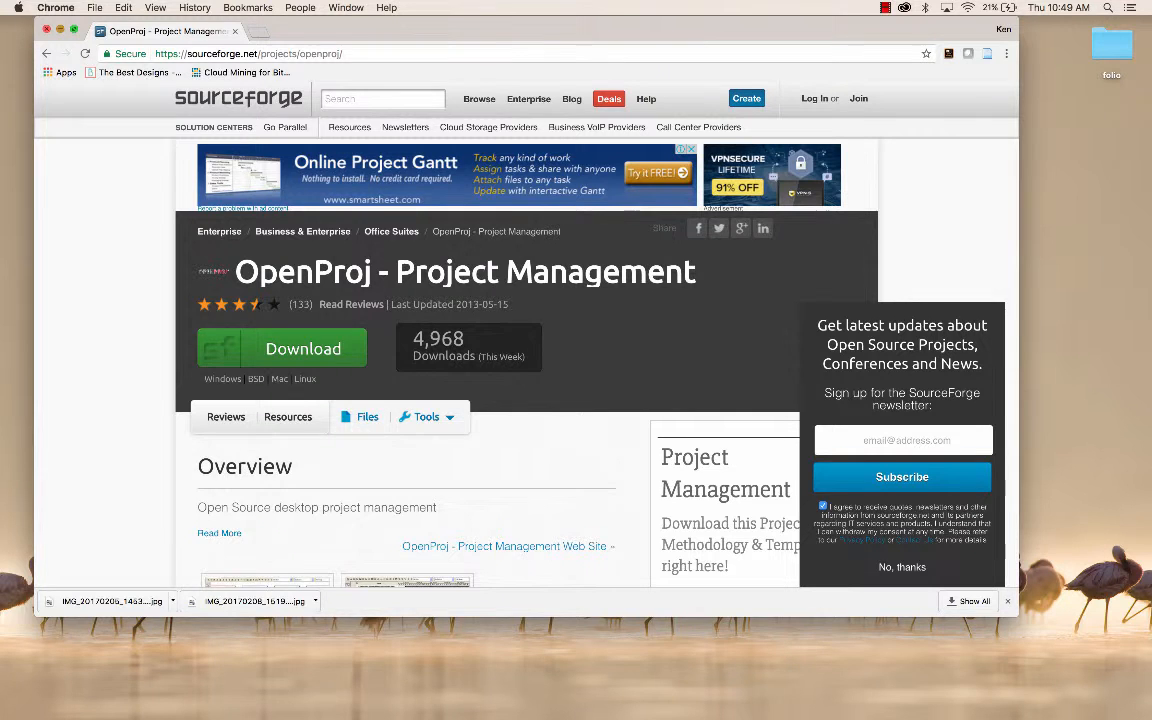
Step: Minimize the browser window and switch to Finder, showing the contents of the Documents folder
{"action": "left_click", "coordinate": [60, 30]}
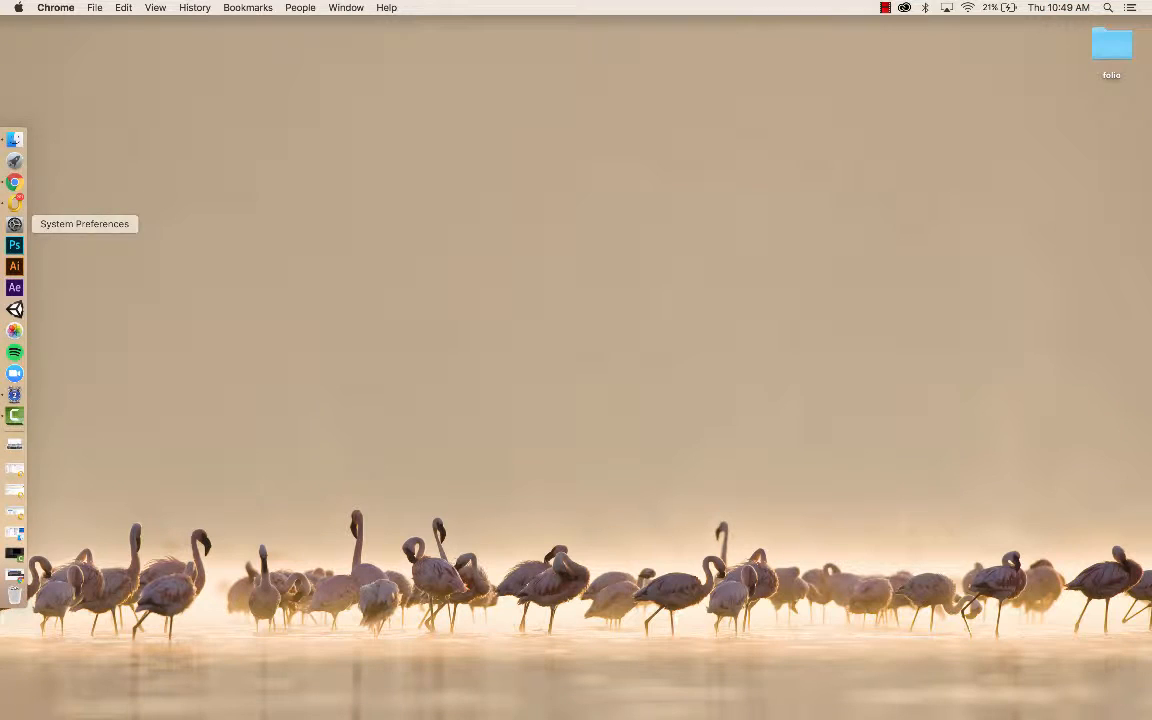
{"action": "left_click", "coordinate": [14, 139]}
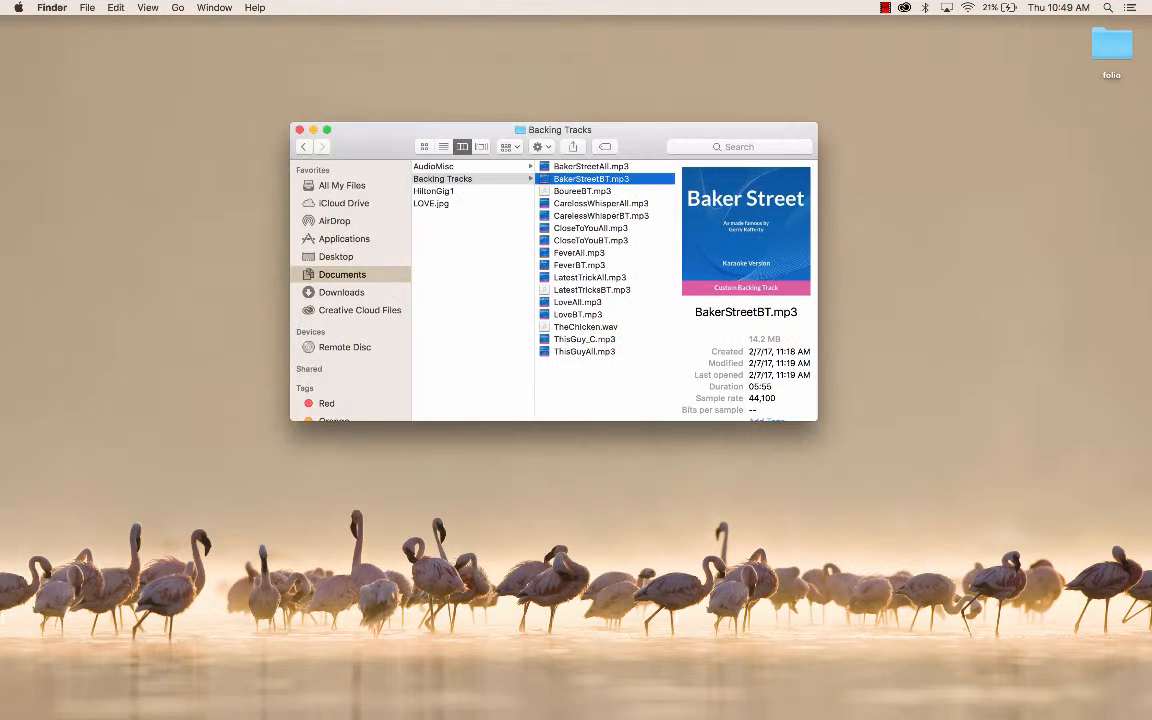
{"action": "scroll", "coordinate": [615, 290], "scroll_direction": "left", "scroll_amount": 5}
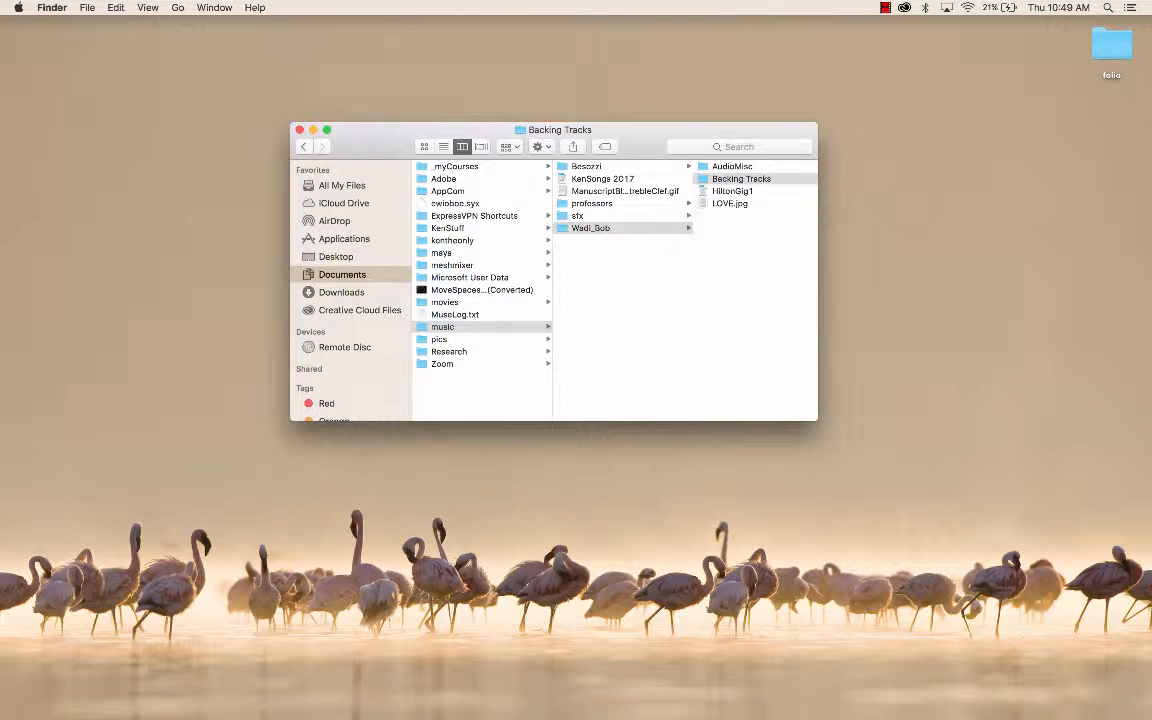
Step: Check System Preferences for the Java preference pane and quit System Preferences
{"action": "left_click", "coordinate": [18, 7]}
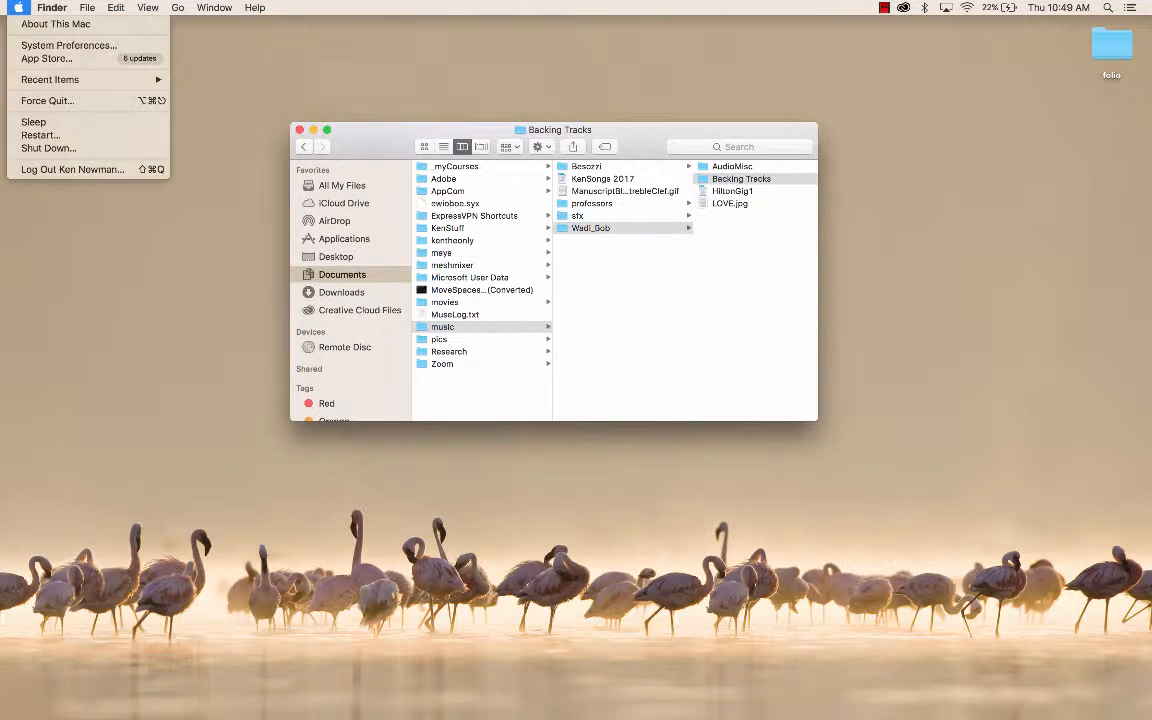
{"action": "left_click", "coordinate": [68, 45]}
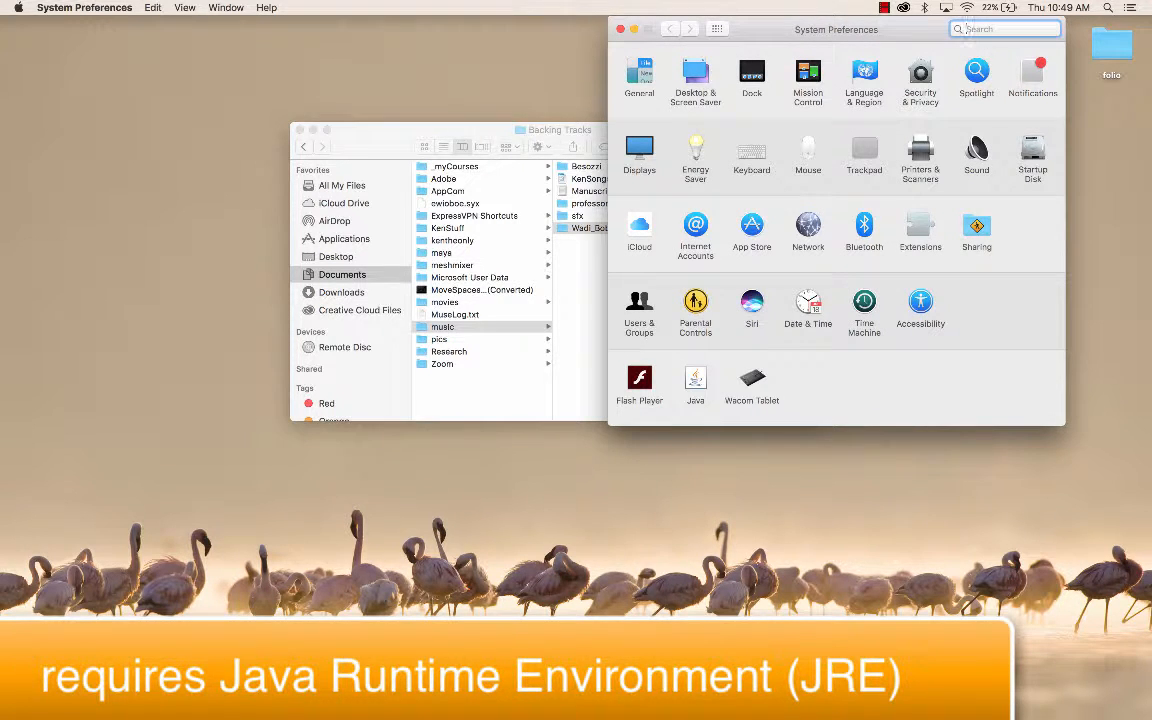
{"action": "right_click", "coordinate": [698, 378]}
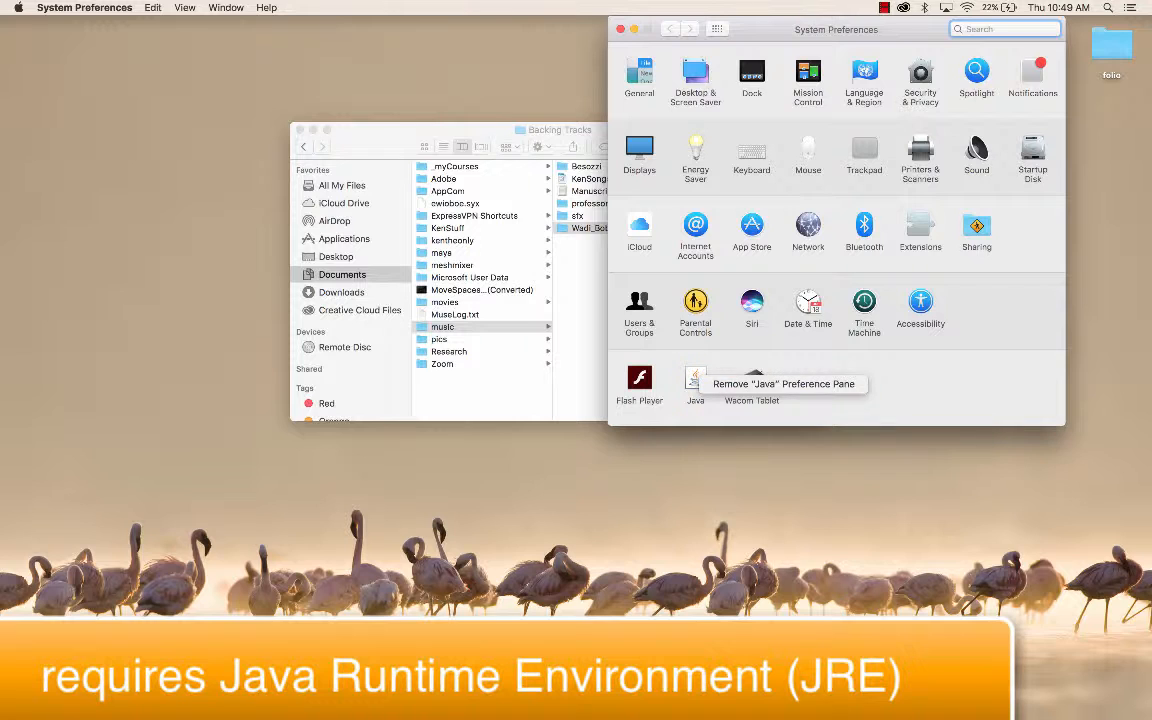
{"action": "key", "text": "Escape"}
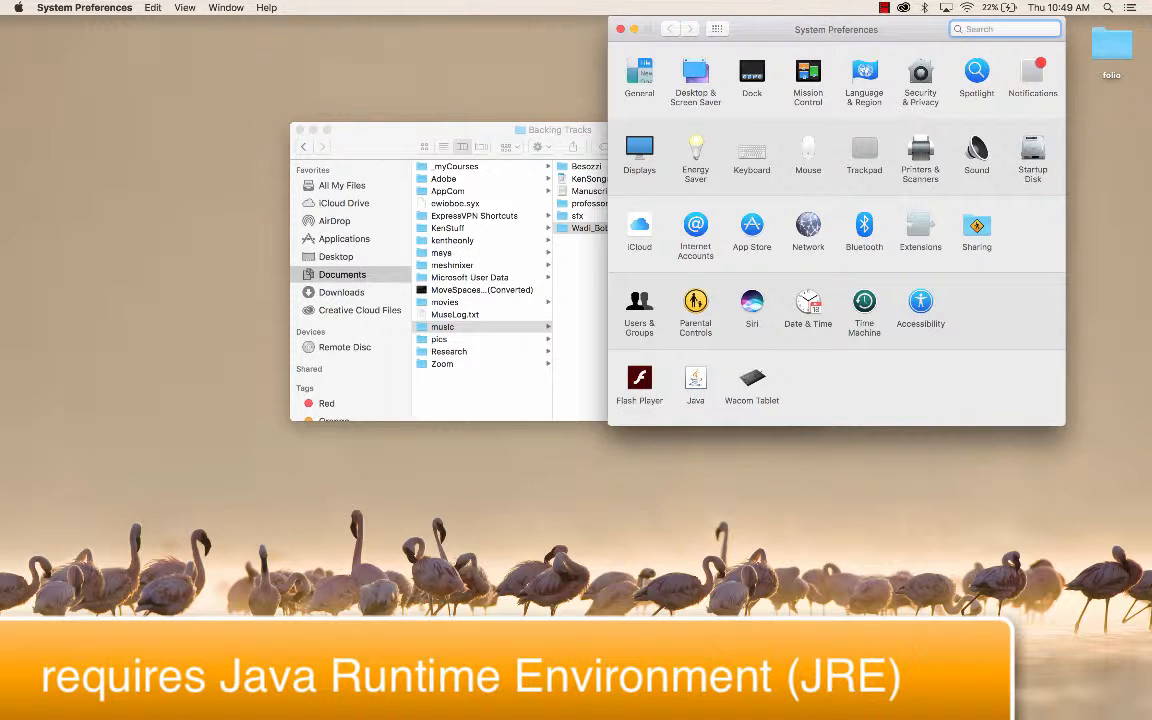
{"action": "key", "text": "super+q"}
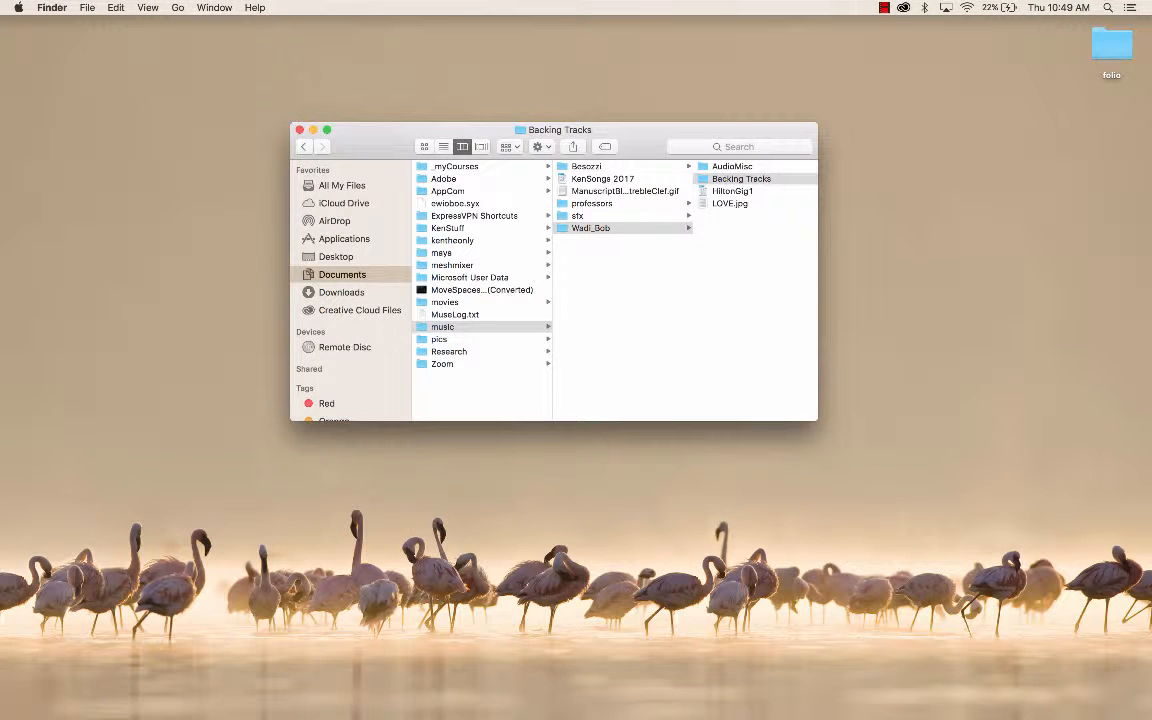
Step: Find OpenProj in the Applications folder and launch it
{"action": "key", "text": "shift+super+a"}
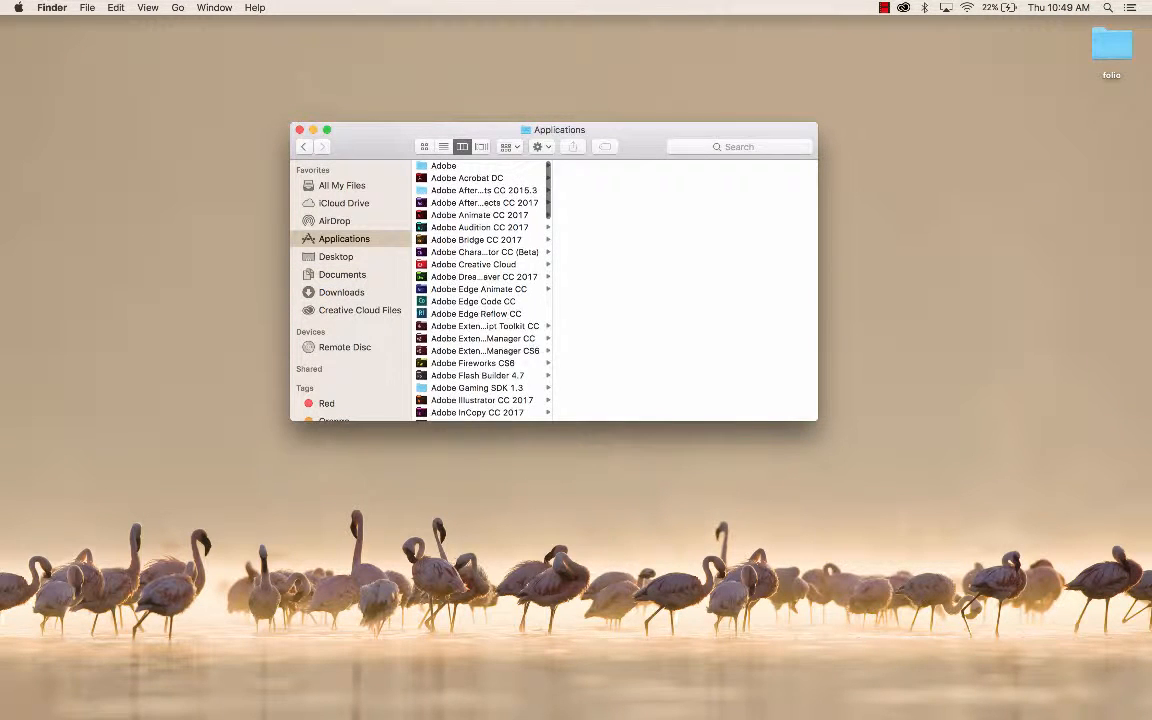
{"action": "scroll", "coordinate": [480, 290], "scroll_direction": "down", "scroll_amount": 10}
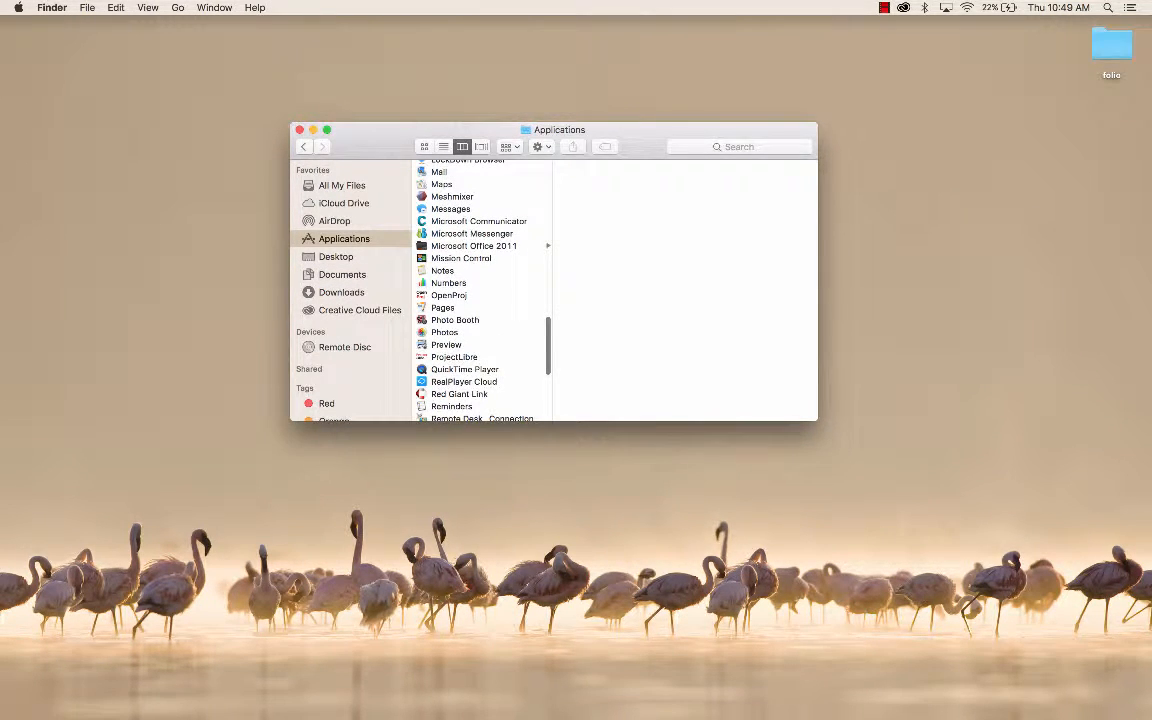
{"action": "left_click", "coordinate": [449, 295]}
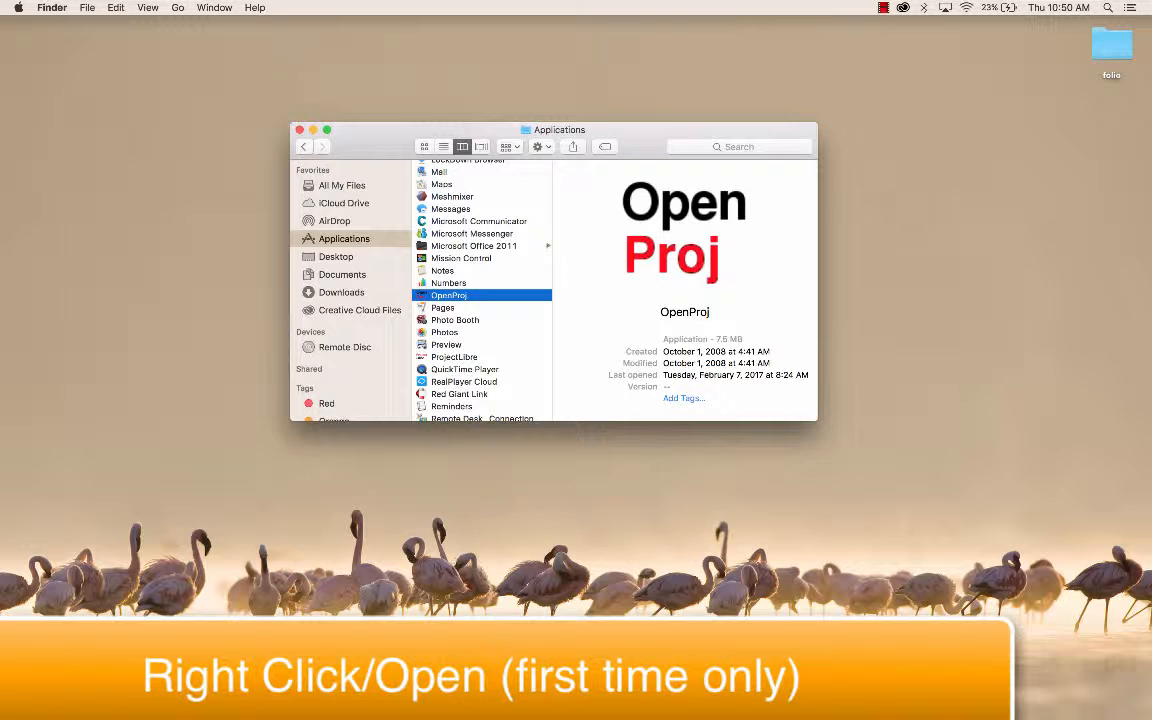
{"action": "right_click", "coordinate": [445, 296]}
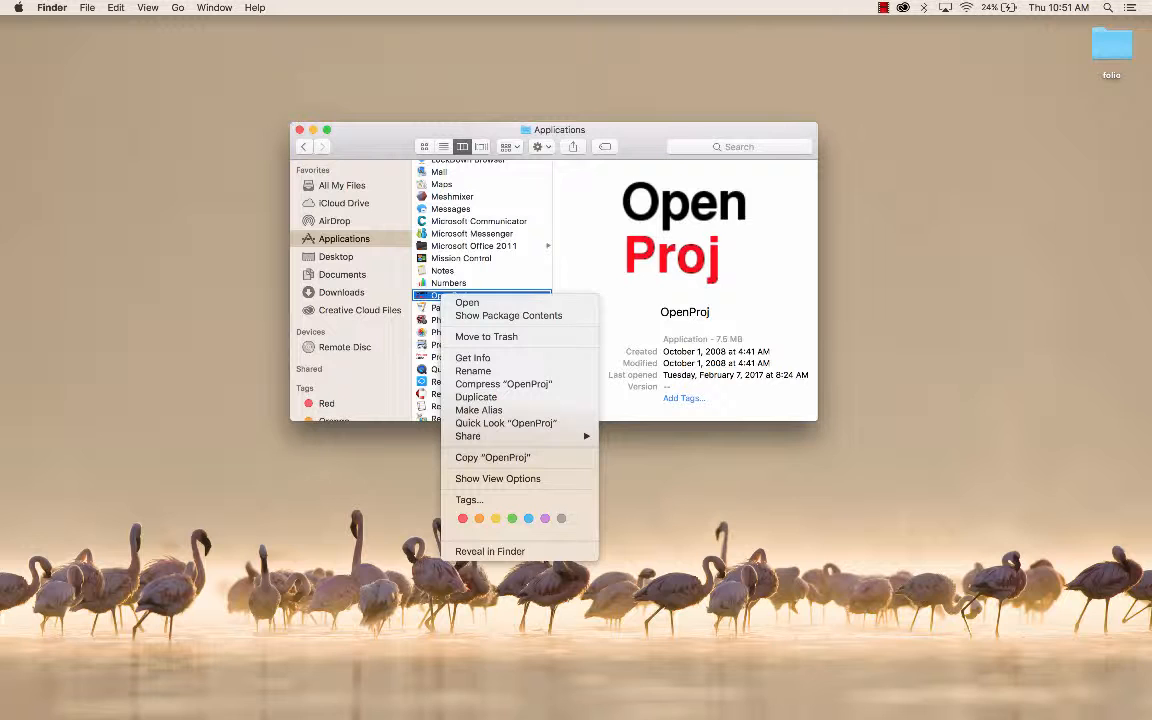
{"action": "key", "text": "Escape"}
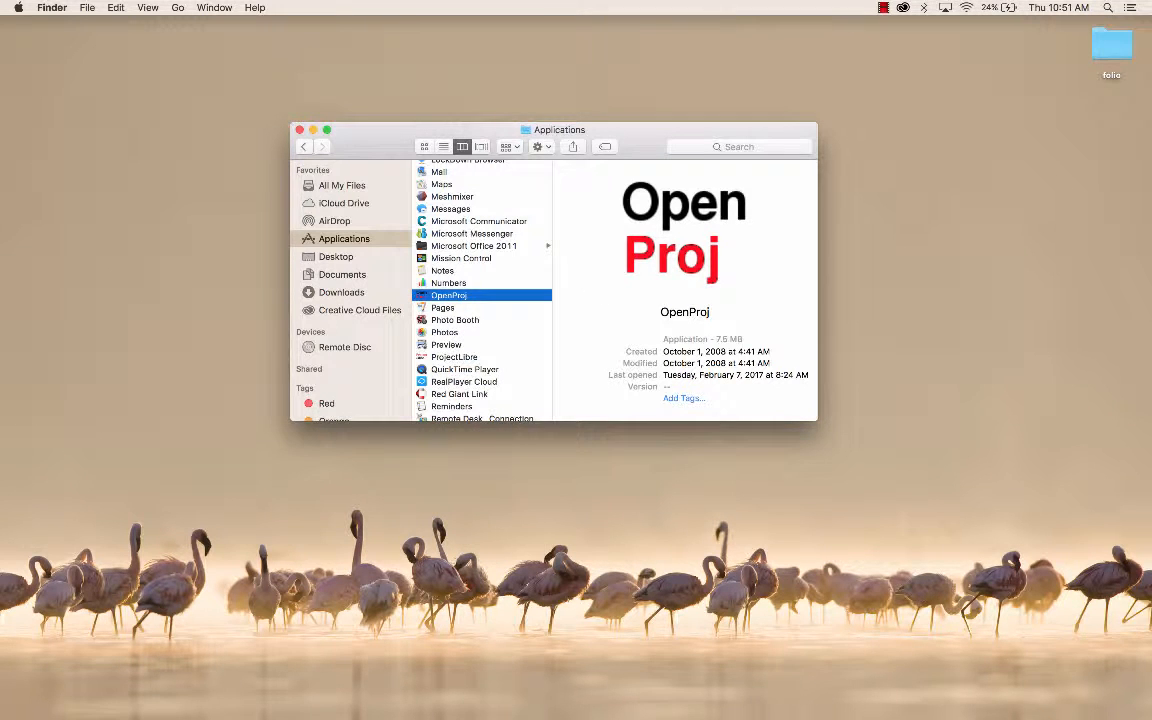
{"action": "right_click", "coordinate": [458, 296]}
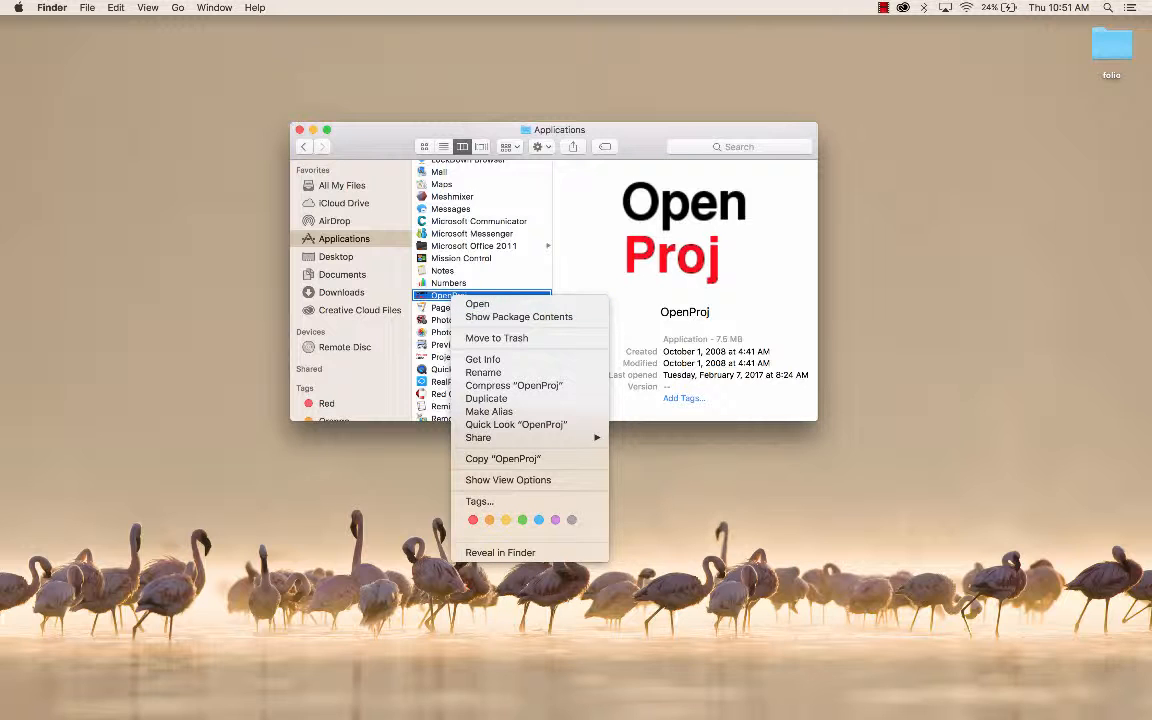
{"action": "key", "text": "Escape"}
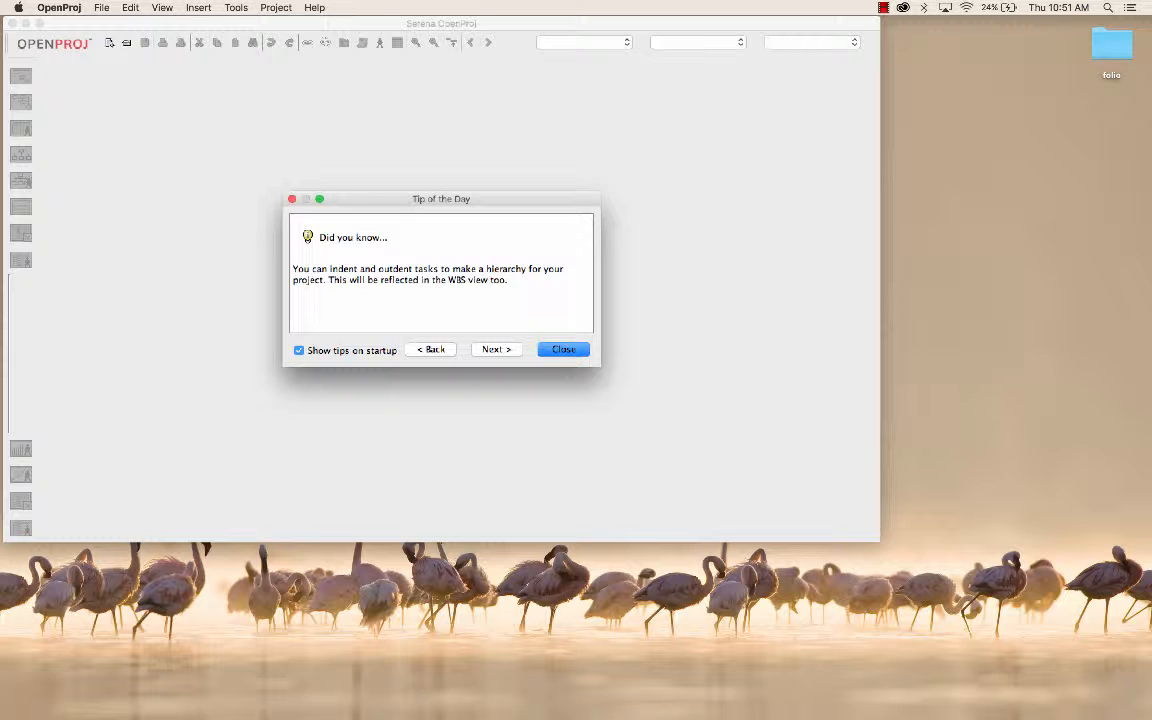
Step: Dismiss the startup tip and create a new project named "VR Project"
{"action": "key", "text": "Return"}
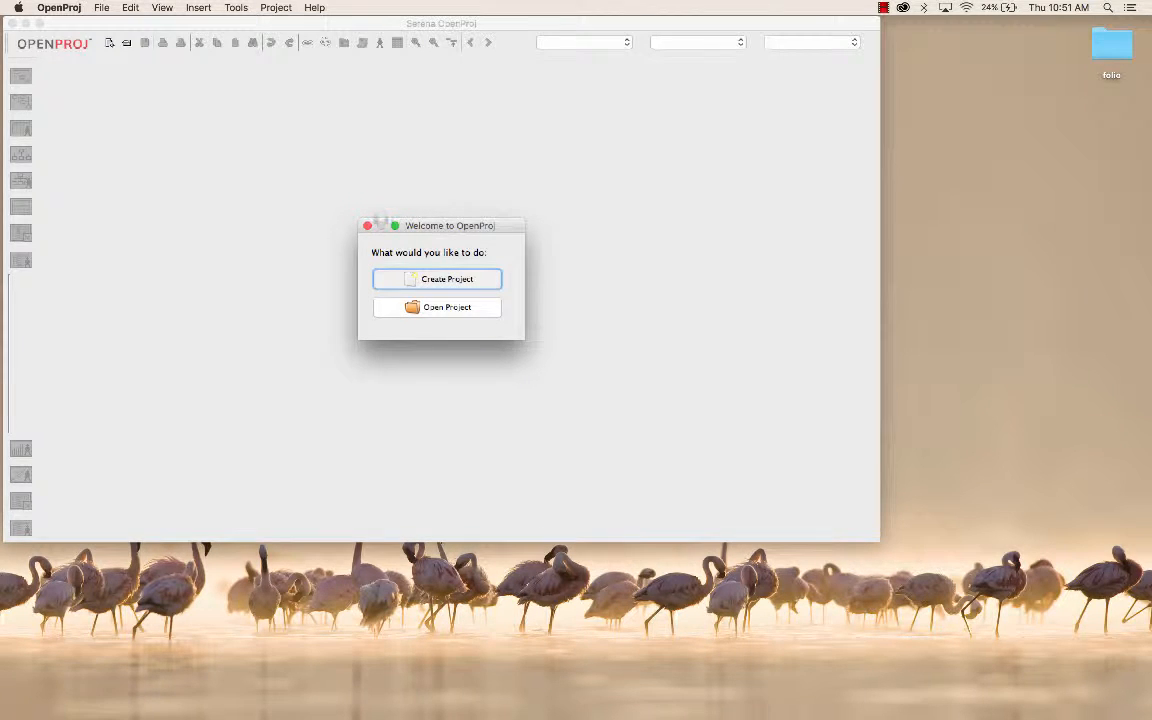
{"action": "left_click_drag", "start_coordinate": [432, 226], "coordinate": [449, 164]}
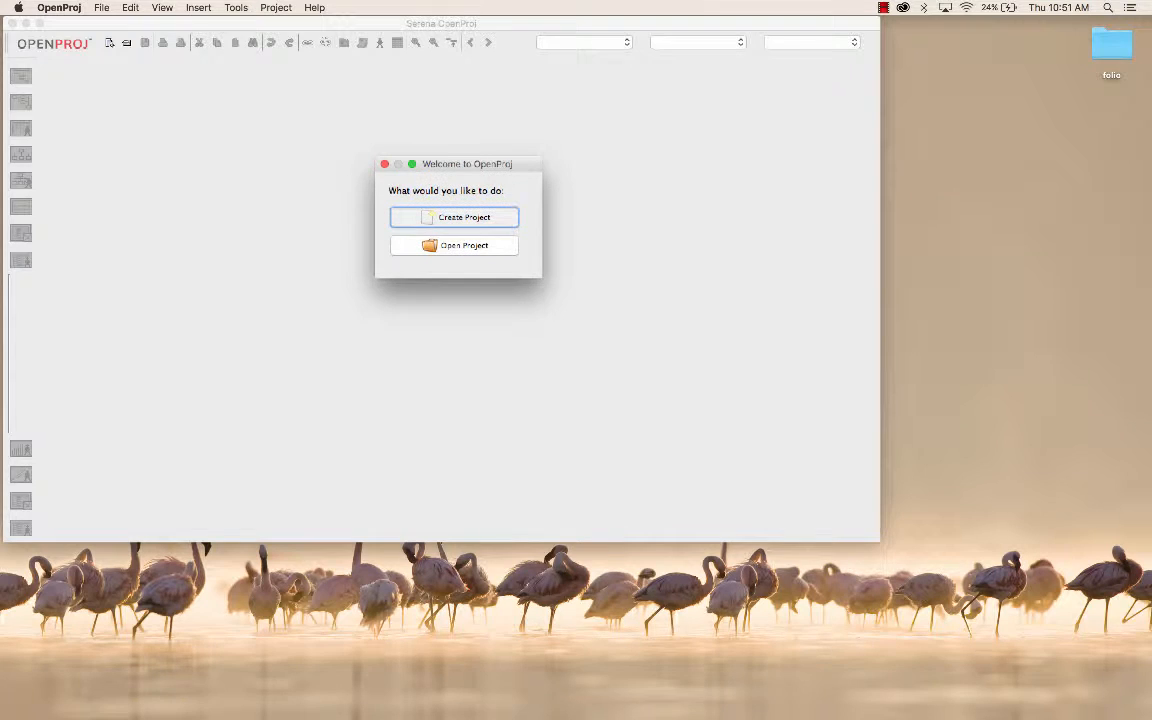
{"action": "key", "text": "Return"}
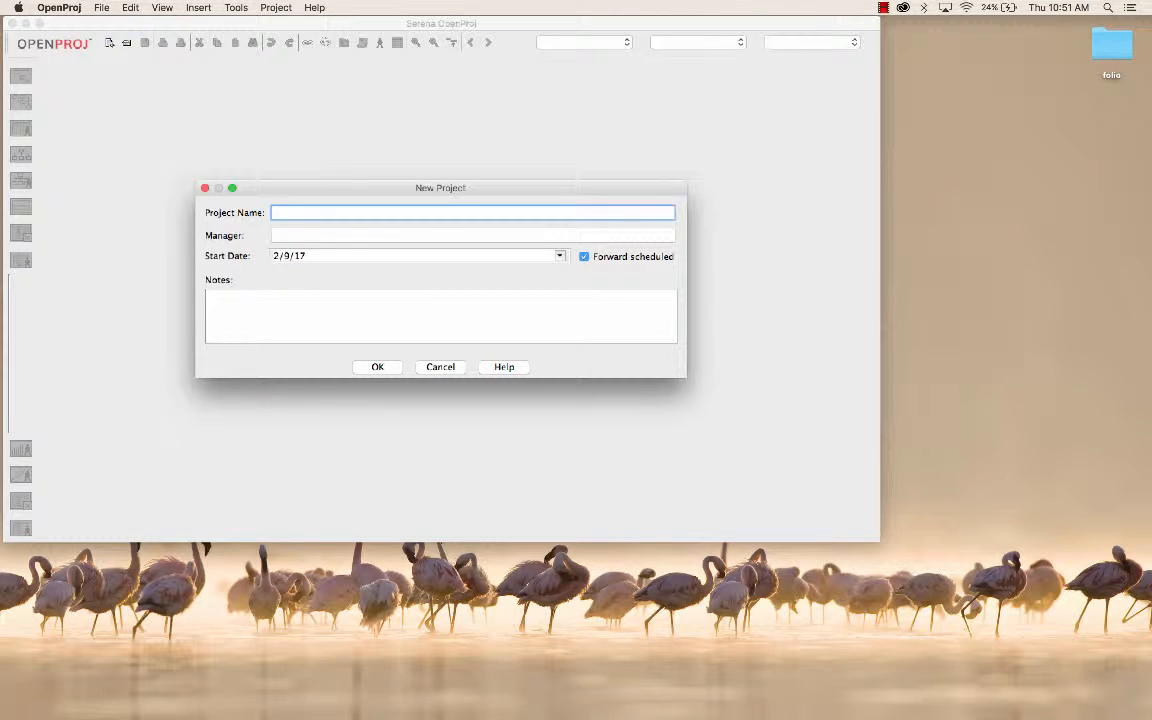
{"action": "type", "text": "VR"}
{"action": "type", "text": "Project"}
{"action": "key", "text": "Return"}
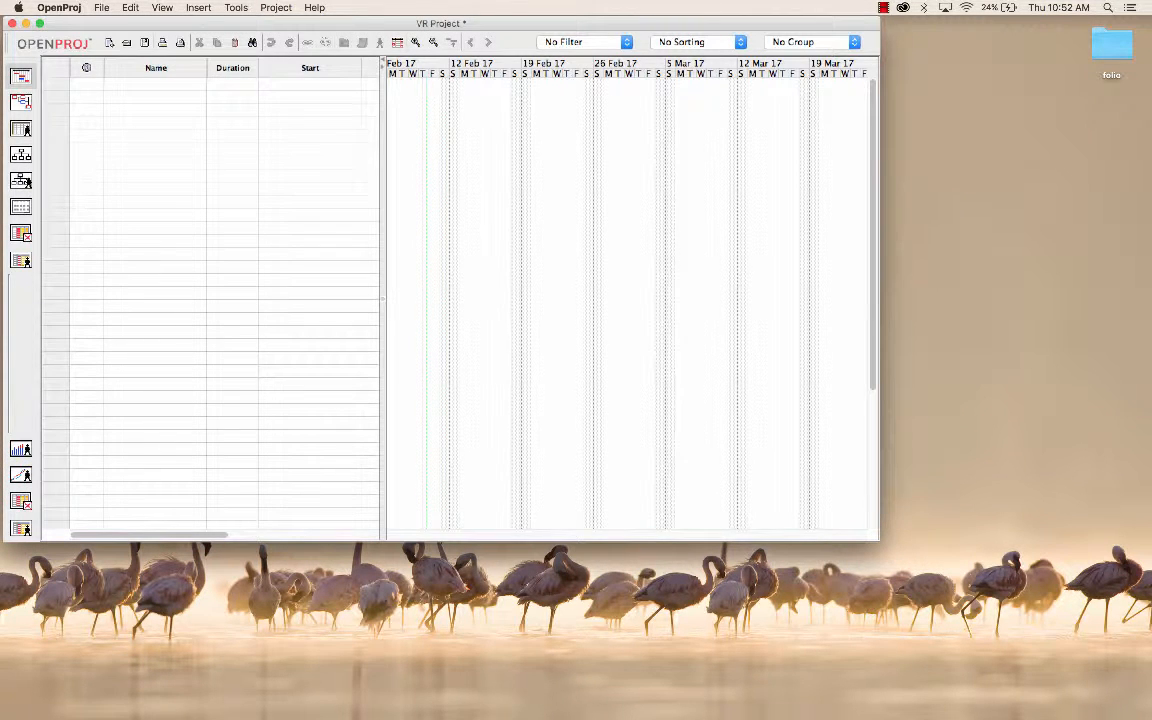
Step: Move the project window away from the screen edge and widen the task table to include the Finish column
{"action": "left_click_drag", "start_coordinate": [380, 23], "coordinate": [455, 29]}
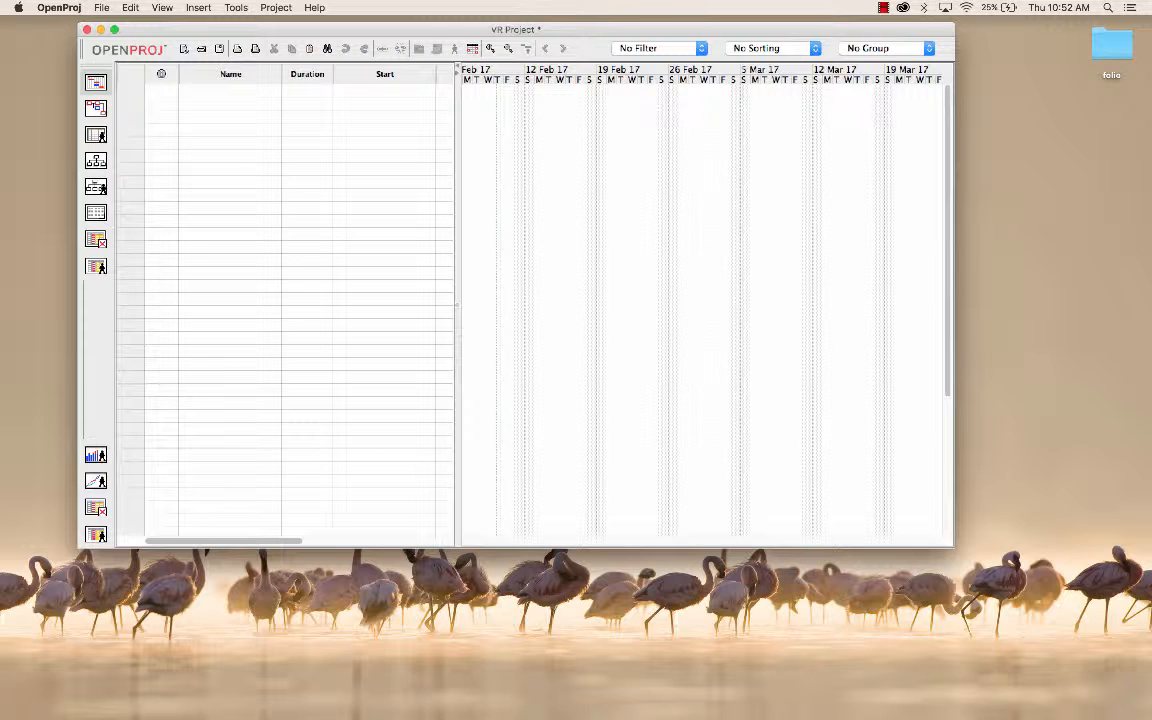
{"action": "left_click_drag", "start_coordinate": [455, 517], "coordinate": [523, 516]}
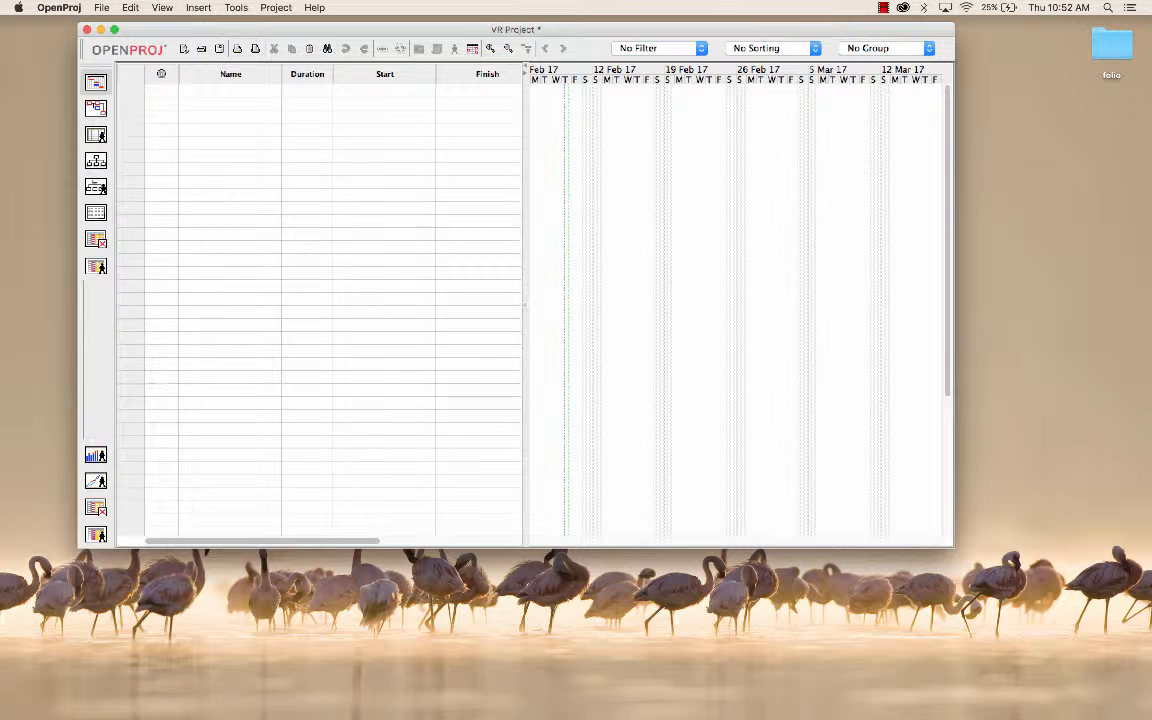
Step: Add "Do Project Charter" as the first task in the task table
{"action": "left_click", "coordinate": [230, 91]}
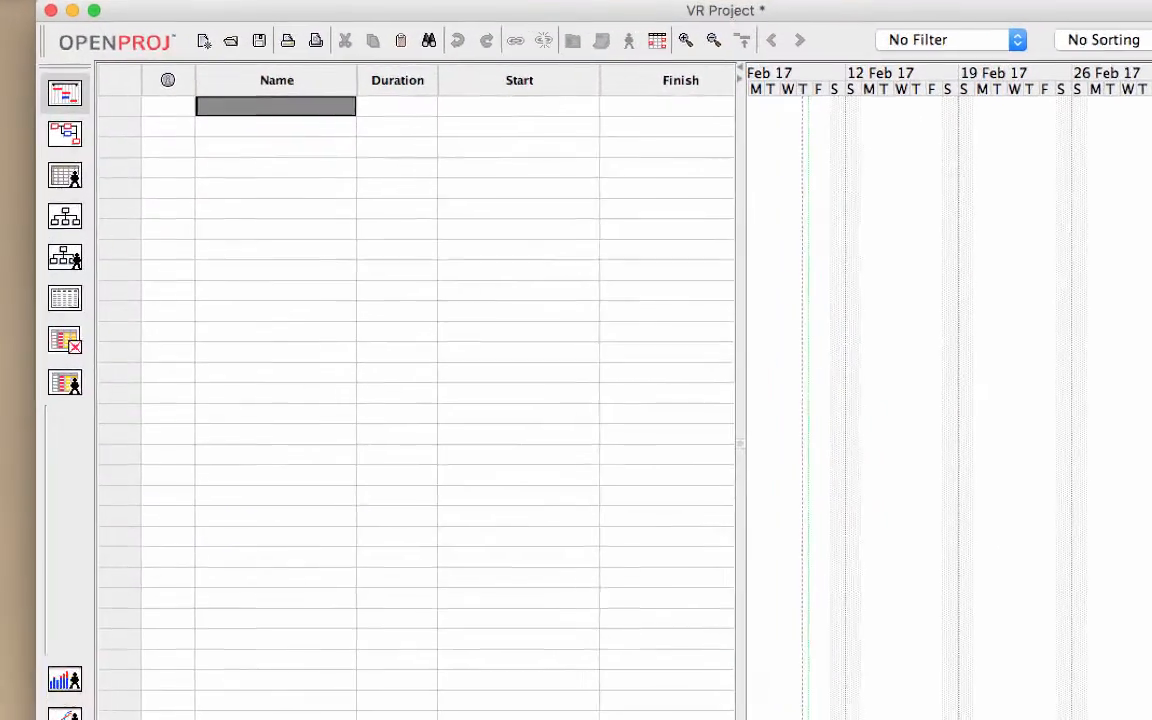
{"action": "type", "text": "Pro"}
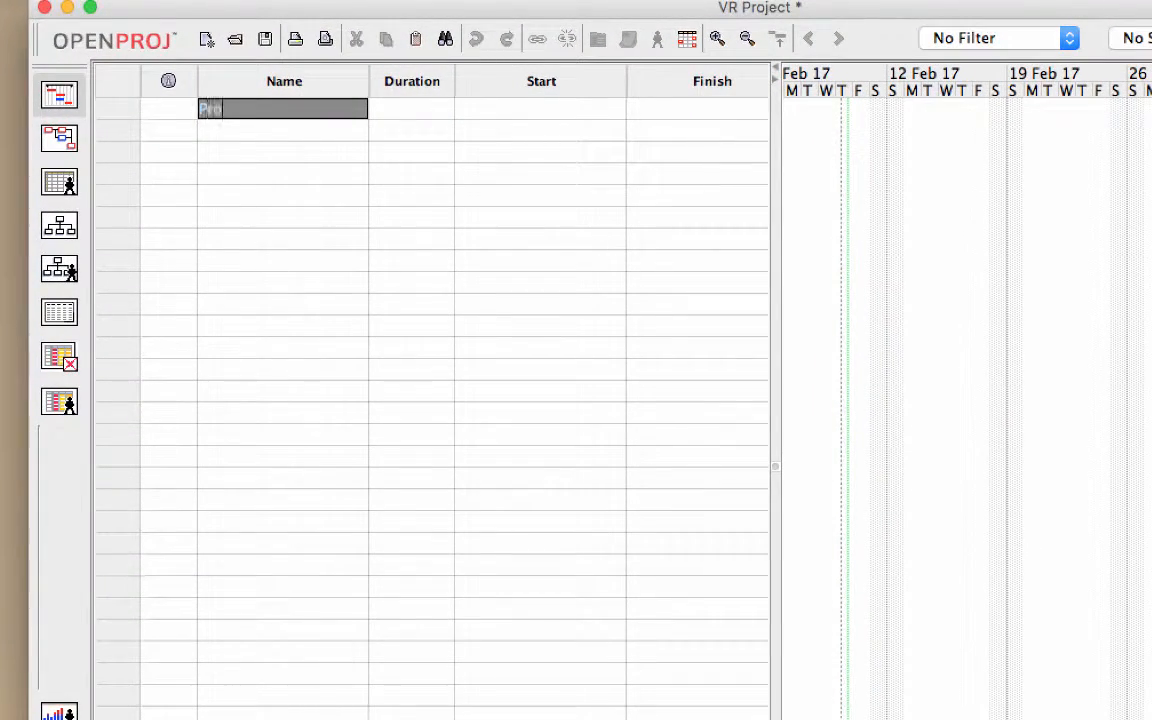
{"action": "key", "text": "BackSpace"}
{"action": "key", "text": "BackSpace"}
{"action": "key", "text": "BackSpace"}
{"action": "type", "text": "Do Project "}
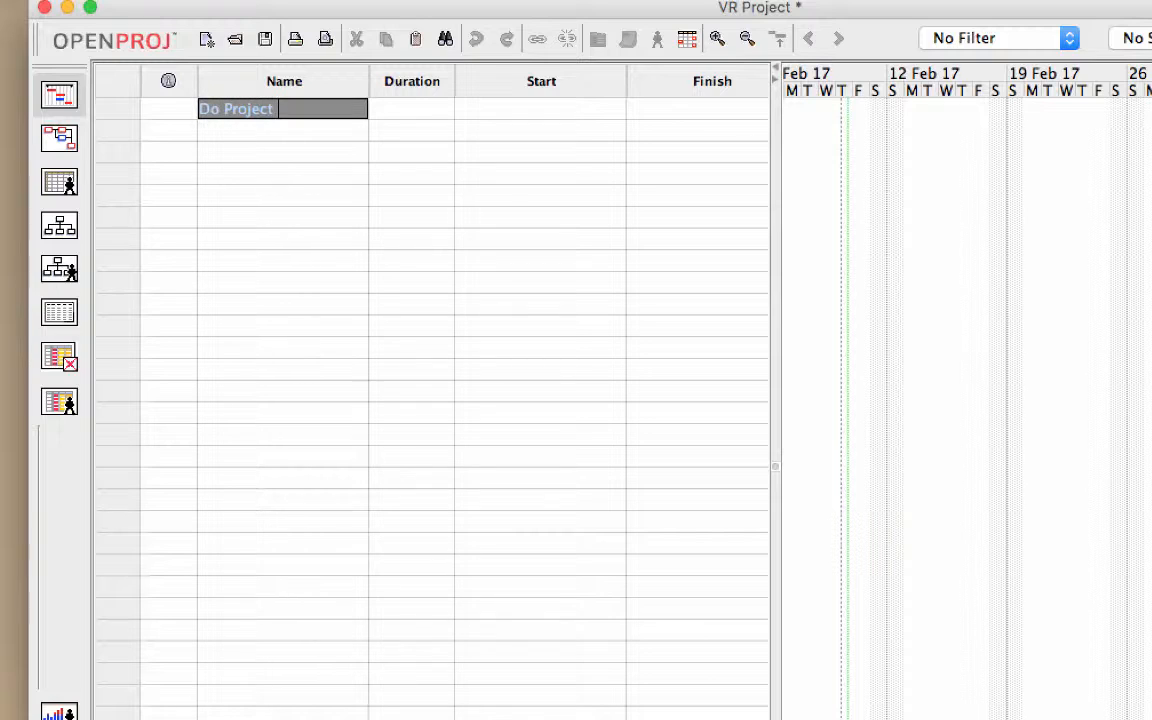
{"action": "type", "text": "Charter"}
{"action": "key", "text": "Return"}
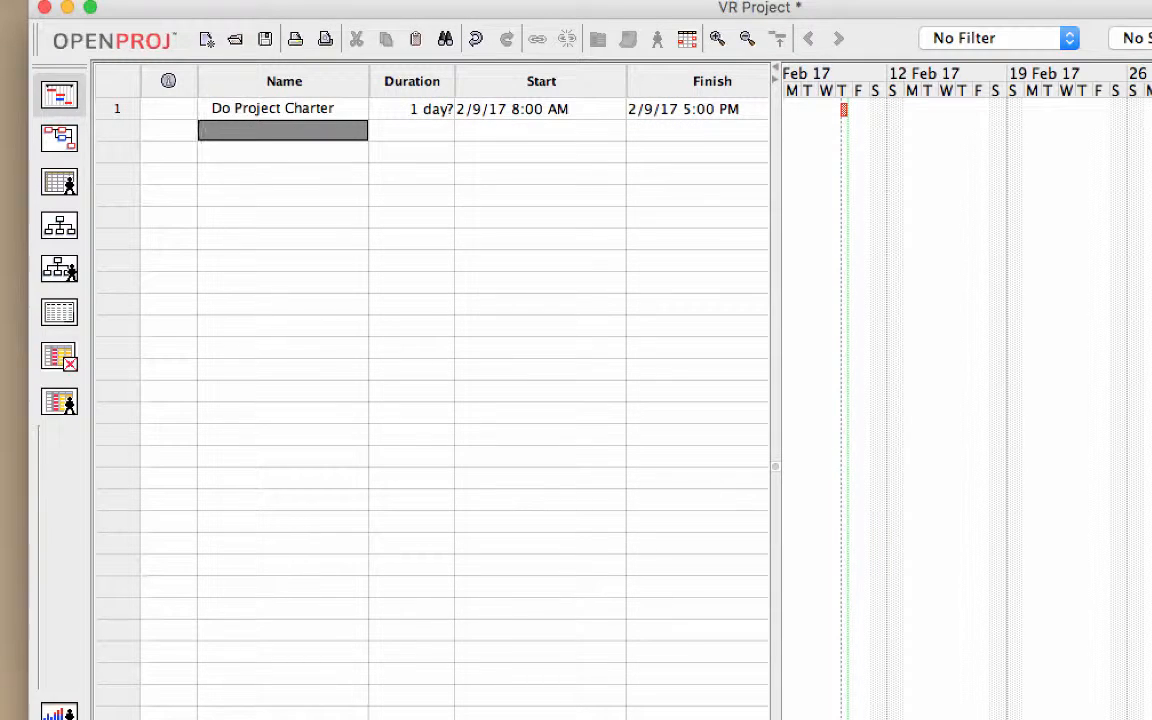
Step: Add "Produce Project Plan" as the second task
{"action": "type", "text": "Produce Project Plan"}
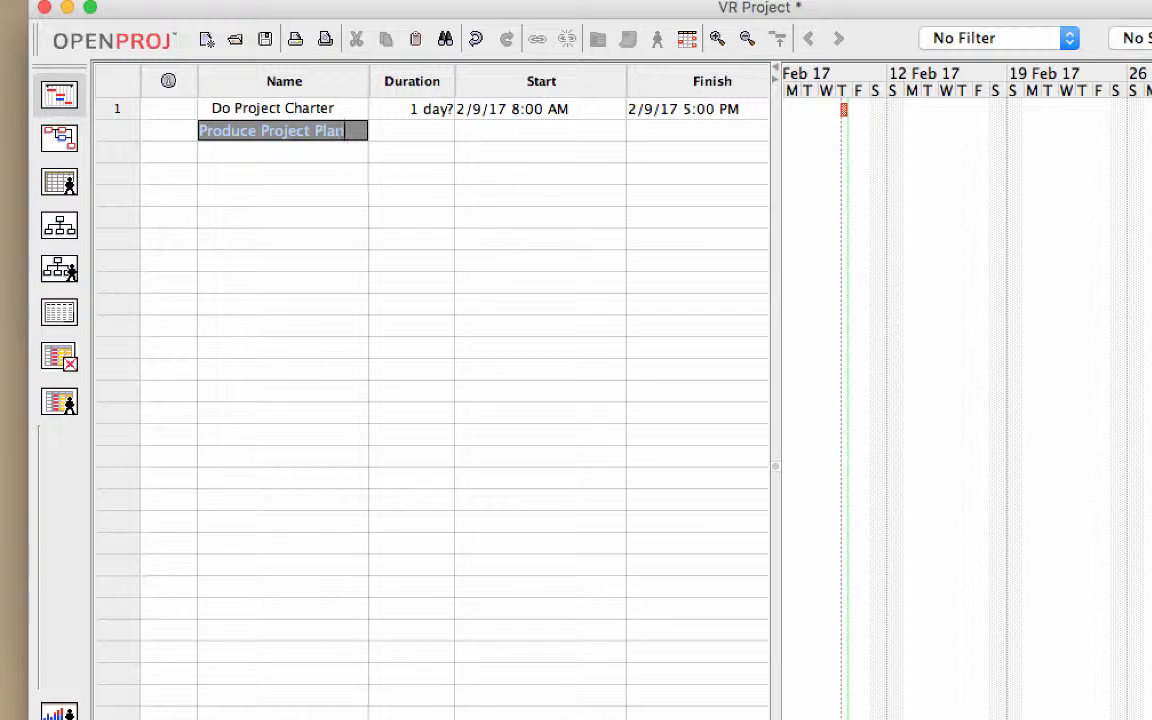
{"action": "key", "text": "Return"}
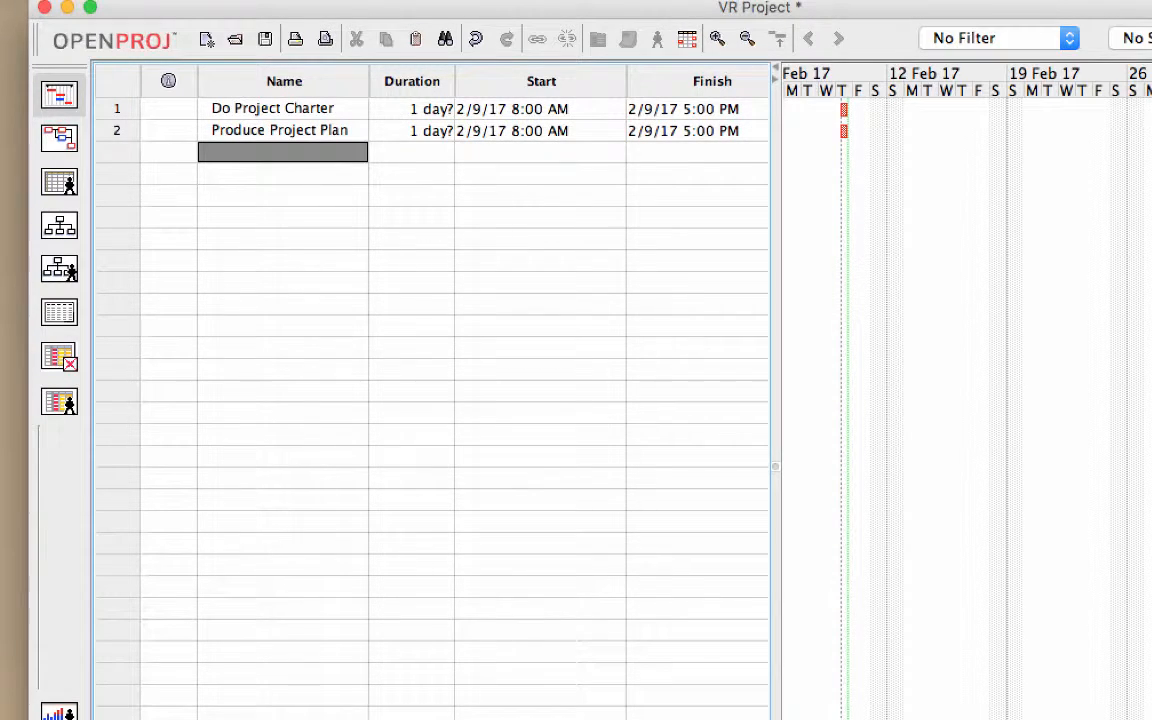
Step: Add "Produce Reports" as the third task
{"action": "type", "text": "Rese"}
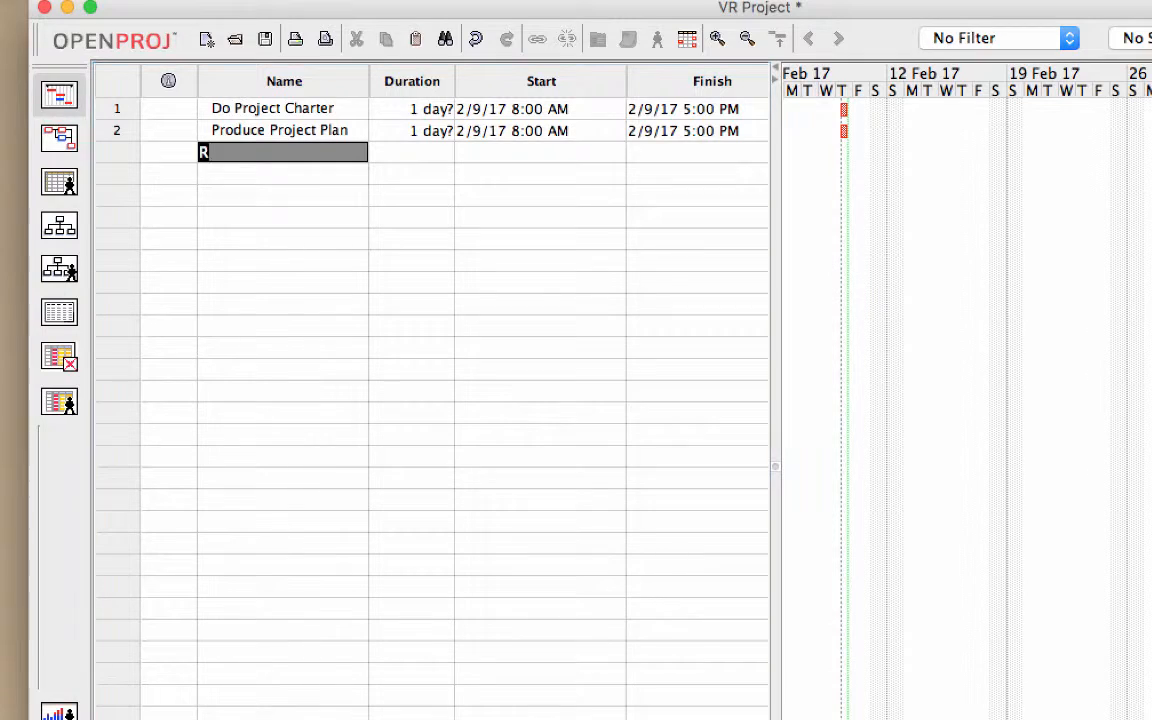
{"action": "key", "text": "BackSpace"}
{"action": "type", "text": "Produce Report"}
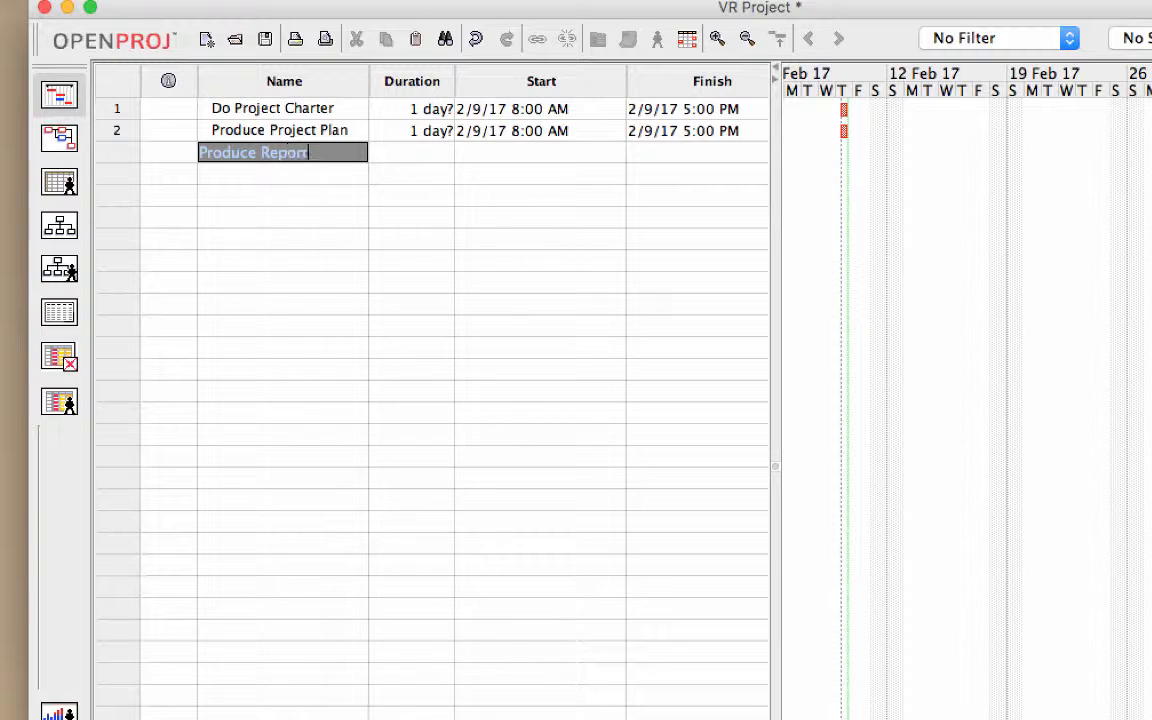
{"action": "type", "text": "s"}
{"action": "key", "text": "Return"}
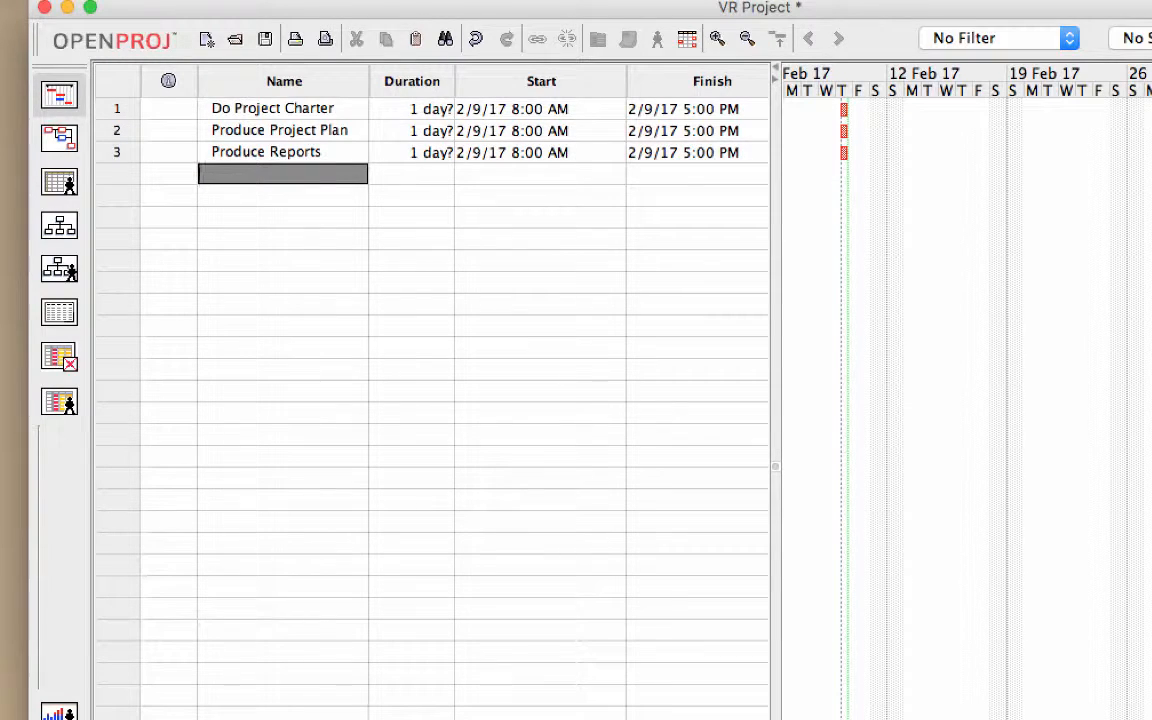
Step: Add "Research VR" as the fourth task
{"action": "type", "text": "V"}
{"action": "key", "text": "BackSpace"}
{"action": "type", "text": "Research VR"}
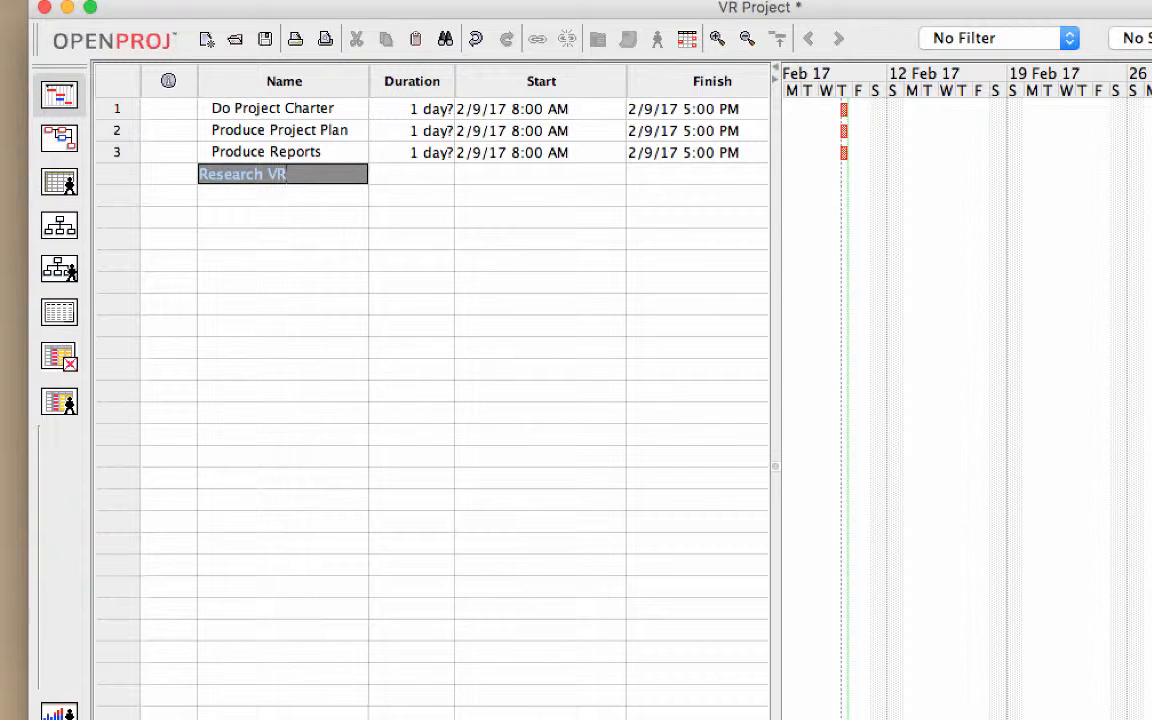
{"action": "key", "text": "Return"}
Step: Add "Develop VR Exp" as the fifth task
{"action": "type", "text": "De"}
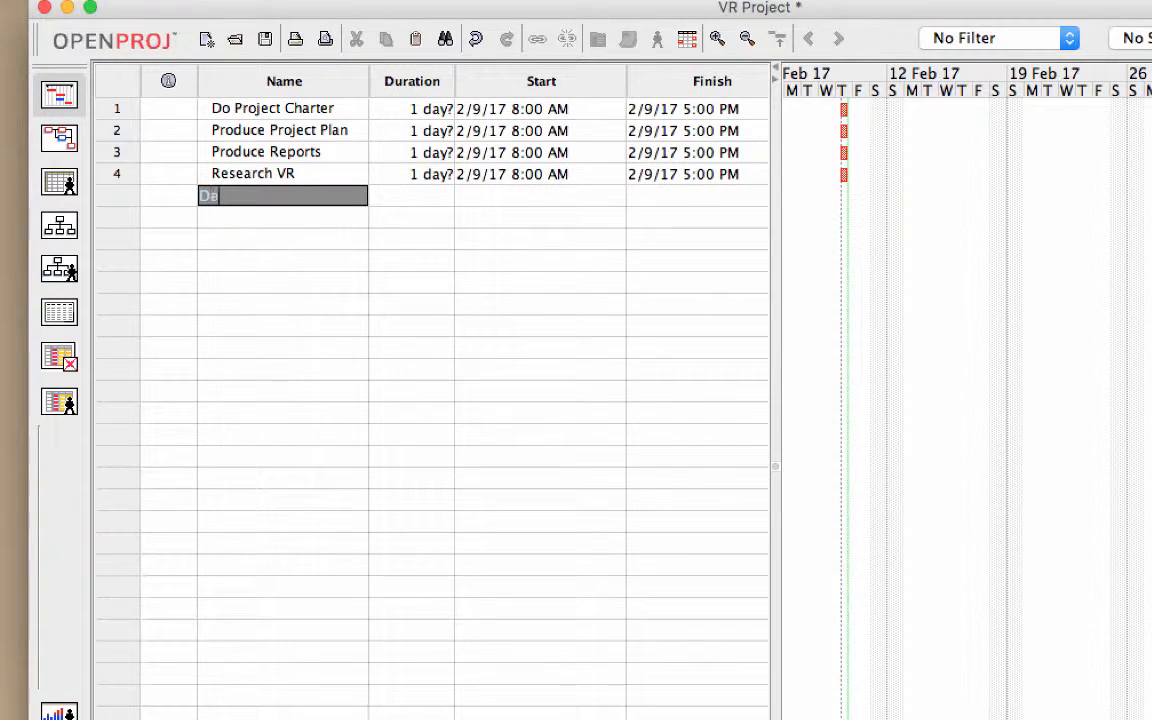
{"action": "type", "text": "velop VR Exp"}
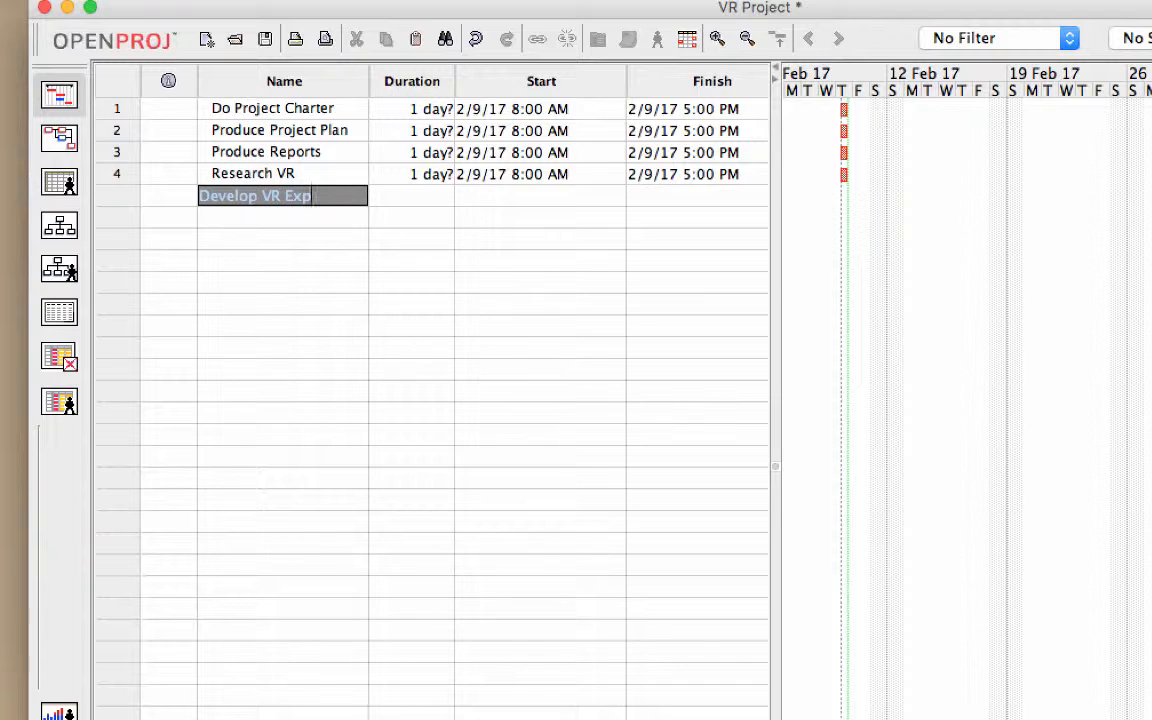
{"action": "key", "text": "Return"}
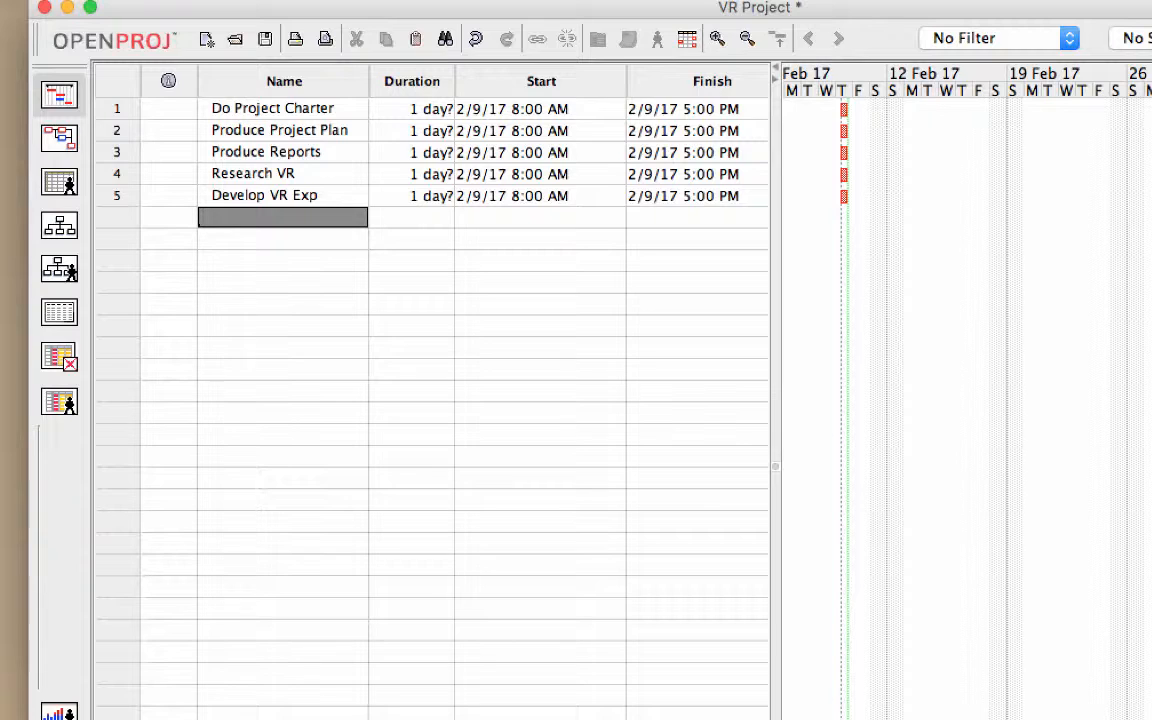
Step: Add "Produce Video Tute" as the sixth task
{"action": "type", "text": "Produce V"}
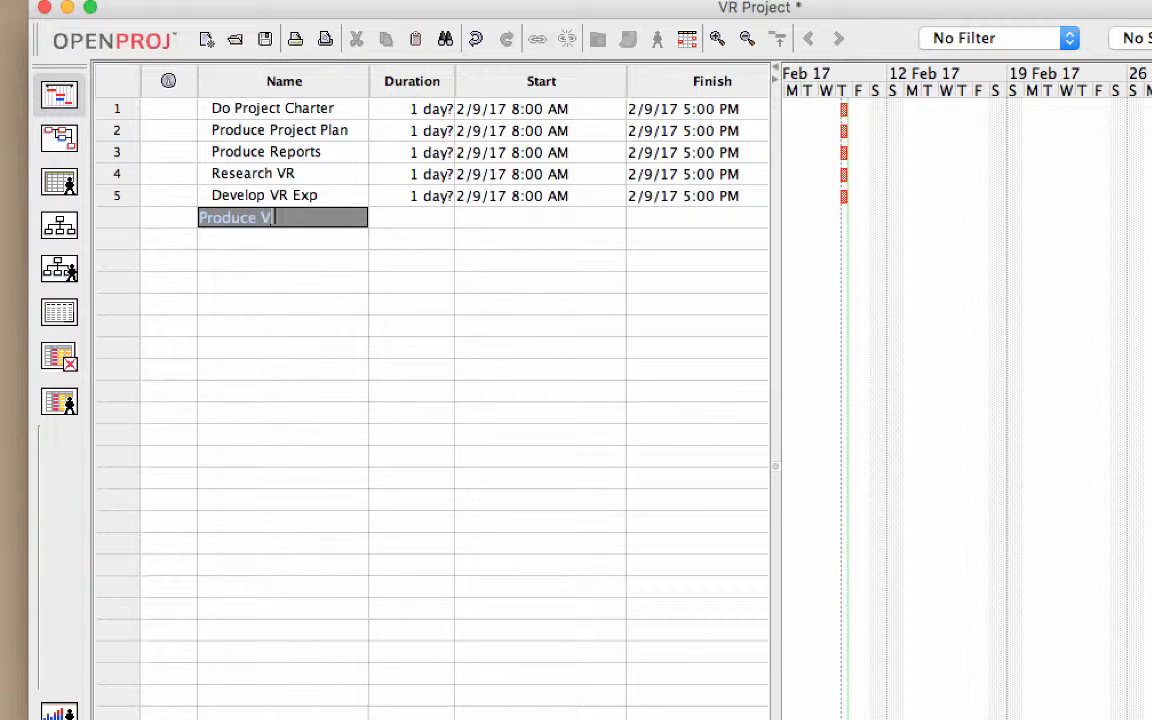
{"action": "type", "text": "ideo Tute"}
{"action": "key", "text": "Return"}
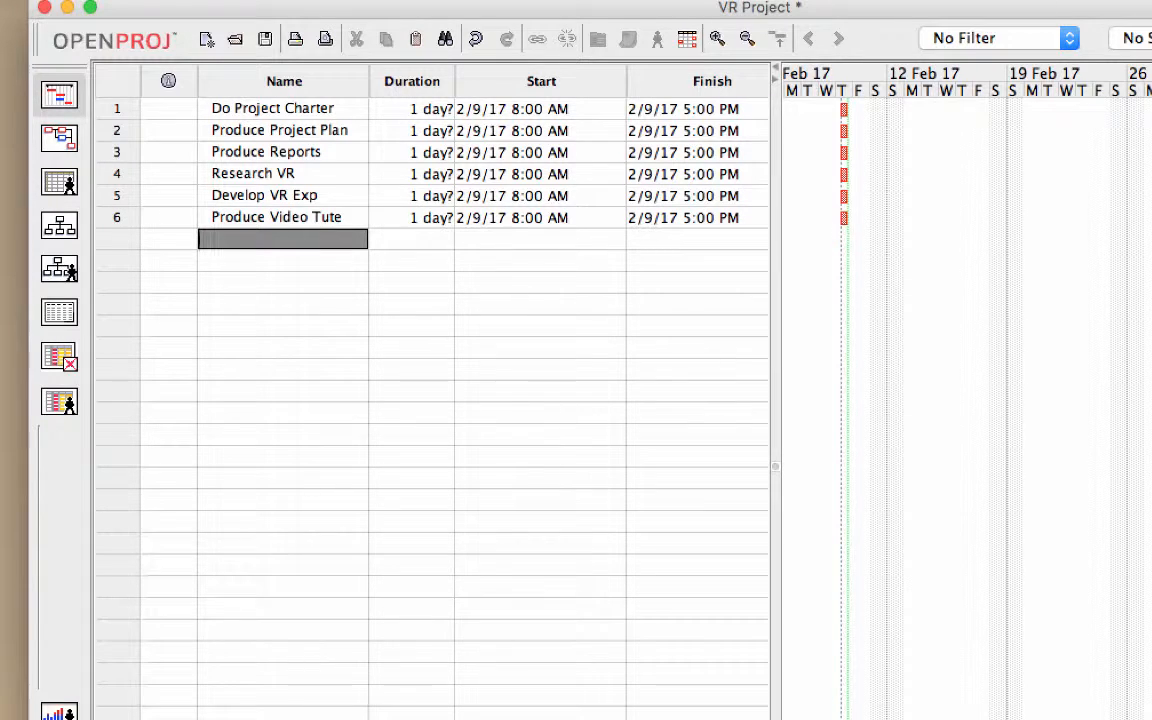
Step: Add "Produce Poster" as the seventh task
{"action": "type", "text": "Produce Poster"}
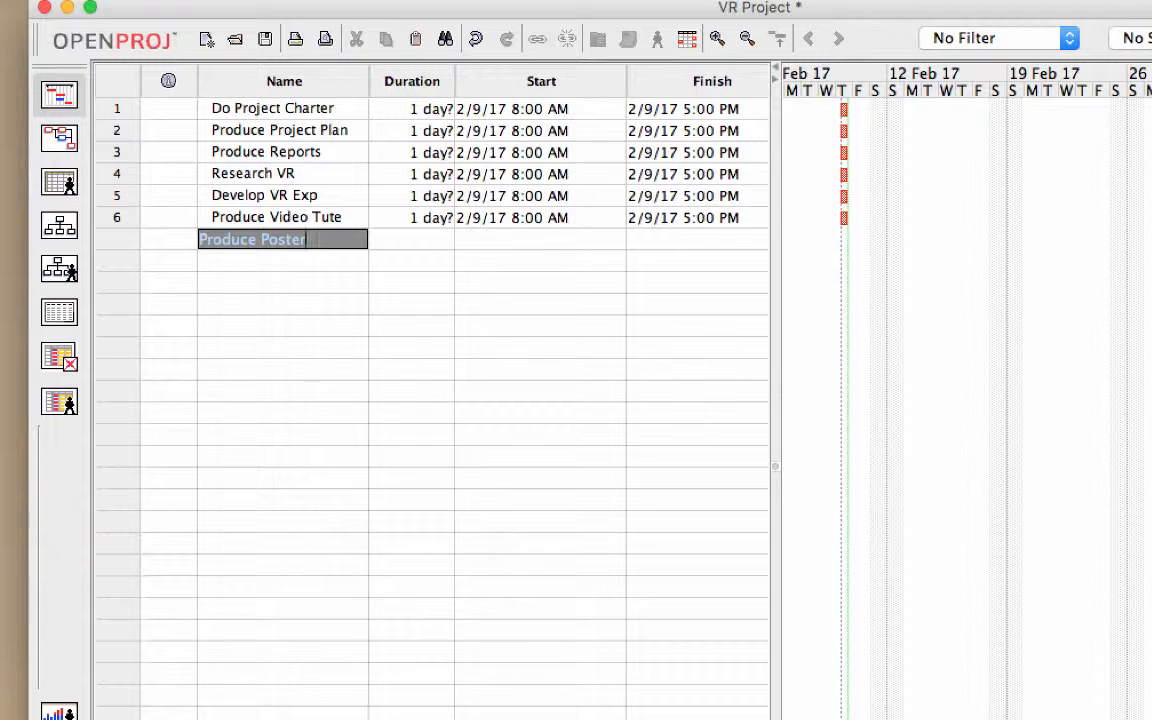
{"action": "key", "text": "Return"}
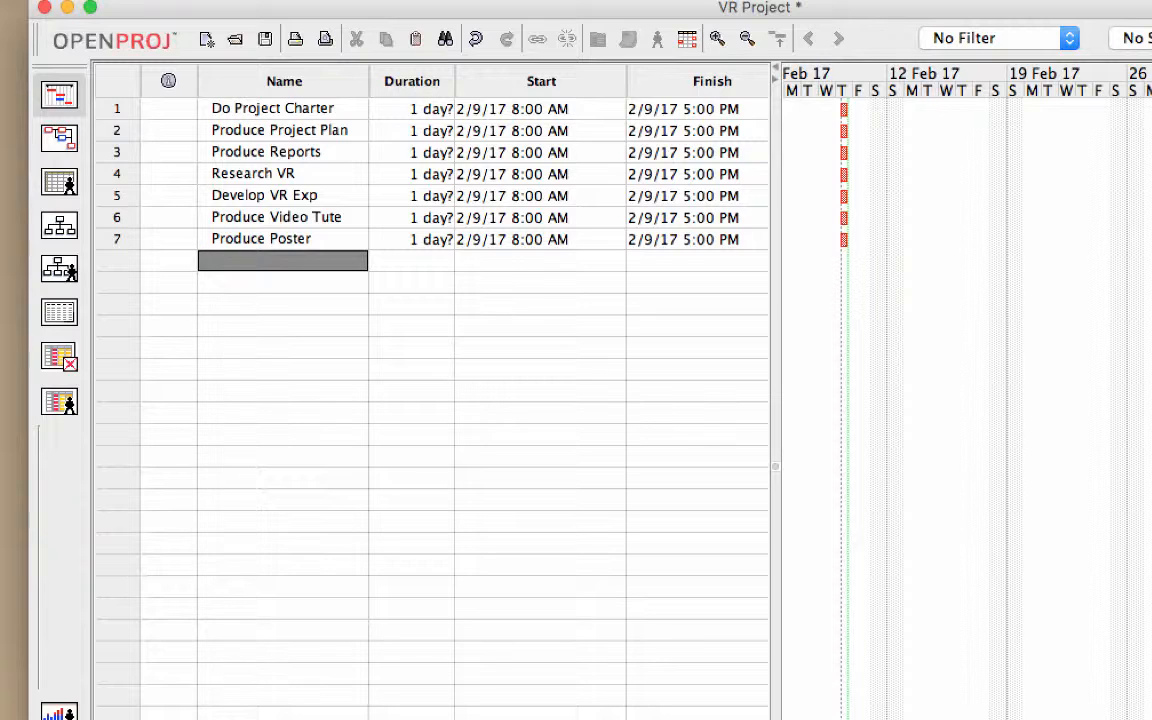
Step: Add "Do Exhibition" and "Close" as the eighth and ninth tasks
{"action": "type", "text": "Do Exhibition"}
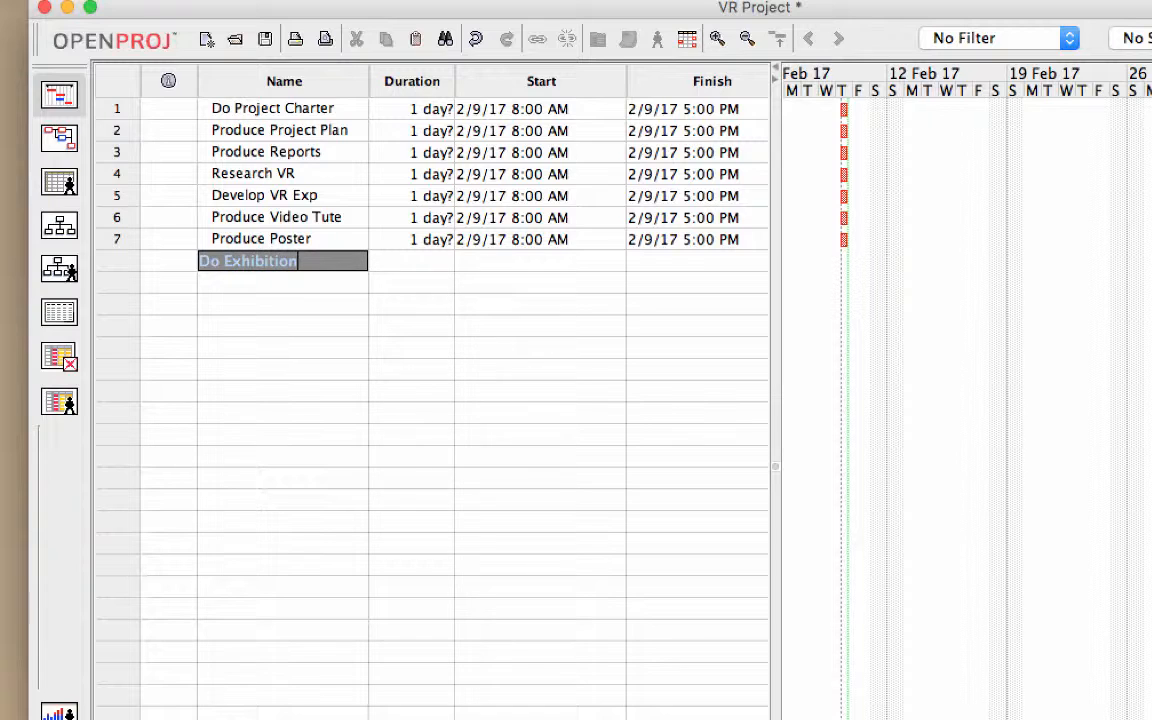
{"action": "key", "text": "Return"}
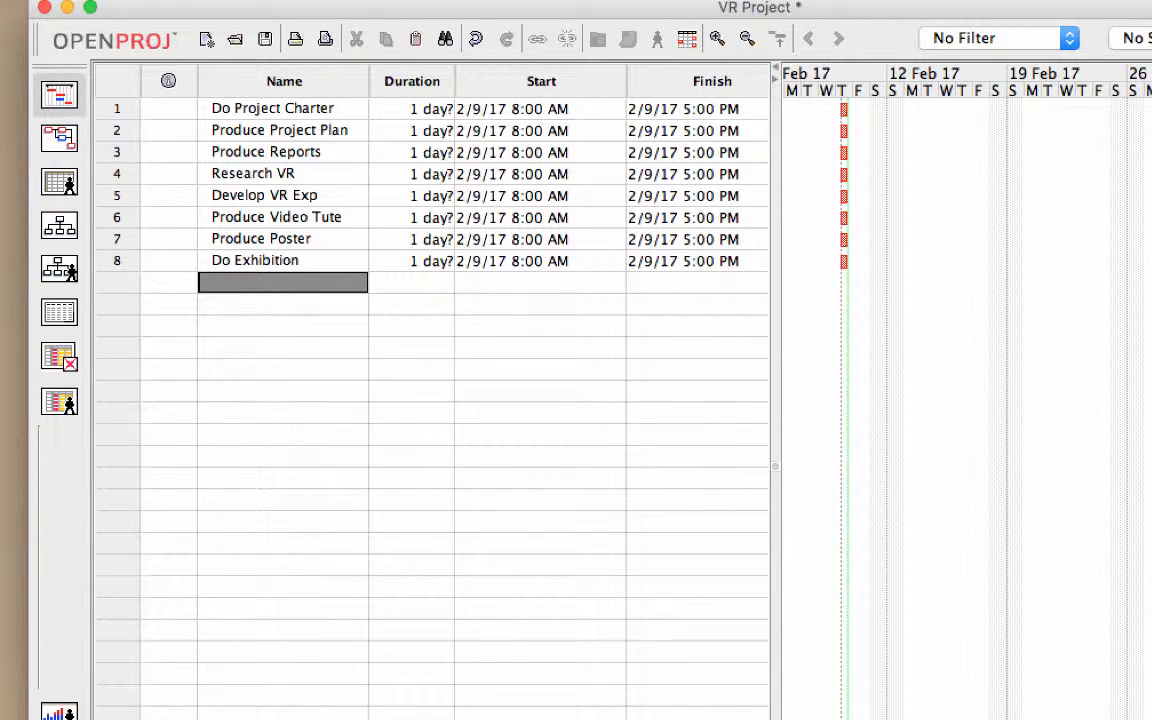
{"action": "type", "text": "Close"}
{"action": "key", "text": "Return"}
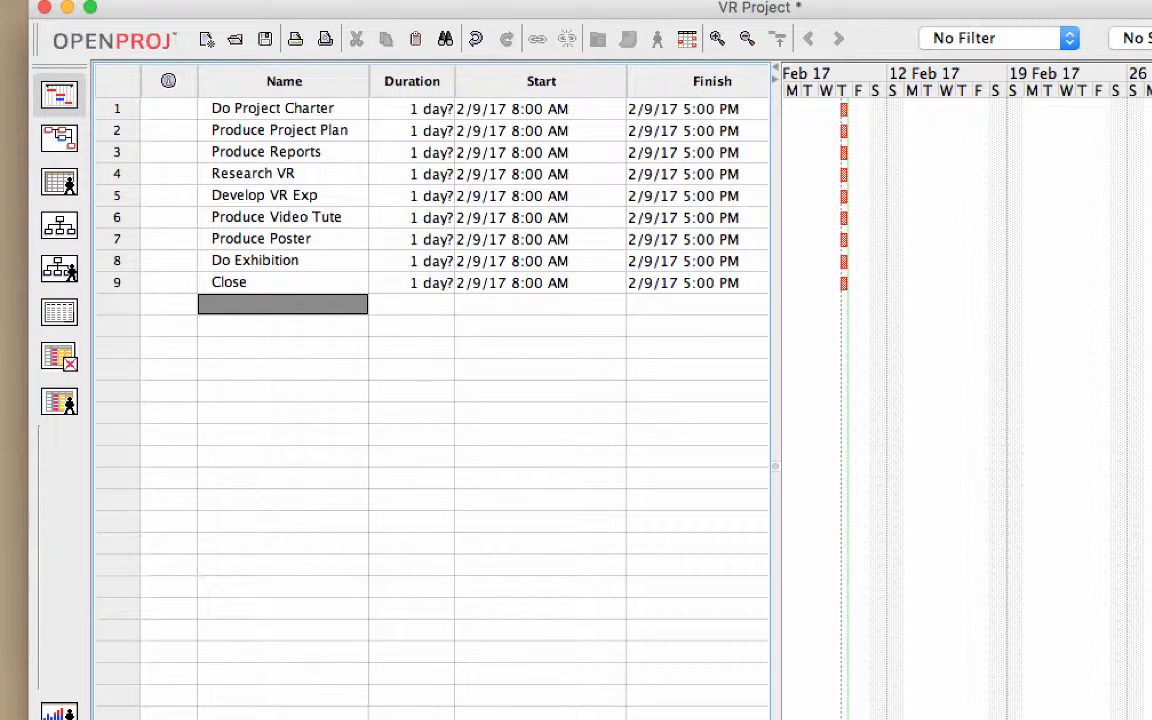
{"action": "left_click", "coordinate": [252, 108]}
{"action": "left_click", "coordinate": [249, 130]}
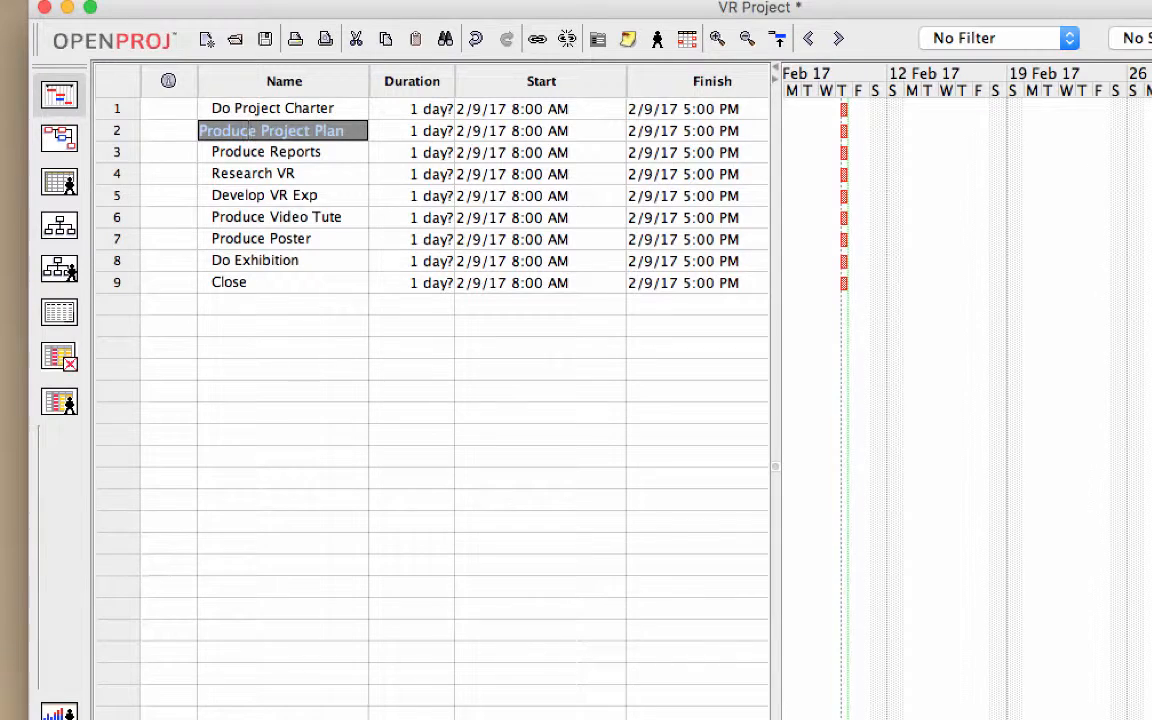
{"action": "left_click", "coordinate": [249, 152]}
{"action": "left_click", "coordinate": [249, 173]}
{"action": "left_click", "coordinate": [250, 195]}
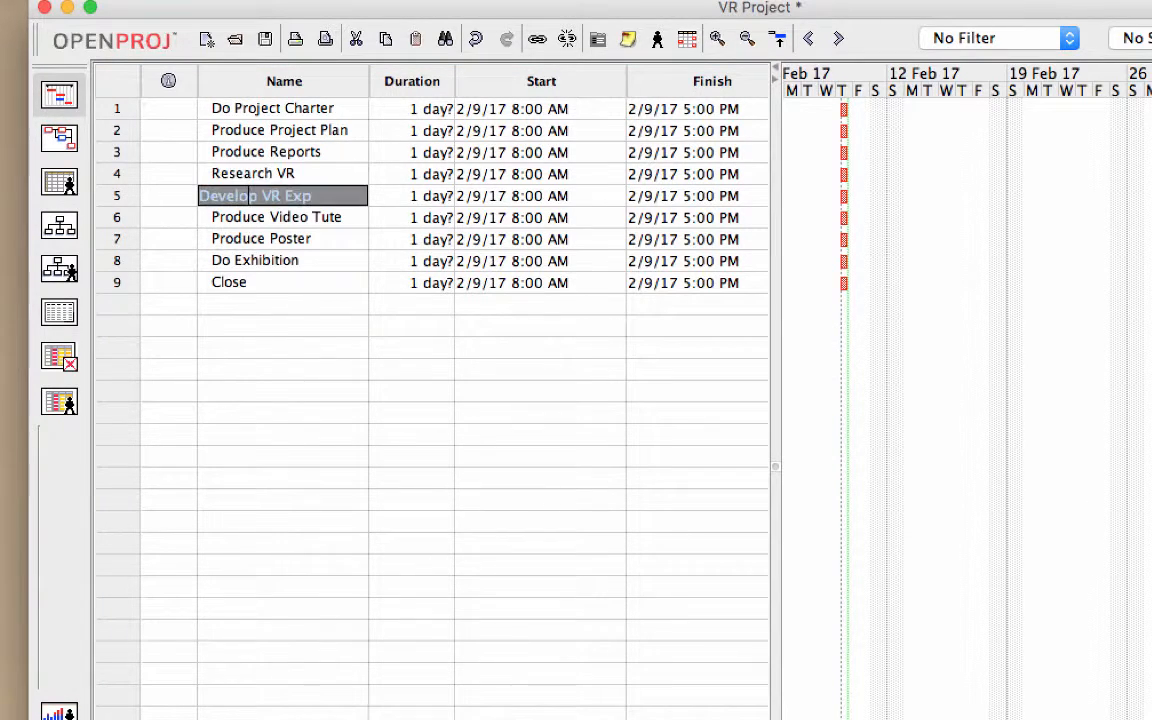
{"action": "left_click", "coordinate": [249, 217]}
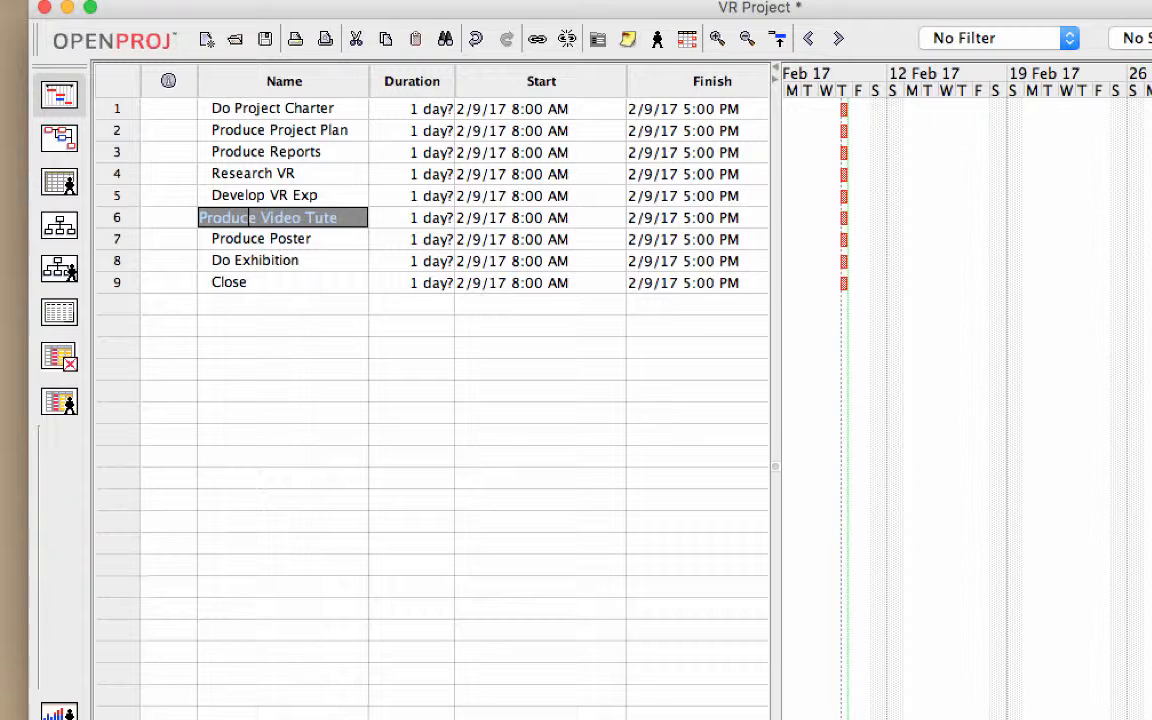
{"action": "left_click", "coordinate": [253, 109]}
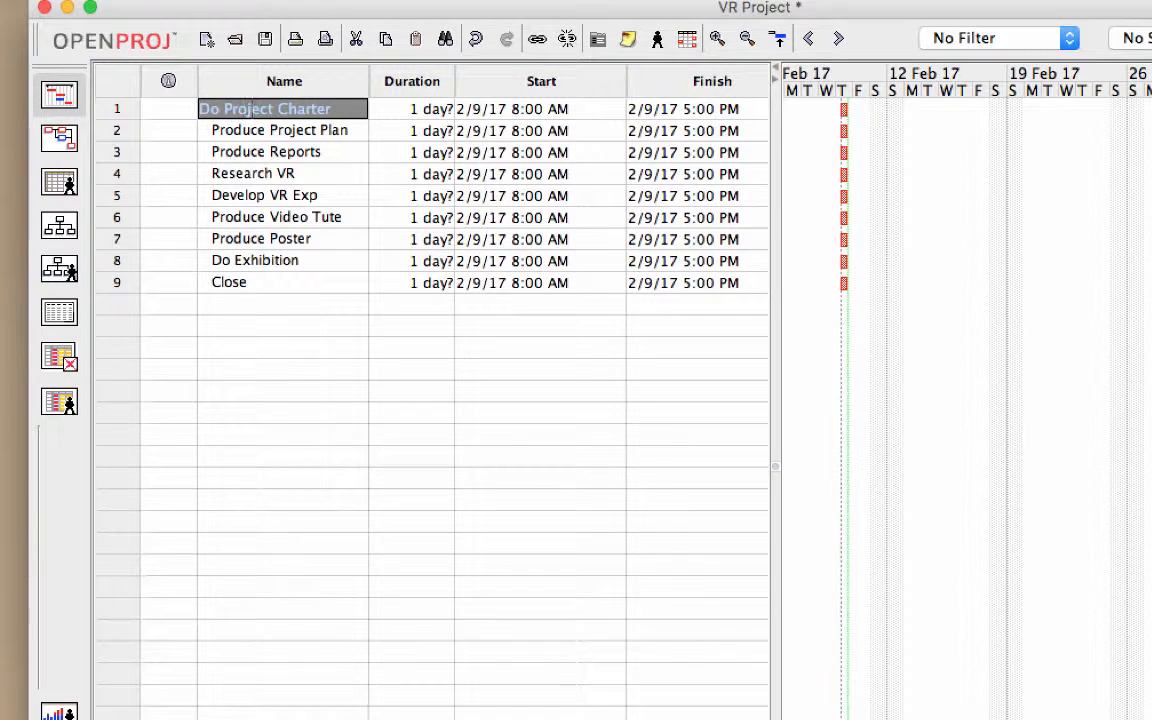
{"action": "left_click", "coordinate": [289, 131]}
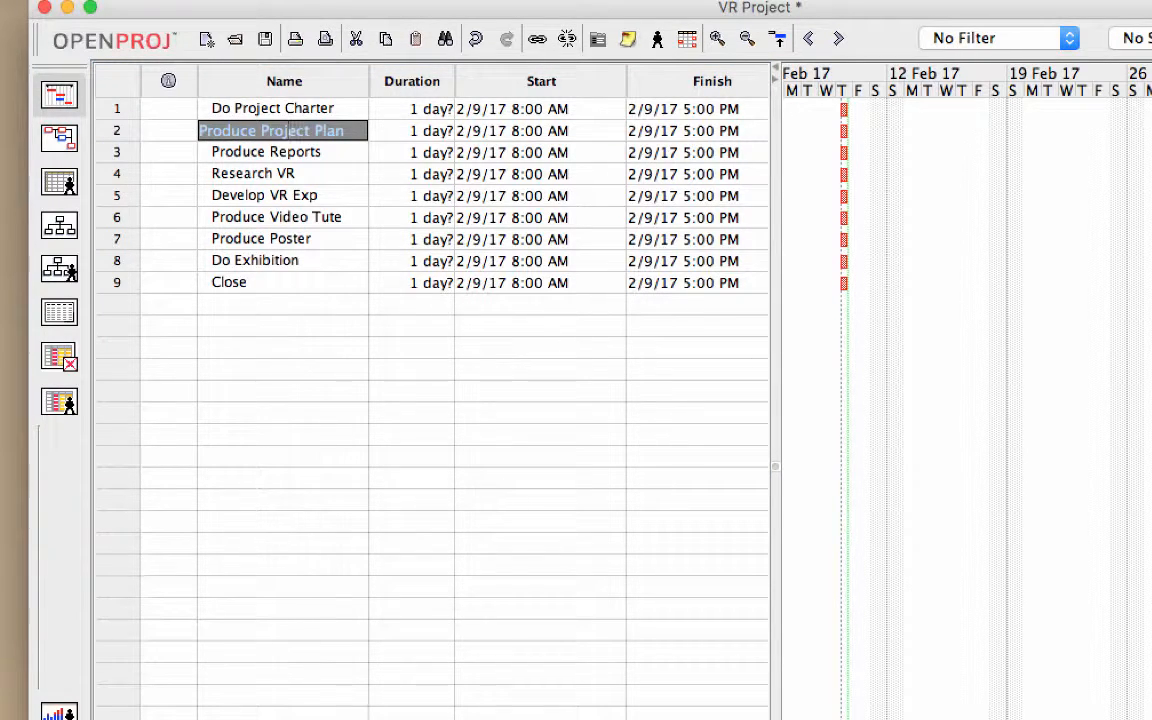
Step: Widen the task table to expose the Predecessors column and set task 1 as the predecessor of Produce Project Plan
{"action": "left_click_drag", "start_coordinate": [775, 360], "coordinate": [1140, 360]}
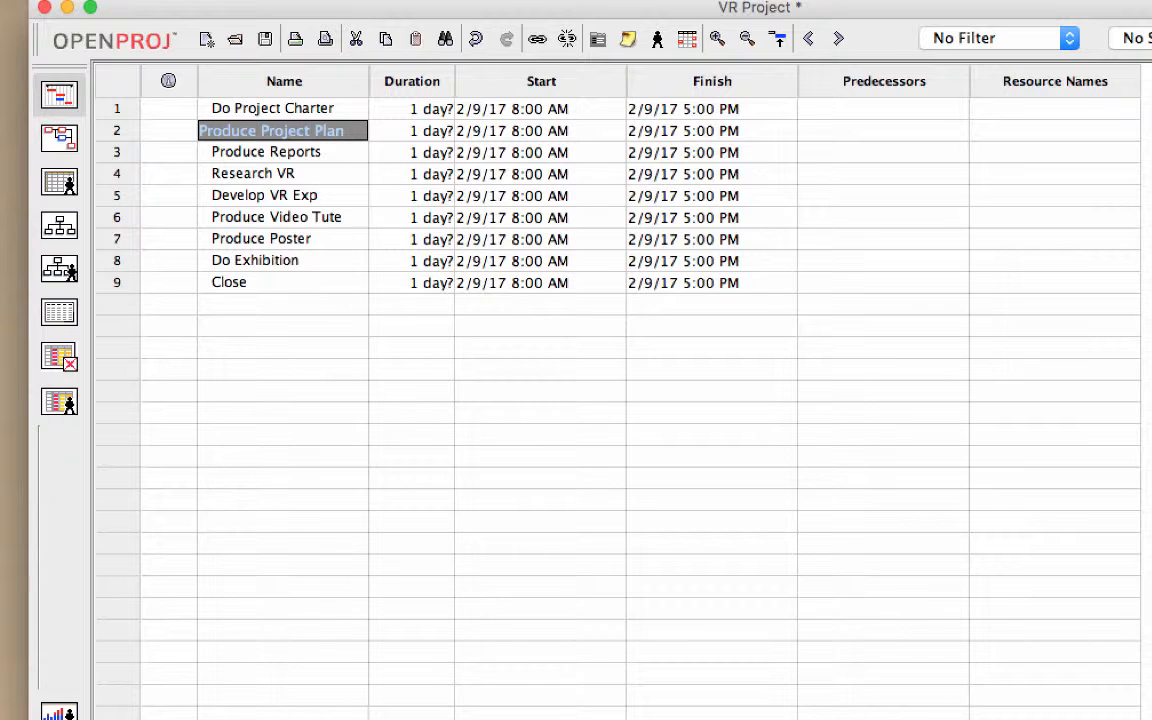
{"action": "left_click", "coordinate": [290, 109]}
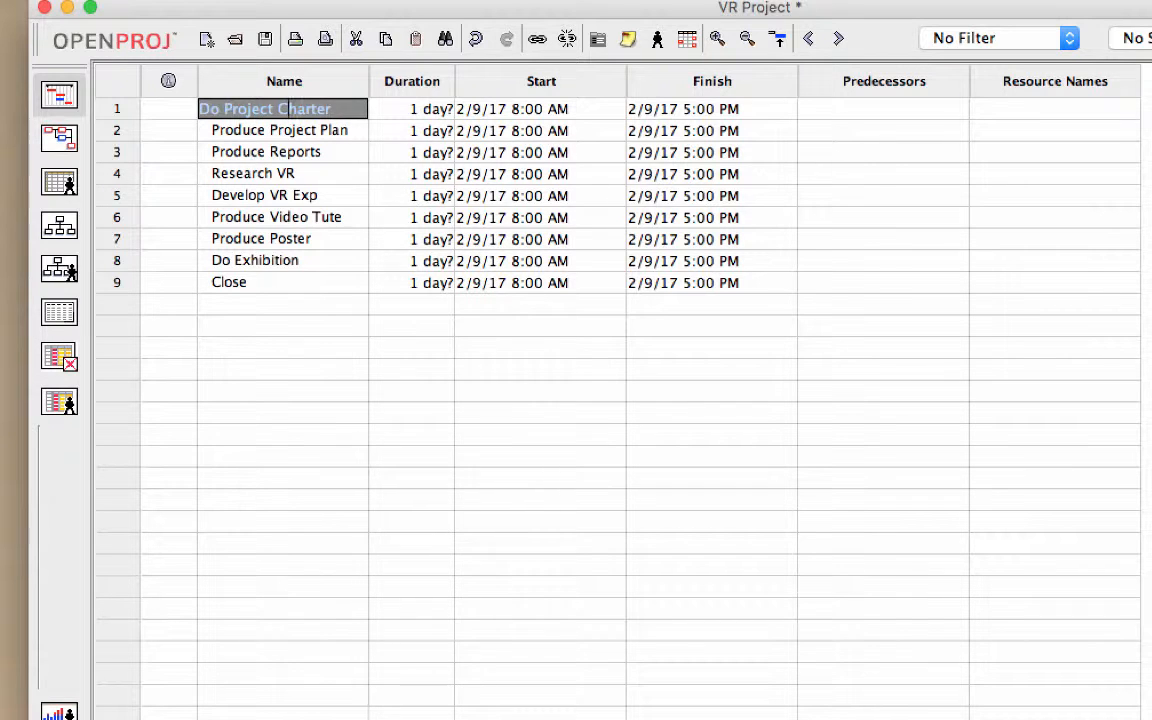
{"action": "key", "text": "Return"}
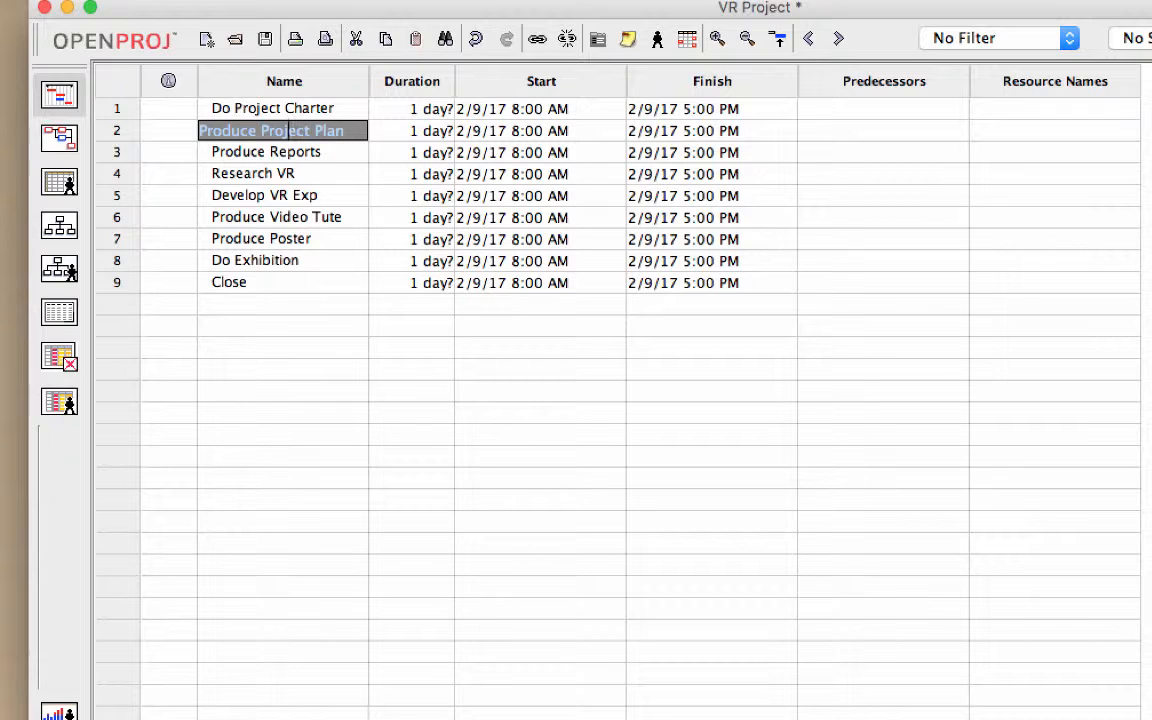
{"action": "left_click", "coordinate": [276, 108]}
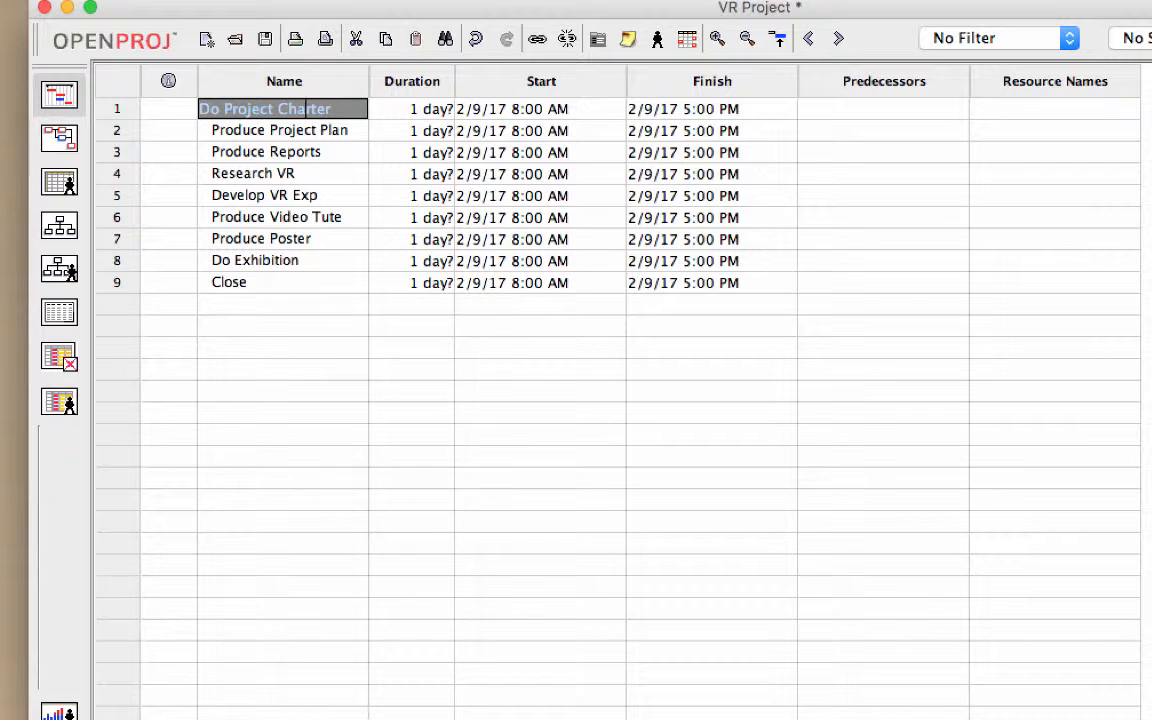
{"action": "left_click", "coordinate": [328, 130]}
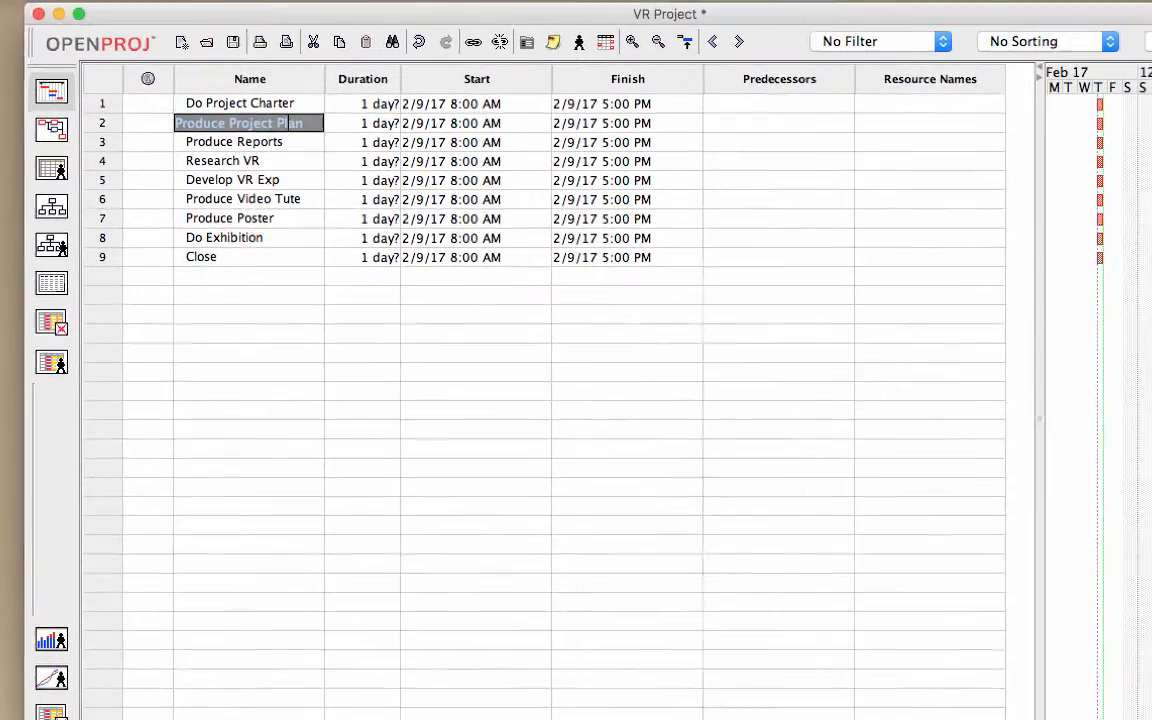
{"action": "left_click", "coordinate": [779, 123]}
{"action": "type", "text": "1"}
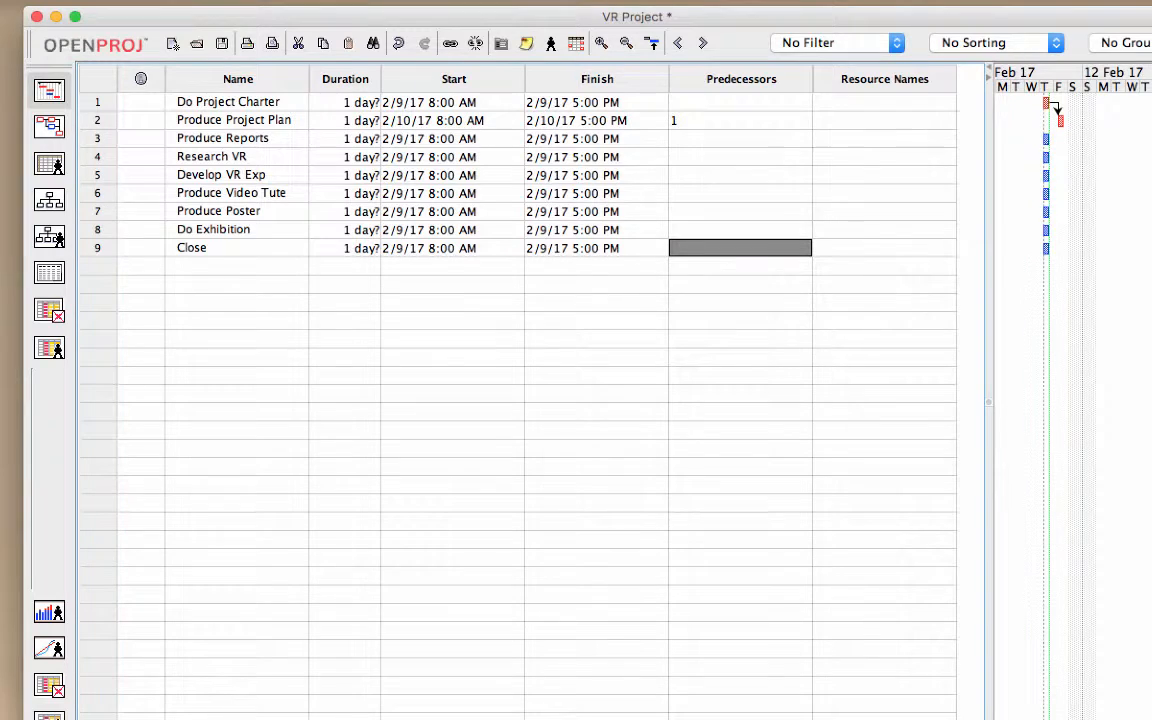
{"action": "left_click", "coordinate": [740, 120]}
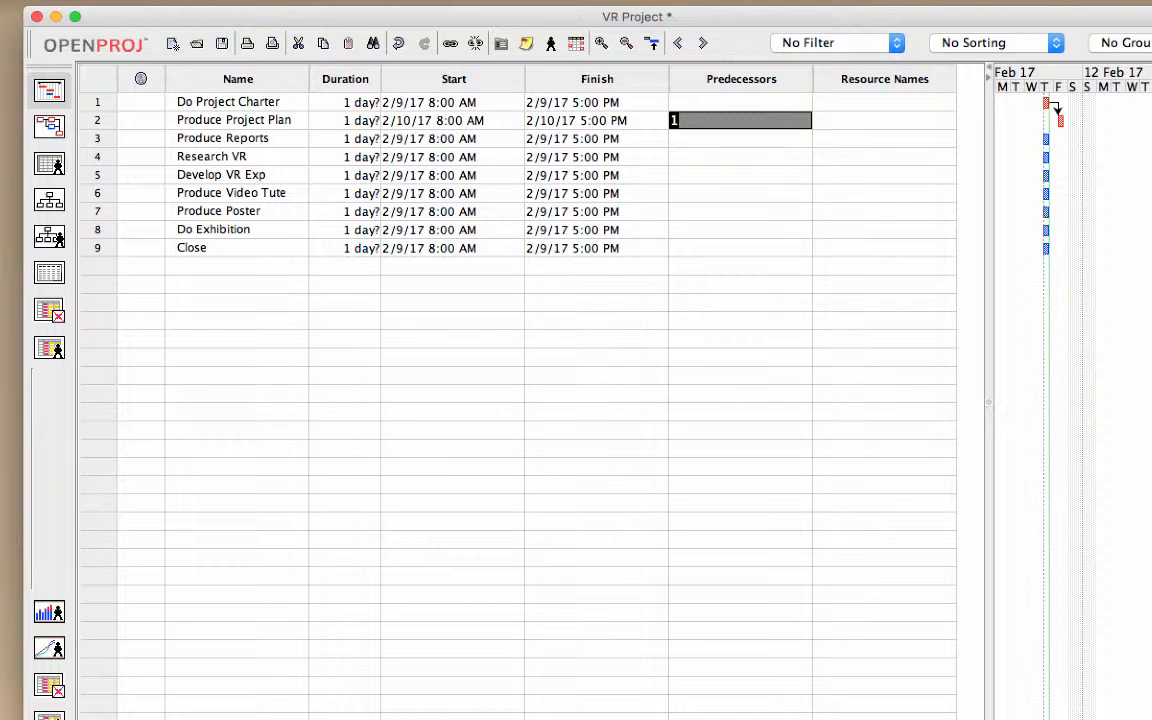
{"action": "left_click", "coordinate": [241, 120]}
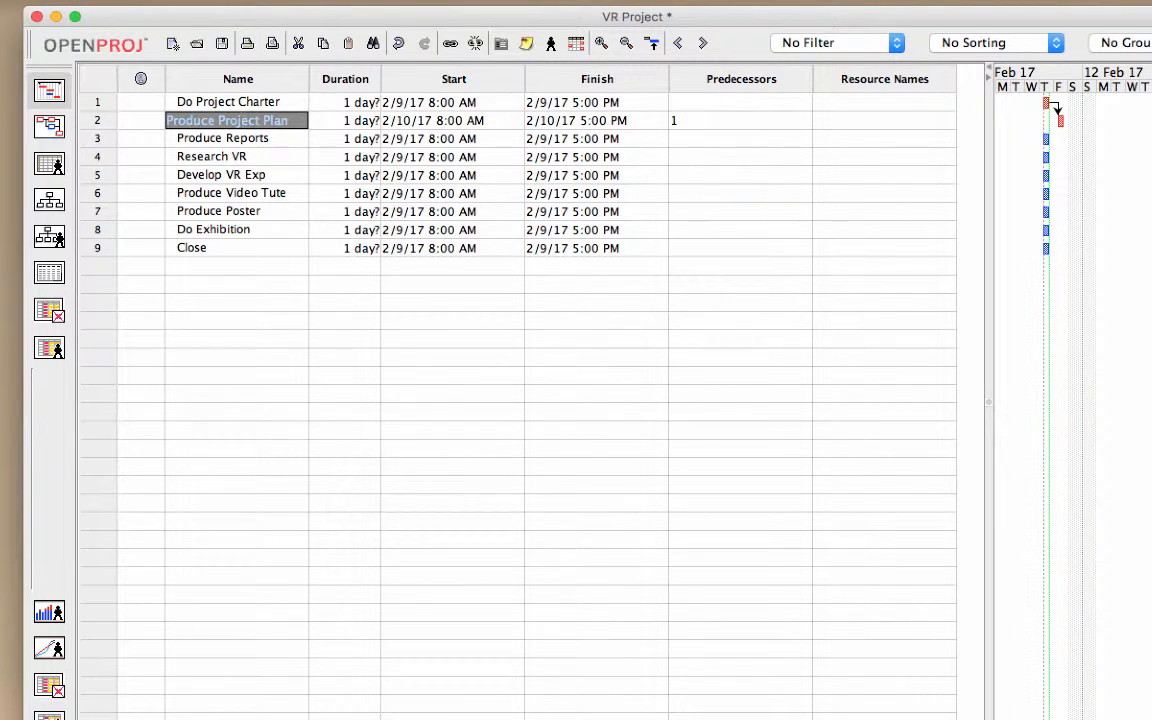
{"action": "left_click", "coordinate": [740, 120]}
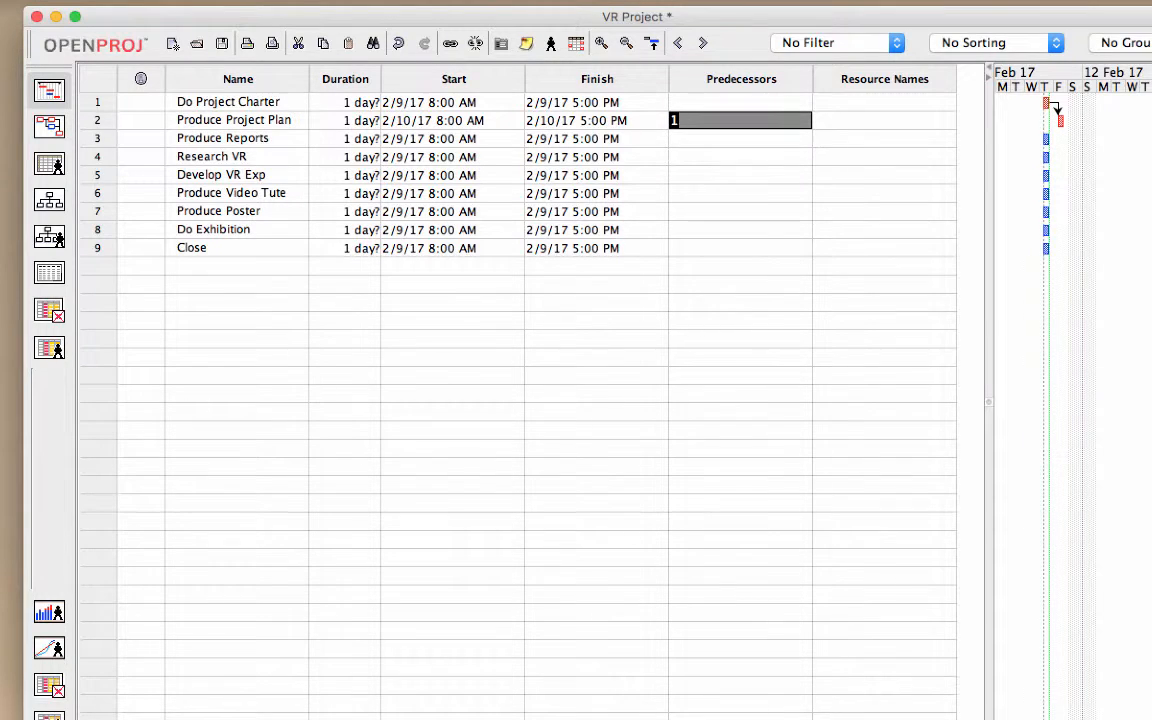
Step: Set the duration of the Do Project Charter task to 7 days
{"action": "left_click", "coordinate": [211, 102]}
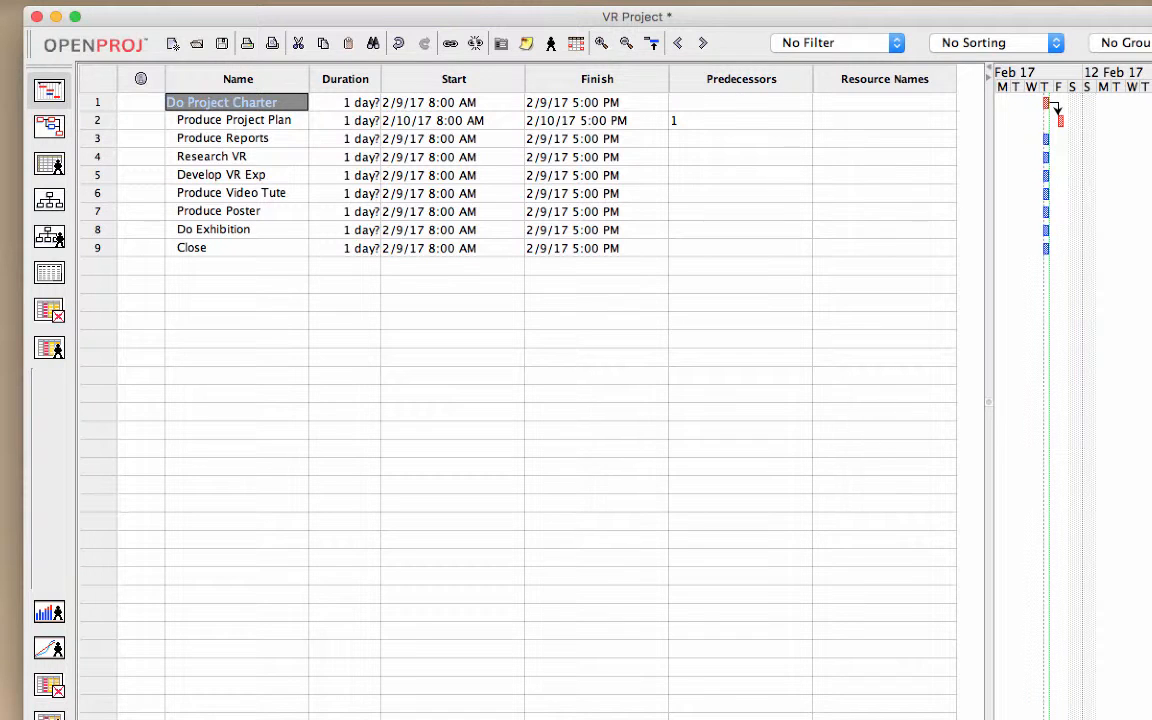
{"action": "key", "text": "Tab"}
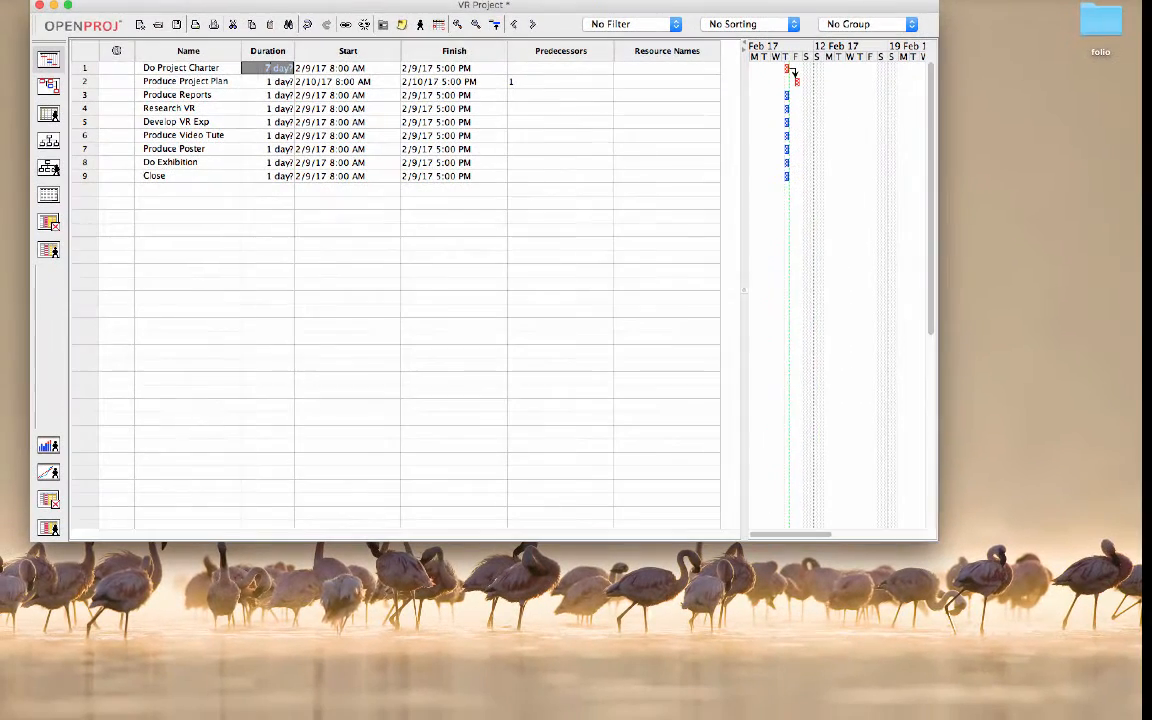
{"action": "left_click", "coordinate": [267, 216]}
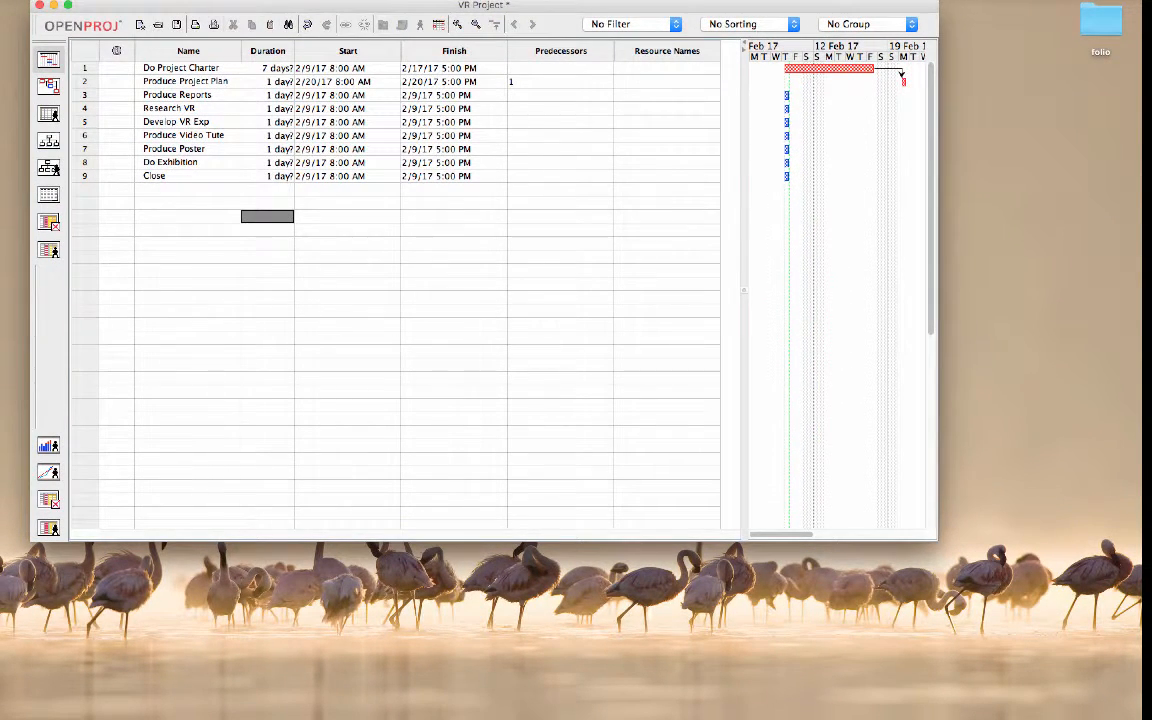
Step: Set the duration of Produce Project Plan to 7 days and widen the window to show more of the Gantt chart
{"action": "left_click", "coordinate": [267, 82]}
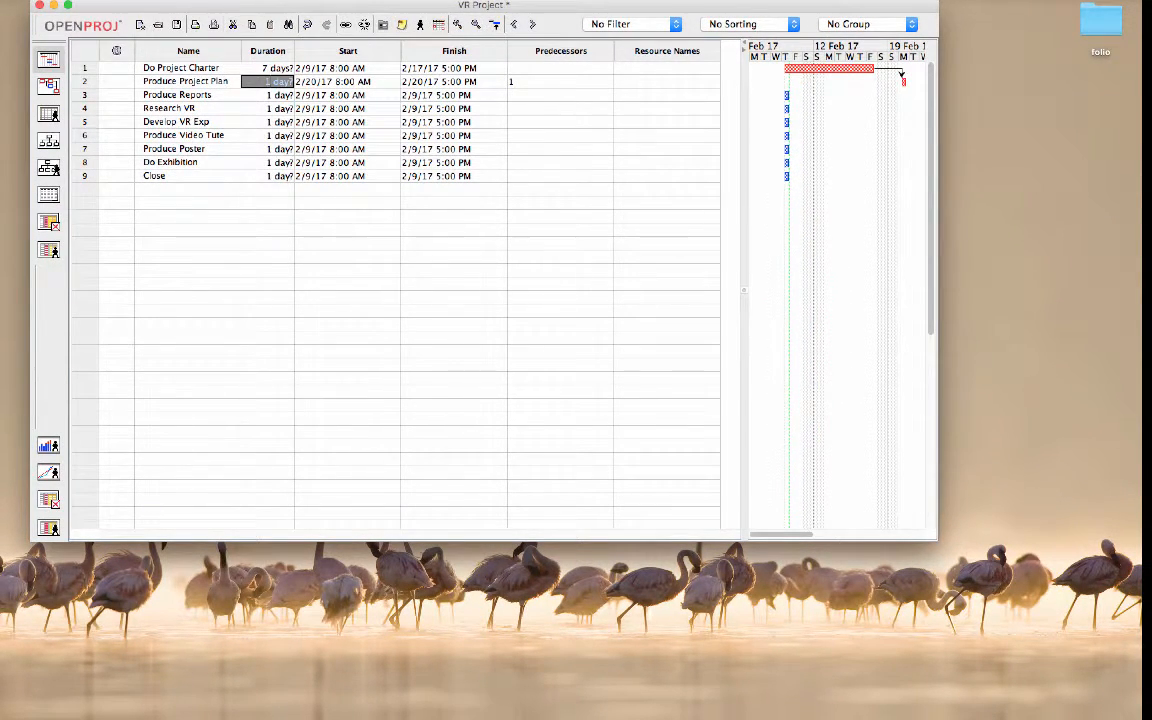
{"action": "type", "text": "17"}
{"action": "key", "text": "BackSpace"}
{"action": "key", "text": "Return"}
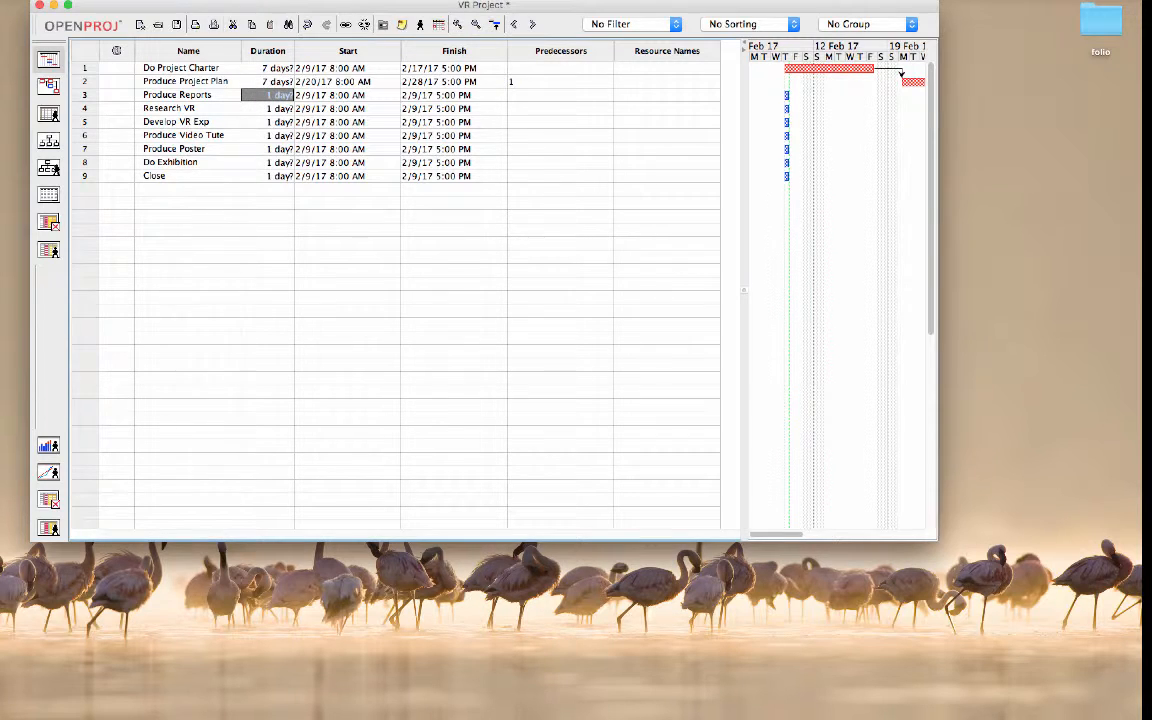
{"action": "left_click_drag", "start_coordinate": [938, 475], "coordinate": [1054, 476]}
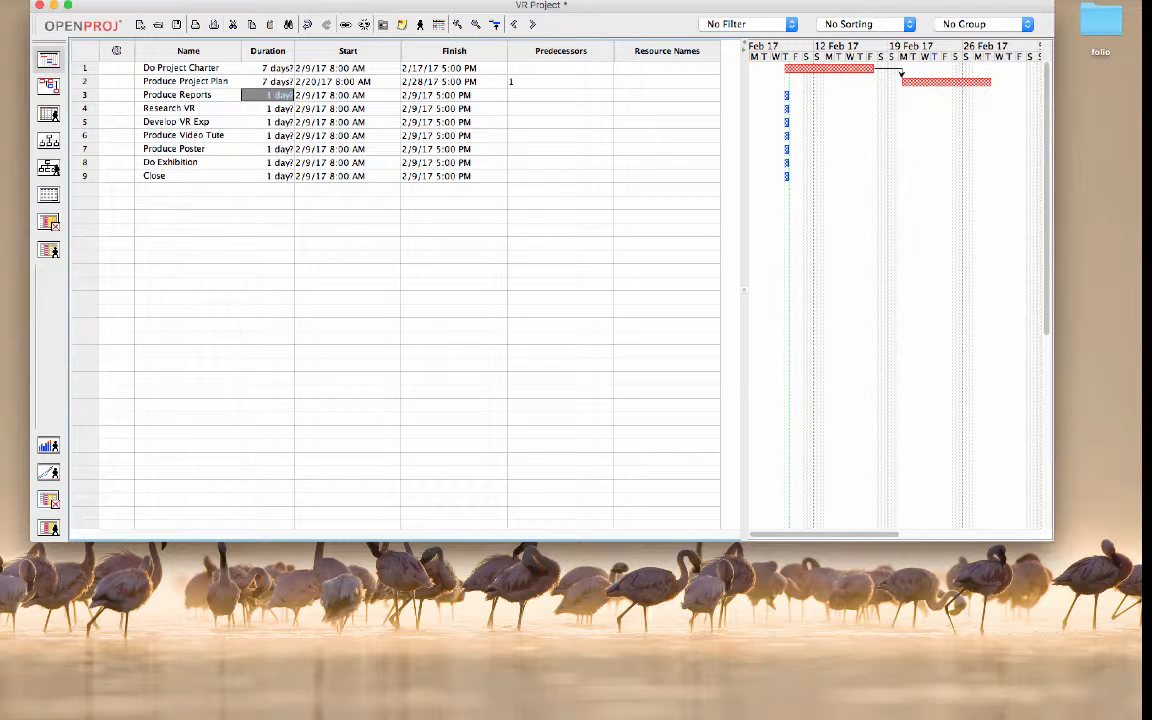
Step: Make Develop VR Exp depend on Research VR by setting its predecessor to task 4
{"action": "left_click", "coordinate": [187, 108]}
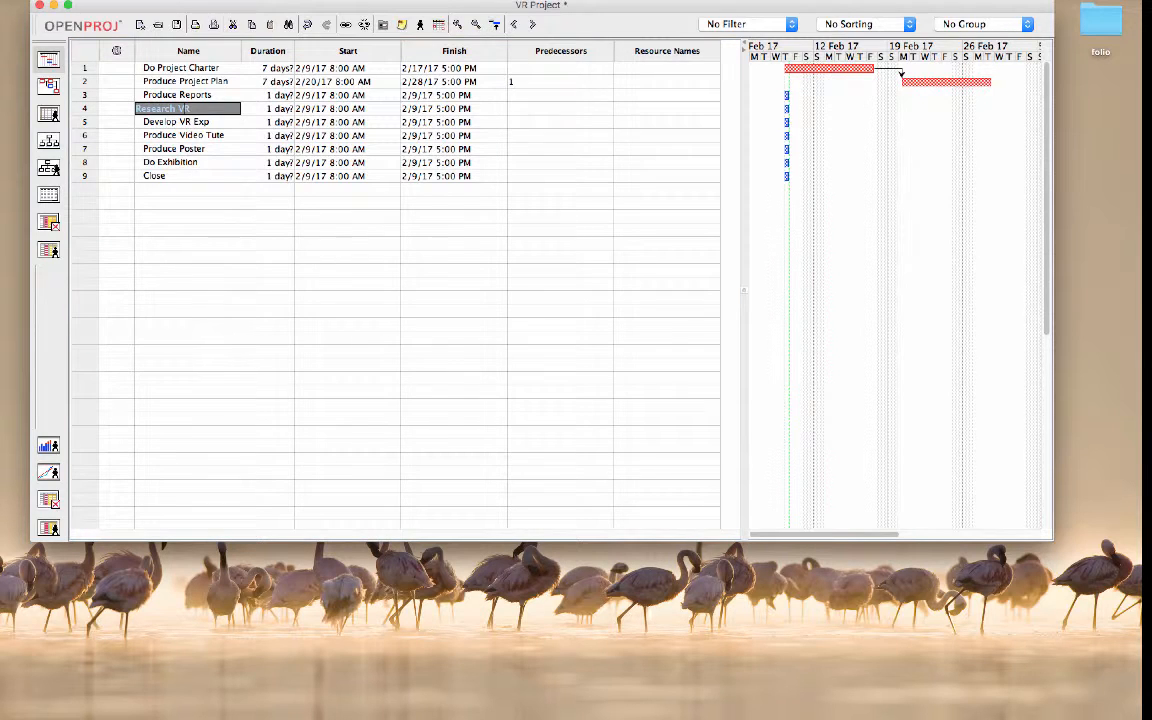
{"action": "double_click", "coordinate": [187, 122]}
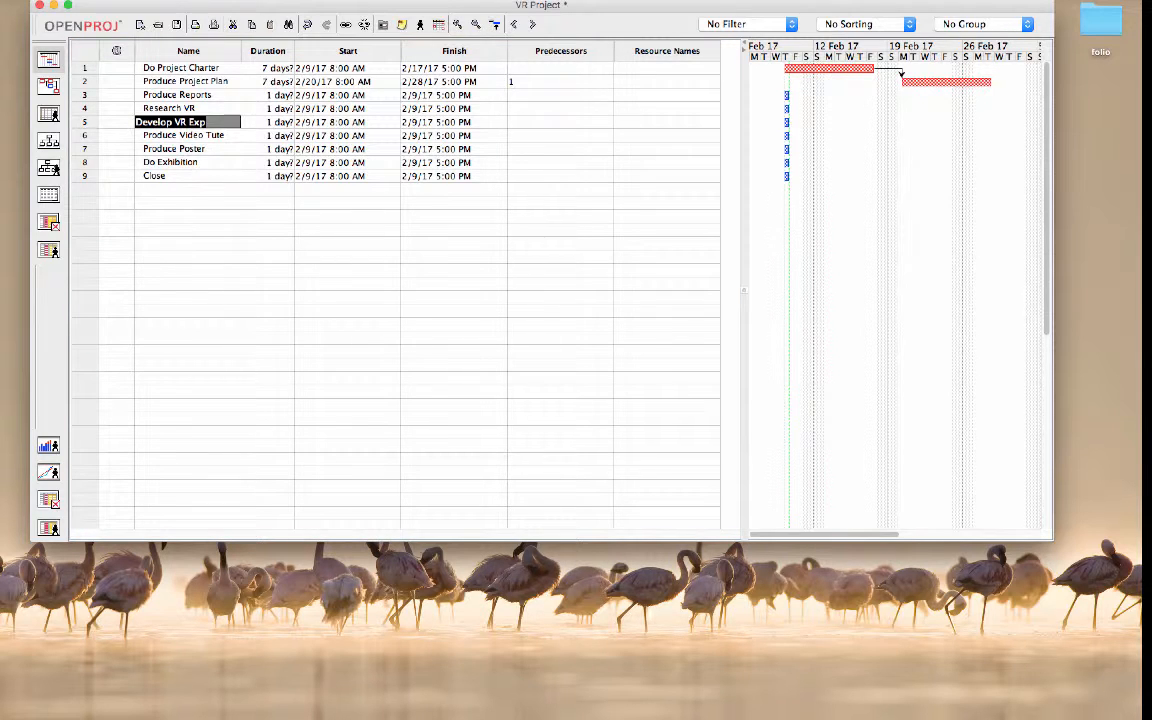
{"action": "left_click", "coordinate": [560, 122]}
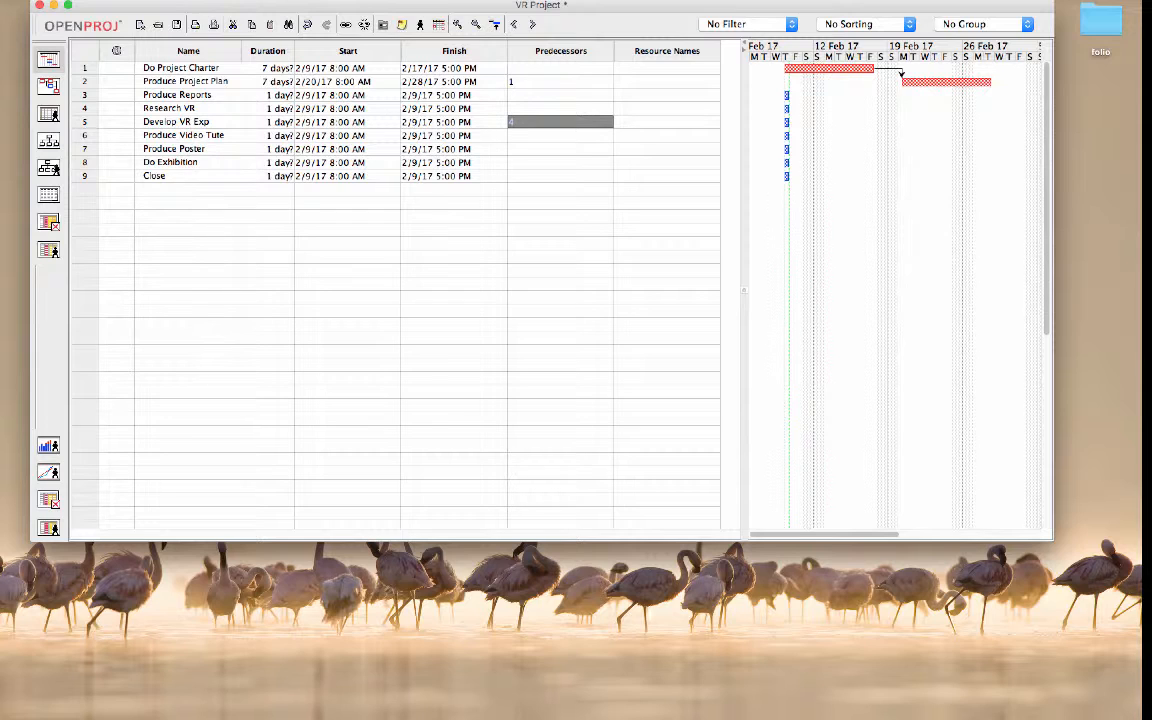
{"action": "type", "text": "4"}
{"action": "key", "text": "Tab"}
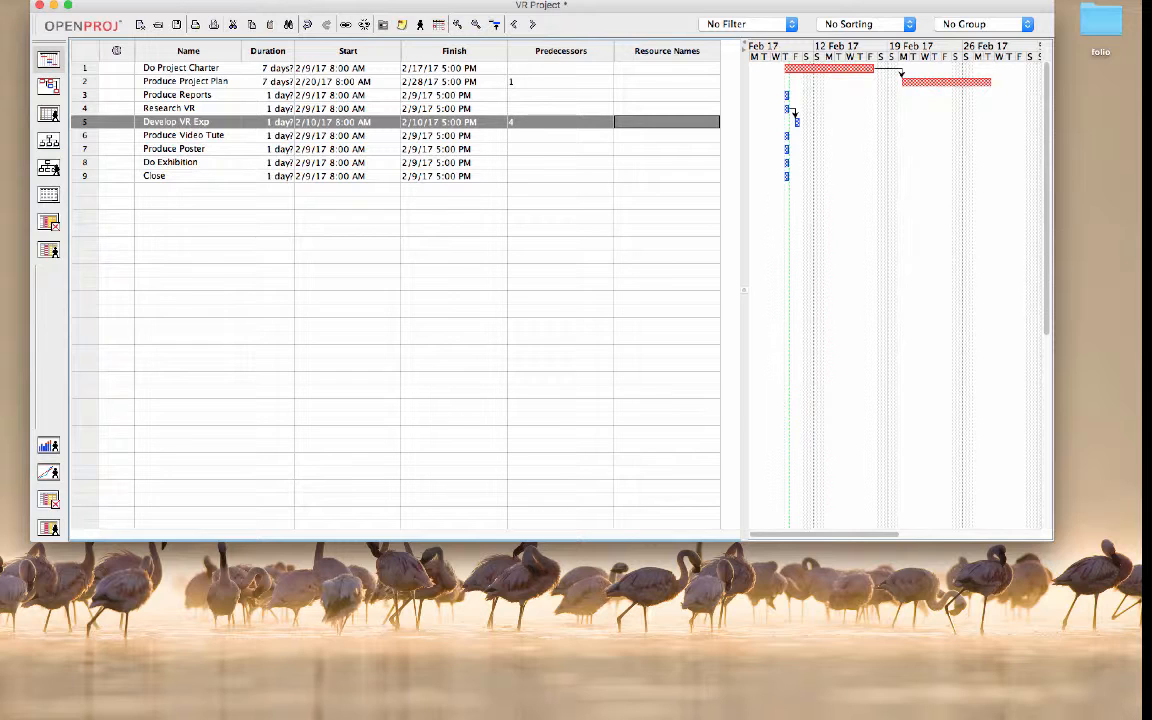
Step: Make Do Exhibition depend on Develop VR Exp, Produce Video Tute and Produce Poster by setting its predecessors to 5;6;7
{"action": "left_click", "coordinate": [207, 136]}
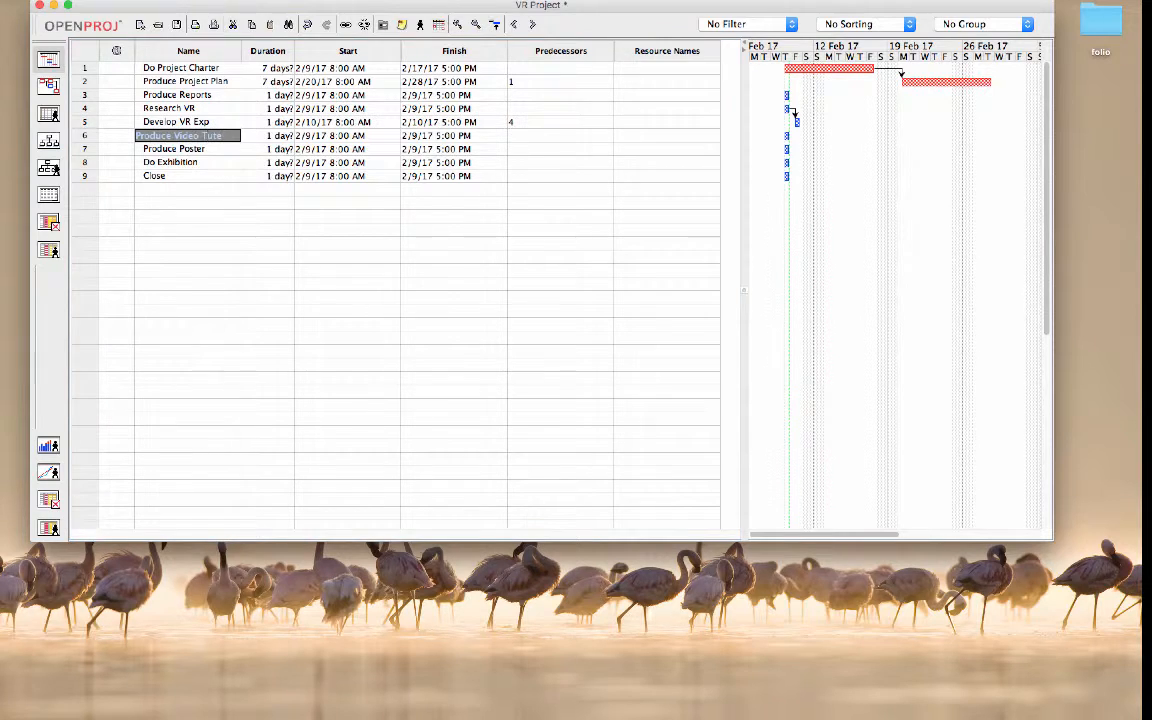
{"action": "key", "text": "Return"}
{"action": "key", "text": "Return"}
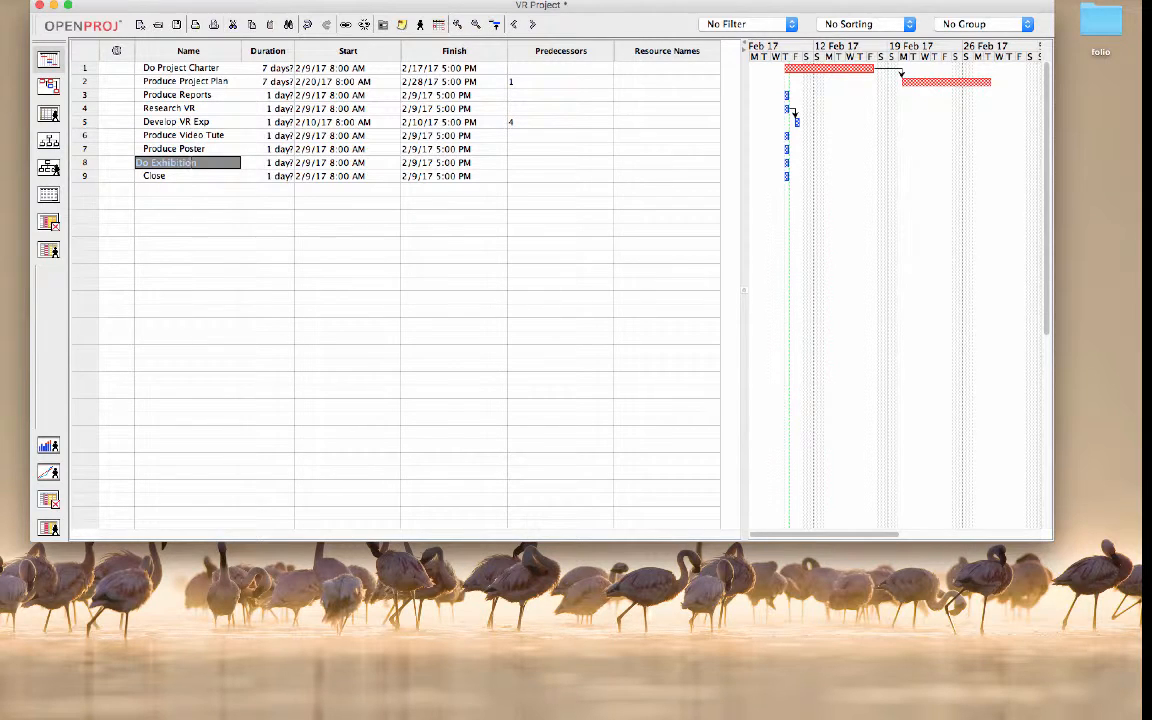
{"action": "left_click", "coordinate": [560, 162]}
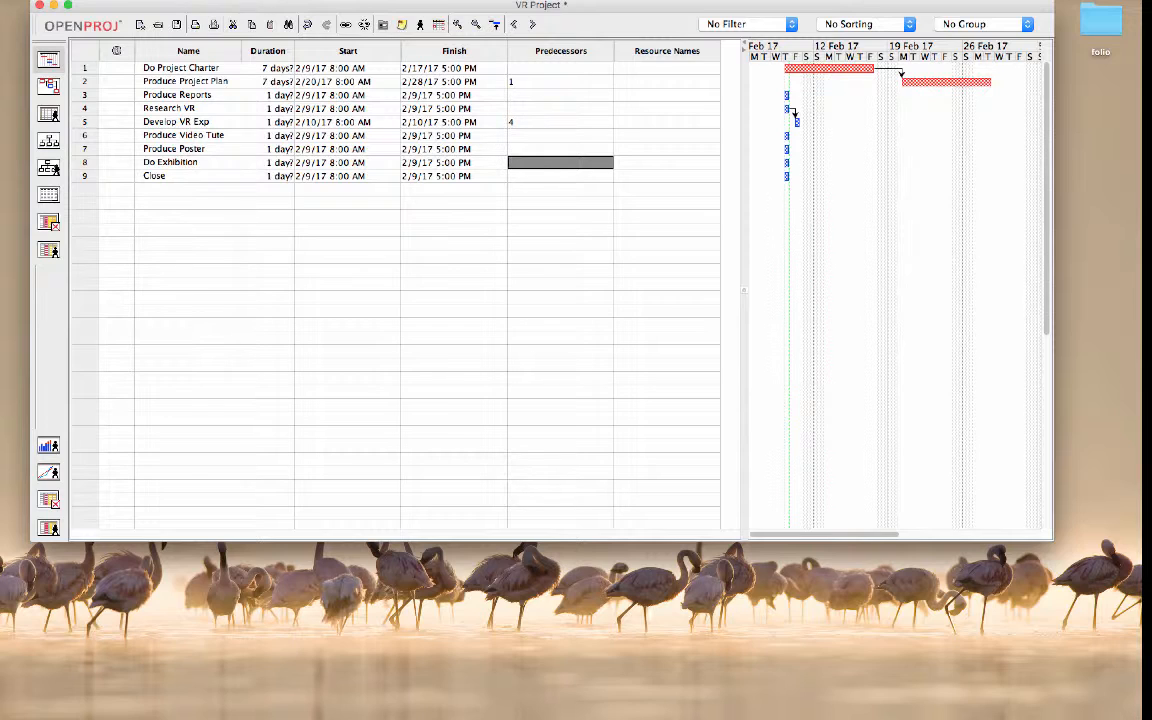
{"action": "type", "text": "5"}
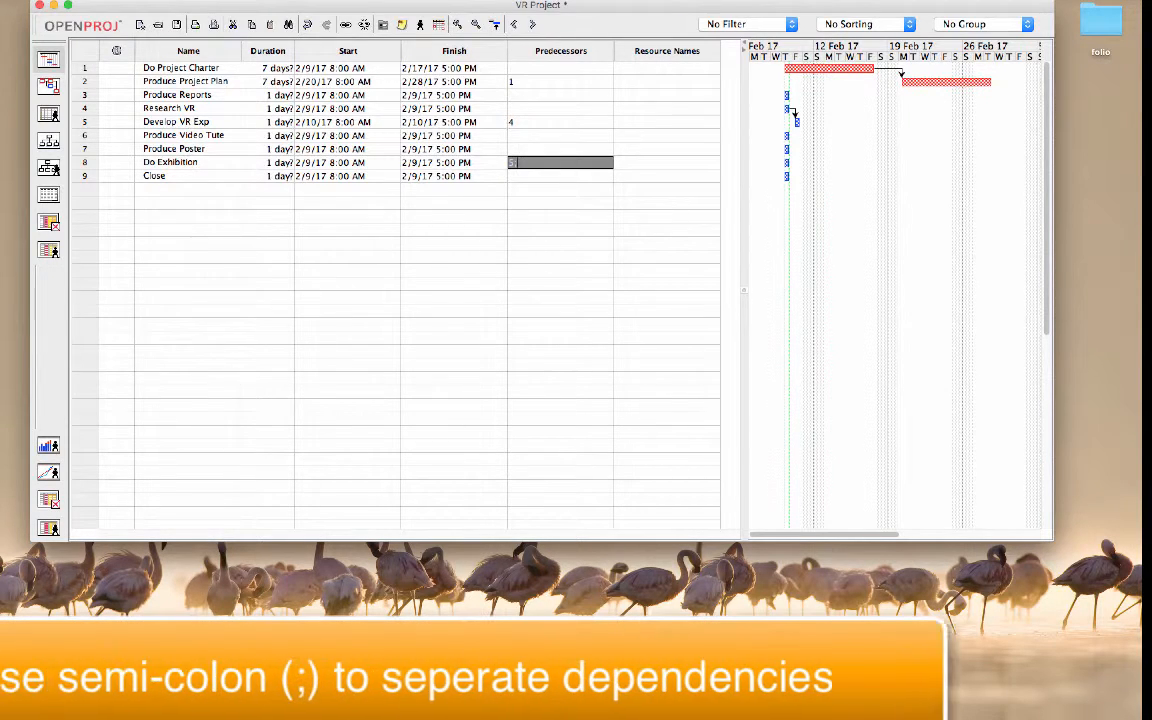
{"action": "type", "text": ";6;"}
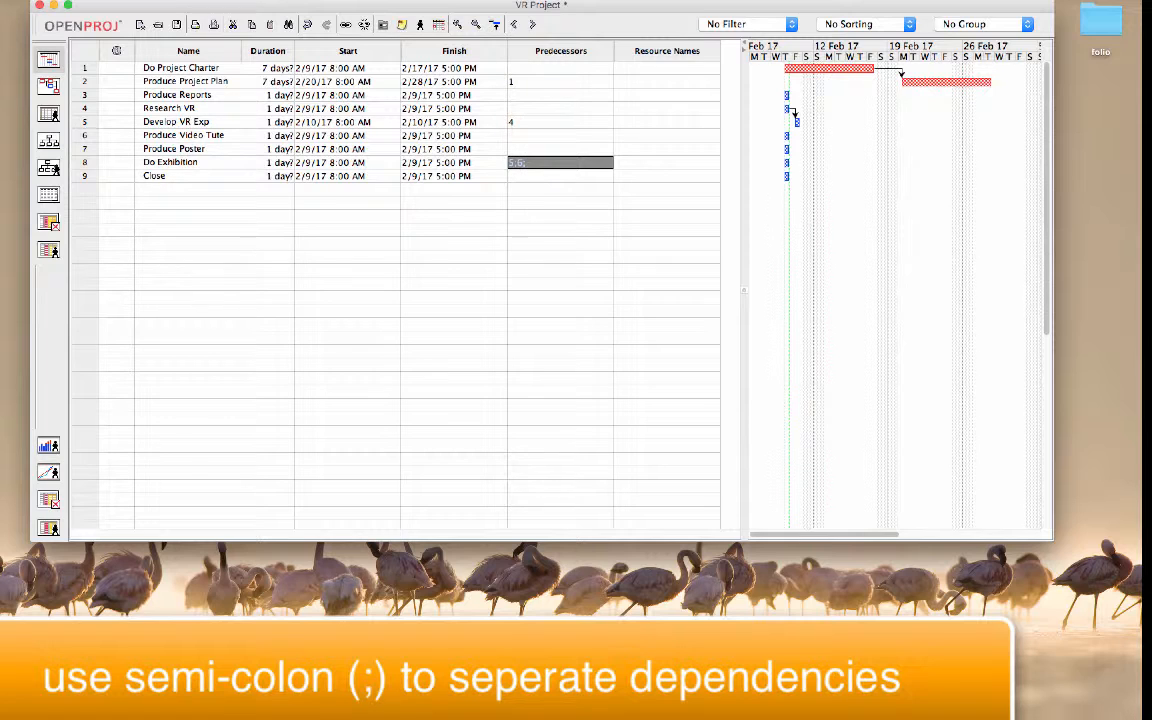
{"action": "type", "text": "7"}
{"action": "left_click", "coordinate": [345, 216]}
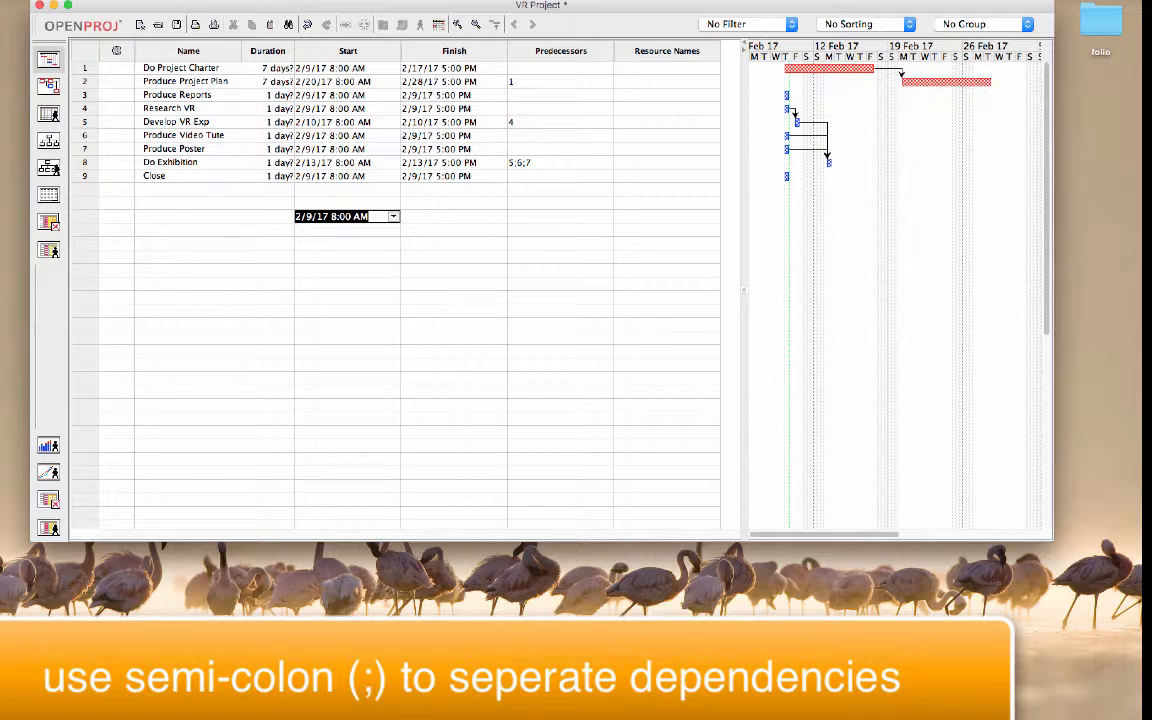
{"action": "left_click", "coordinate": [187, 122]}
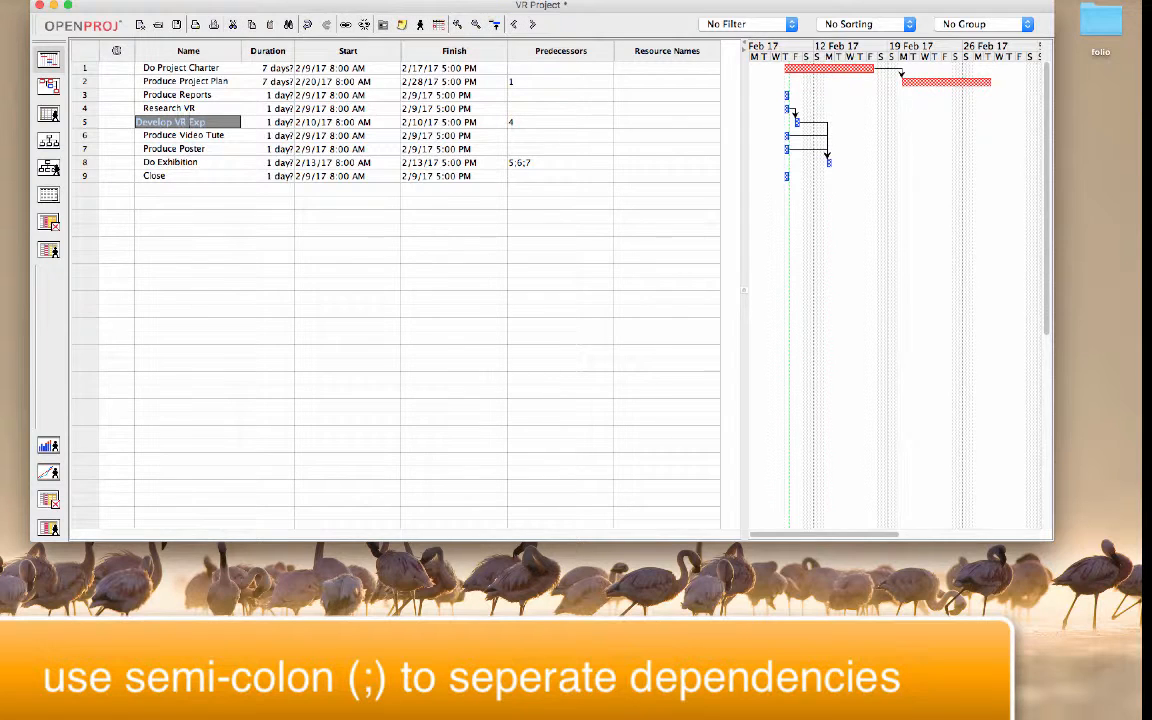
{"action": "left_click", "coordinate": [187, 135]}
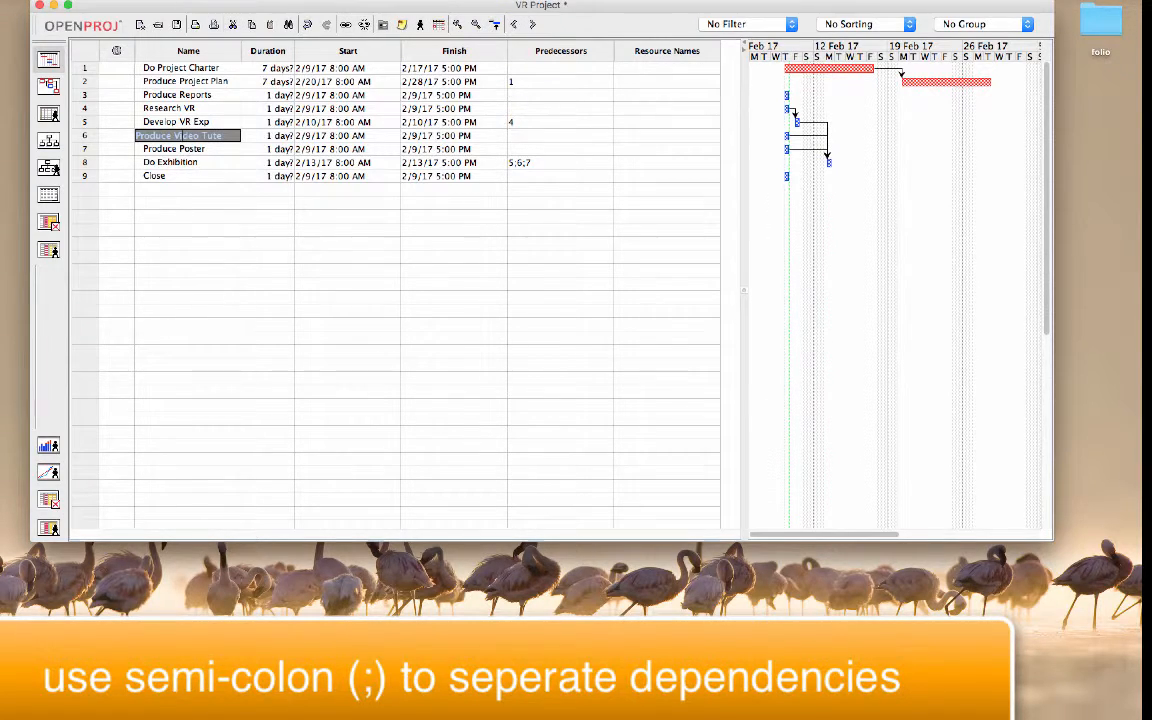
{"action": "left_click", "coordinate": [186, 149]}
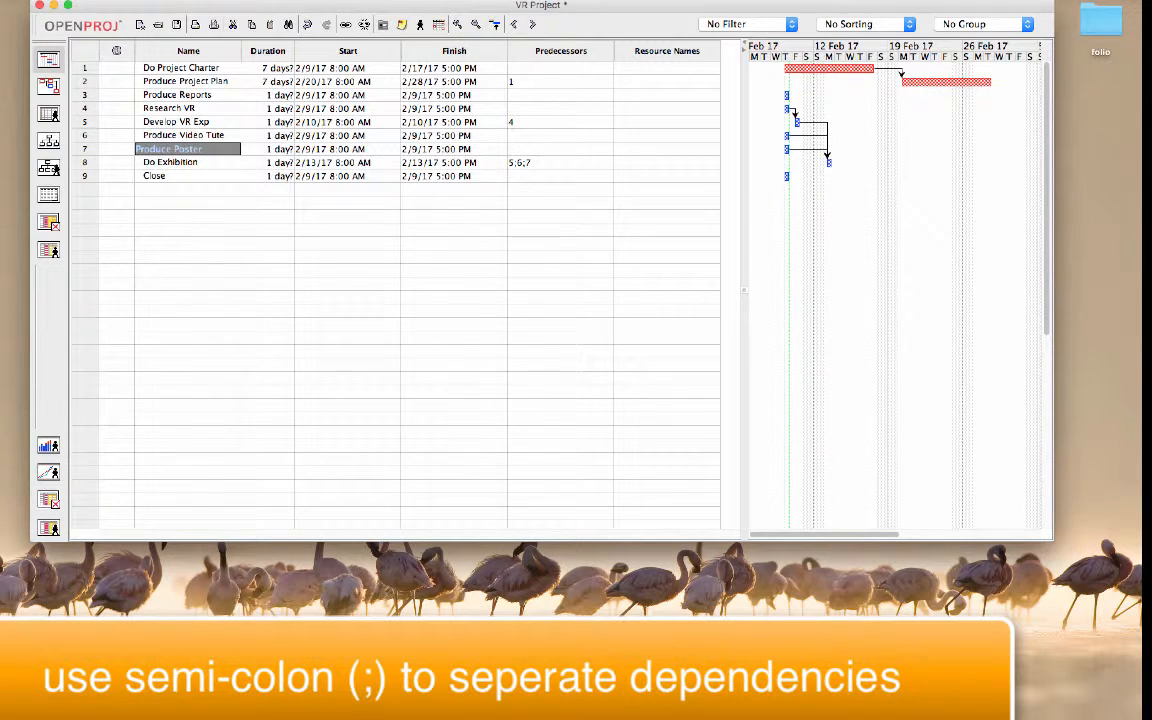
Step: Make the Close task depend on Do Exhibition and Produce Reports by setting tasks 8 and 3 as its predecessors
{"action": "left_click", "coordinate": [560, 176]}
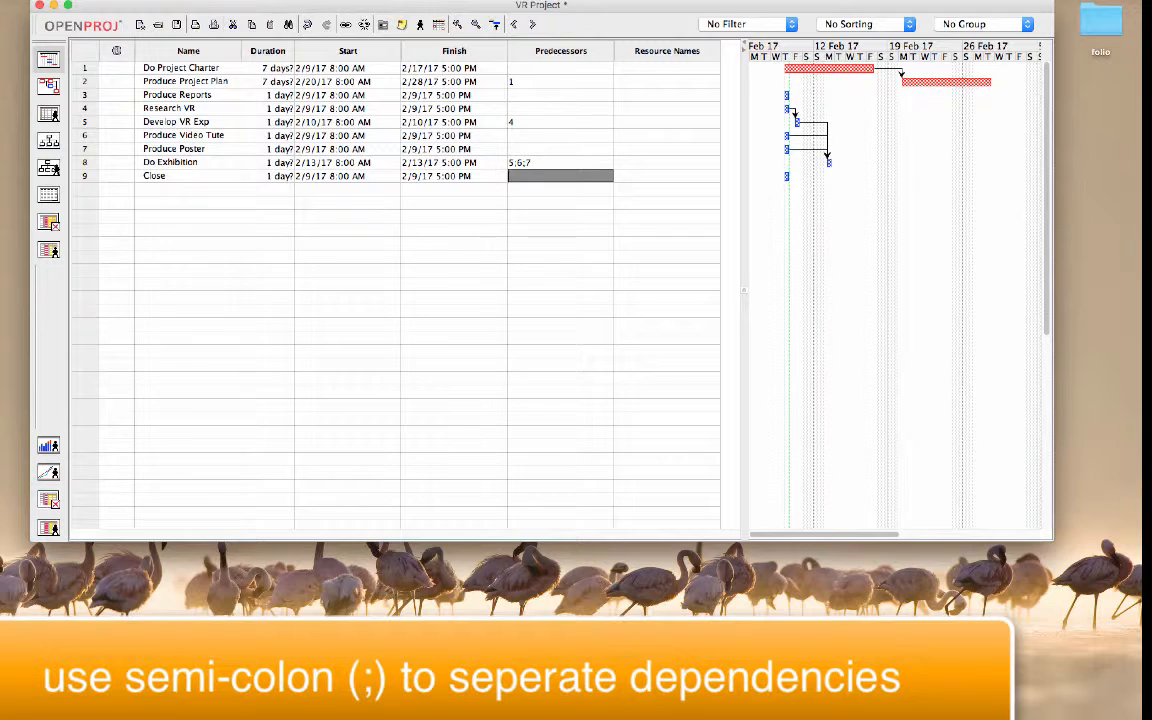
{"action": "type", "text": "8"}
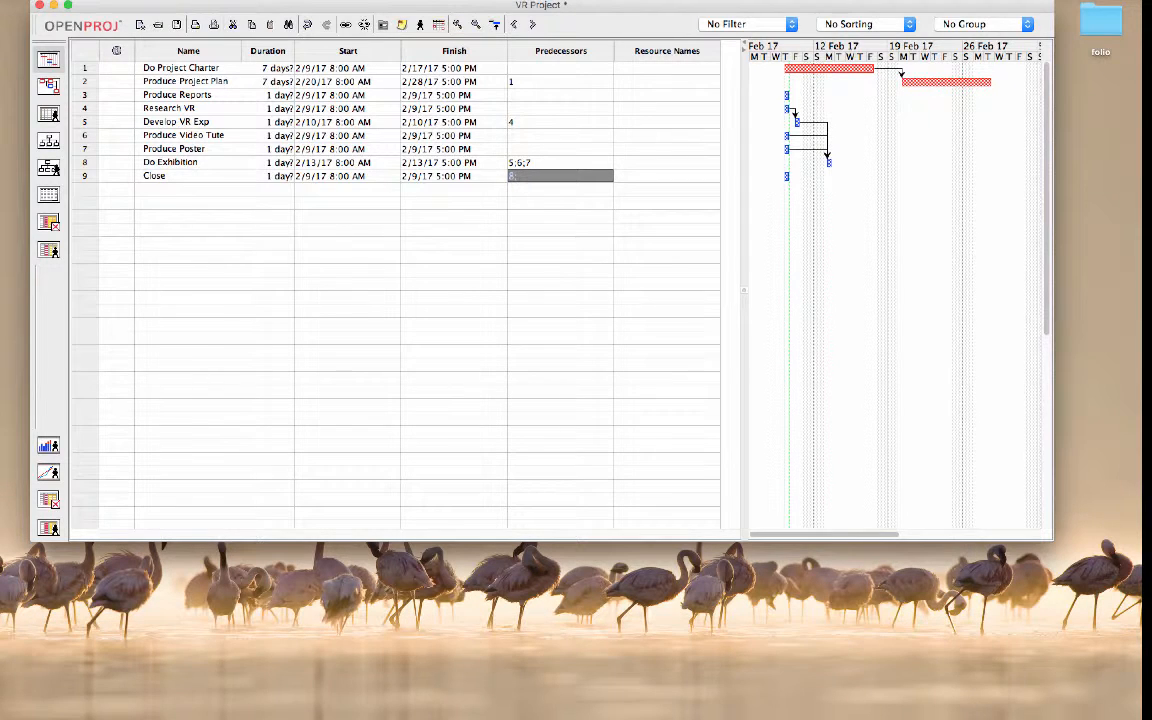
{"action": "type", "text": ";3"}
{"action": "key", "text": "Return"}
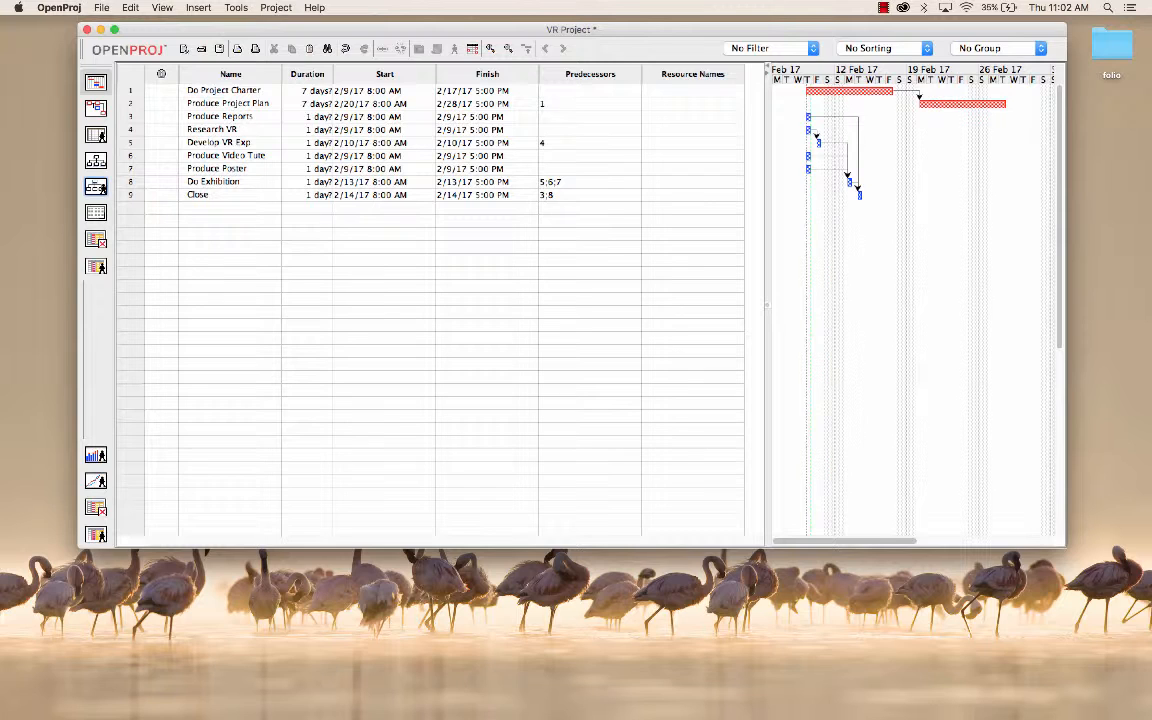
Step: Make Produce Reports depend on Produce Project Plan by setting its predecessor to task 2
{"action": "left_click", "coordinate": [590, 117]}
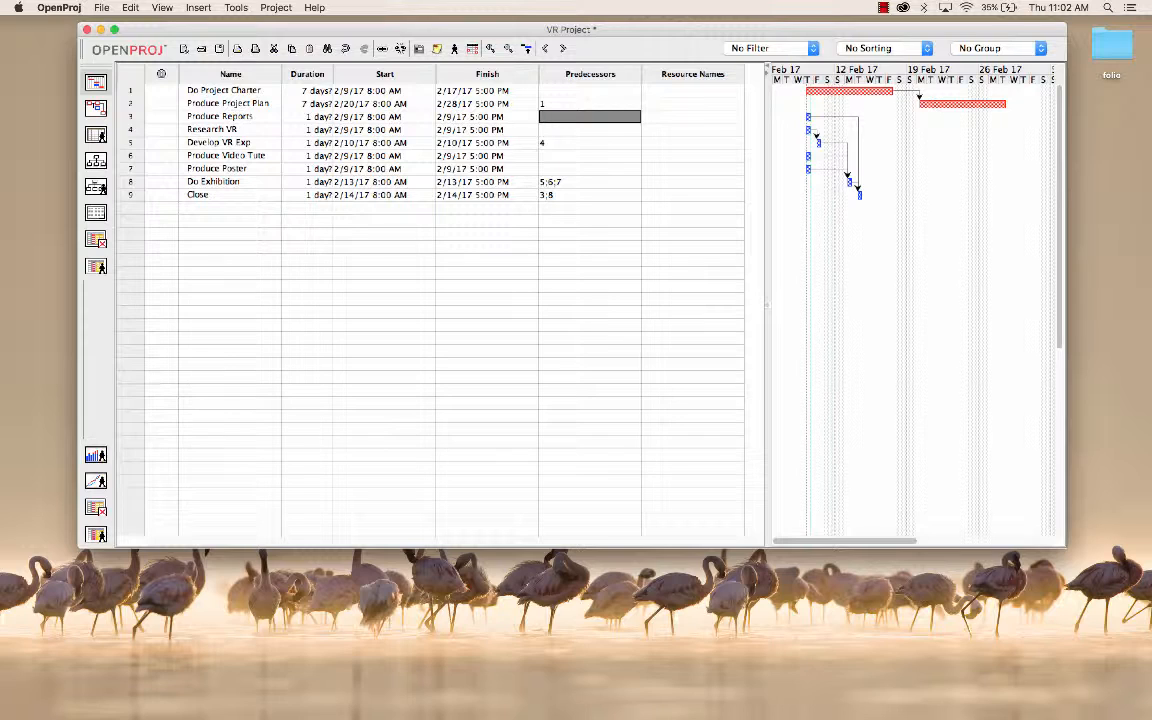
{"action": "type", "text": "2"}
{"action": "left_click", "coordinate": [230, 221]}
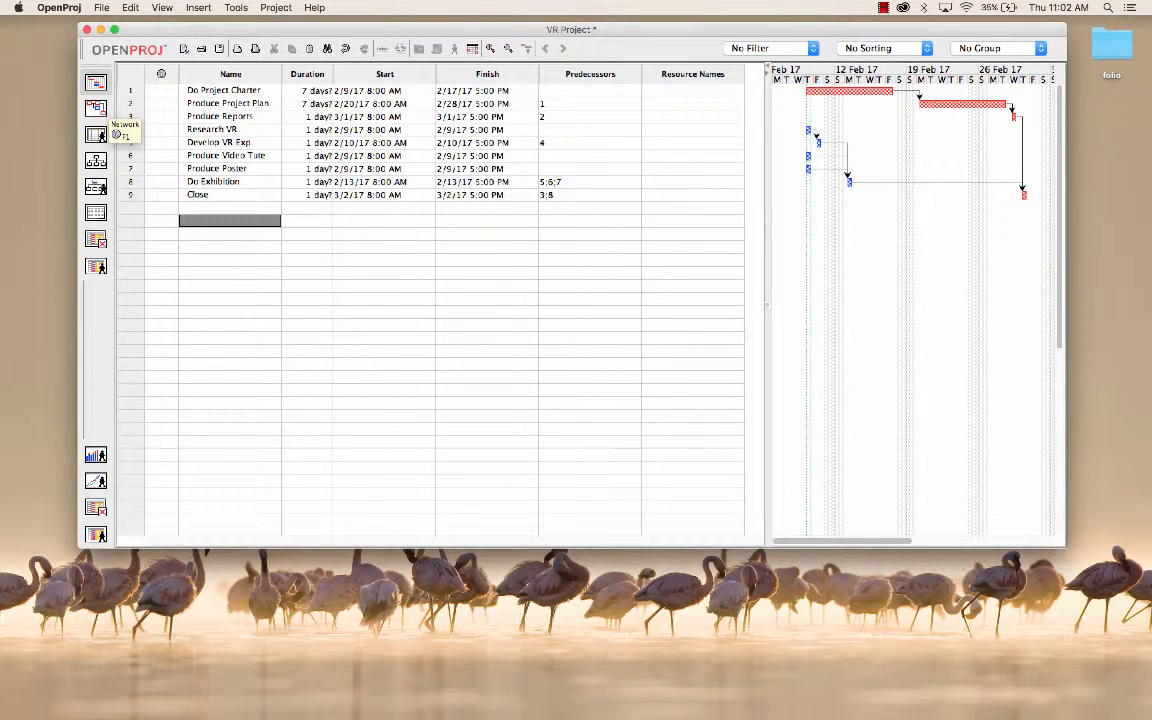
Step: Examine the task dependencies in the network diagram and compare them with the Gantt chart
{"action": "left_click", "coordinate": [96, 134]}
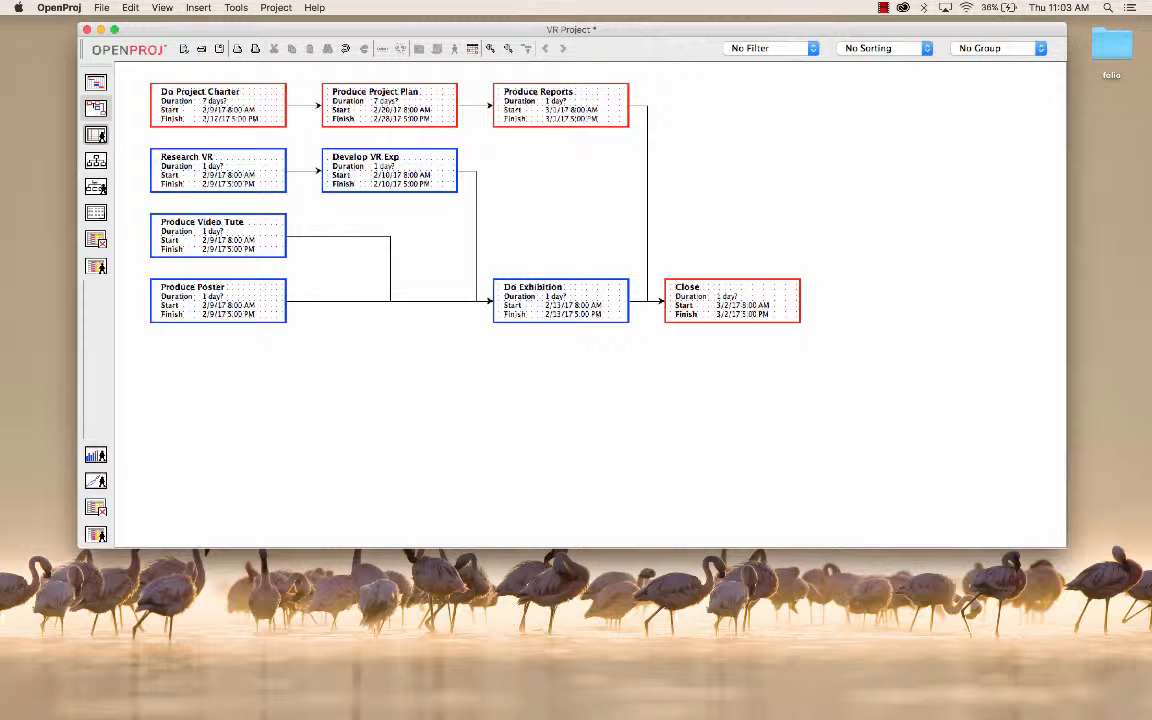
{"action": "left_click", "coordinate": [95, 82]}
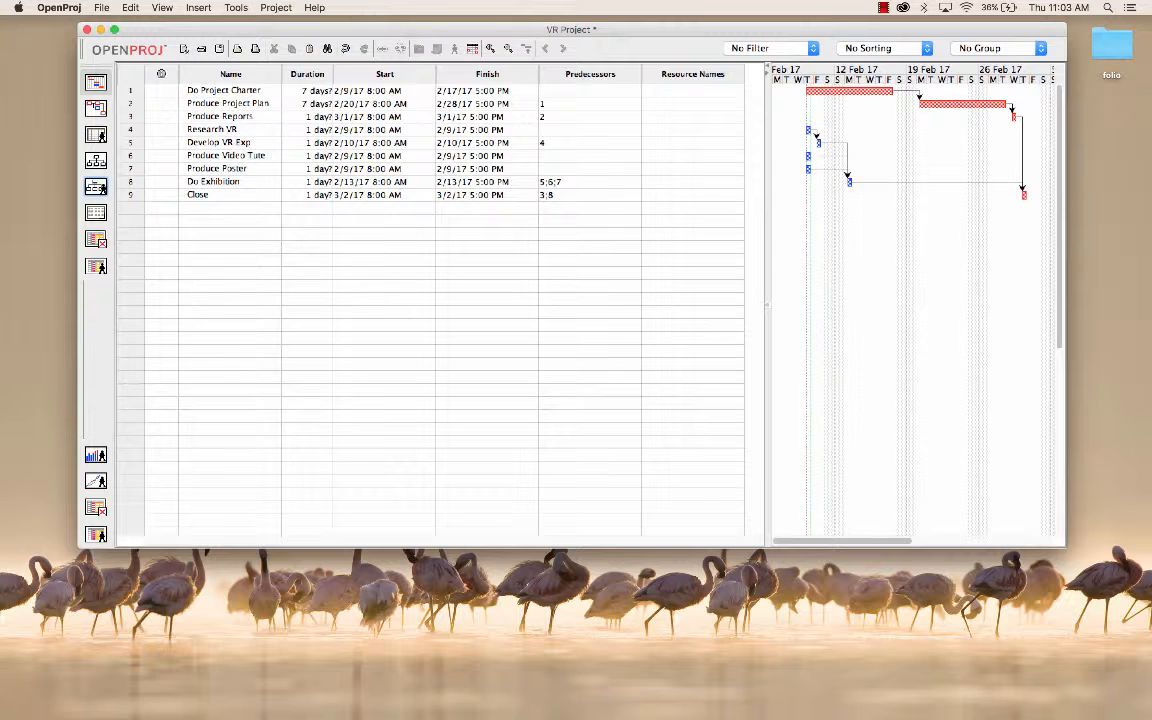
{"action": "left_click", "coordinate": [96, 108]}
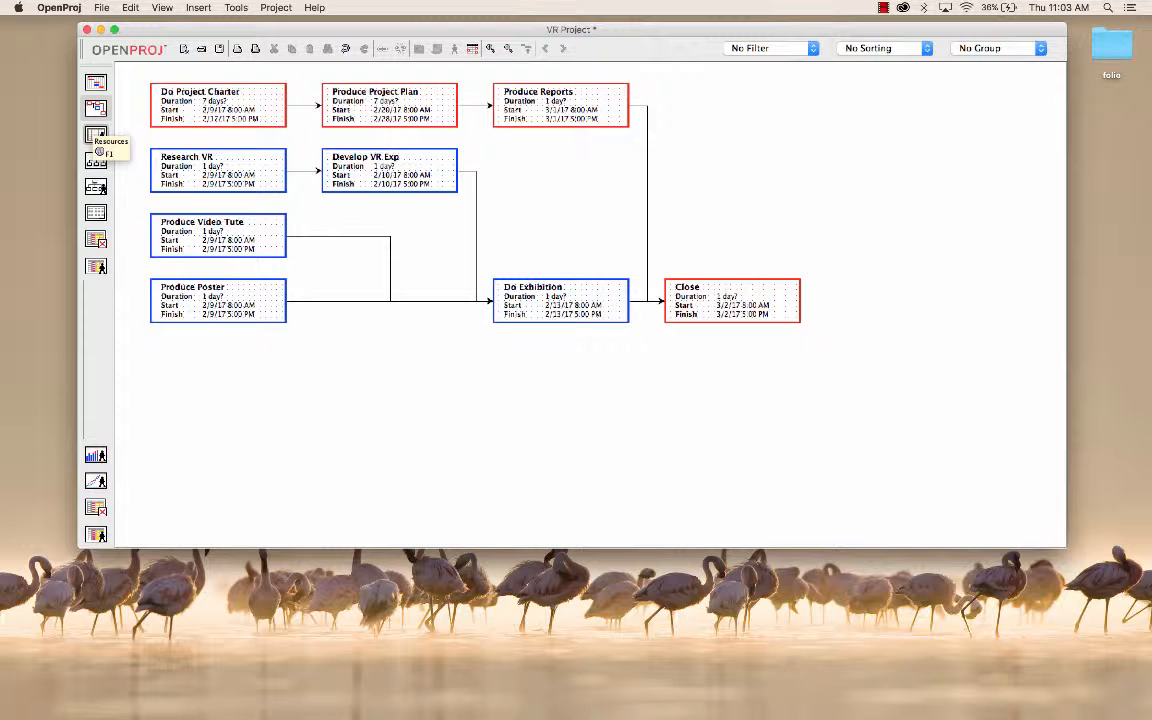
Step: Open the project's resource list and enter the first team member's name as a resource
{"action": "left_click", "coordinate": [96, 136]}
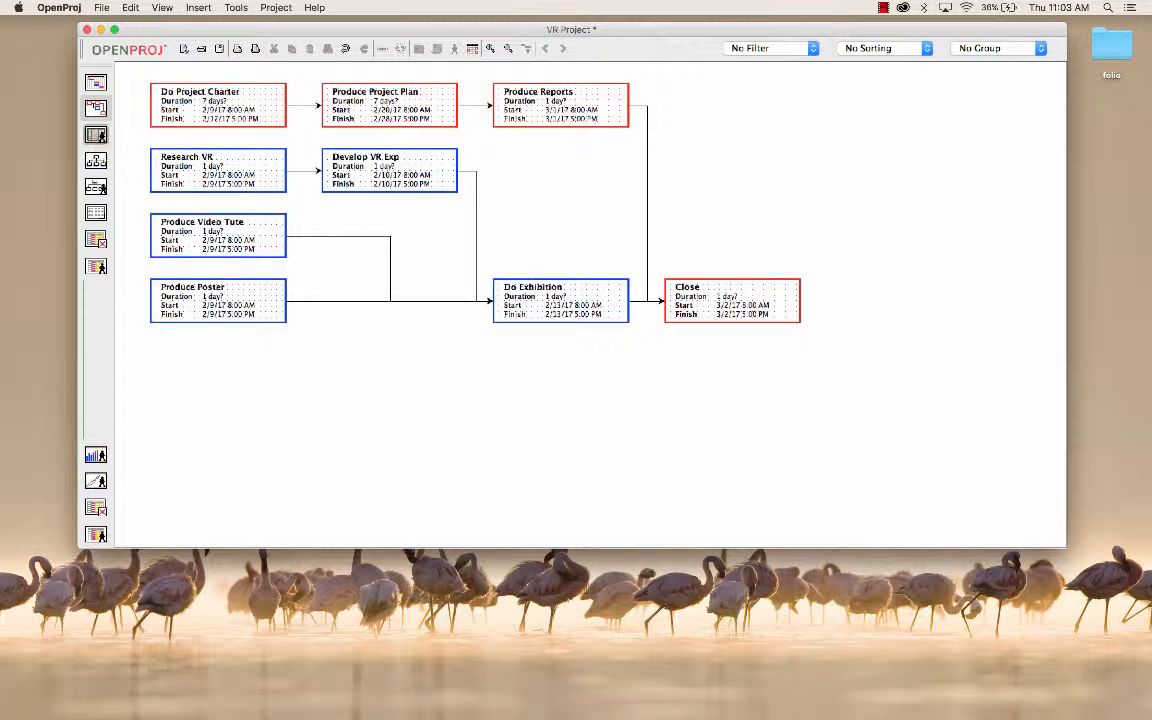
{"action": "left_click", "coordinate": [229, 89]}
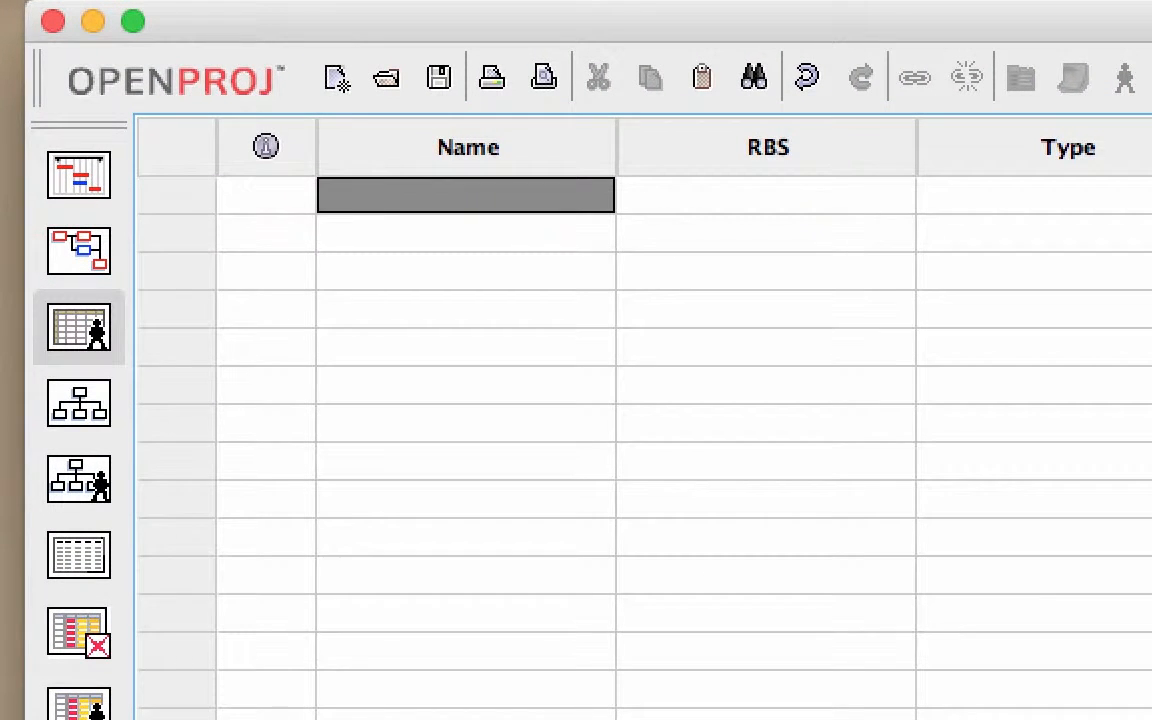
{"action": "type", "text": "mna"}
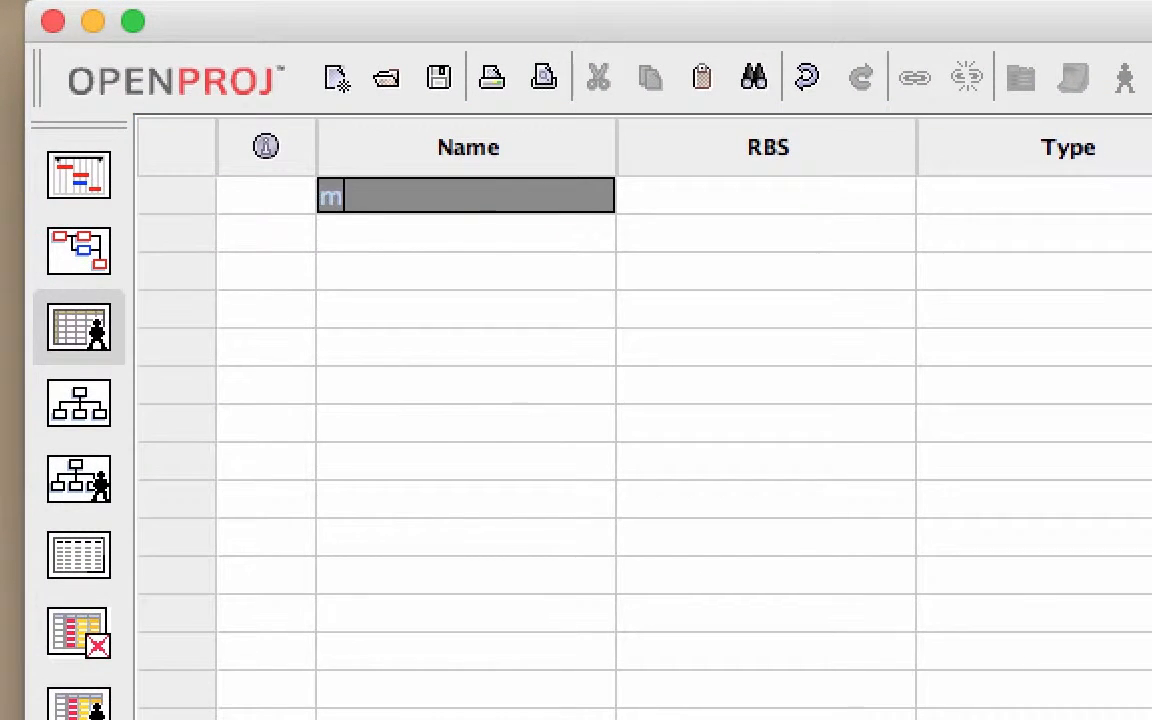
{"action": "key", "text": "shift+Left"}
{"action": "key", "text": "shift+Left"}
{"action": "key", "text": "shift+Left"}
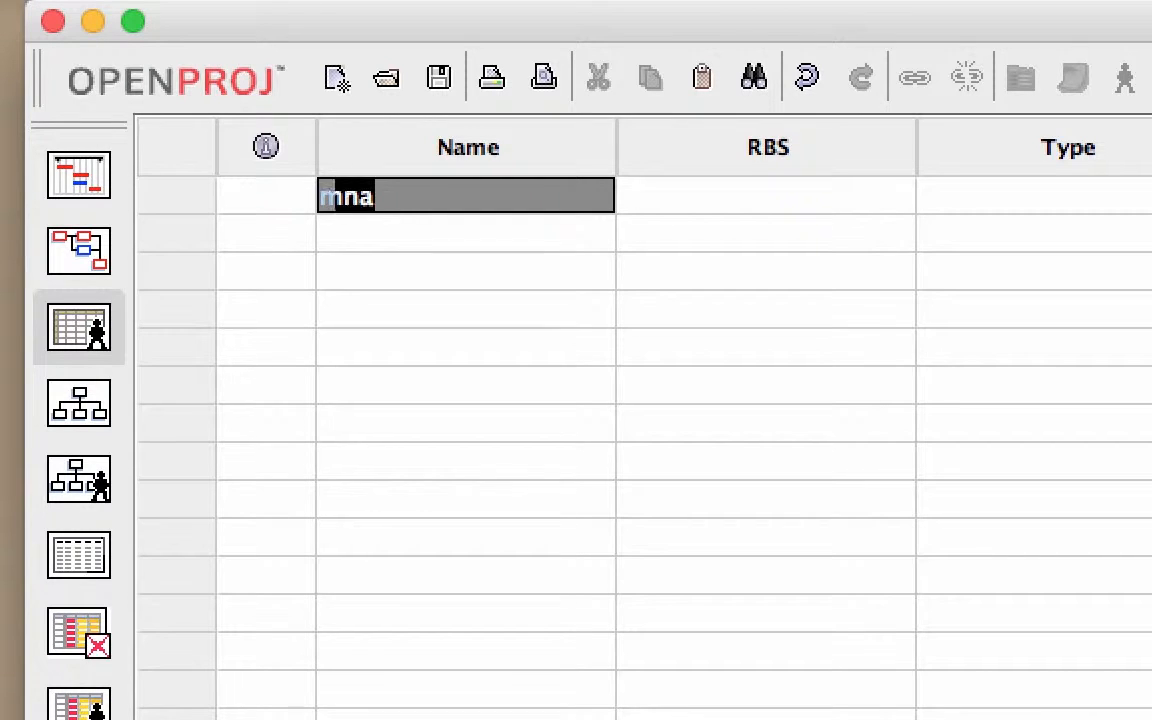
{"action": "type", "text": "Amna"}
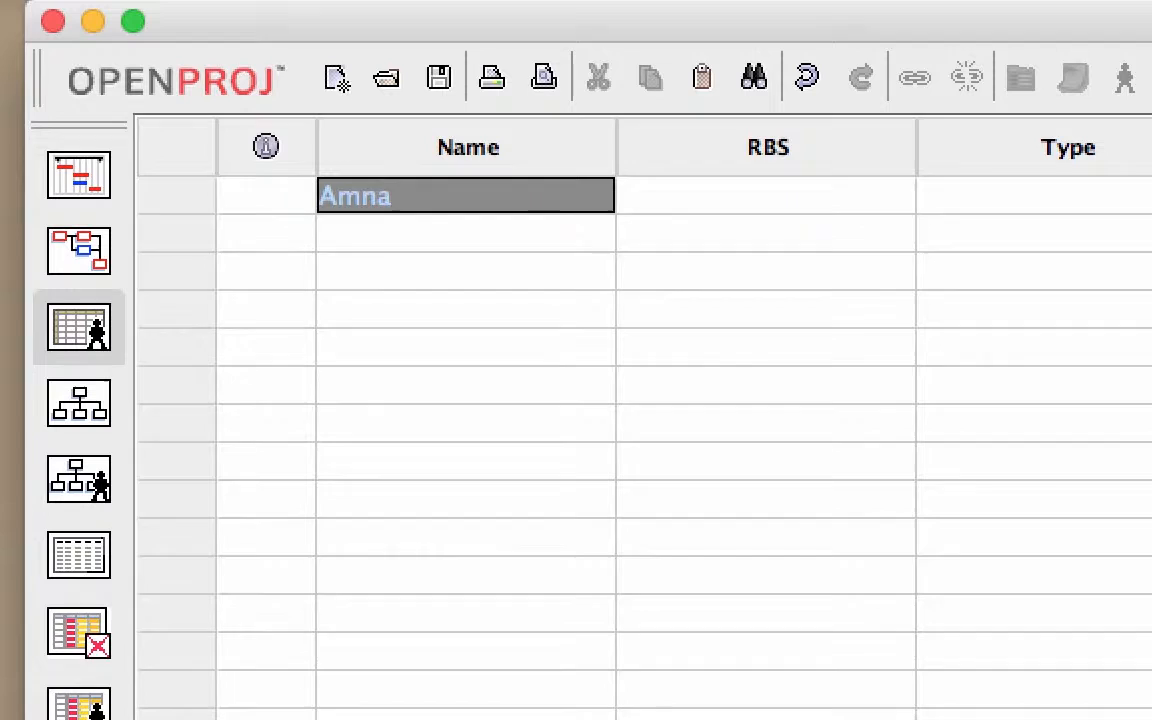
{"action": "key", "text": "Return"}
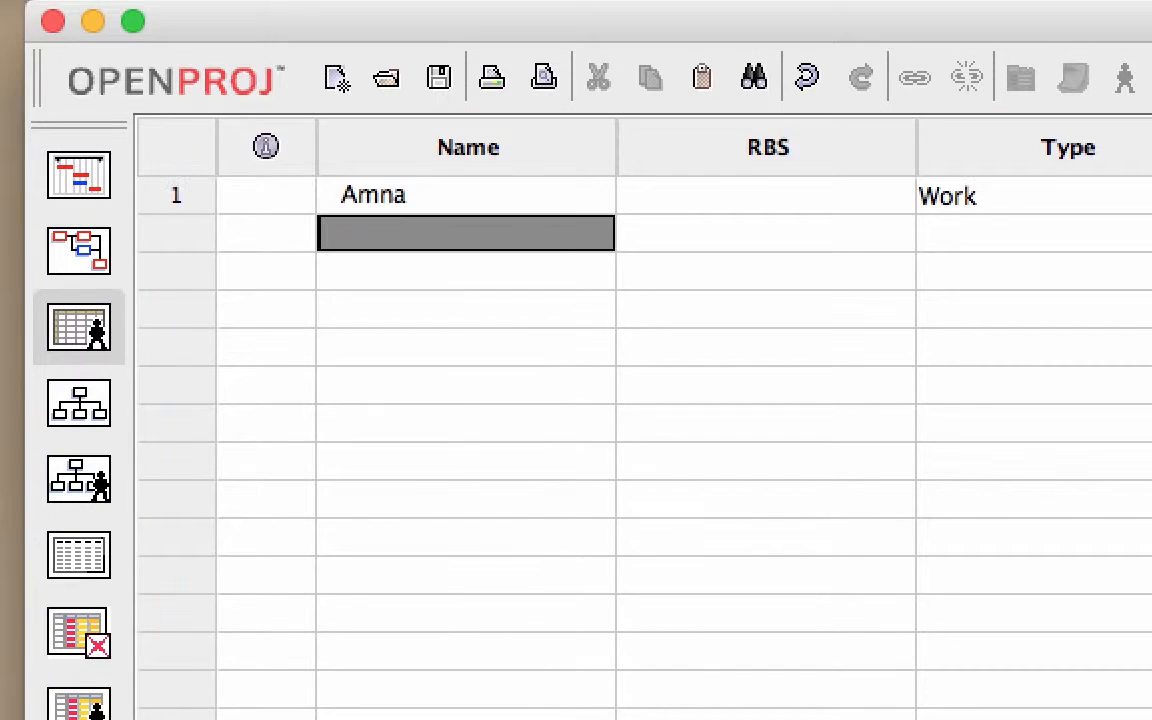
Step: Add the second and third team members' names to the resource list
{"action": "type", "text": "Fatema"}
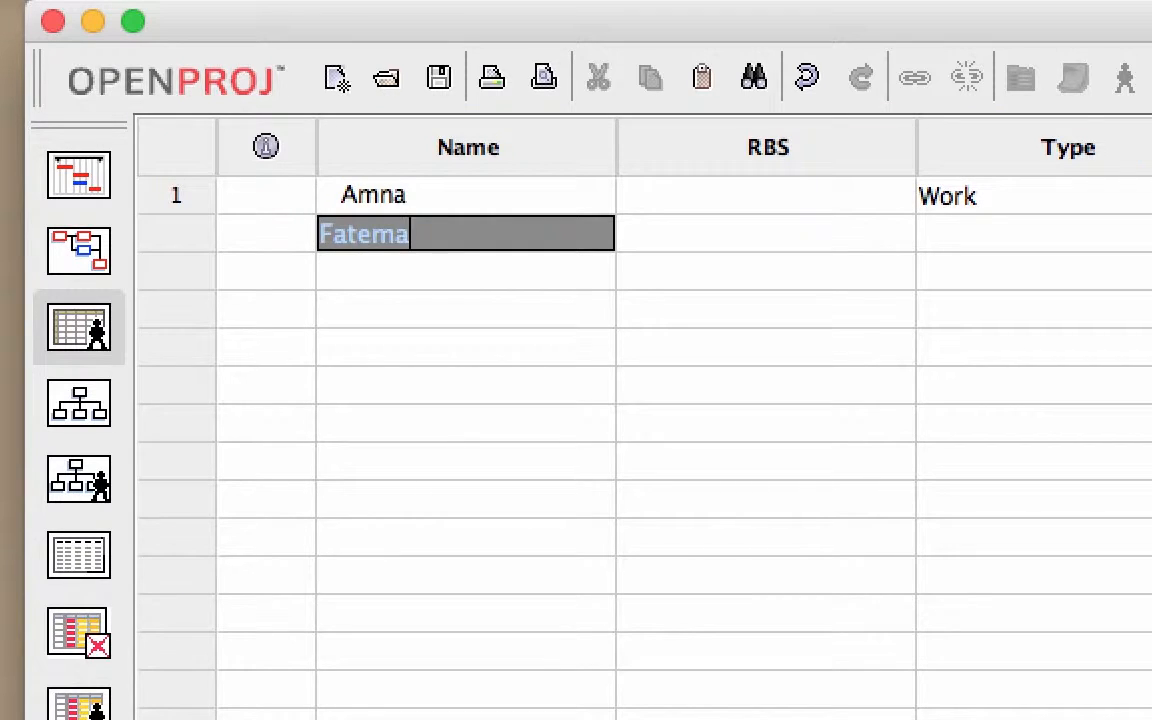
{"action": "key", "text": "Return"}
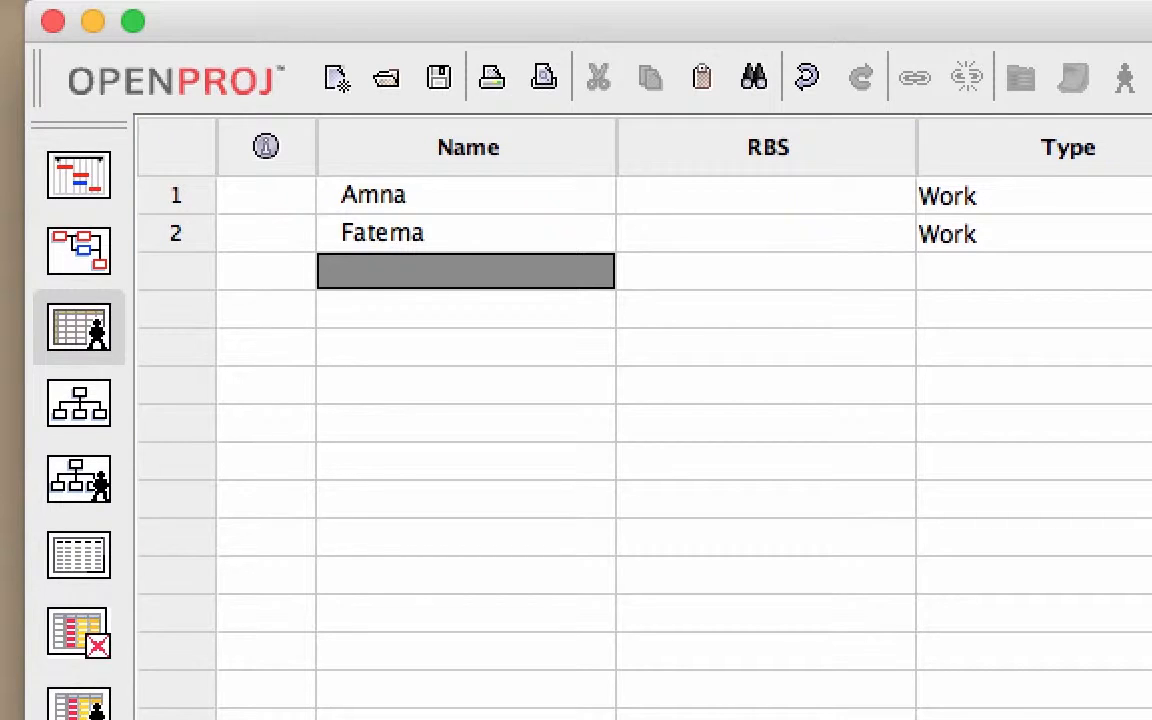
{"action": "type", "text": "Ghaya"}
{"action": "key", "text": "Return"}
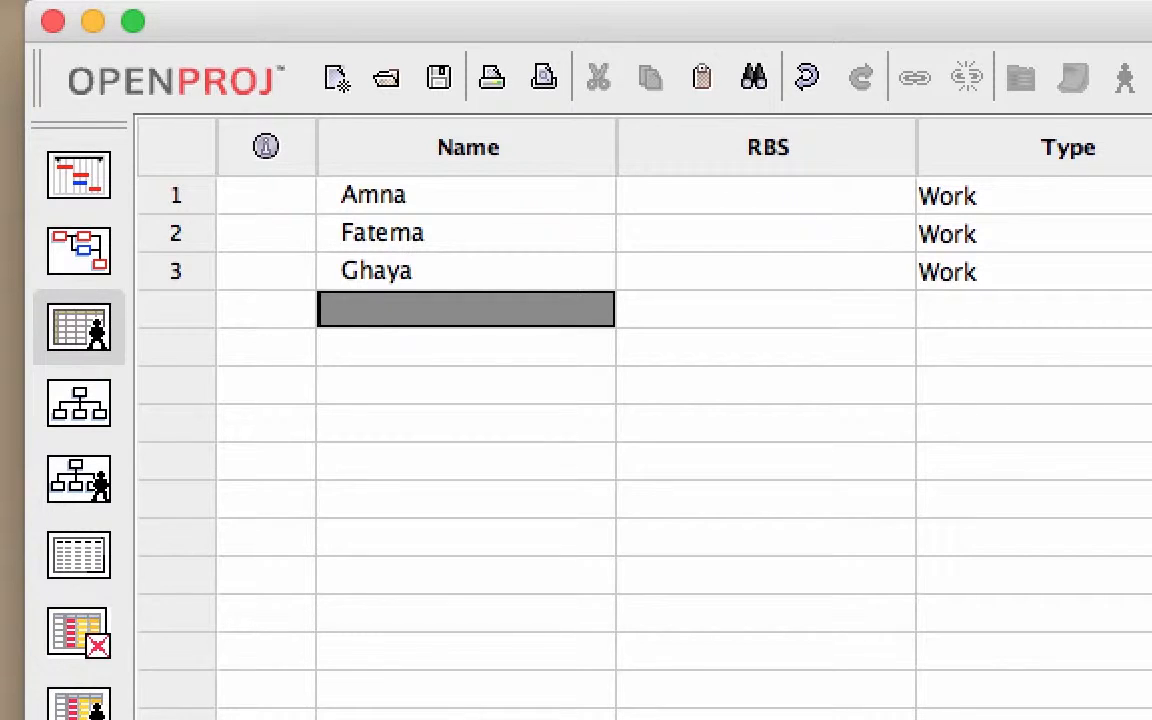
Step: Return to the Gantt chart and open the resource details of the Do Project Charter task
{"action": "left_click", "coordinate": [79, 175]}
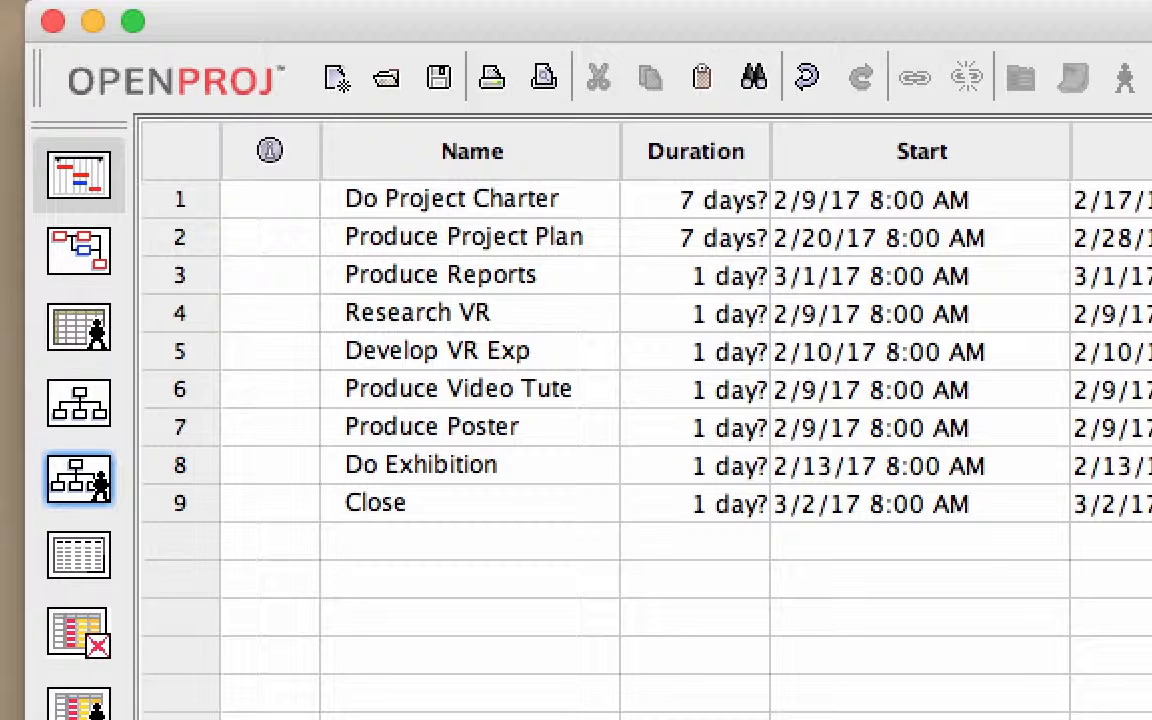
{"action": "double_click", "coordinate": [430, 199]}
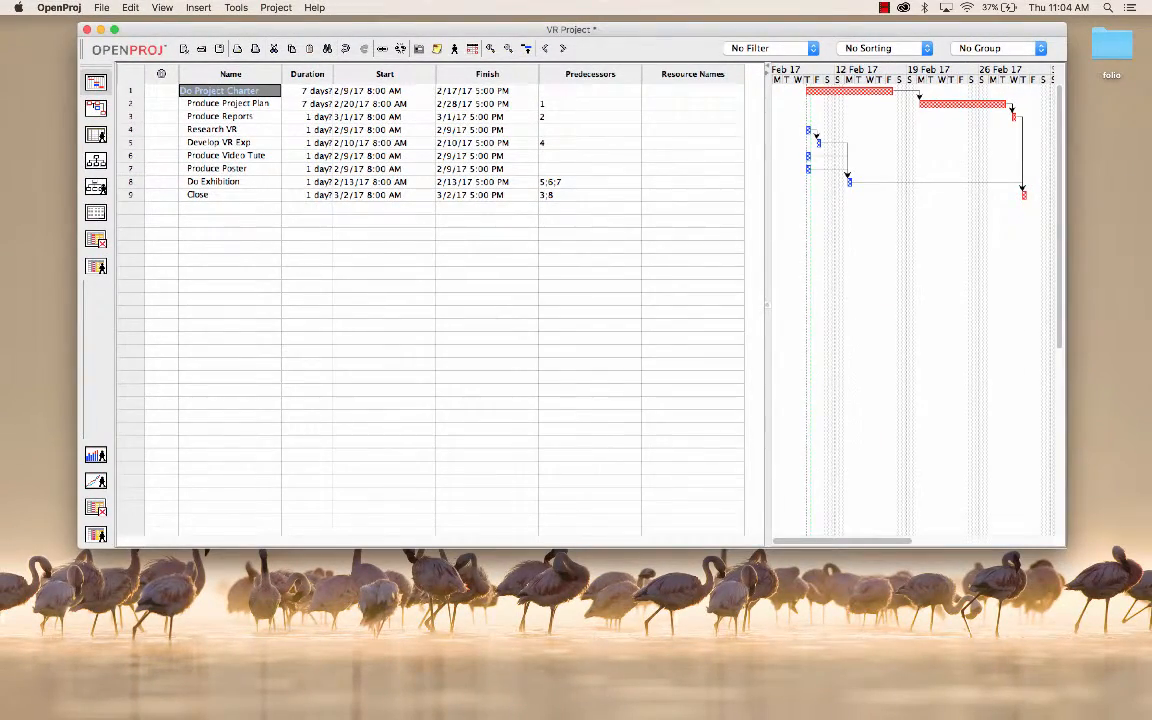
{"action": "left_click", "coordinate": [692, 91]}
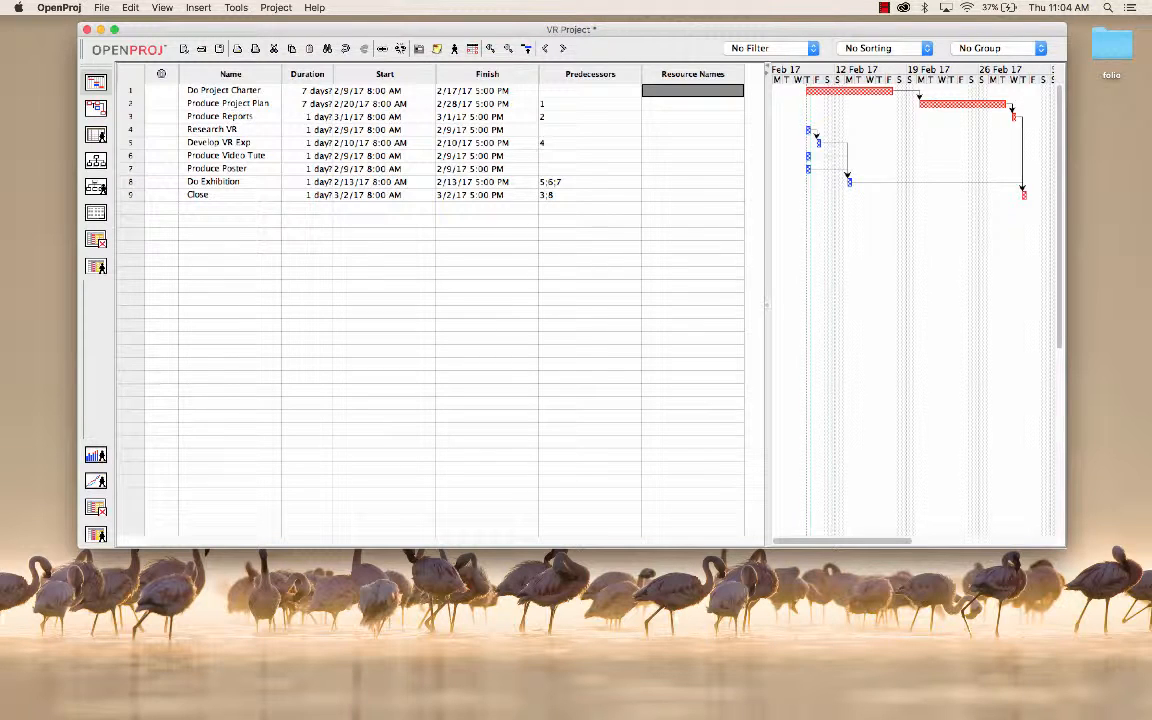
{"action": "double_click", "coordinate": [226, 91]}
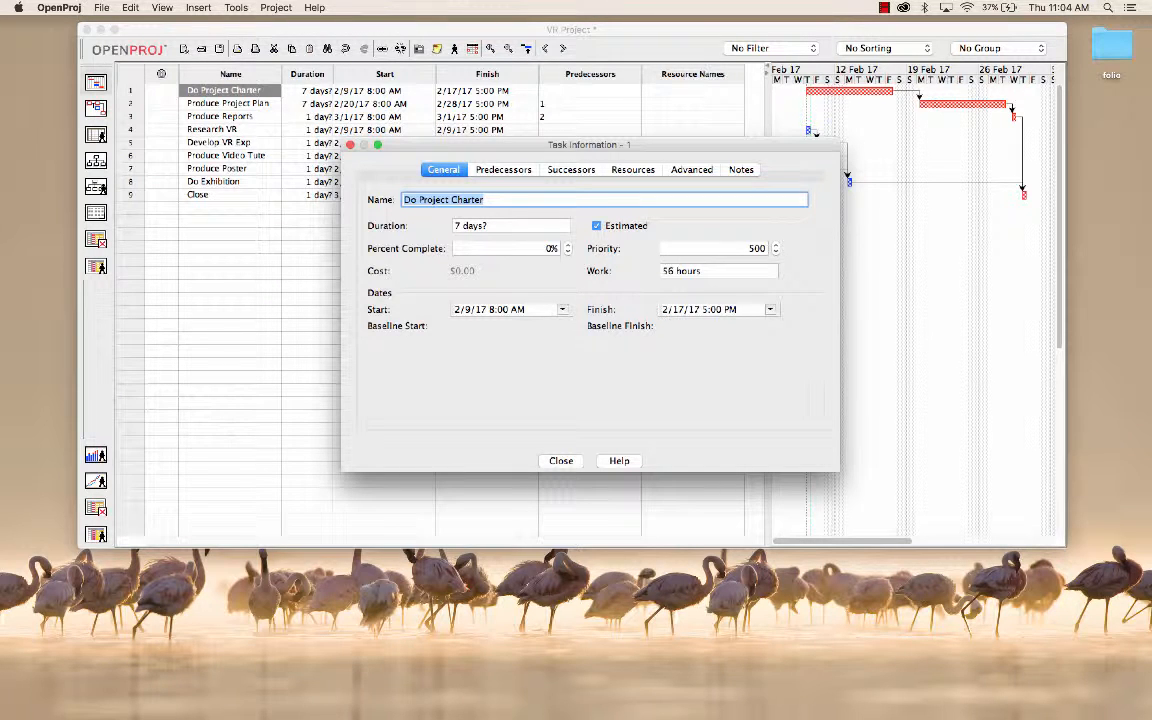
{"action": "left_click", "coordinate": [503, 170]}
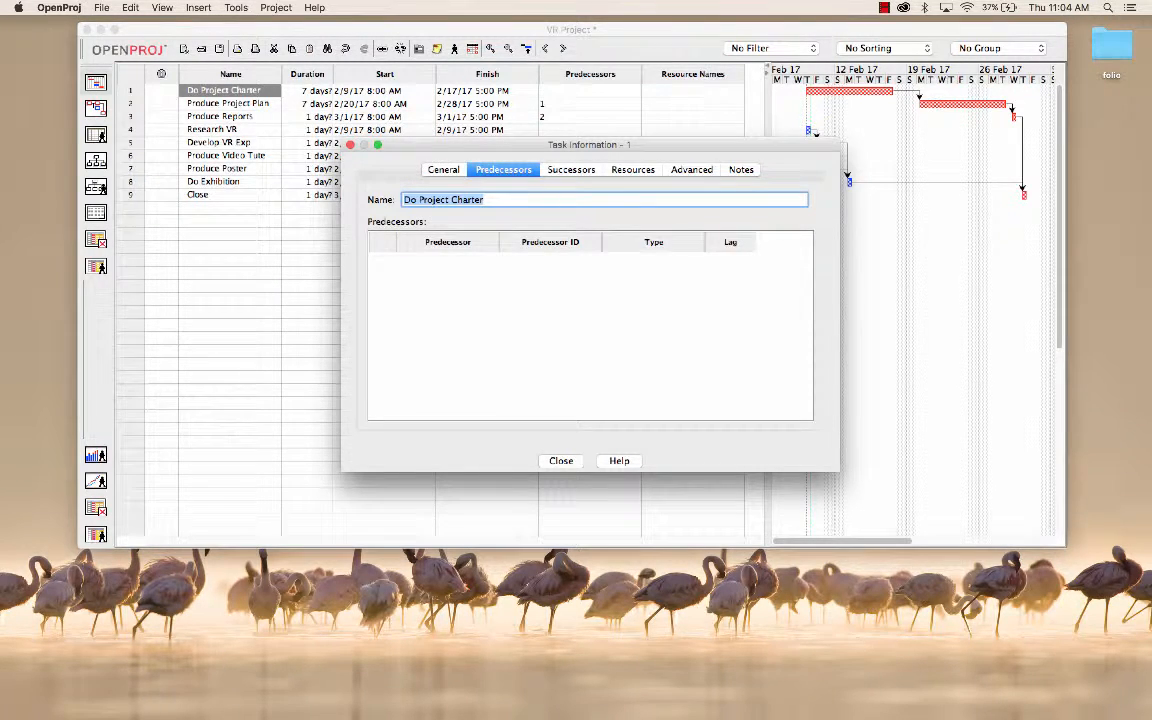
{"action": "left_click", "coordinate": [571, 170]}
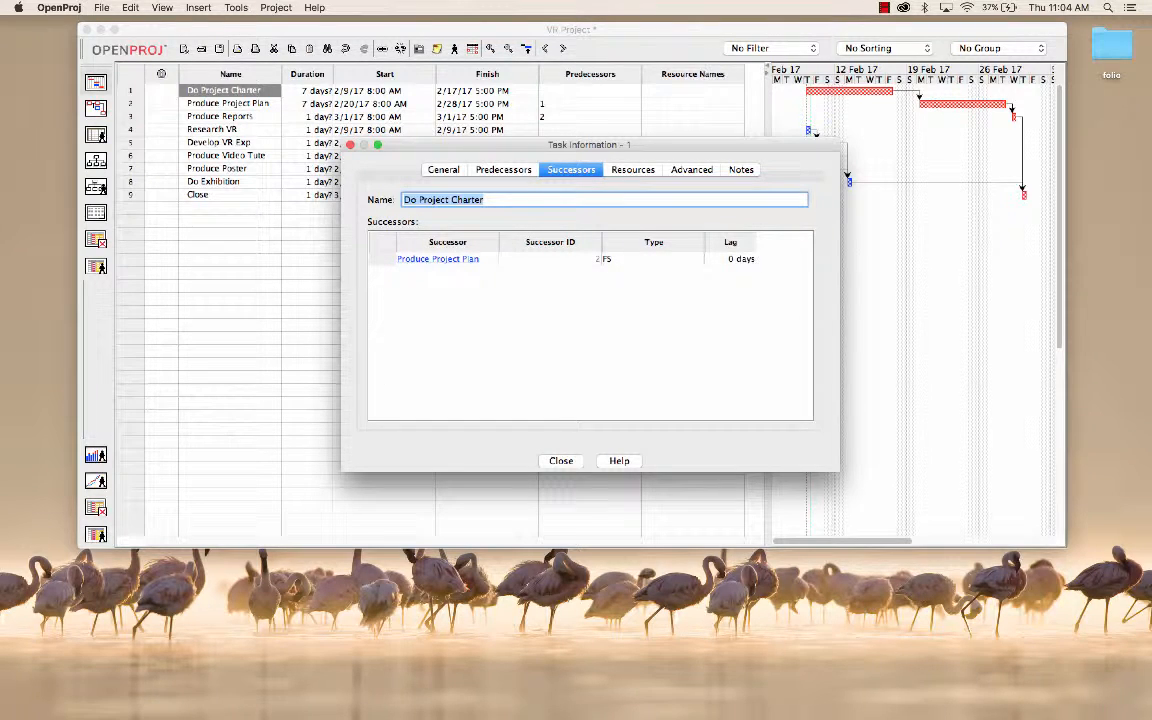
{"action": "left_click", "coordinate": [633, 170]}
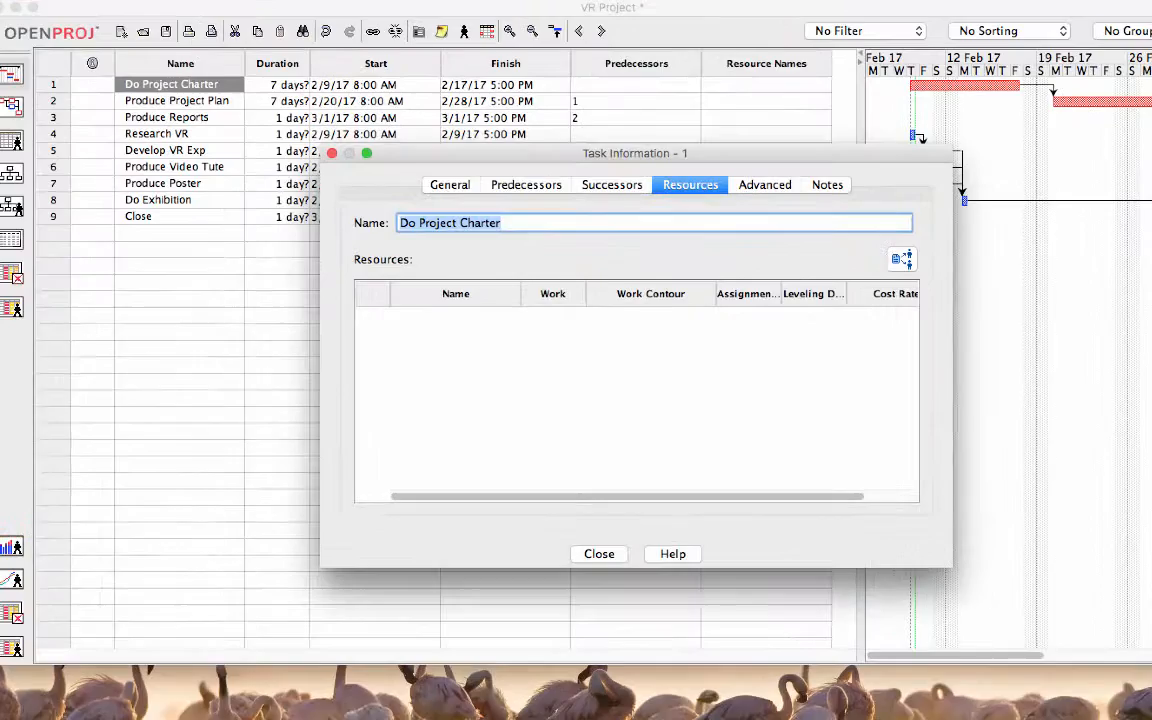
Step: Assign the first team member in the resource list to Do Project Charter
{"action": "left_click", "coordinate": [800, 228]}
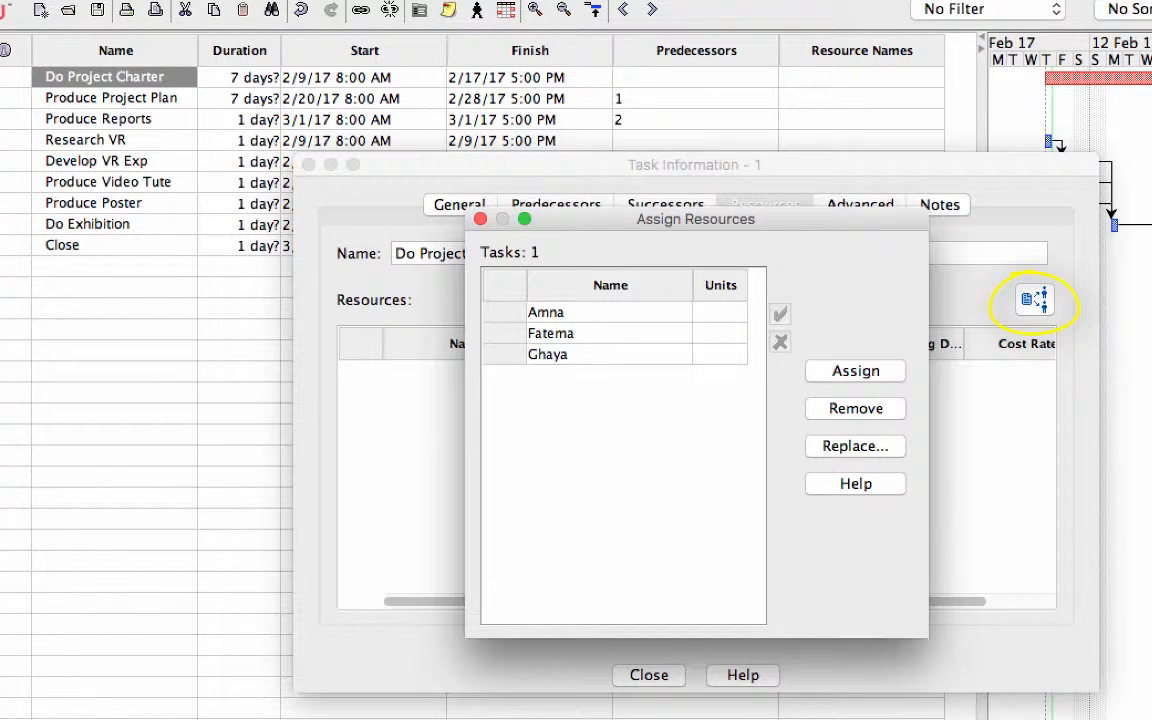
{"action": "left_click", "coordinate": [608, 312]}
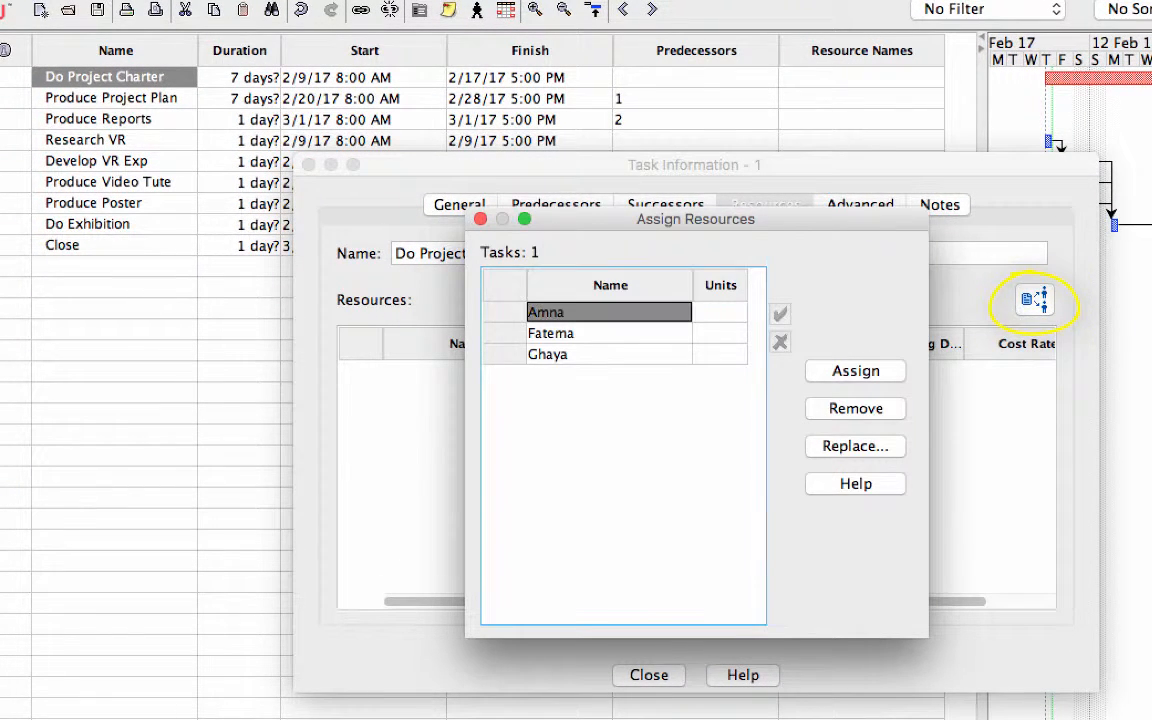
{"action": "left_click", "coordinate": [856, 371]}
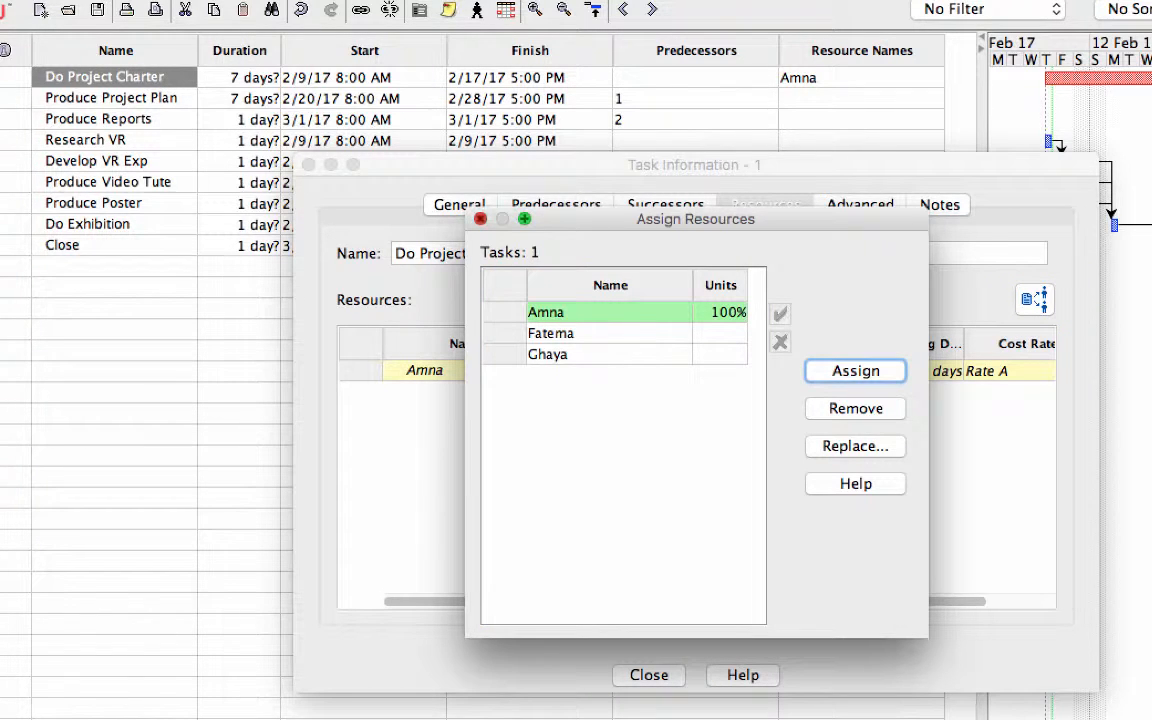
{"action": "left_click", "coordinate": [481, 219]}
{"action": "left_click", "coordinate": [309, 165]}
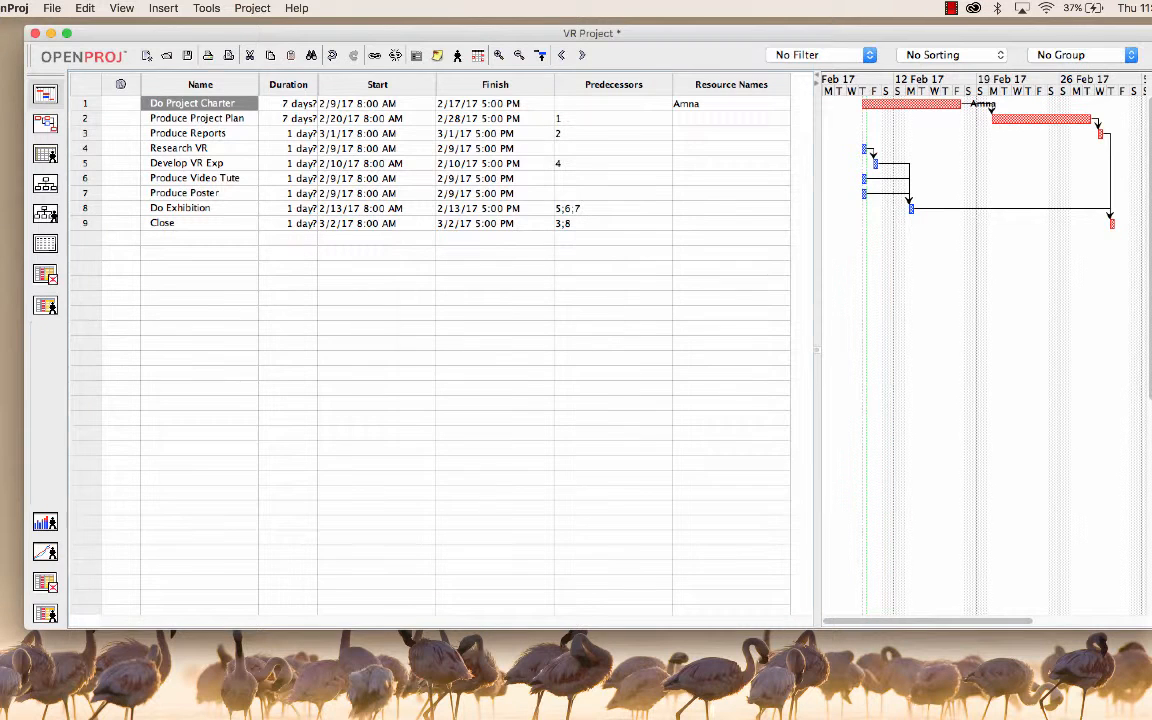
Step: Assign the second team member in the resource list to Produce Project Plan
{"action": "double_click", "coordinate": [183, 118]}
{"action": "double_click", "coordinate": [730, 118]}
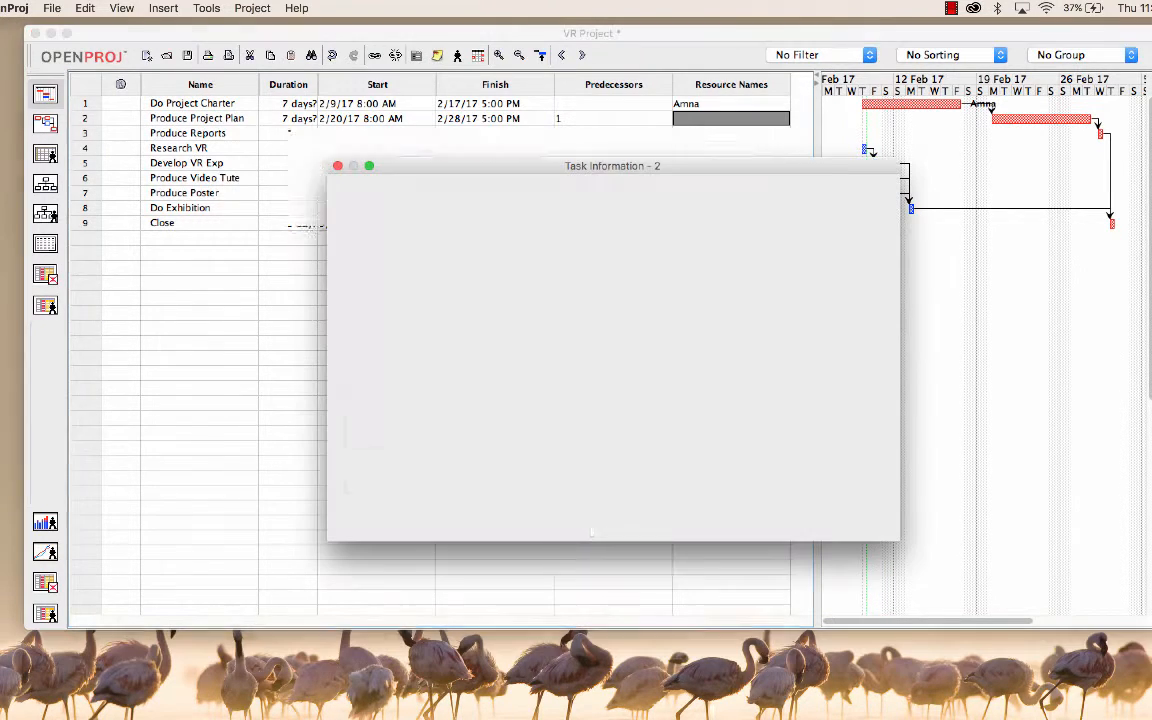
{"action": "left_click", "coordinate": [854, 262]}
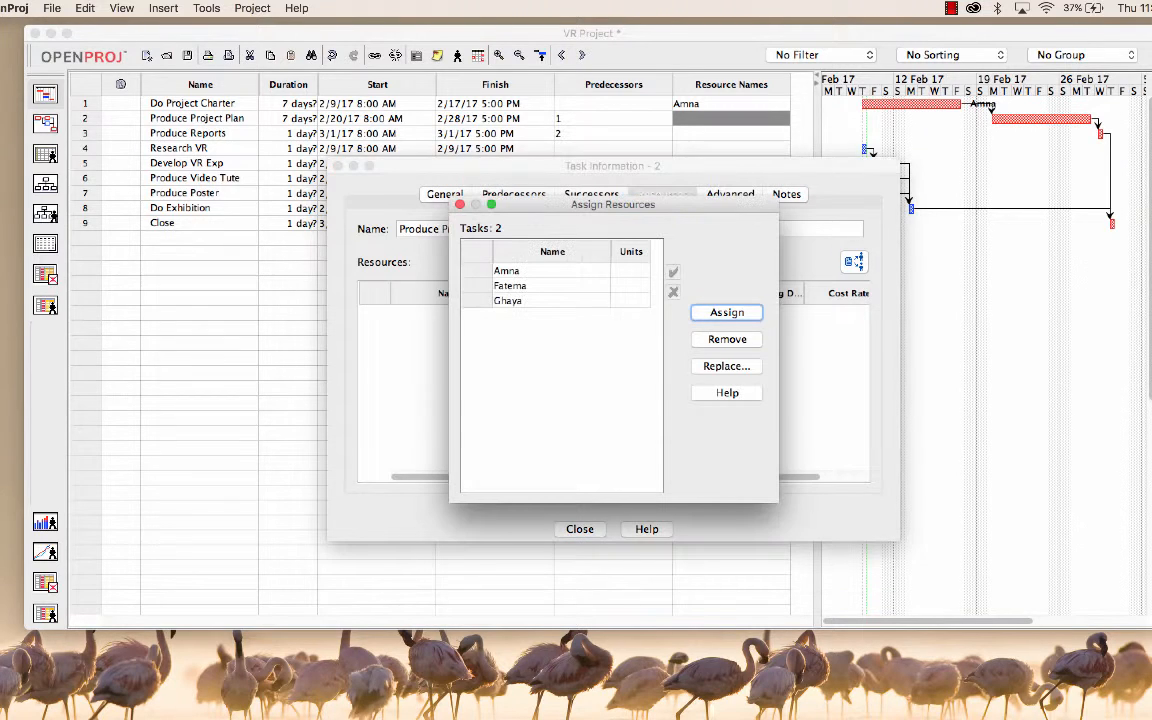
{"action": "left_click", "coordinate": [532, 286]}
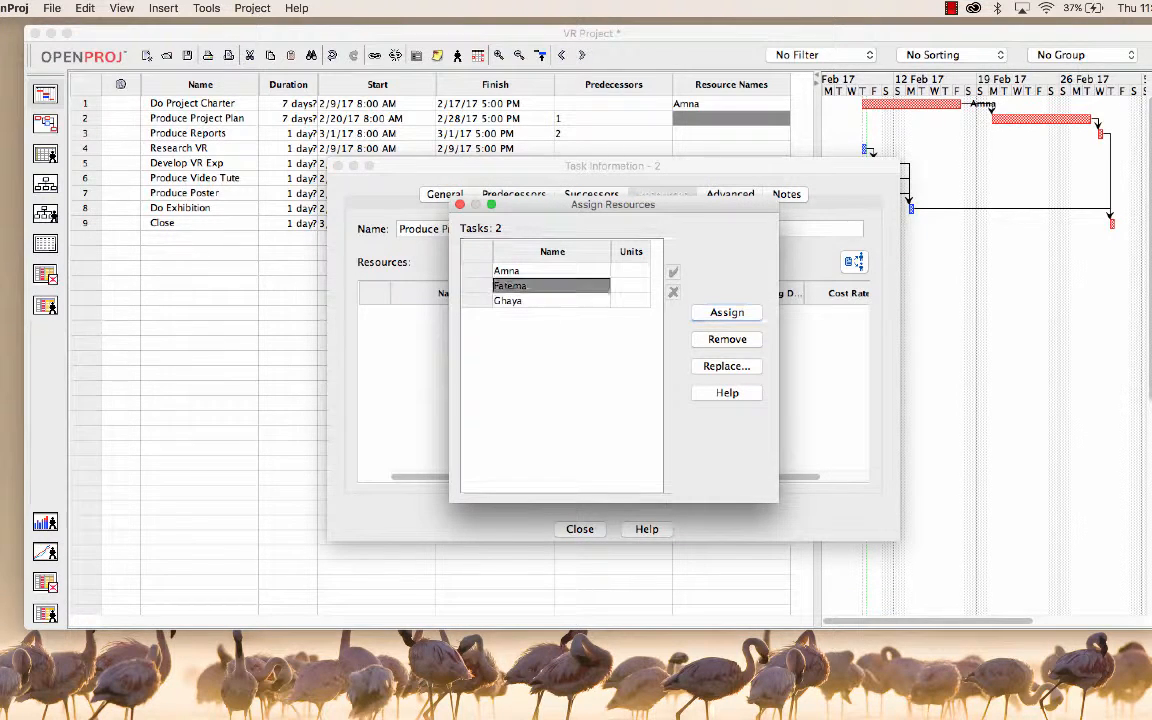
{"action": "left_click", "coordinate": [727, 313]}
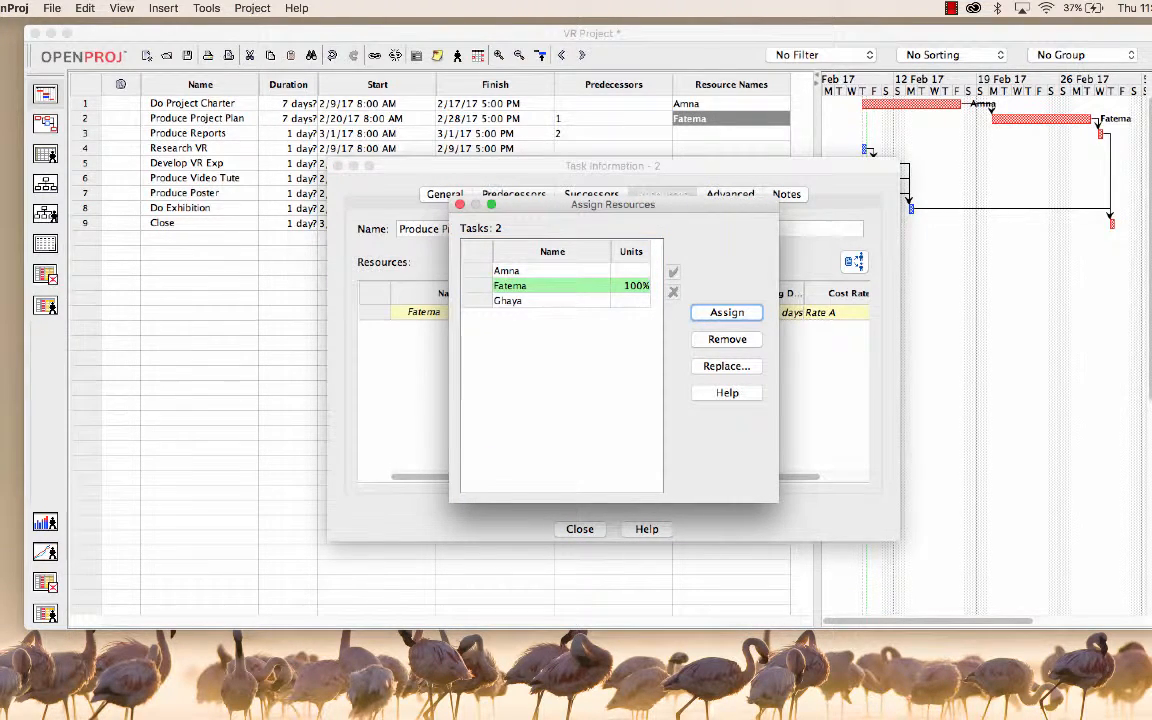
{"action": "left_click", "coordinate": [460, 204]}
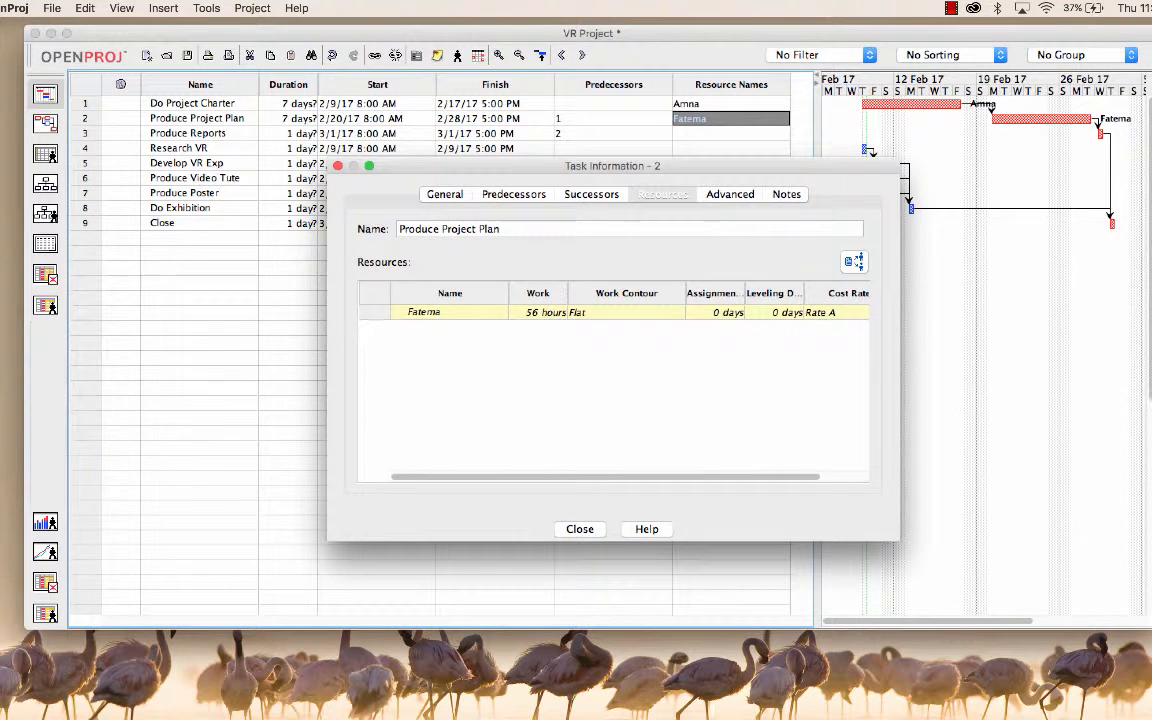
{"action": "left_click", "coordinate": [580, 529]}
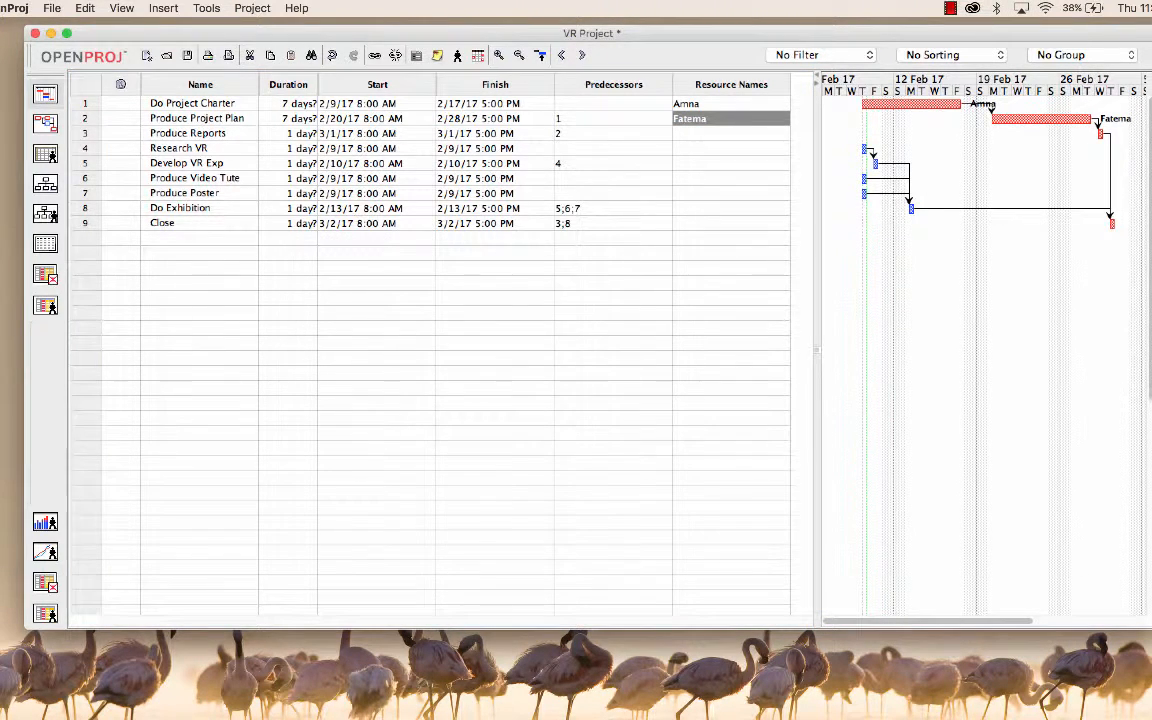
Step: Assign all three team members to the Produce Reports task
{"action": "double_click", "coordinate": [188, 133]}
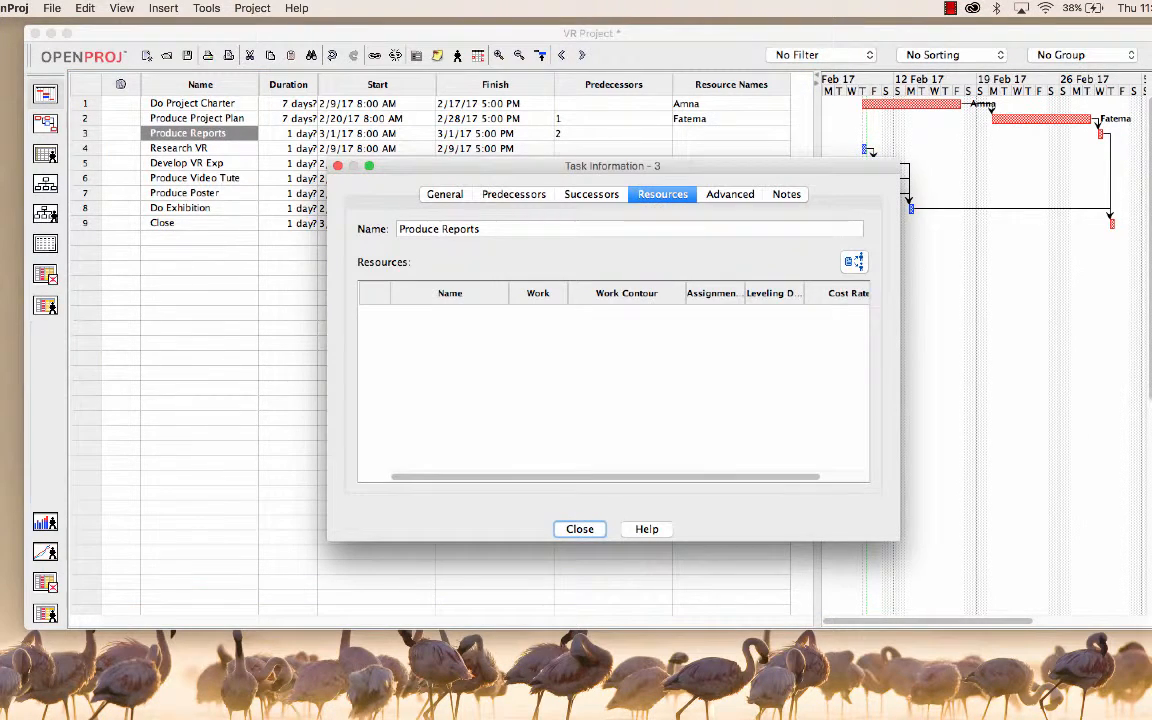
{"action": "left_click", "coordinate": [854, 262]}
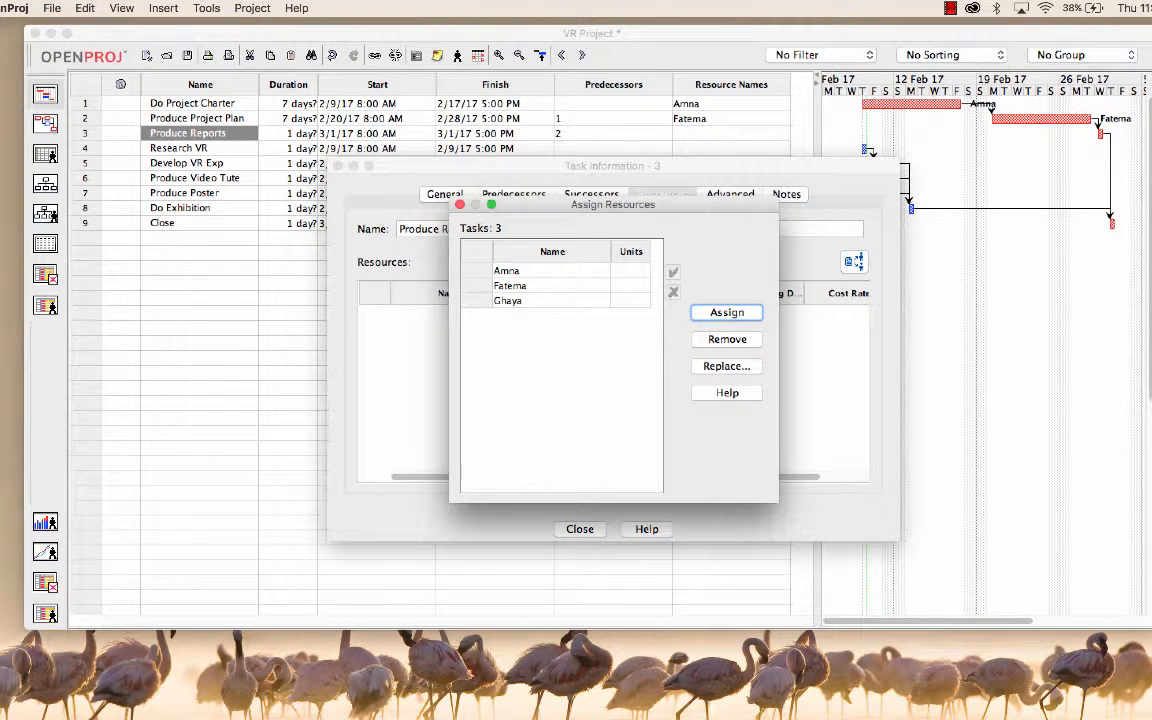
{"action": "left_click", "coordinate": [551, 271]}
{"action": "left_click", "coordinate": [727, 313]}
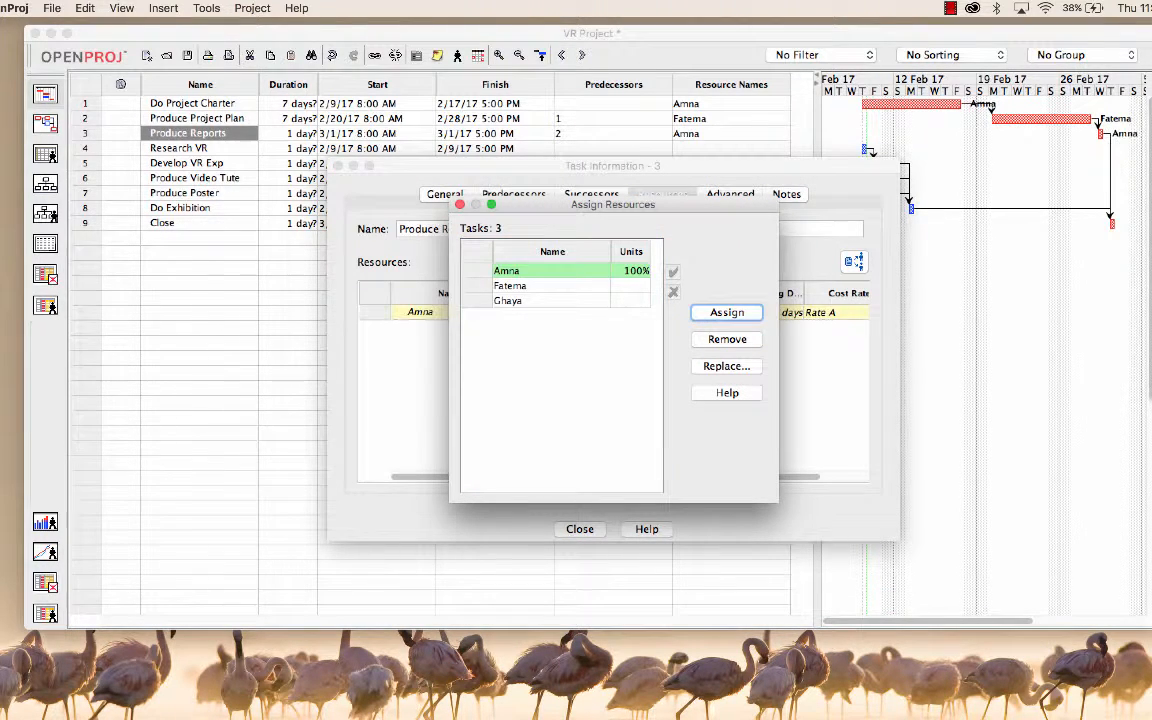
{"action": "left_click", "coordinate": [551, 286]}
{"action": "left_click", "coordinate": [727, 313]}
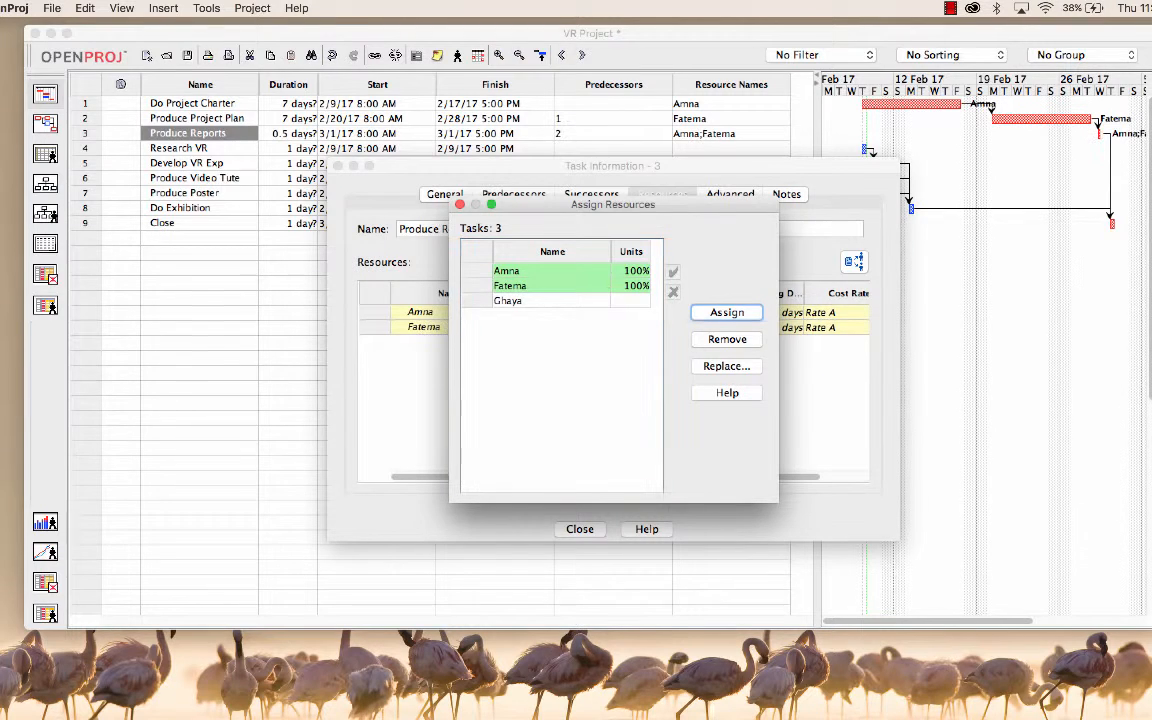
{"action": "left_click", "coordinate": [551, 301]}
{"action": "left_click", "coordinate": [727, 313]}
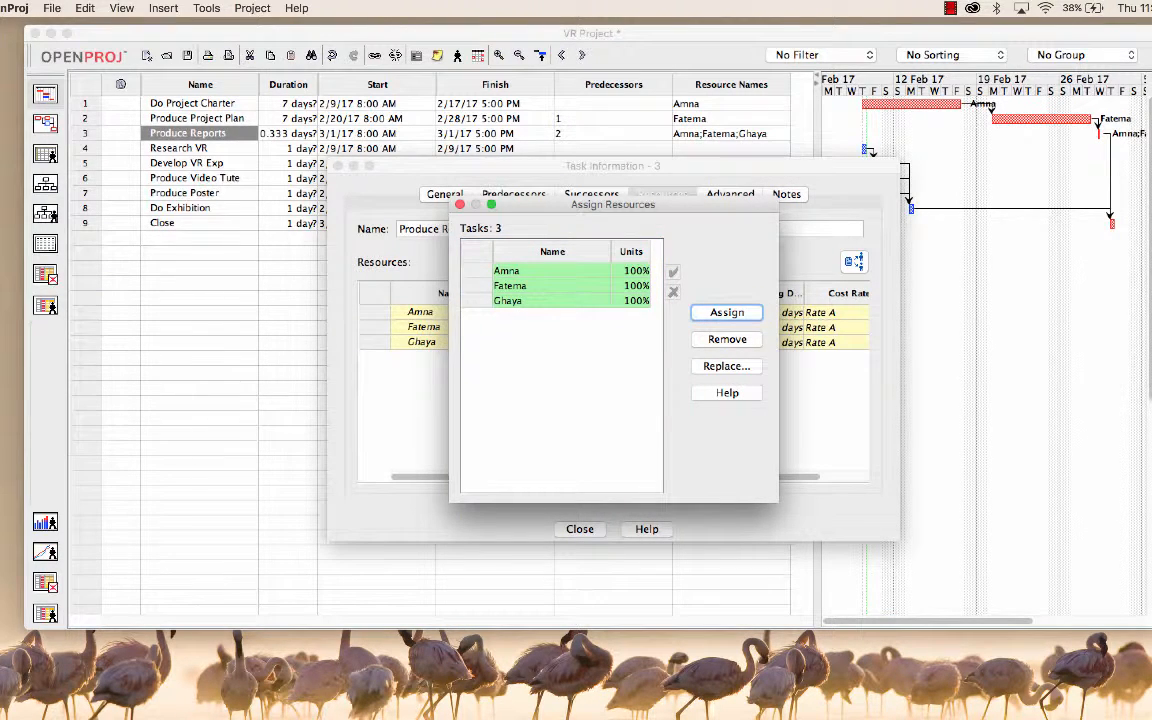
{"action": "left_click", "coordinate": [460, 204]}
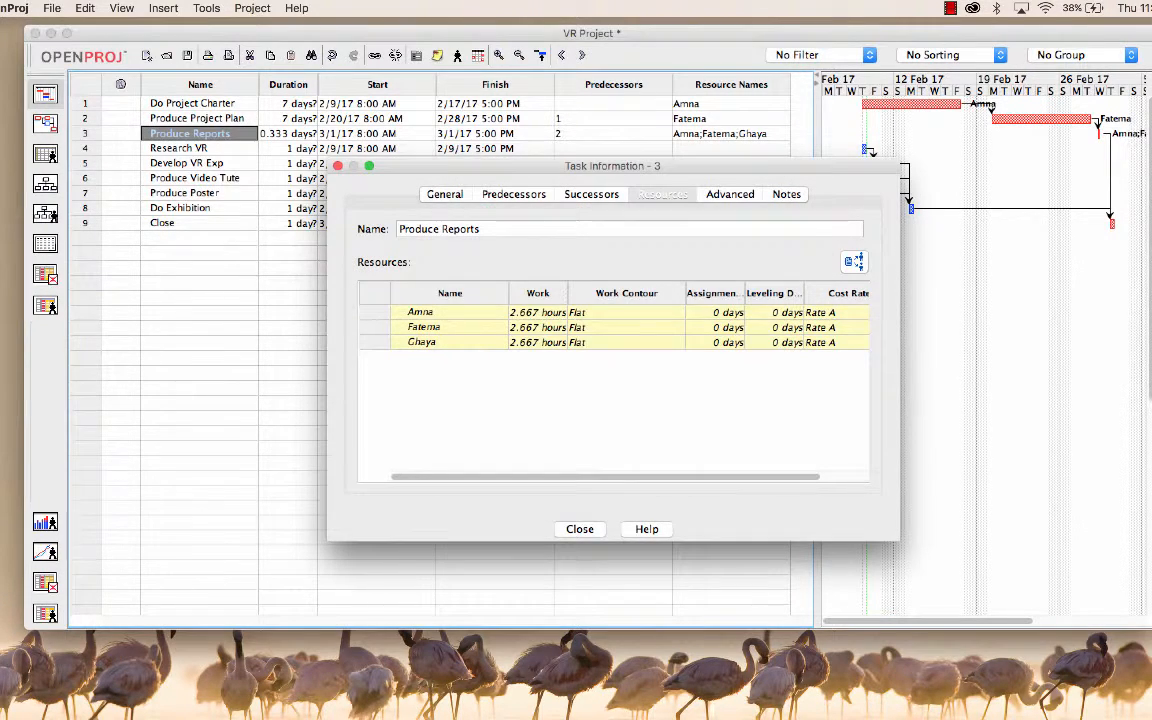
{"action": "left_click", "coordinate": [580, 529]}
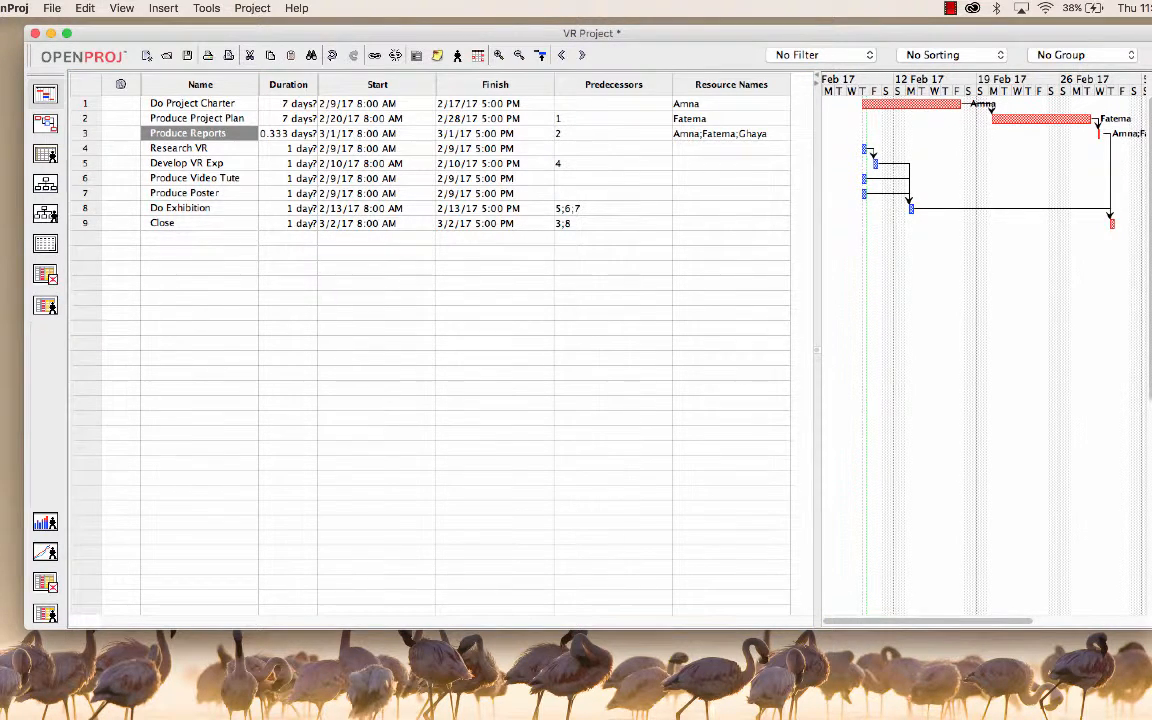
Step: Insert a new task named Write Scope between Do Project Charter and Produce Project Plan
{"action": "double_click", "coordinate": [190, 148]}
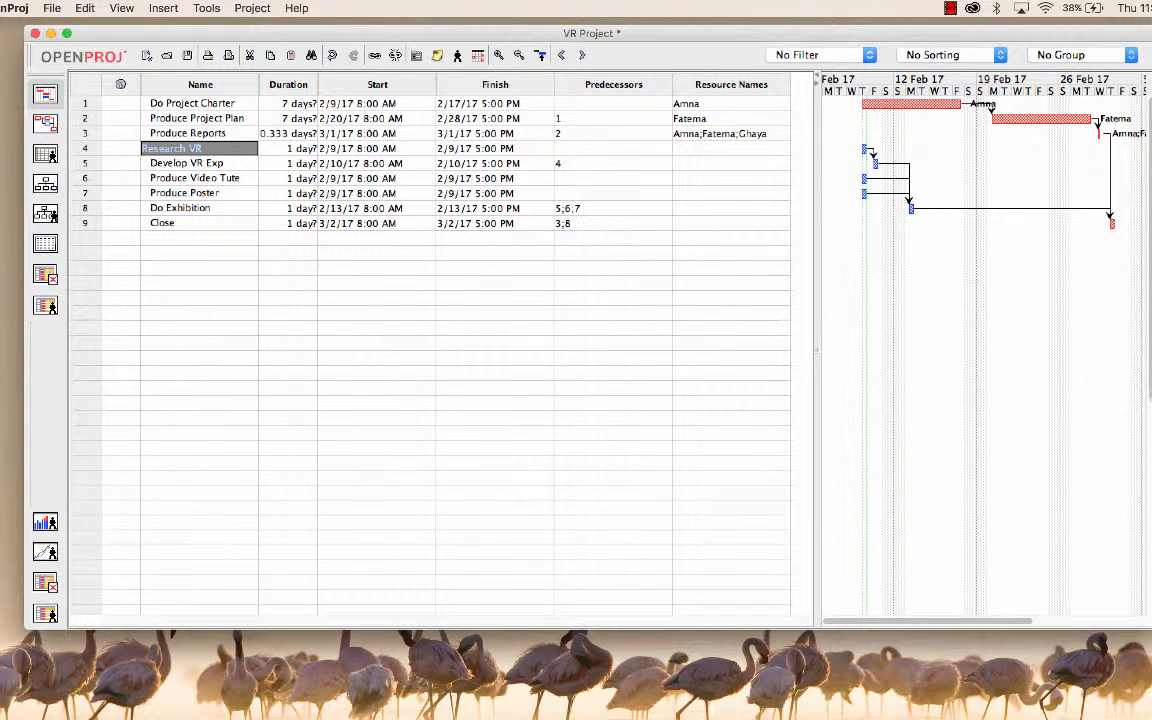
{"action": "left_click", "coordinate": [211, 104]}
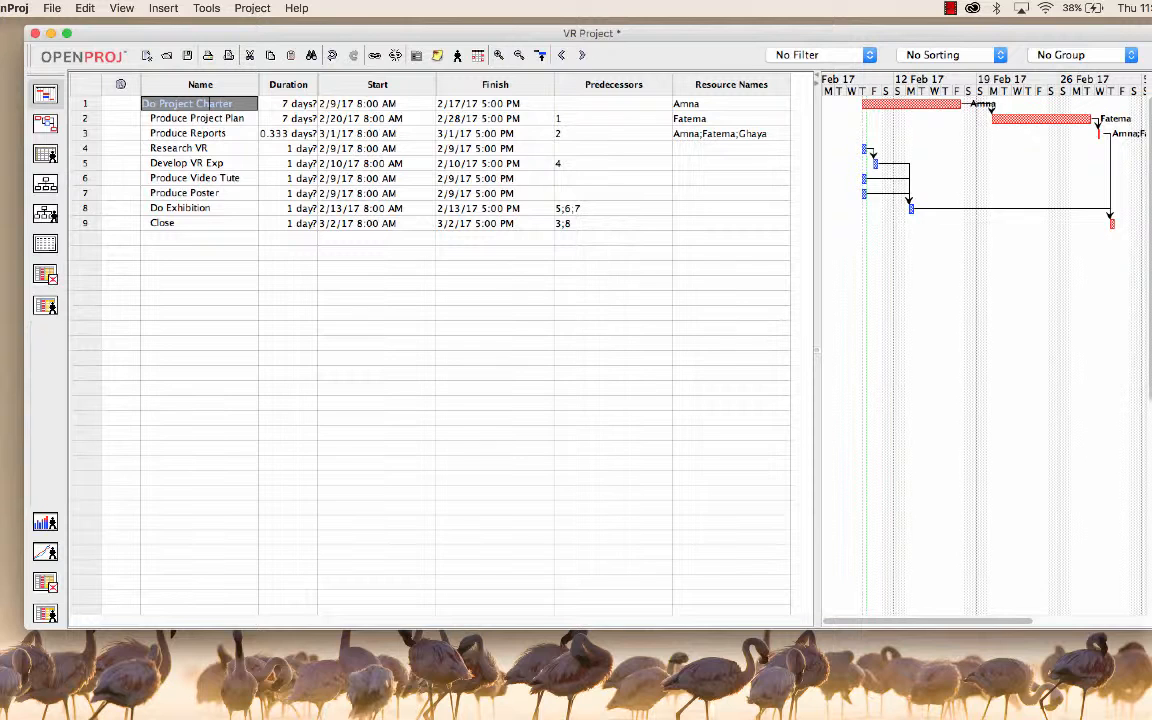
{"action": "left_click", "coordinate": [86, 119]}
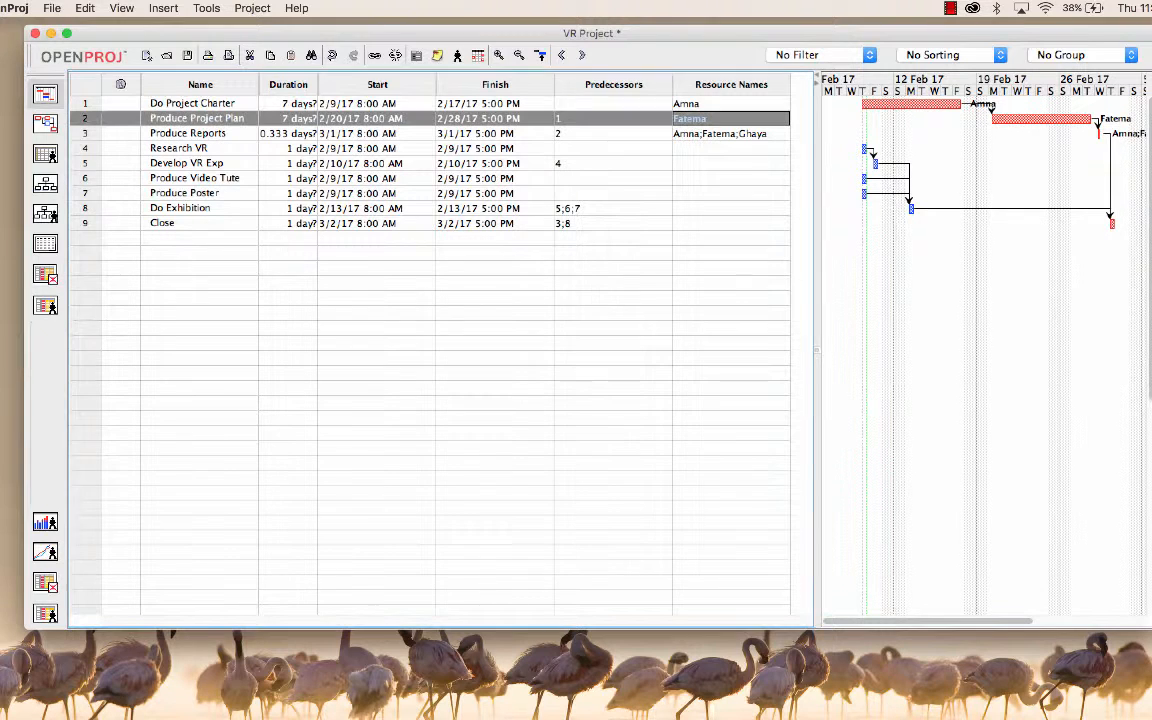
{"action": "left_click", "coordinate": [163, 8]}
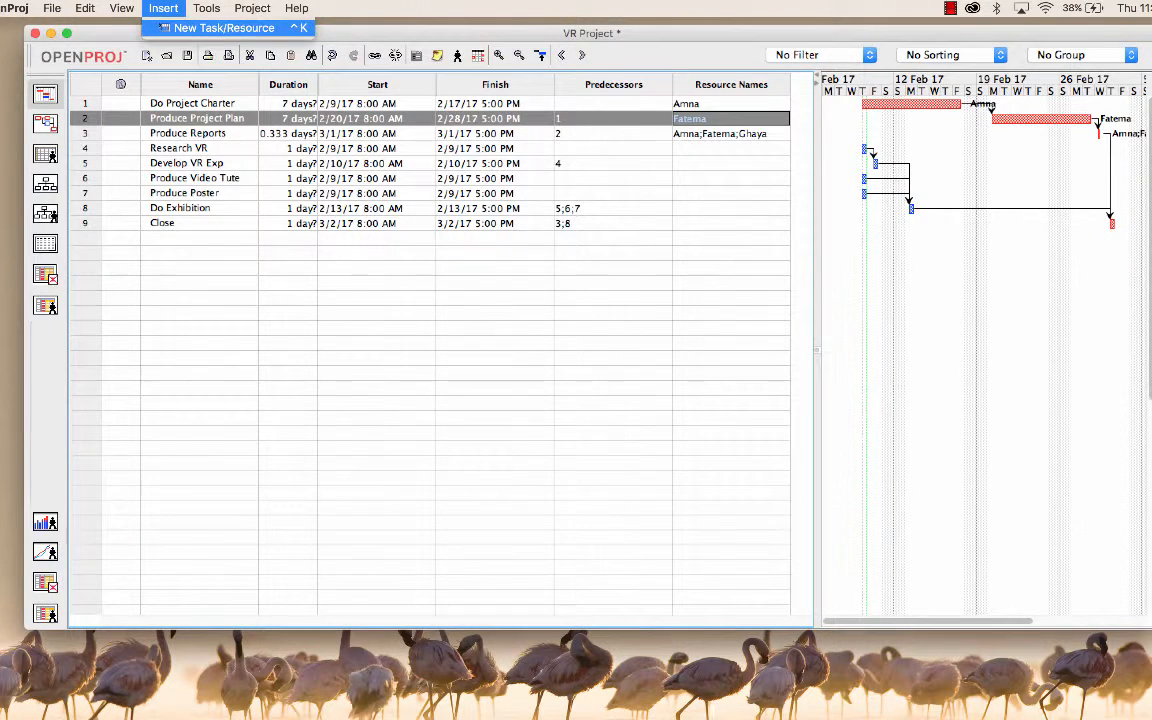
{"action": "left_click", "coordinate": [224, 28]}
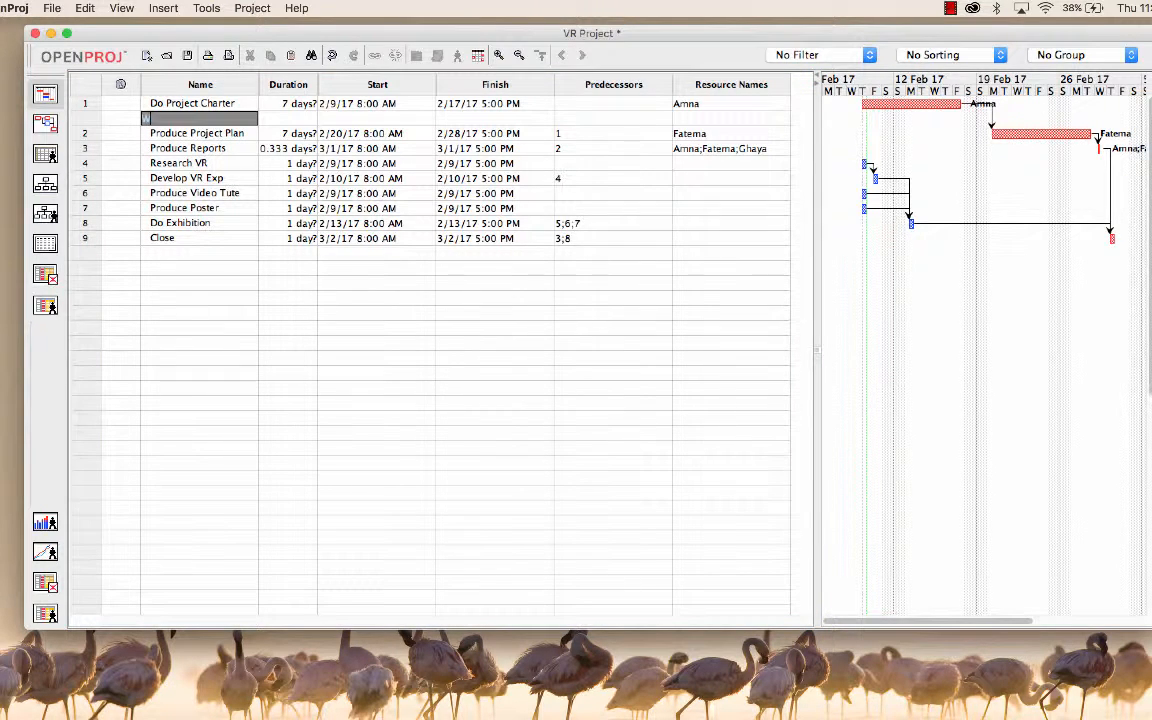
{"action": "type", "text": "Write Scope"}
{"action": "key", "text": "Return"}
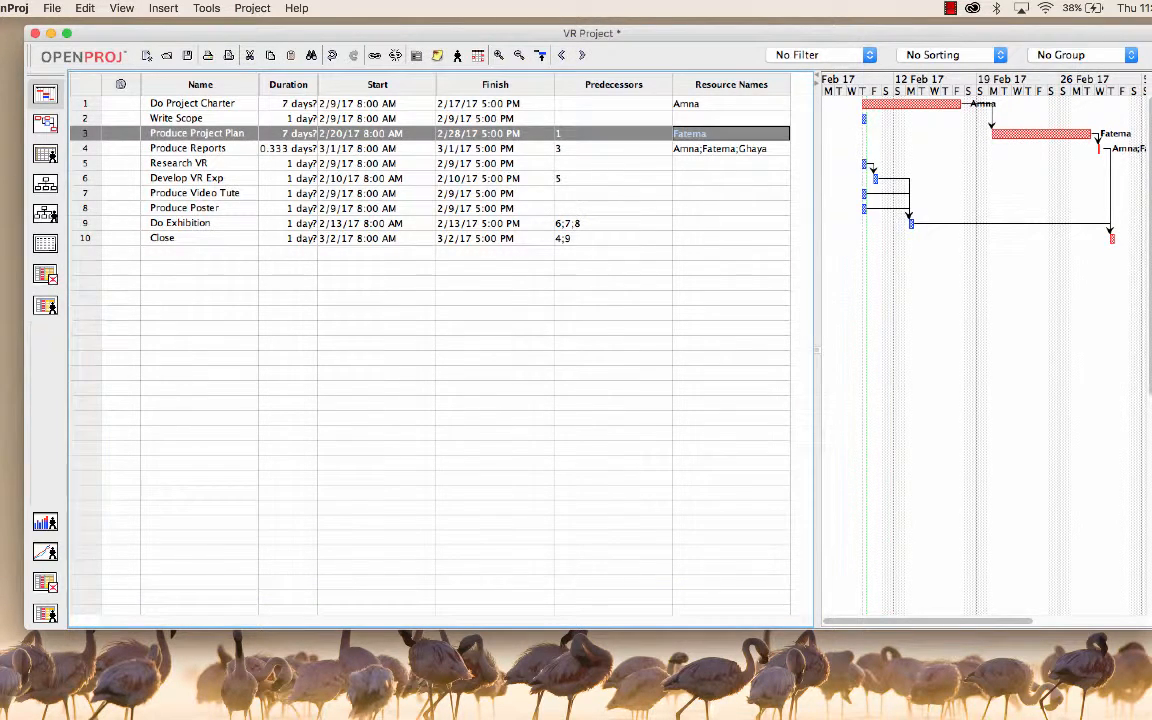
Step: Insert another blank task row between Write Scope and Produce Project Plan
{"action": "left_click", "coordinate": [163, 8]}
{"action": "left_click", "coordinate": [235, 26]}
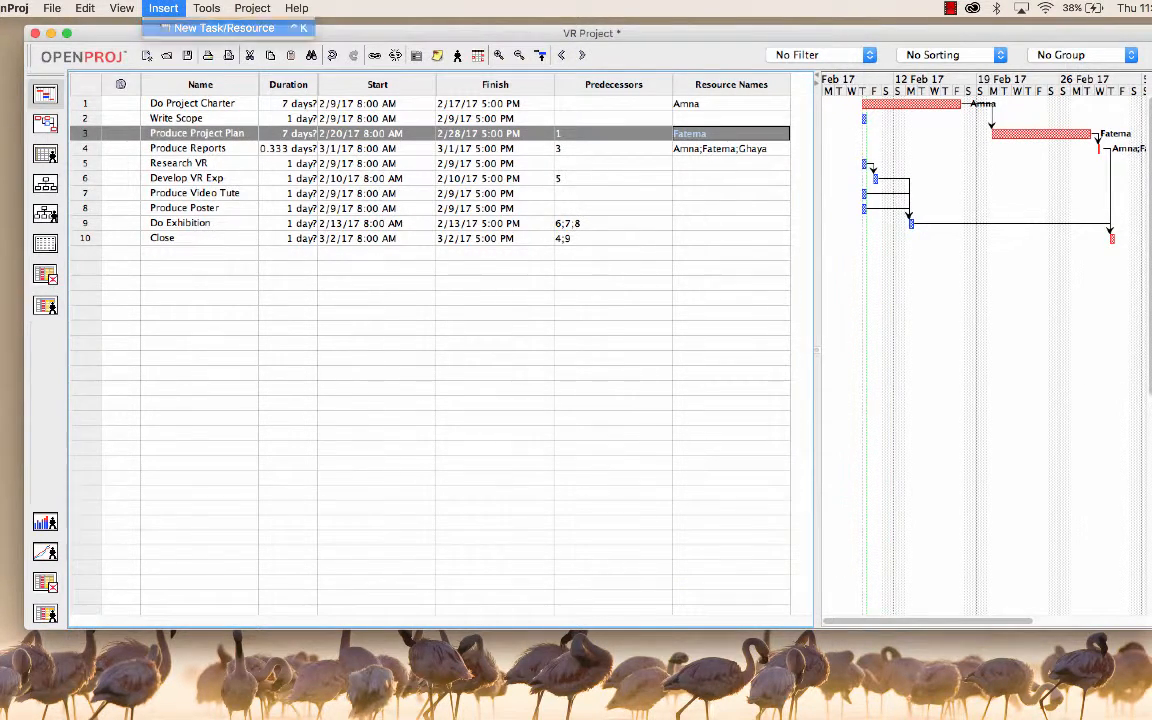
{"action": "left_click", "coordinate": [184, 133]}
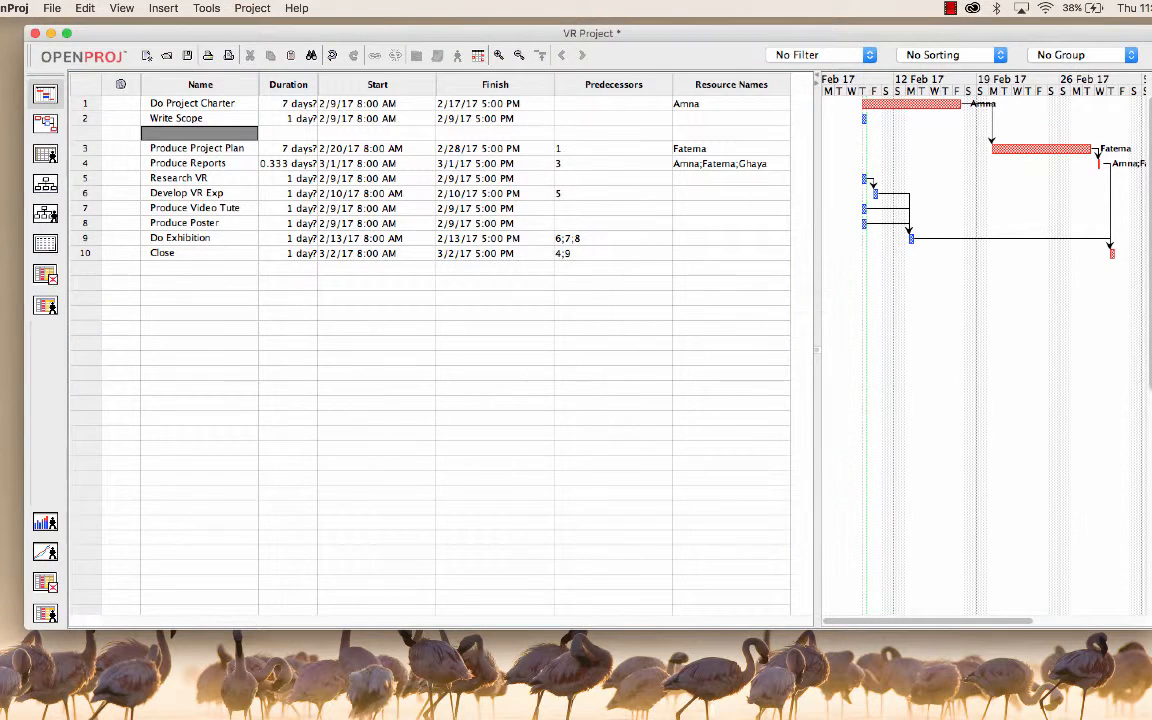
{"action": "left_click", "coordinate": [184, 148]}
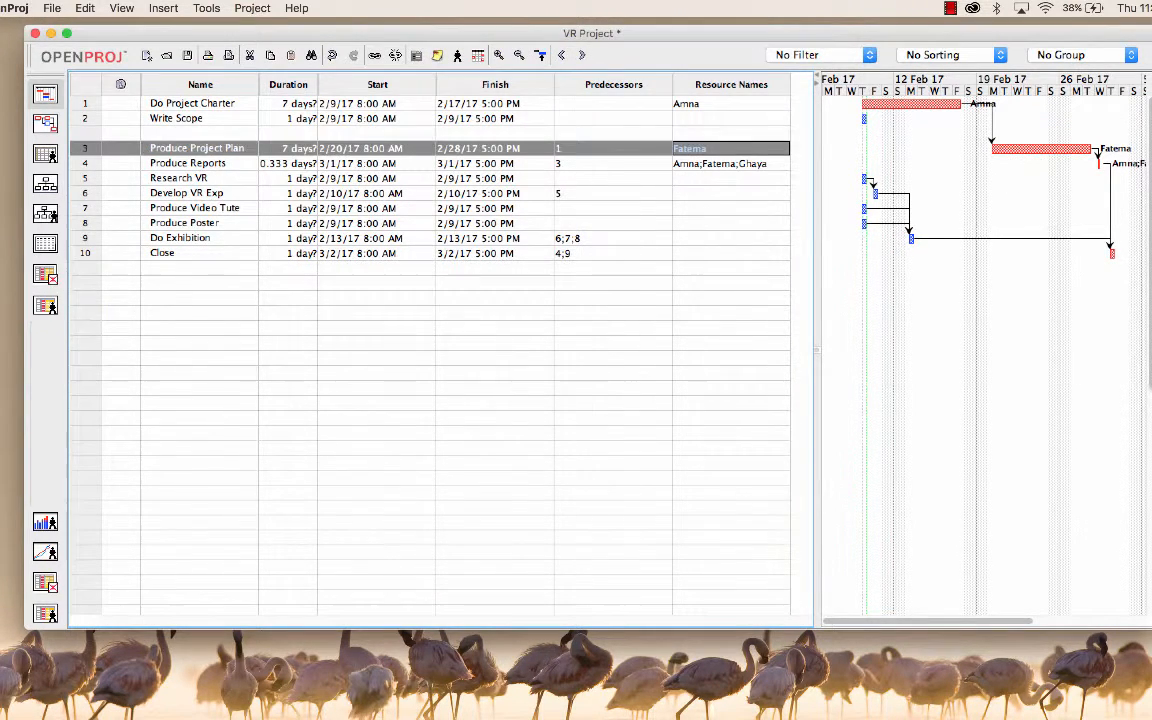
{"action": "left_click", "coordinate": [163, 8]}
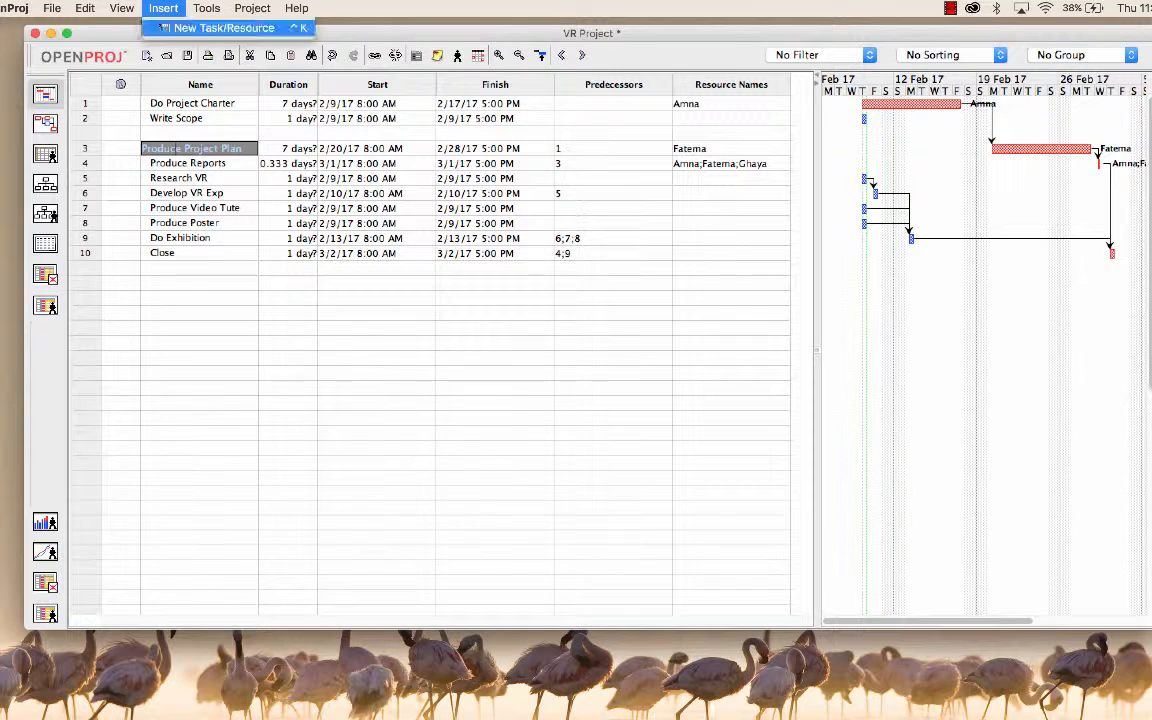
{"action": "left_click", "coordinate": [223, 28]}
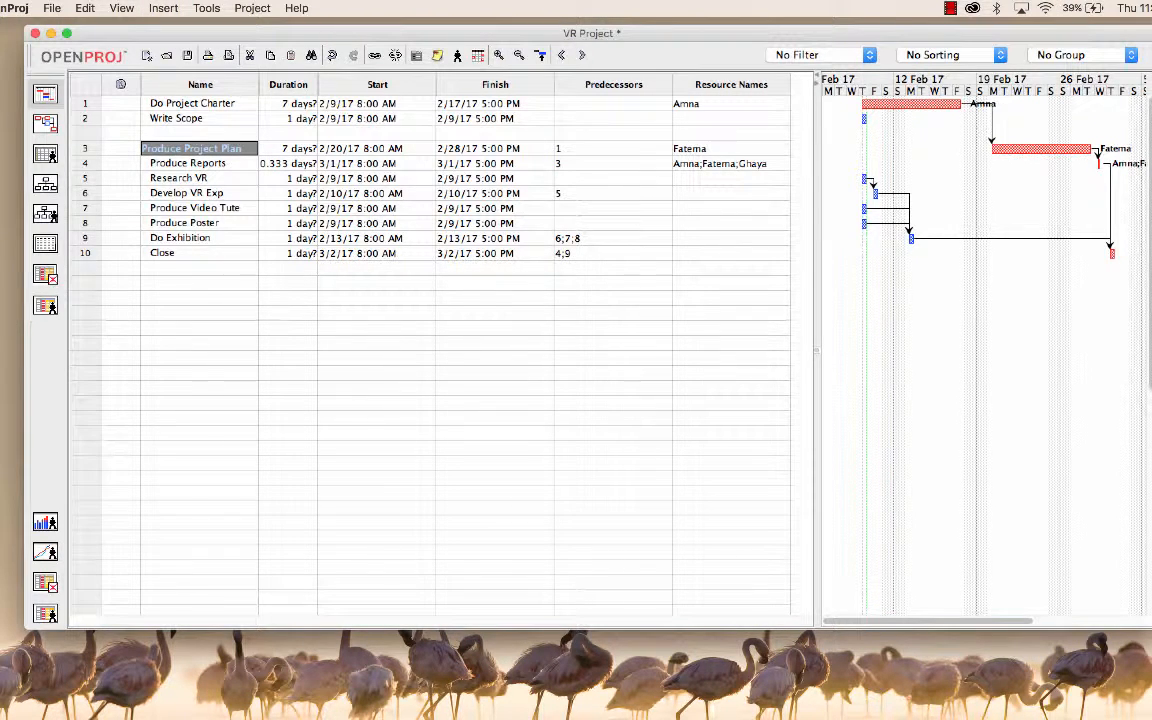
Step: Insert three more blank task rows above Produce Project Plan and name the first blank row after Write Scope Write Justification
{"action": "key", "text": "Insert"}
{"action": "key", "text": "Insert"}
{"action": "key", "text": "Insert"}
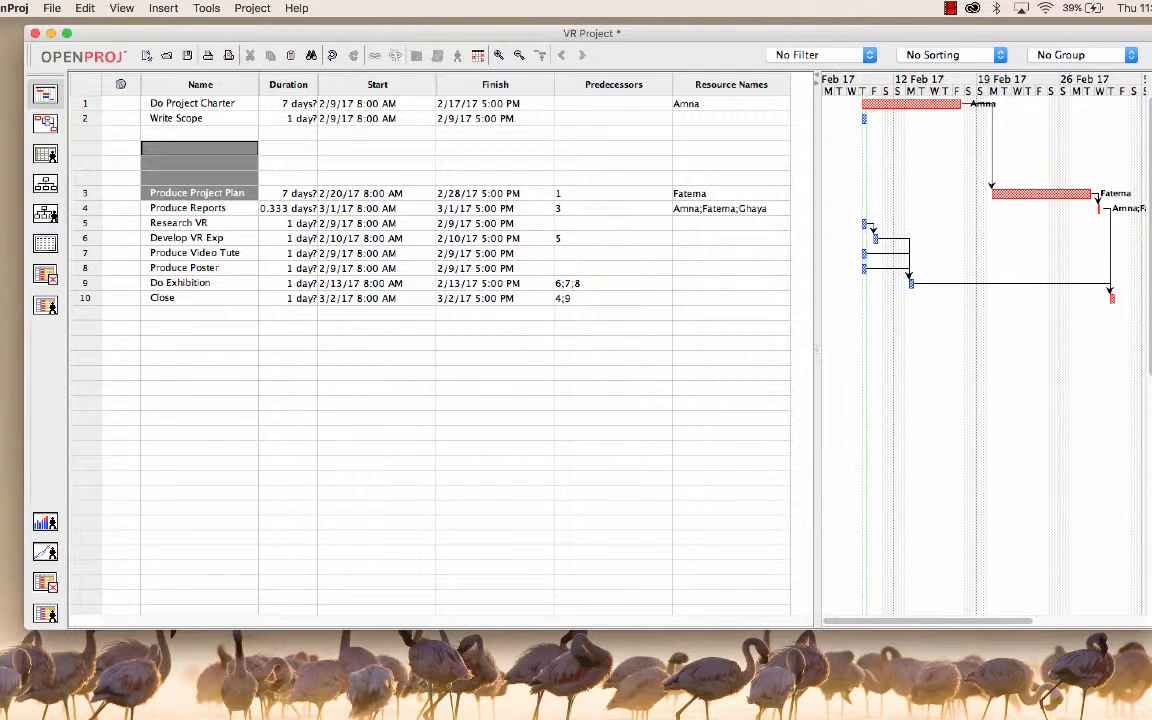
{"action": "left_click", "coordinate": [199, 133]}
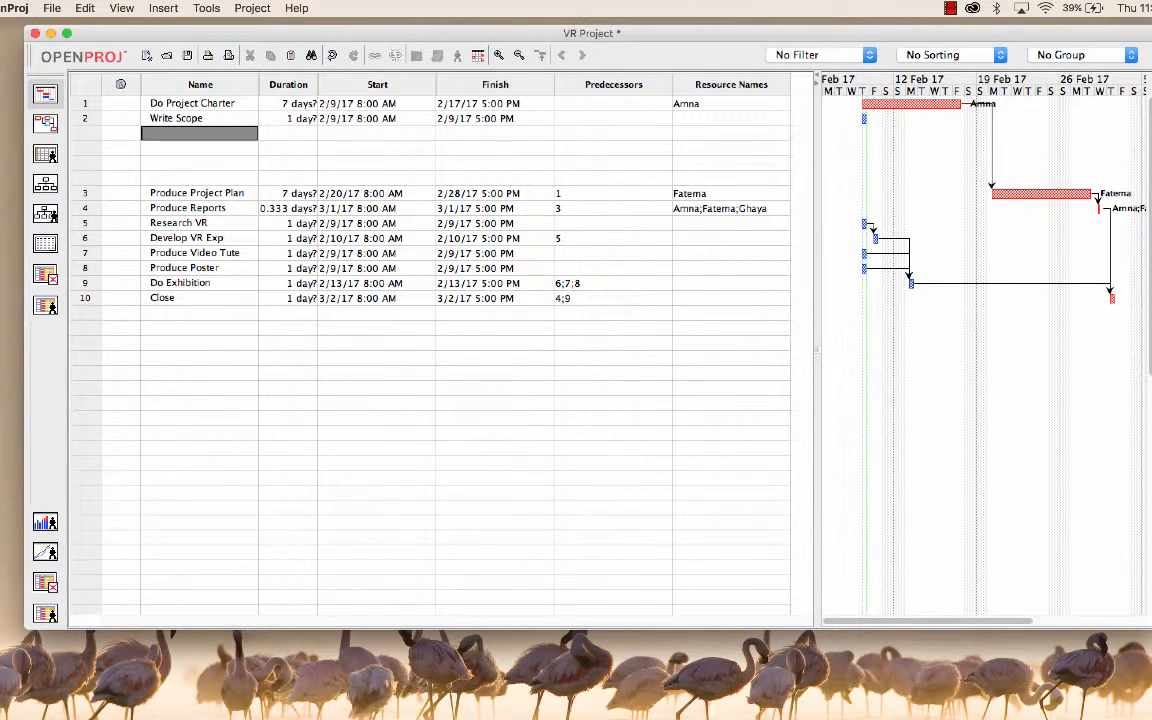
{"action": "type", "text": "Write Justification"}
{"action": "key", "text": "Return"}
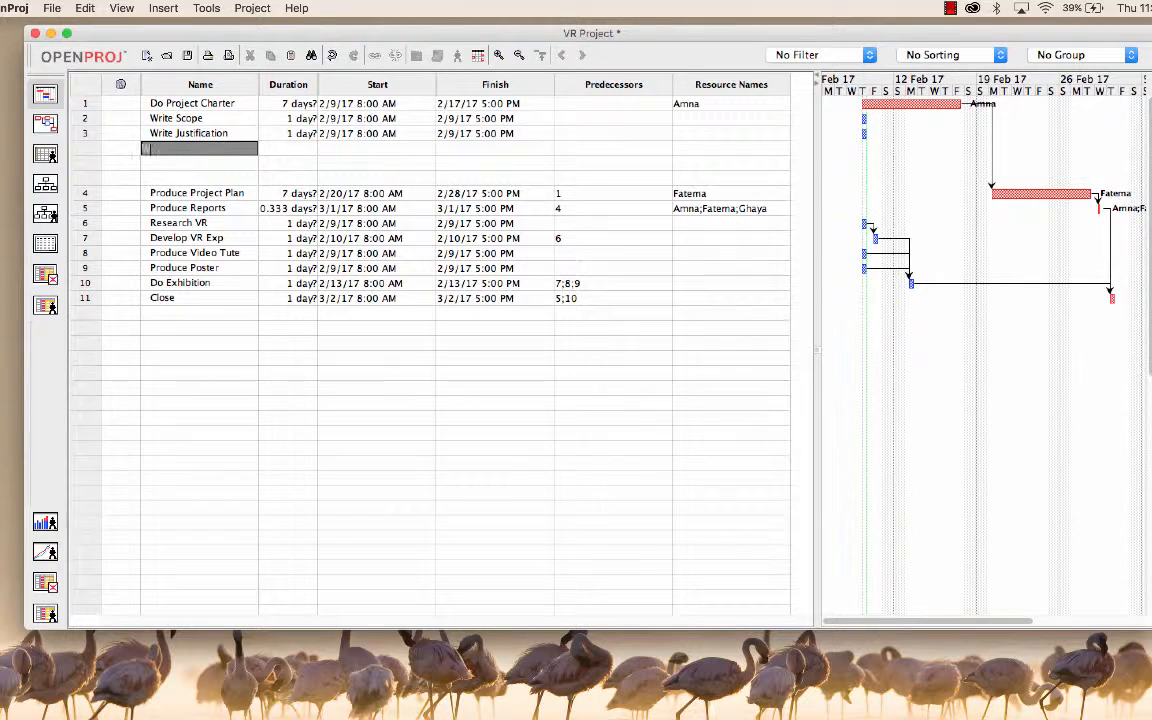
Step: Name the blank task row below Write Justification Write Risk Analysis
{"action": "type", "text": "Write Risk Analysis"}
{"action": "key", "text": "Return"}
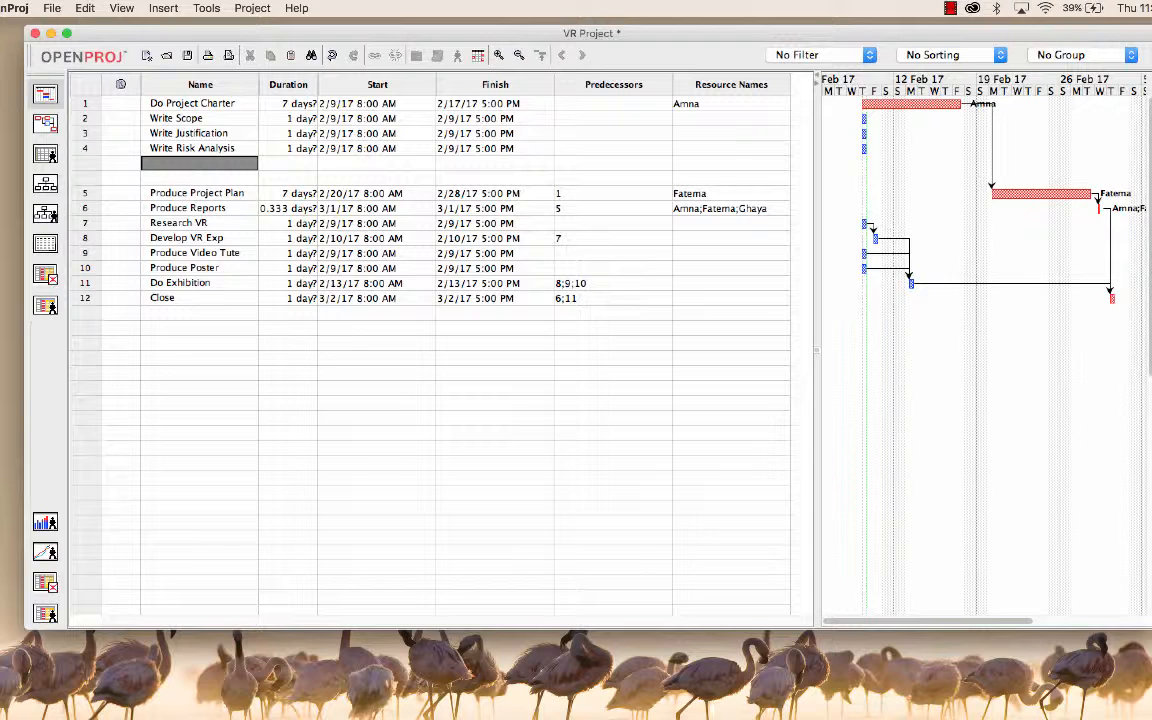
Step: Name the two remaining blank task rows above Produce Project Plan Summary Budget and Summary Schedule
{"action": "type", "text": "Summary Budget"}
{"action": "key", "text": "Return"}
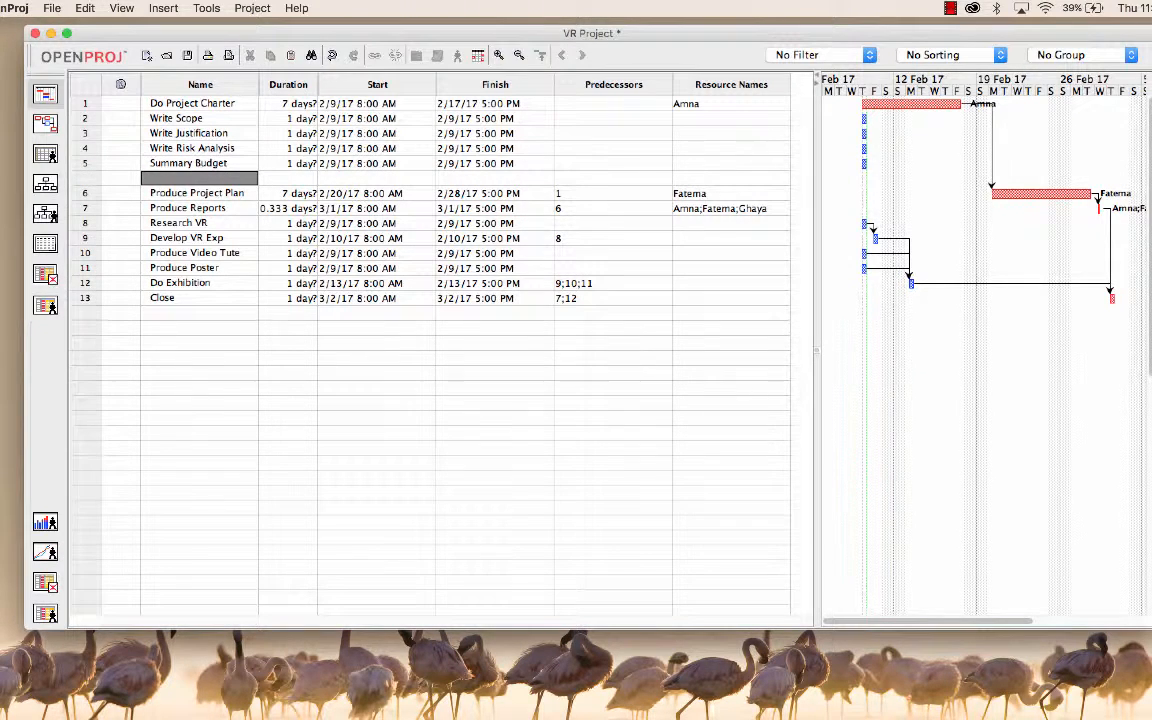
{"action": "type", "text": "Summary Schedule"}
Step: Indent the tasks from Write Scope through Summary Schedule as subtasks of Do Project Charter
{"action": "left_click", "coordinate": [187, 119]}
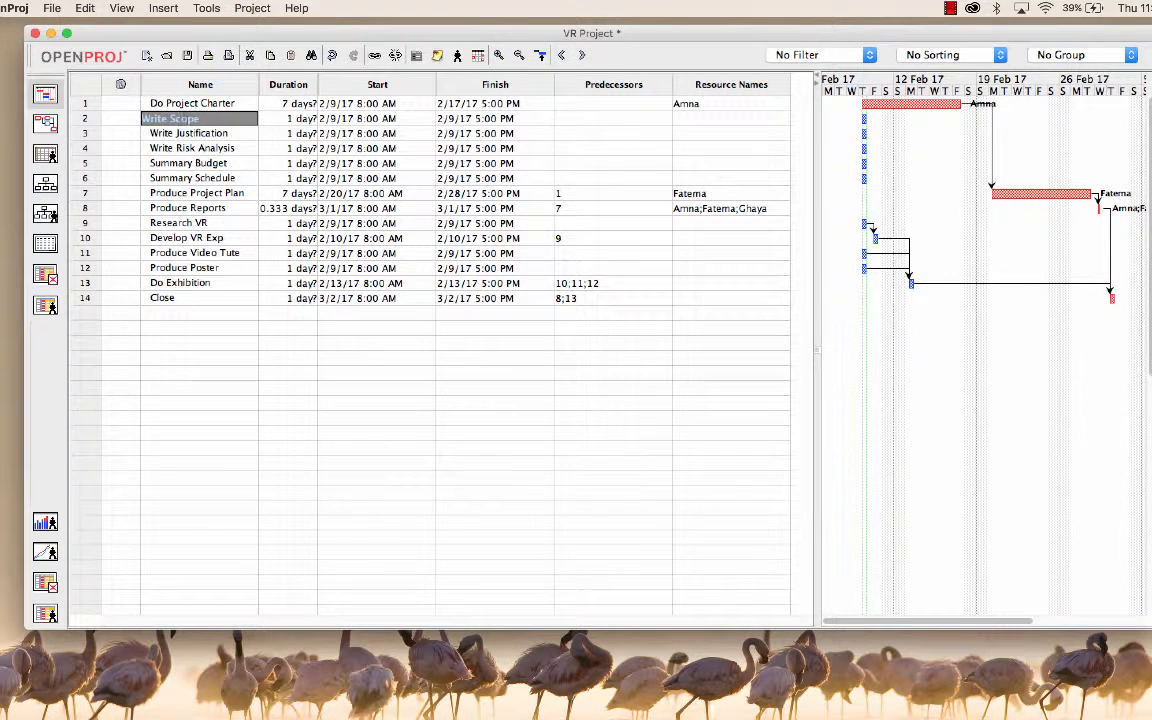
{"action": "left_click", "coordinate": [190, 178], "text": "shift"}
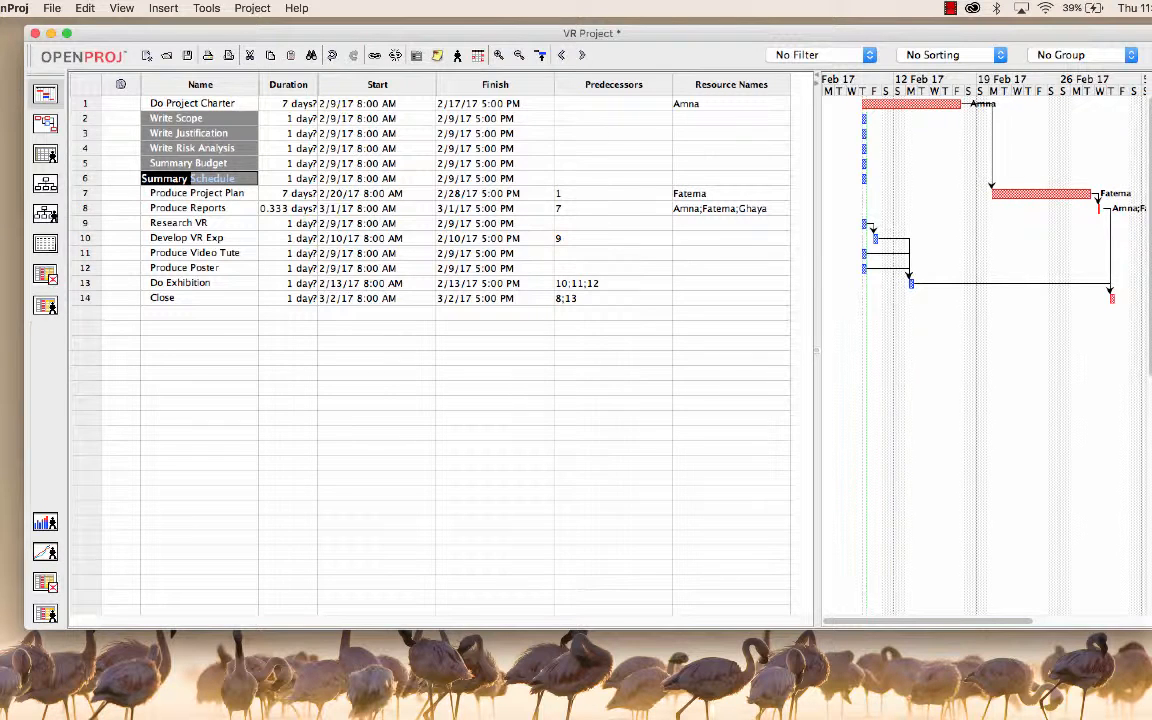
{"action": "left_click", "coordinate": [581, 56]}
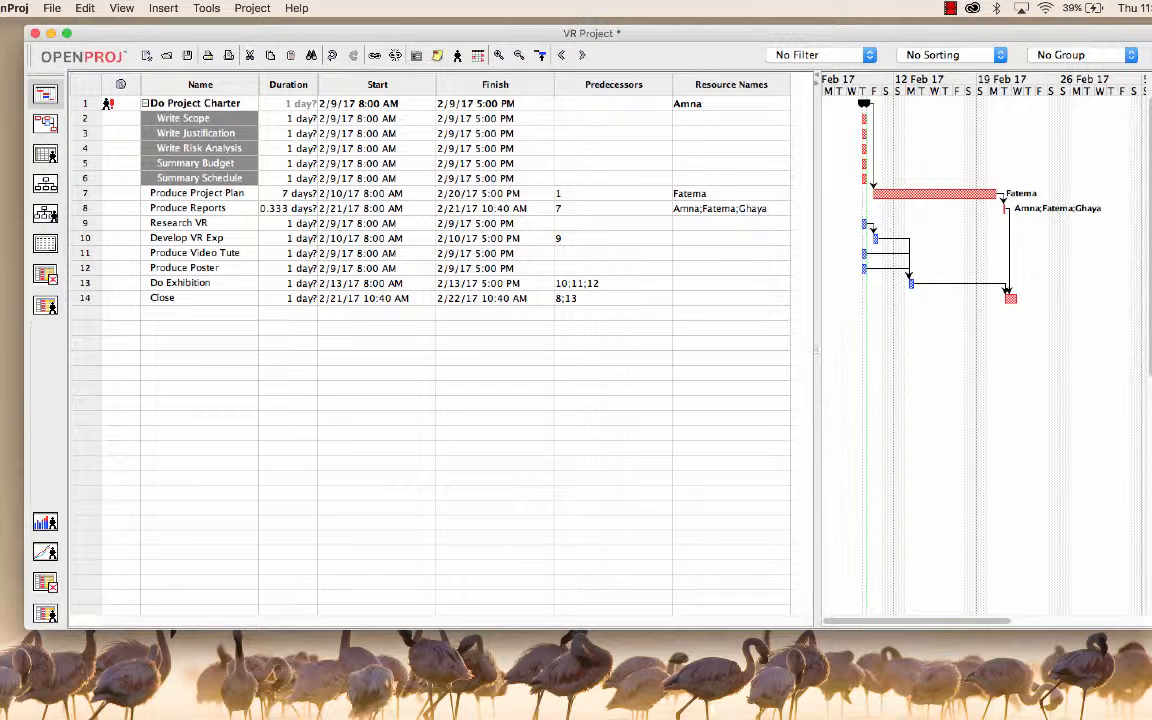
{"action": "left_click", "coordinate": [303, 118]}
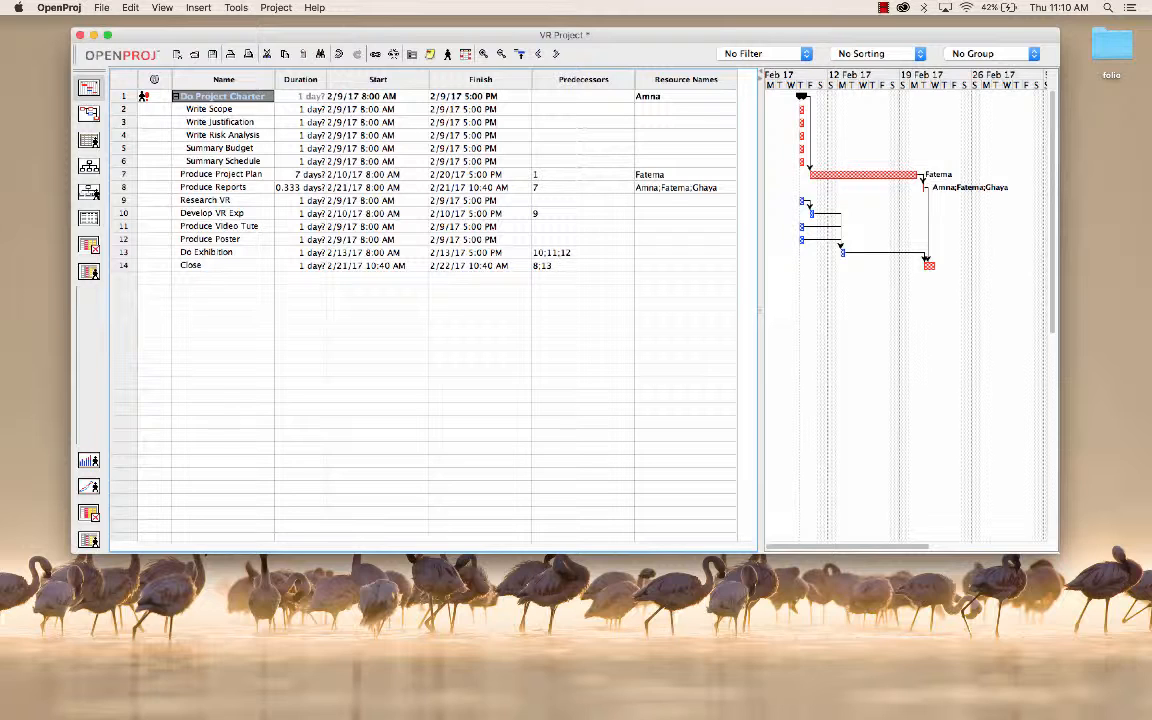
Step: Remove the team member assigned to the Do Project Charter summary task
{"action": "double_click", "coordinate": [223, 96]}
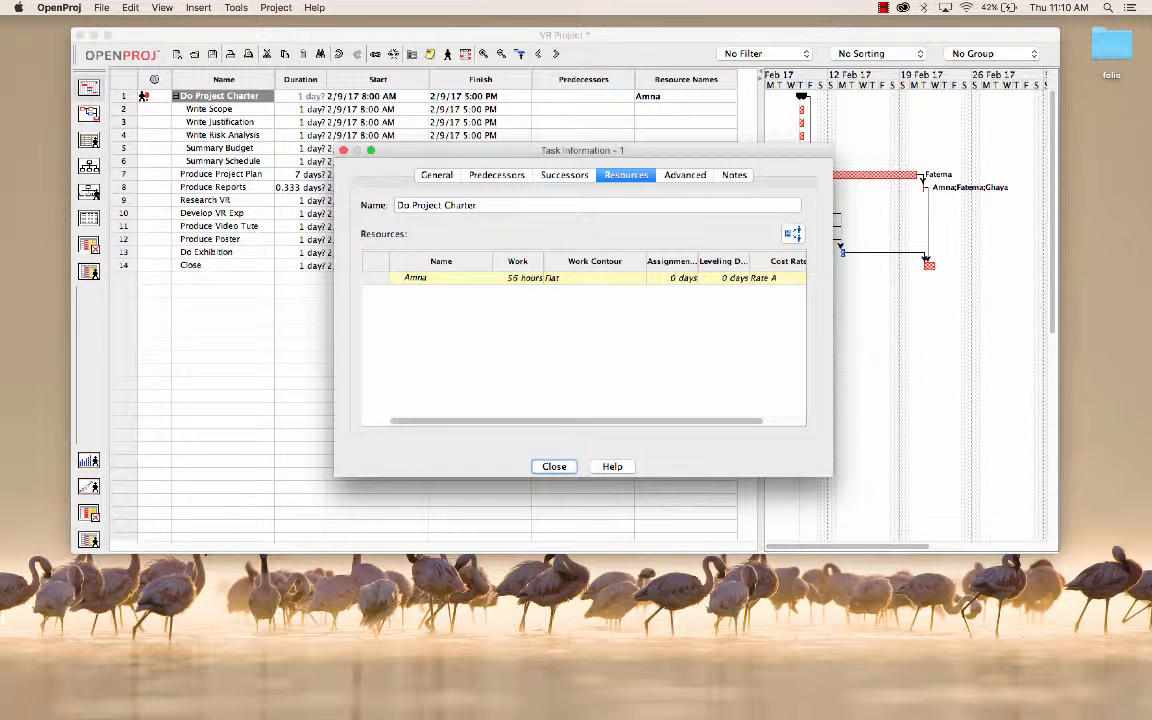
{"action": "left_click", "coordinate": [793, 234]}
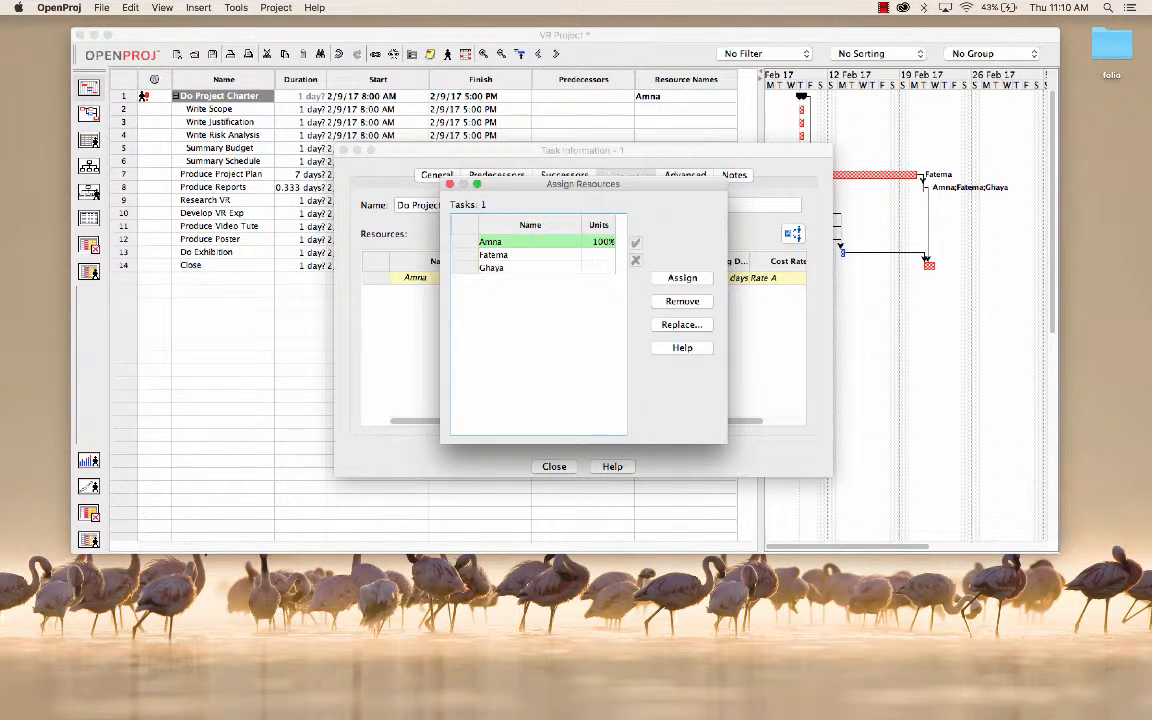
{"action": "left_click", "coordinate": [682, 301]}
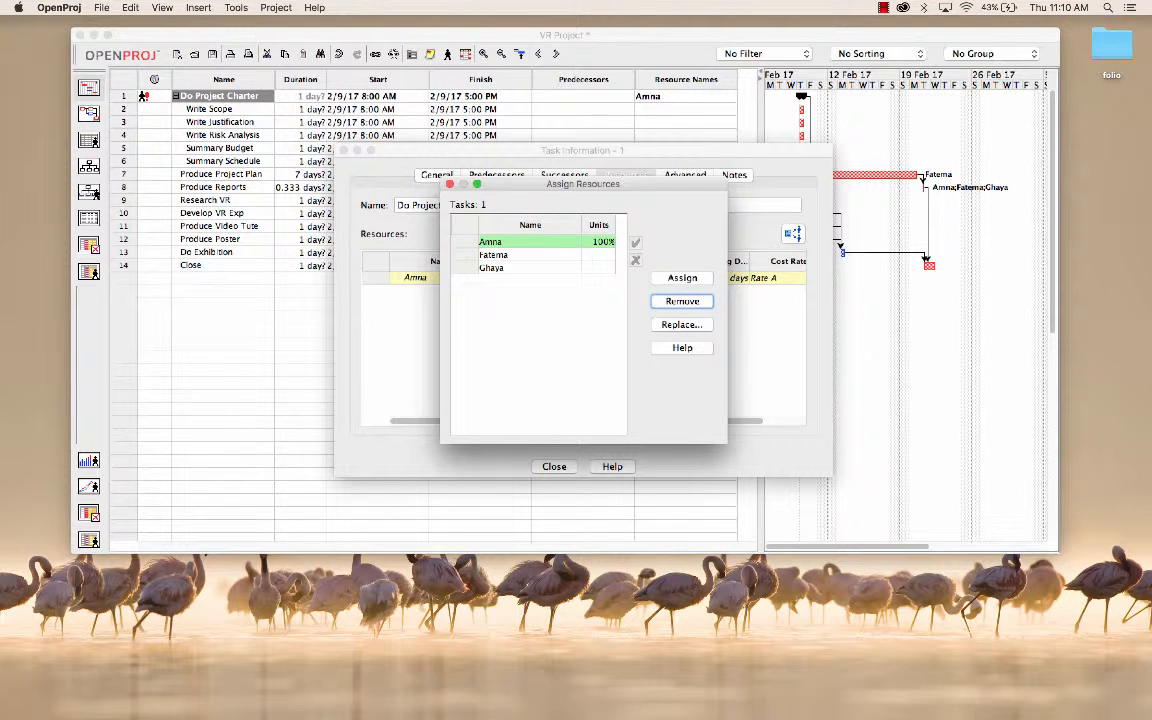
{"action": "left_click", "coordinate": [529, 242]}
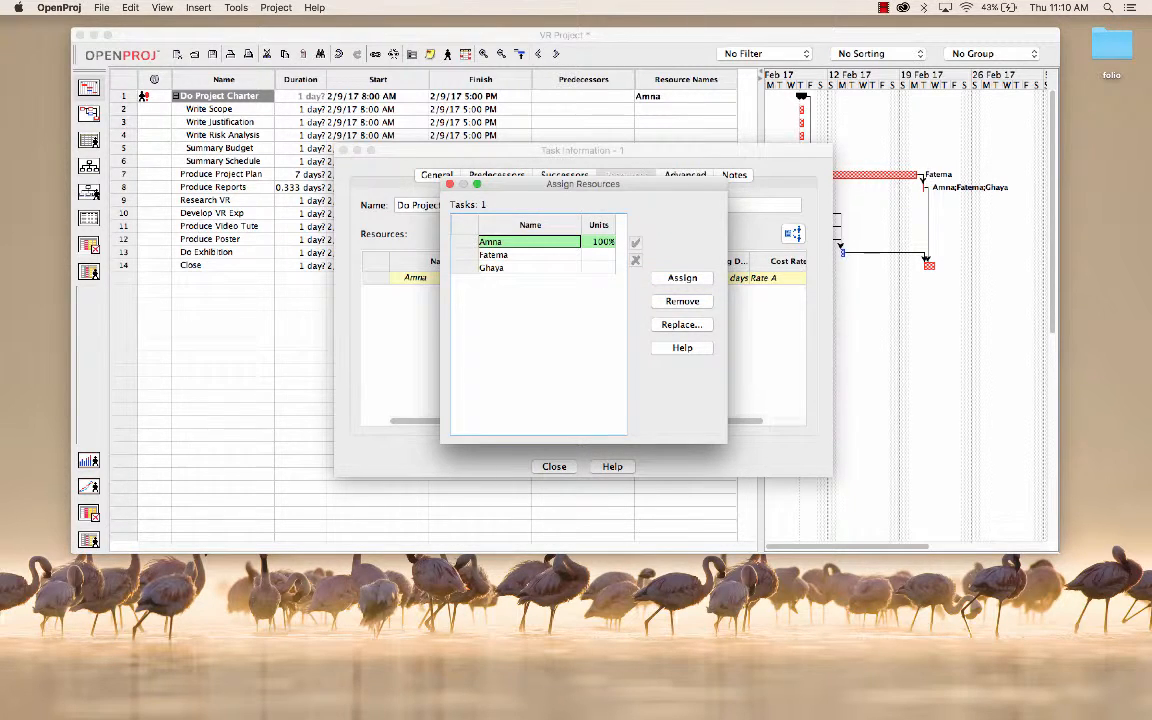
{"action": "left_click", "coordinate": [682, 301]}
{"action": "left_click", "coordinate": [450, 184]}
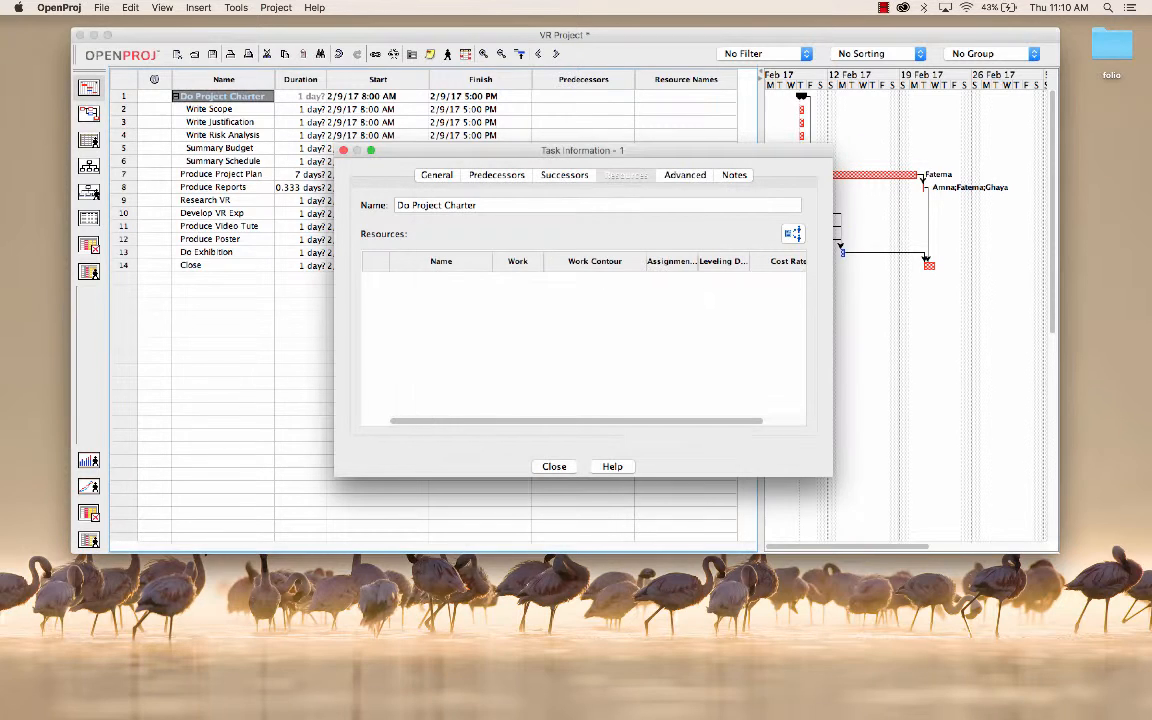
{"action": "left_click", "coordinate": [554, 467]}
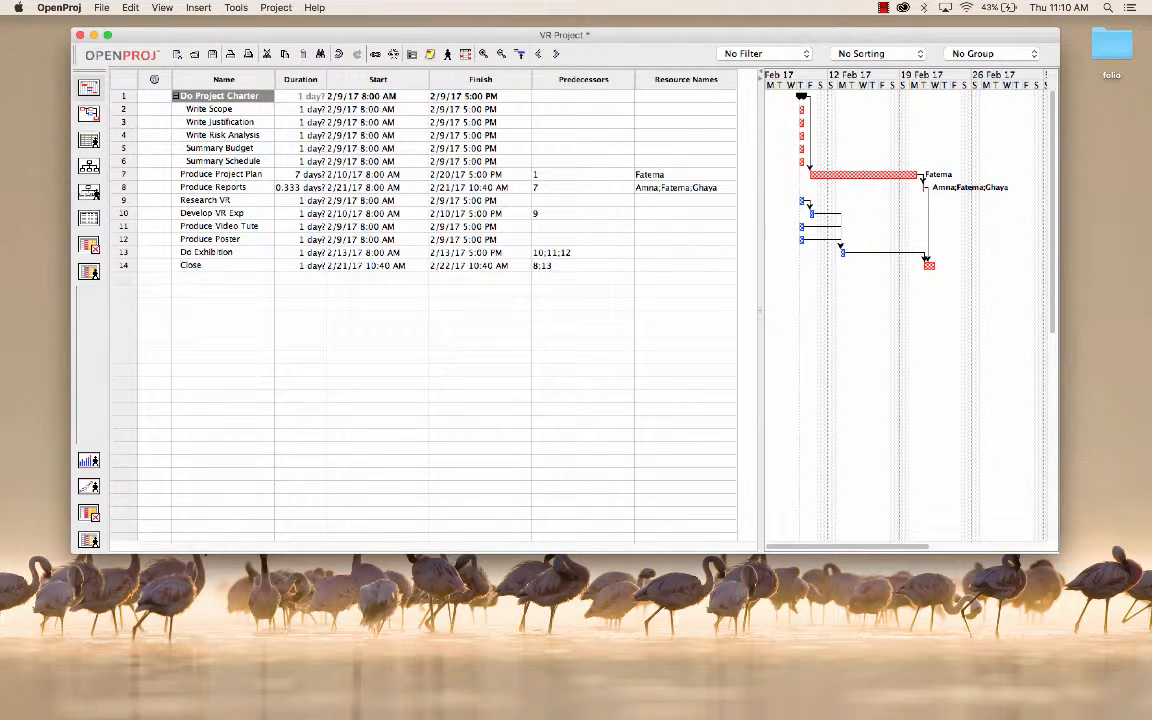
Step: Assign the first team member in the resource list to the Write Scope task
{"action": "double_click", "coordinate": [210, 109]}
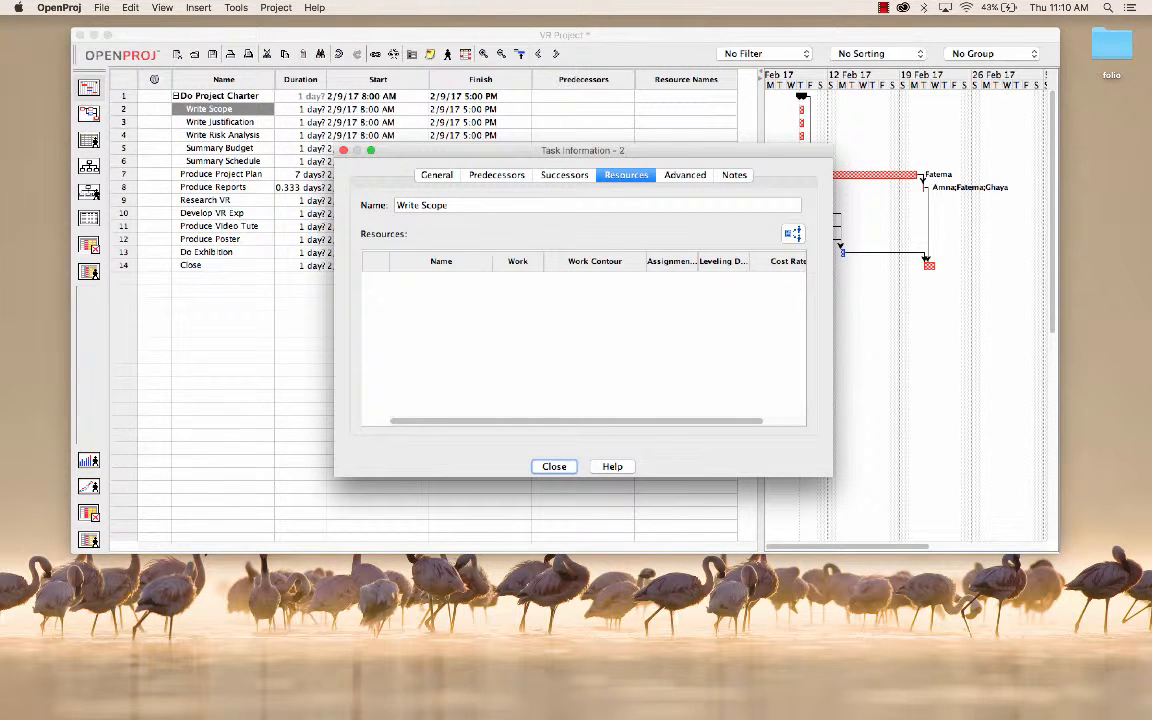
{"action": "left_click", "coordinate": [793, 234]}
{"action": "left_click", "coordinate": [529, 242]}
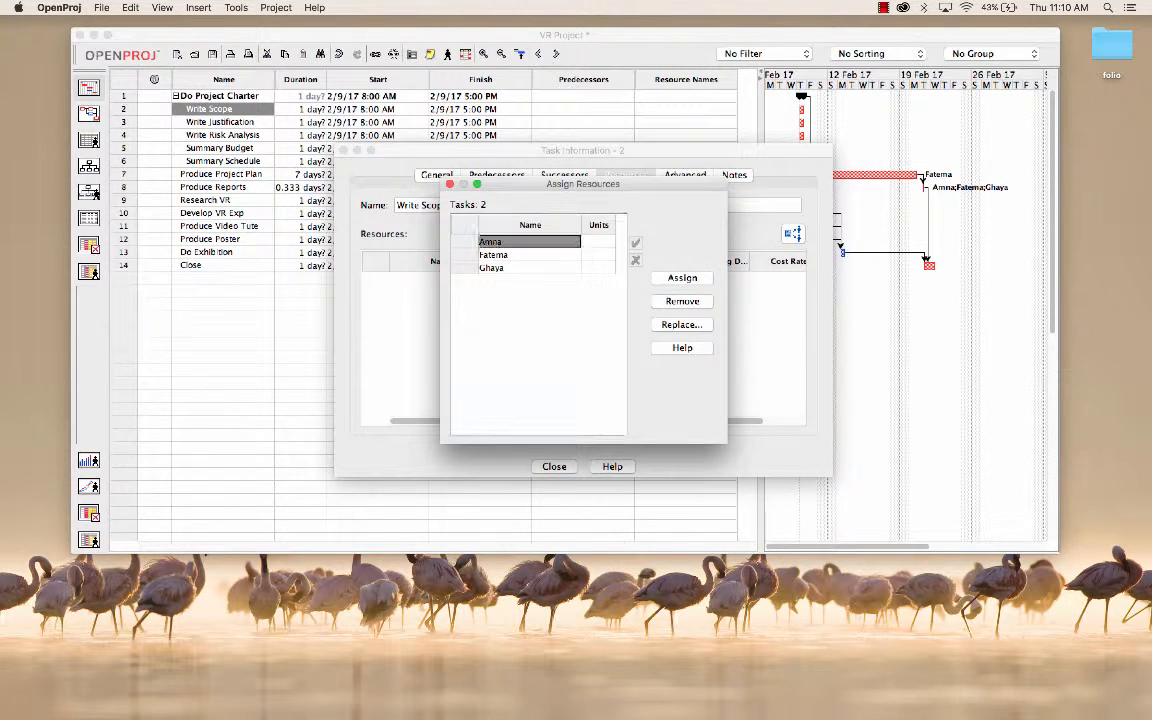
{"action": "left_click", "coordinate": [682, 278]}
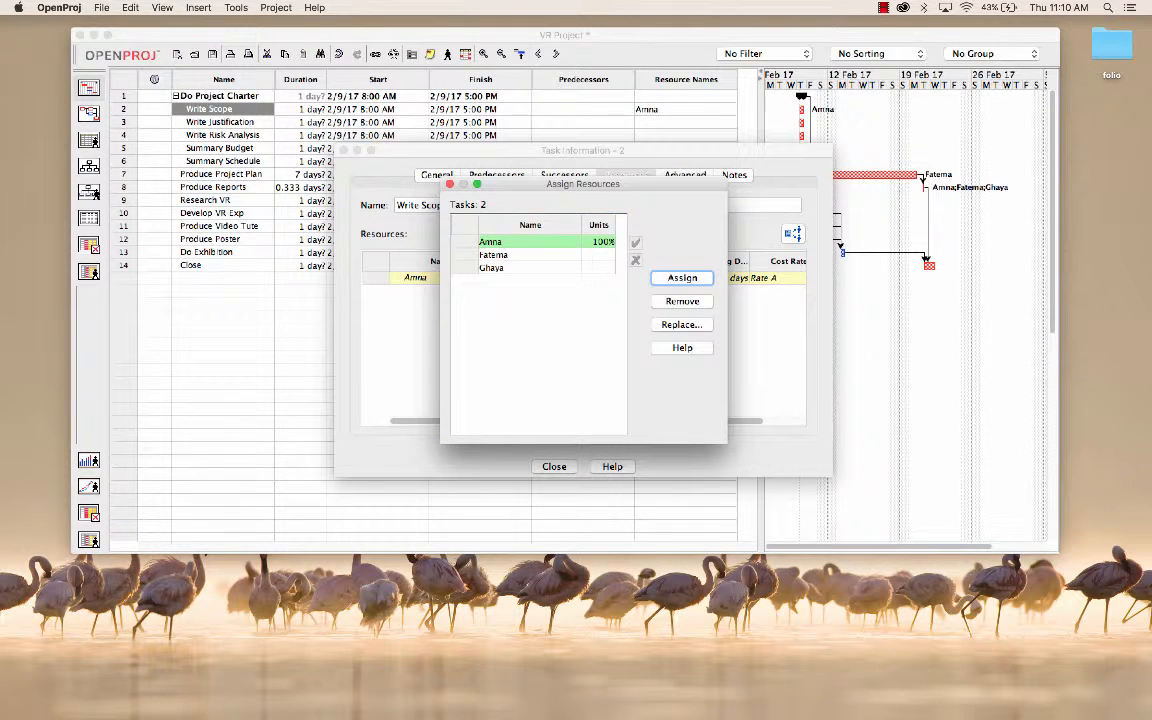
{"action": "left_click", "coordinate": [450, 184]}
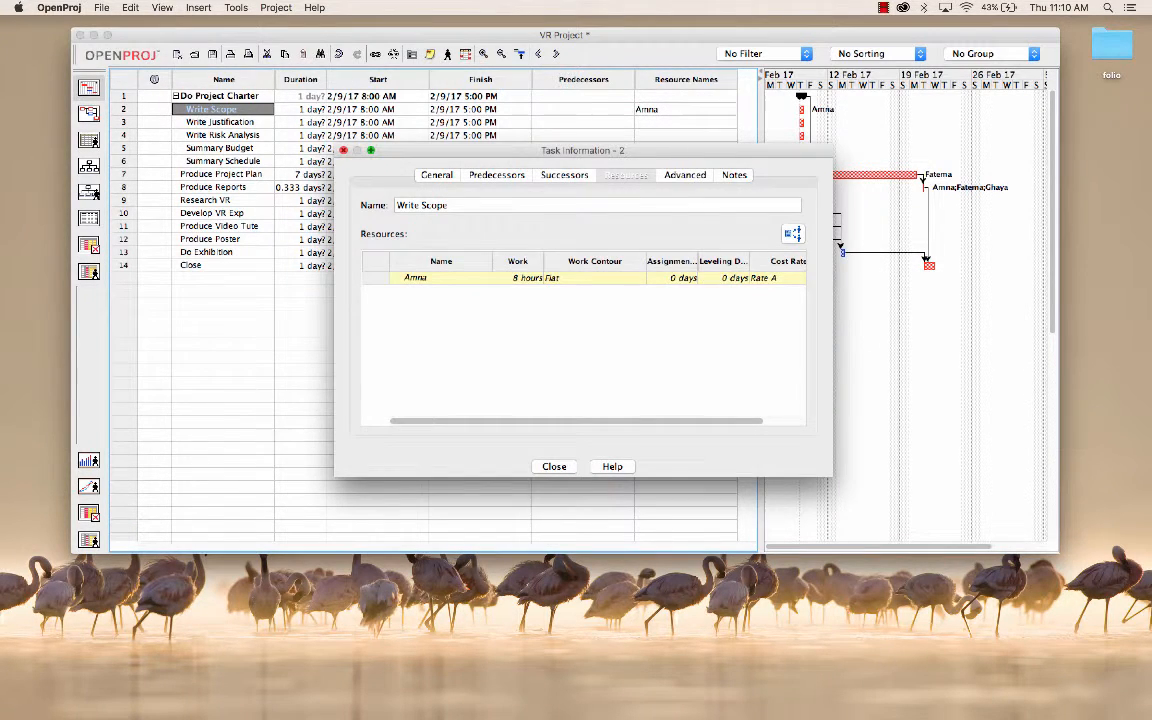
{"action": "left_click", "coordinate": [554, 467]}
Step: Assign the second team member in the resource list to the Write Justification task
{"action": "double_click", "coordinate": [220, 122]}
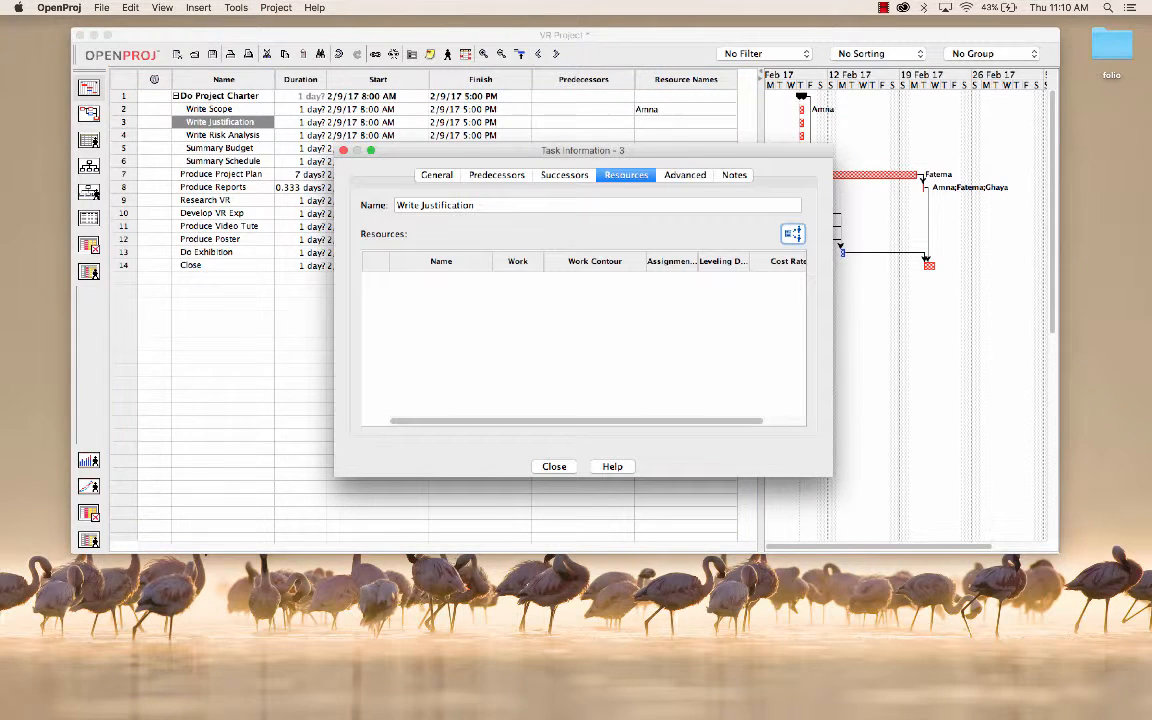
{"action": "left_click", "coordinate": [792, 233]}
{"action": "left_click", "coordinate": [515, 255]}
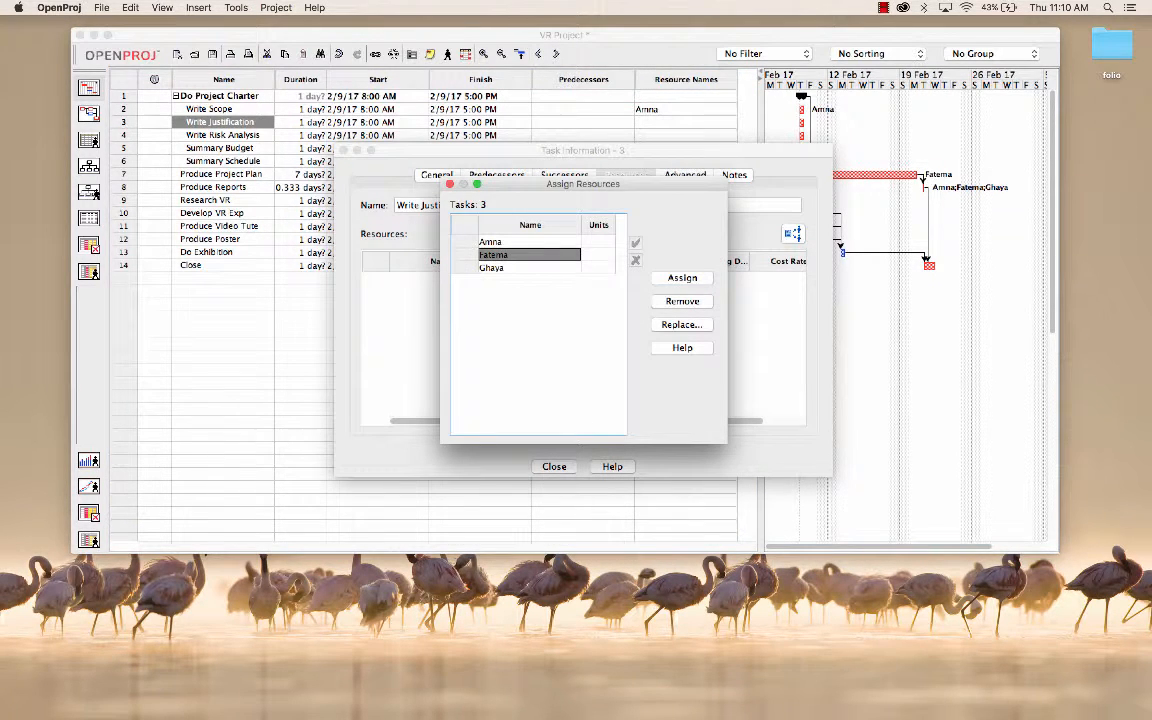
{"action": "left_click", "coordinate": [682, 277]}
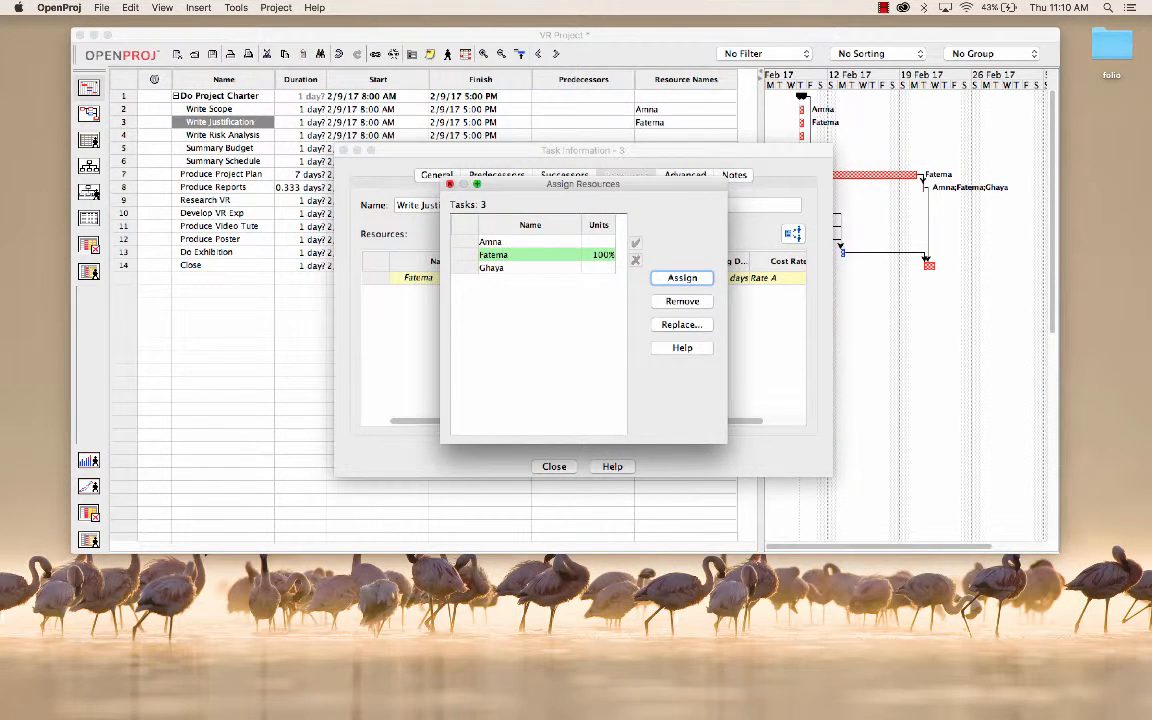
{"action": "left_click", "coordinate": [450, 184]}
{"action": "left_click", "coordinate": [343, 150]}
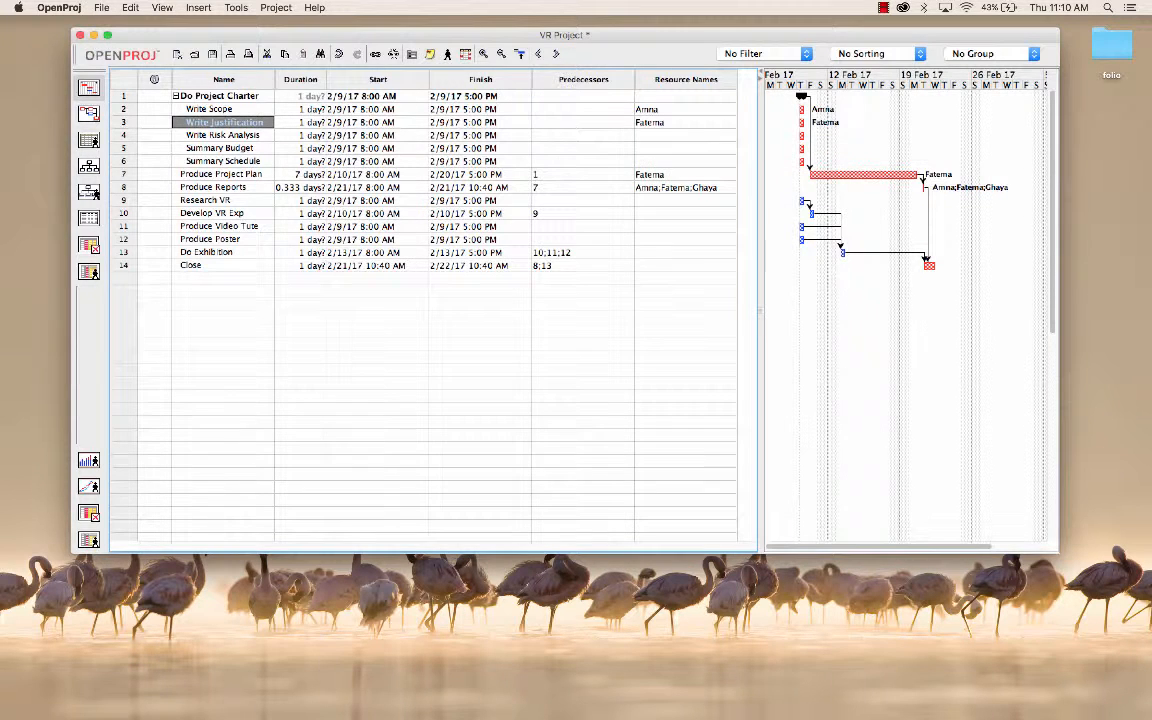
Step: Assign the third team member in the resource list to the Write Risk Analysis task
{"action": "double_click", "coordinate": [223, 135]}
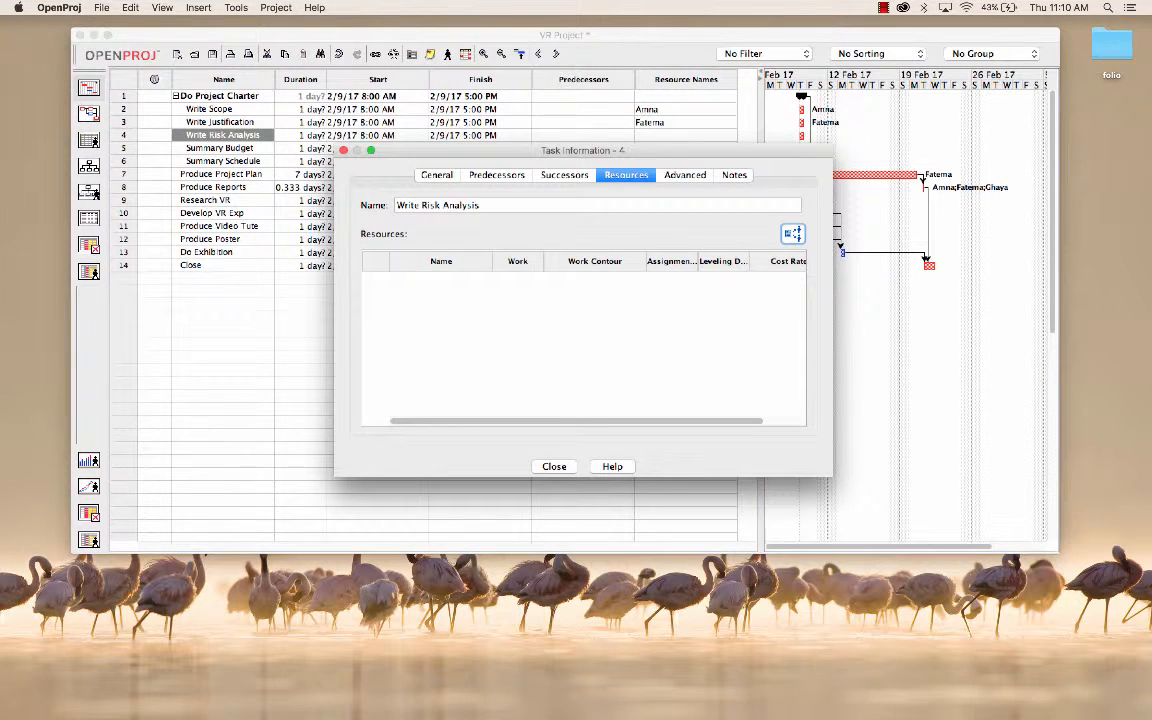
{"action": "left_click", "coordinate": [792, 233]}
{"action": "left_click", "coordinate": [529, 268]}
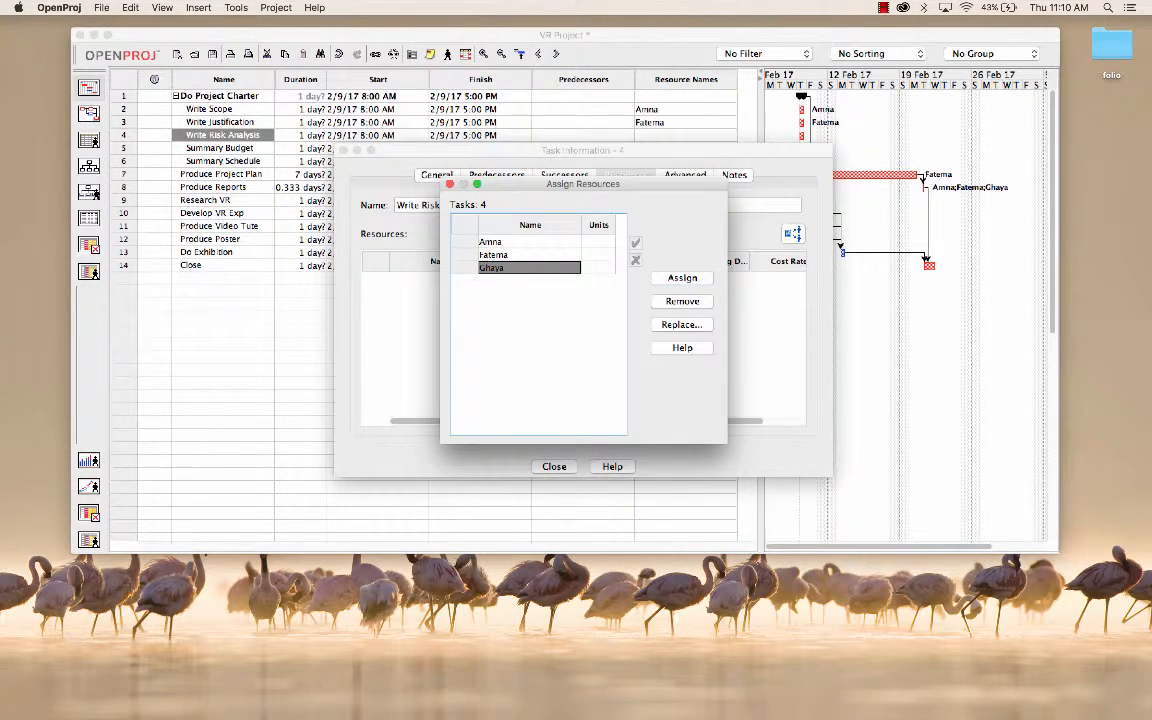
{"action": "left_click", "coordinate": [682, 277]}
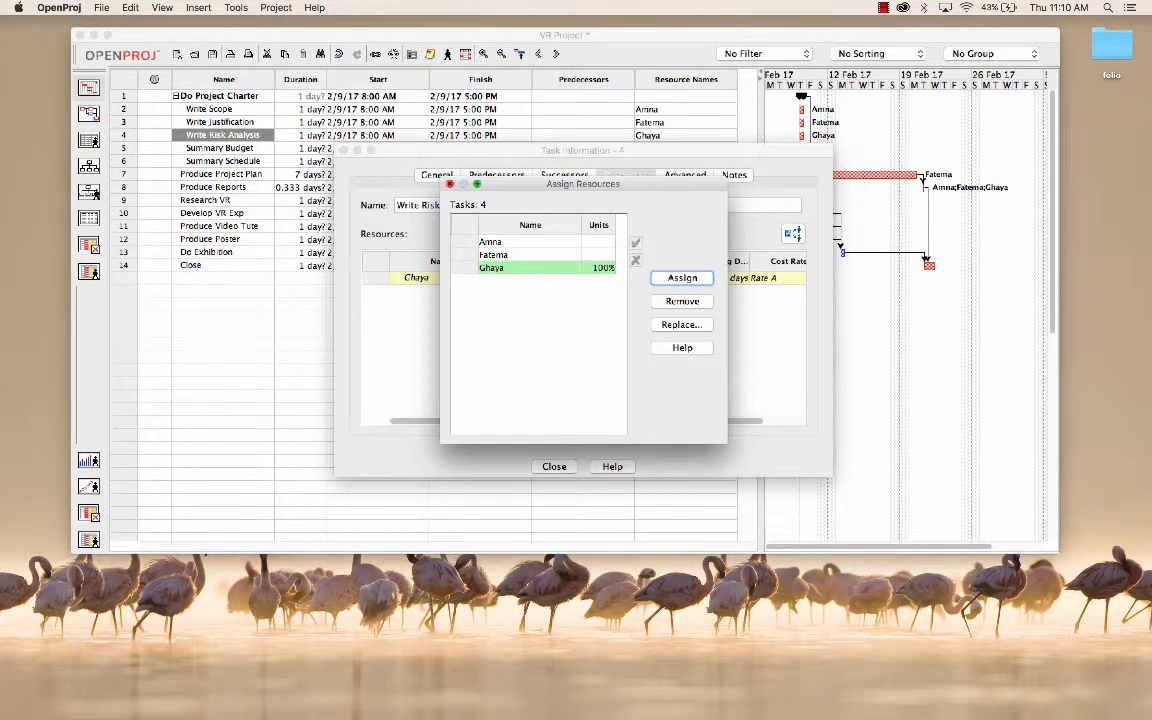
{"action": "left_click", "coordinate": [450, 184]}
{"action": "left_click", "coordinate": [344, 150]}
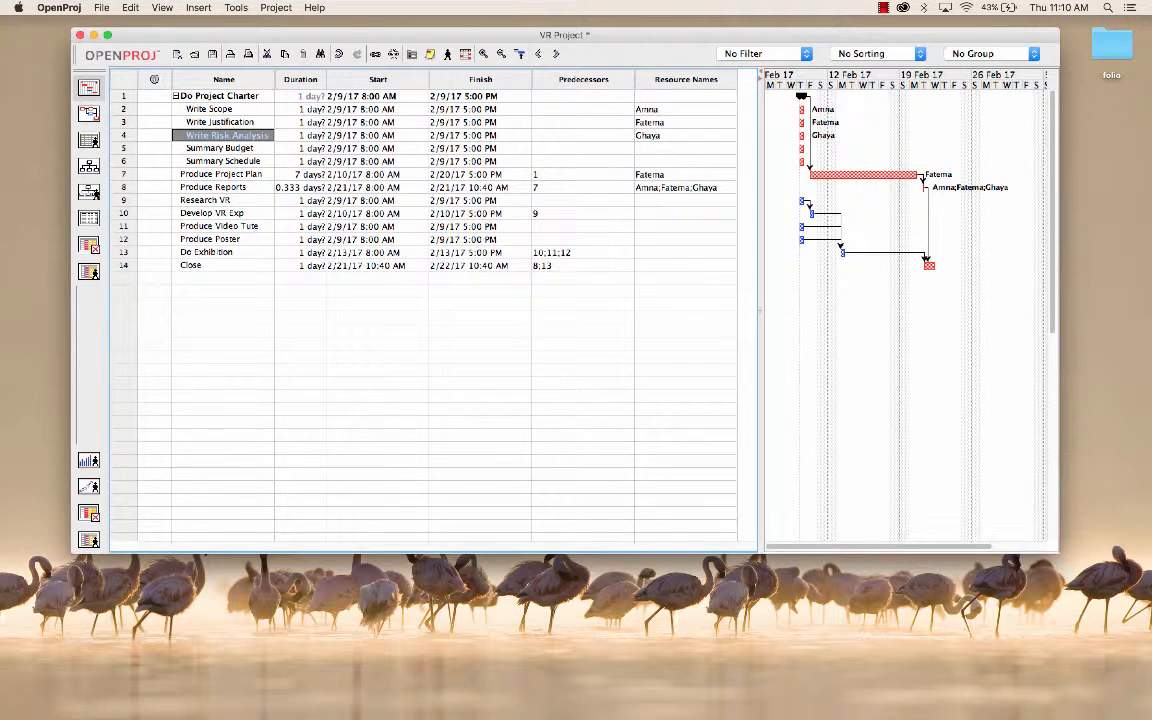
Step: Set the durations of Write Scope and Write Justification to 3 days each
{"action": "double_click", "coordinate": [302, 109]}
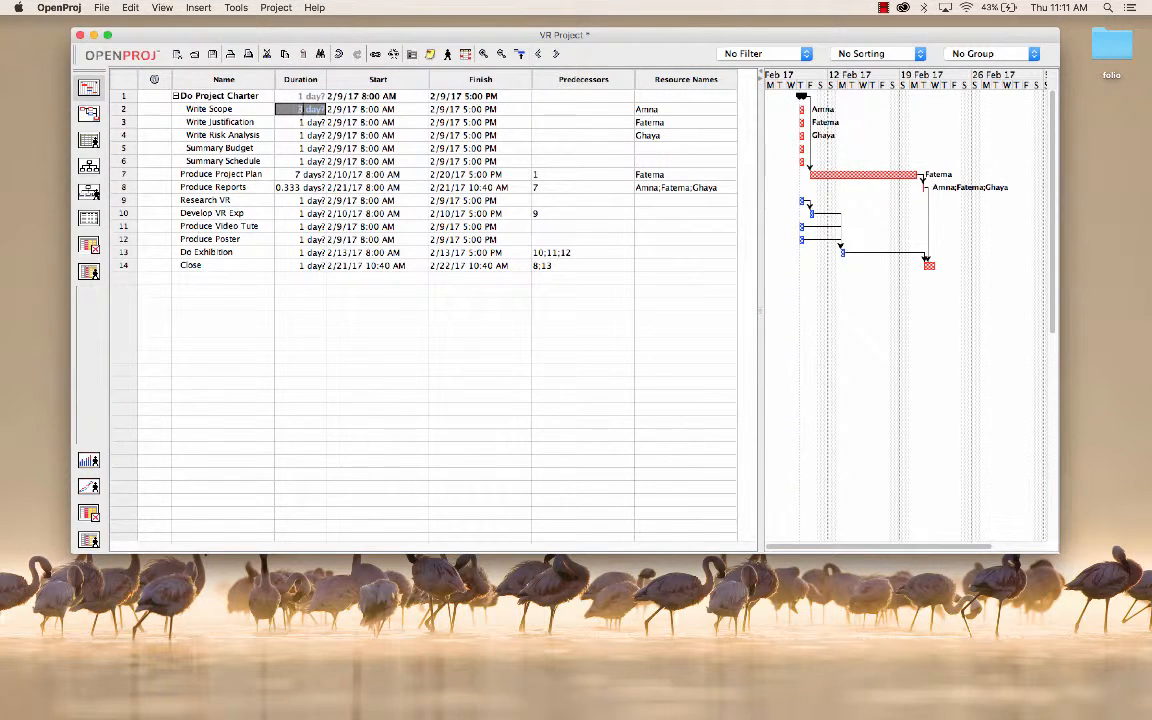
{"action": "type", "text": "3"}
{"action": "key", "text": "Return"}
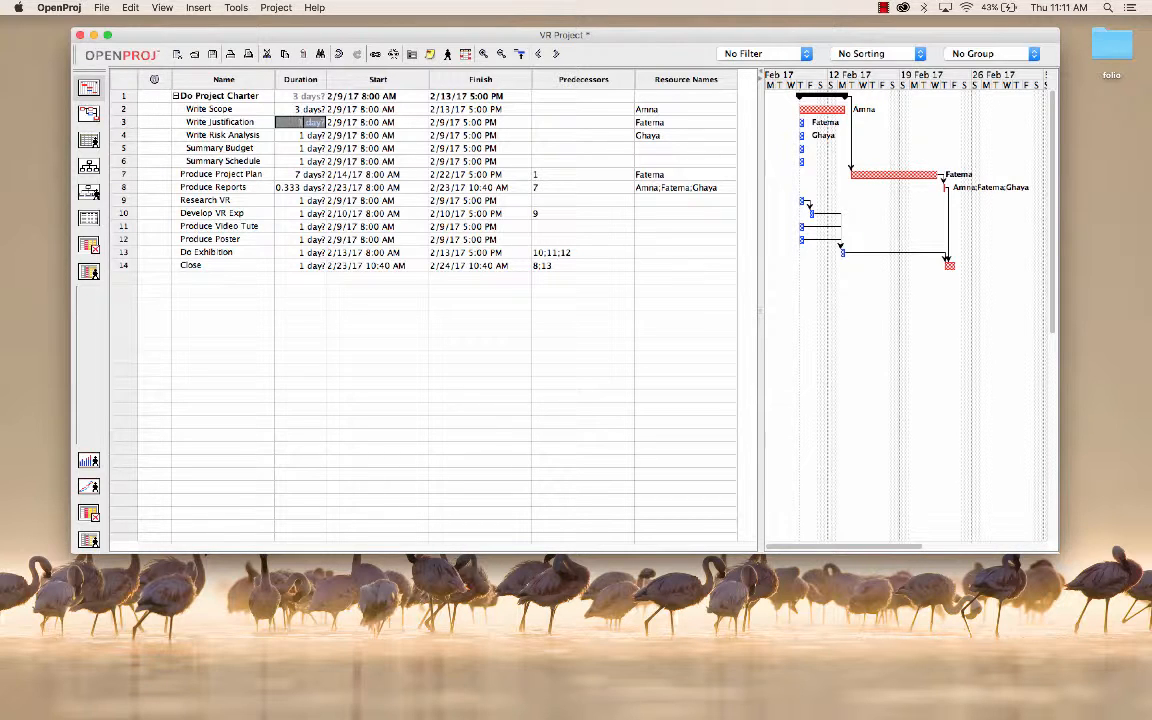
{"action": "type", "text": "3"}
{"action": "key", "text": "Return"}
Step: Set the duration of the Write Risk Analysis task to 3 days
{"action": "left_click", "coordinate": [303, 135]}
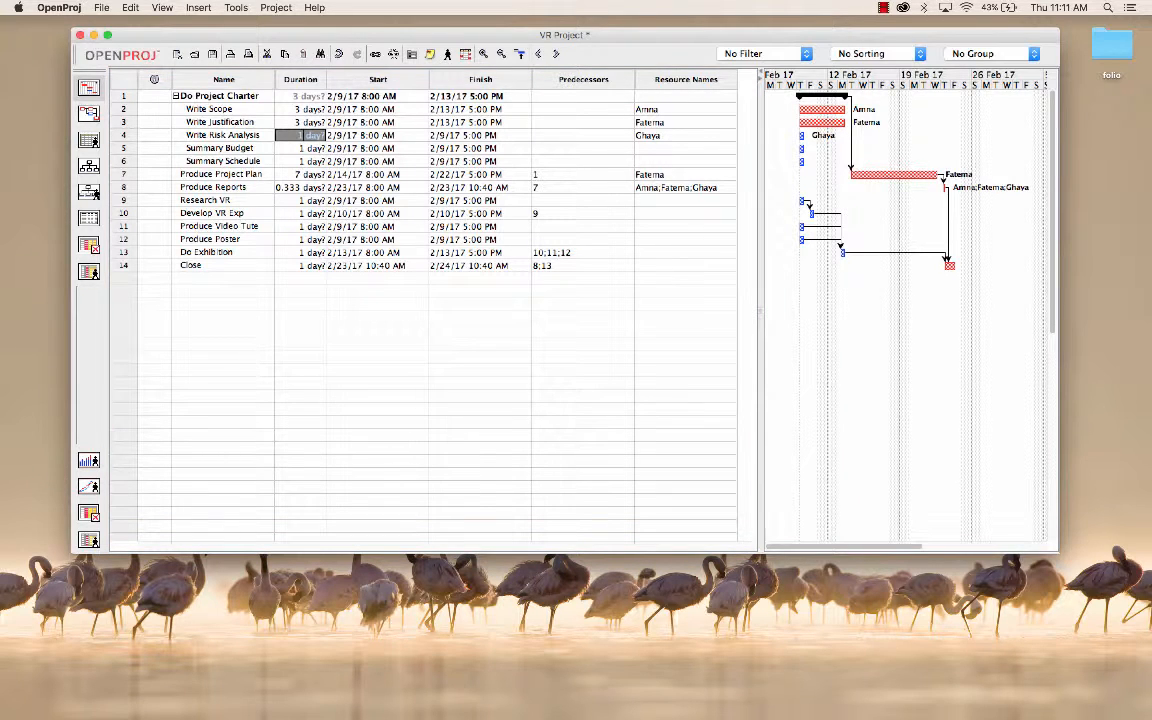
{"action": "key", "text": "Return"}
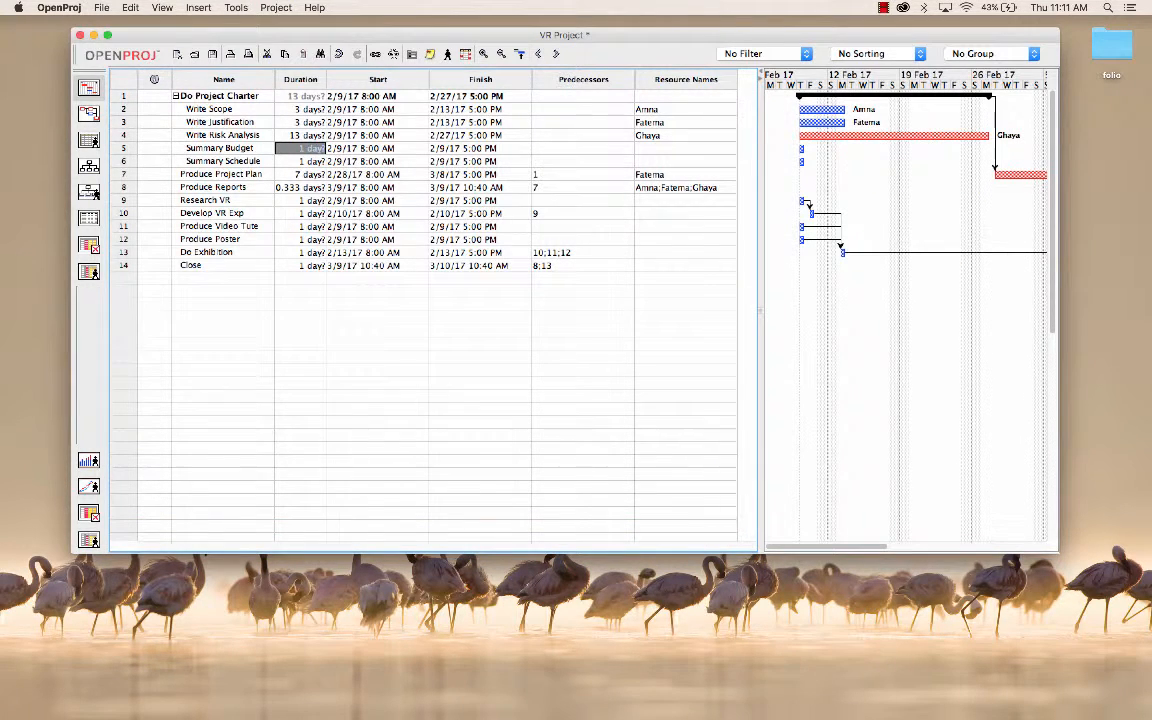
{"action": "left_click", "coordinate": [298, 135]}
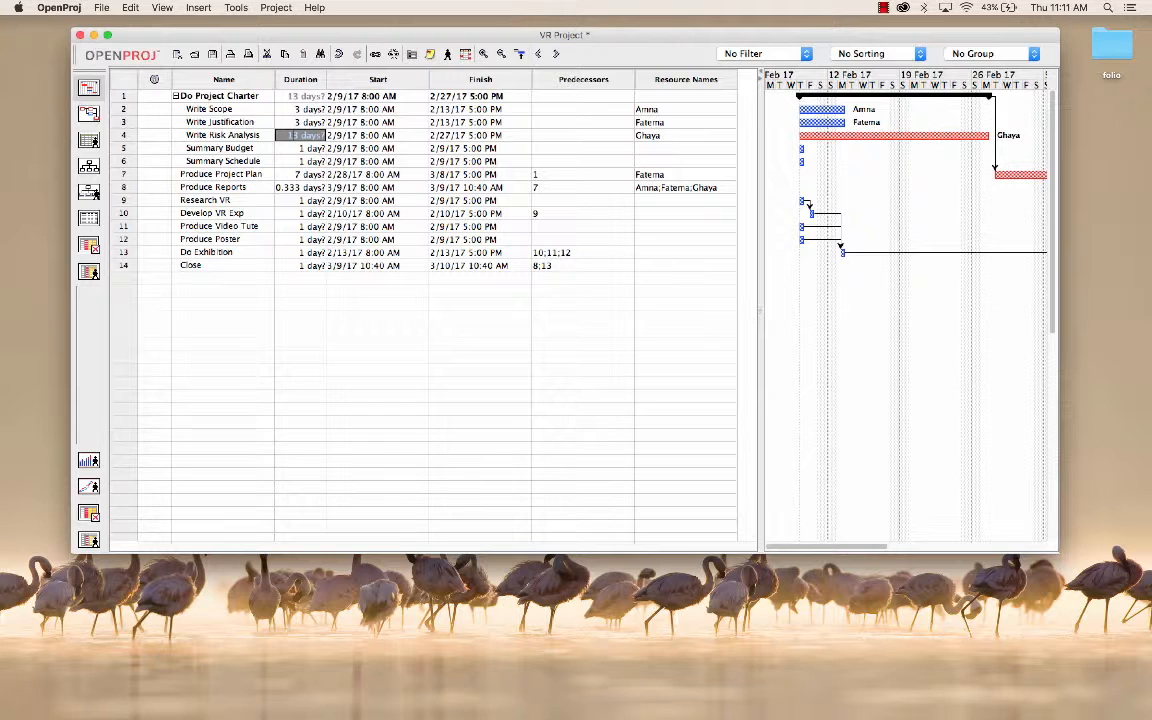
{"action": "key", "text": "Return"}
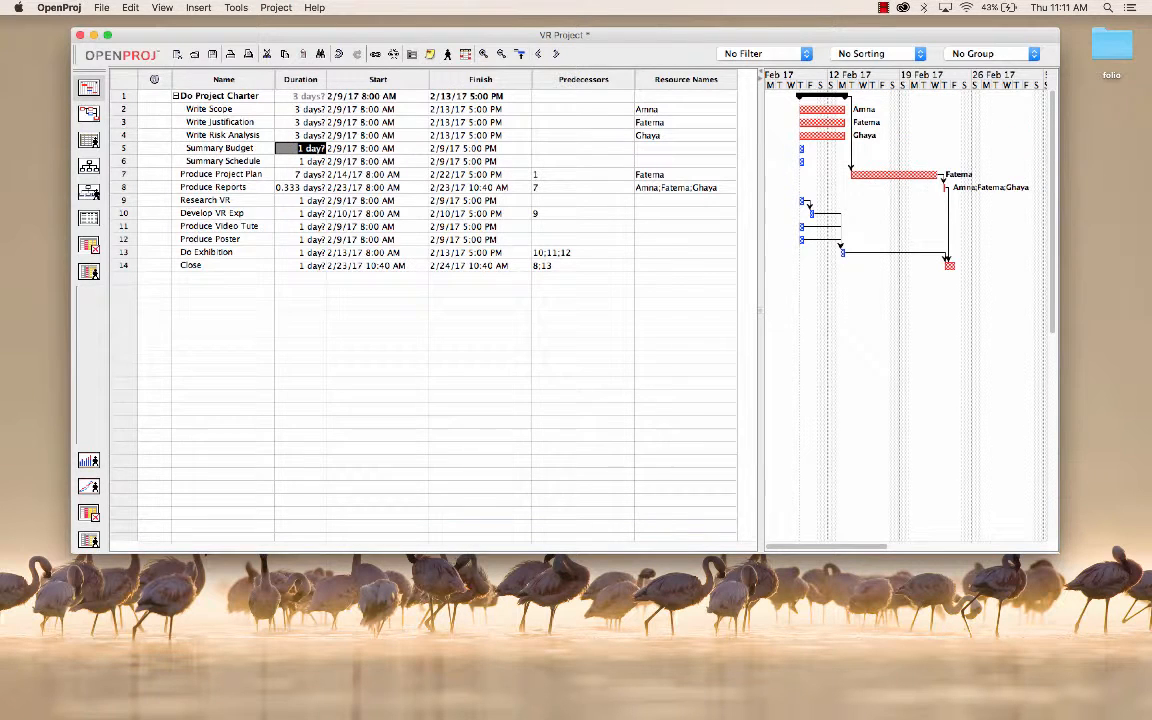
Step: Set the durations of Summary Budget and Summary Schedule to 7 days each
{"action": "left_click", "coordinate": [303, 148]}
{"action": "key", "text": "BackSpace"}
{"action": "type", "text": "7"}
{"action": "key", "text": "Return"}
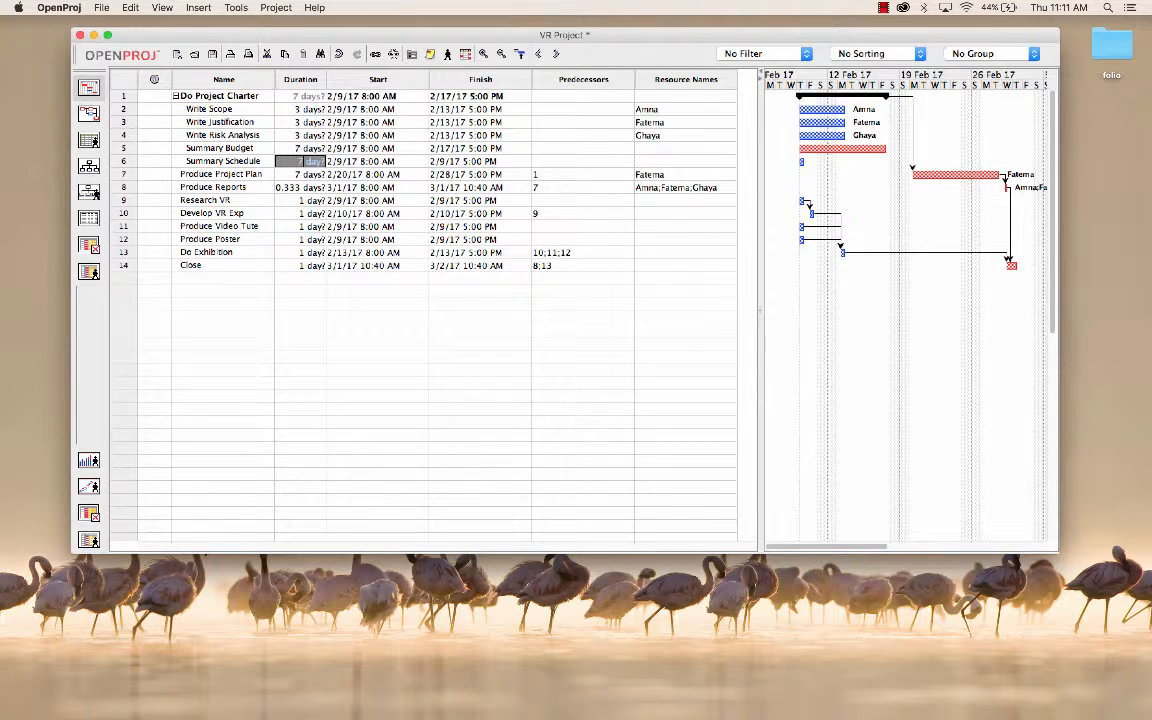
{"action": "key", "text": "Return"}
Step: Collapse the Do Project Charter summary task and expand it again to check its subtasks
{"action": "left_click", "coordinate": [300, 200]}
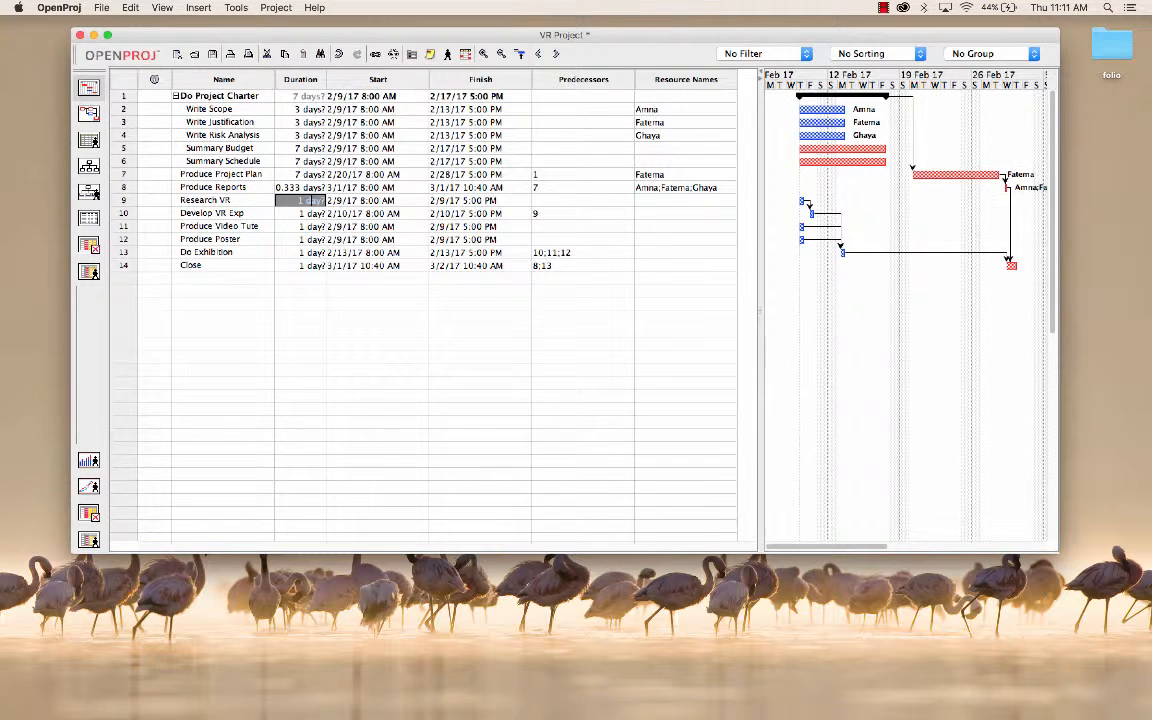
{"action": "left_click_drag", "start_coordinate": [565, 35], "coordinate": [512, 30]}
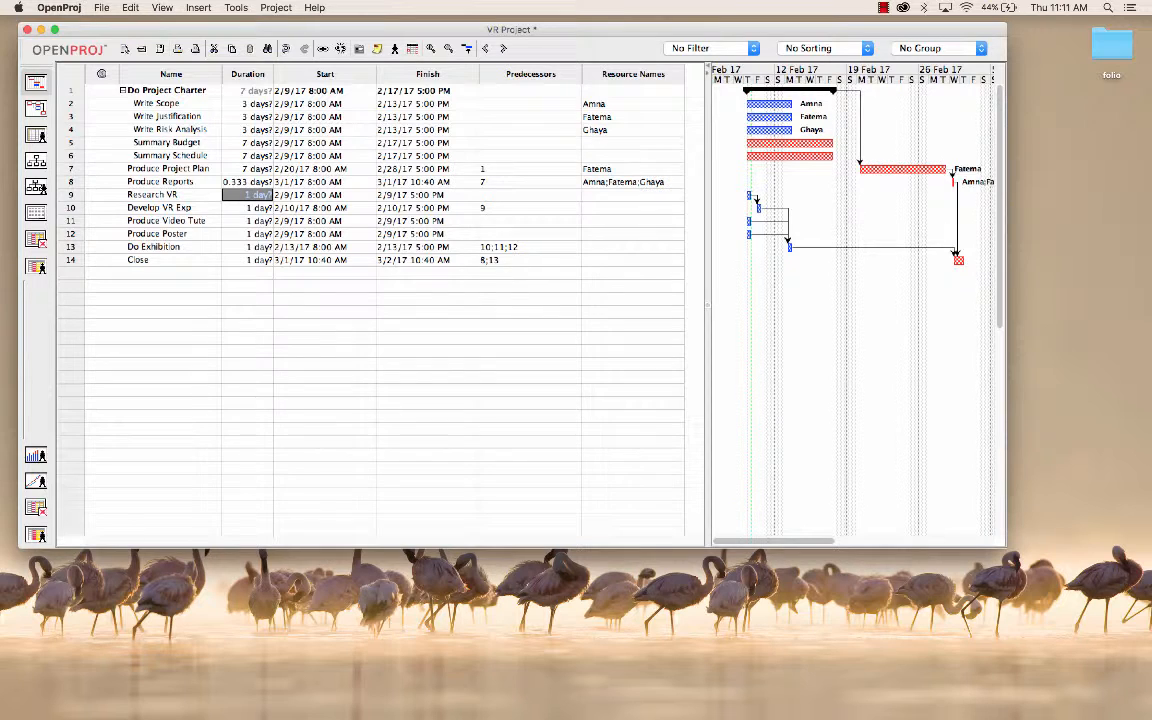
{"action": "left_click", "coordinate": [123, 91]}
{"action": "left_click", "coordinate": [123, 91]}
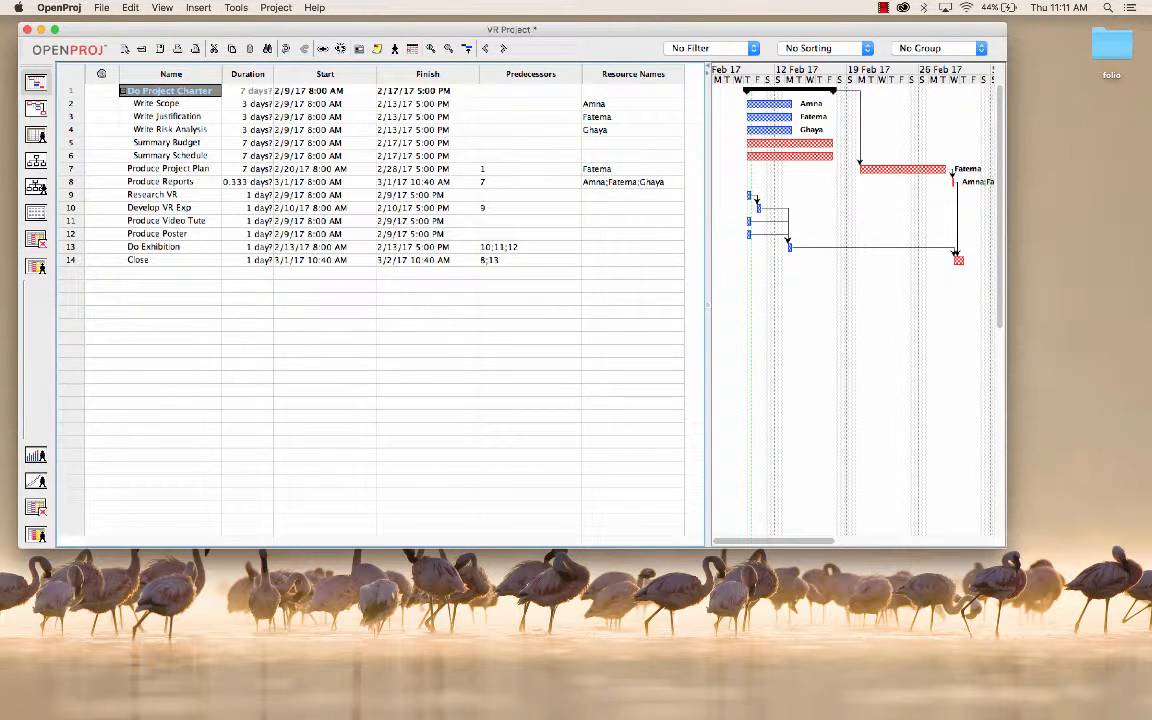
Step: Insert two blank task rows between Research VR and Develop VR Exp
{"action": "left_click", "coordinate": [158, 195]}
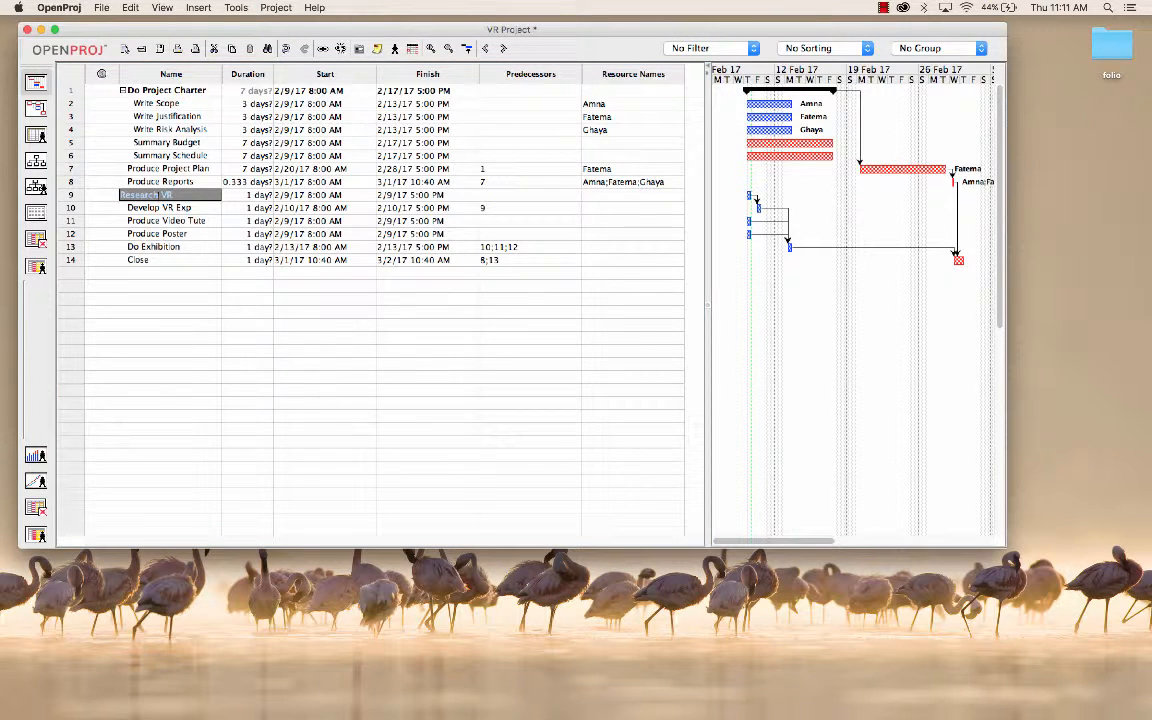
{"action": "left_click", "coordinate": [160, 208]}
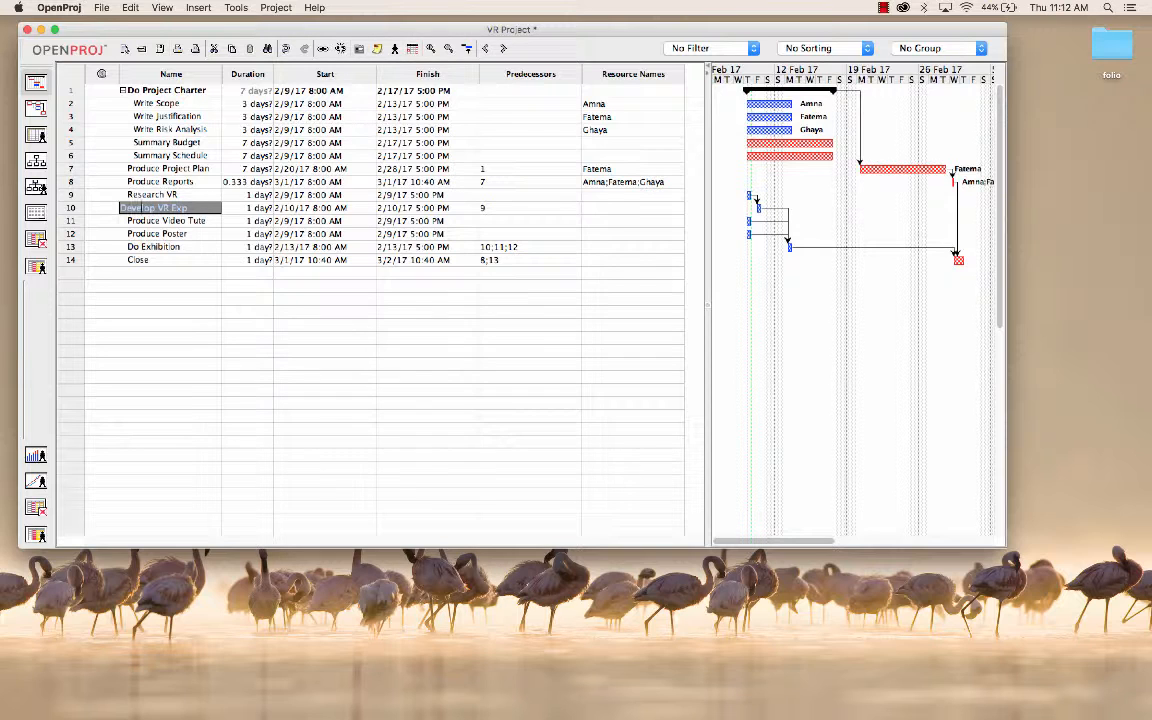
{"action": "key", "text": "Insert"}
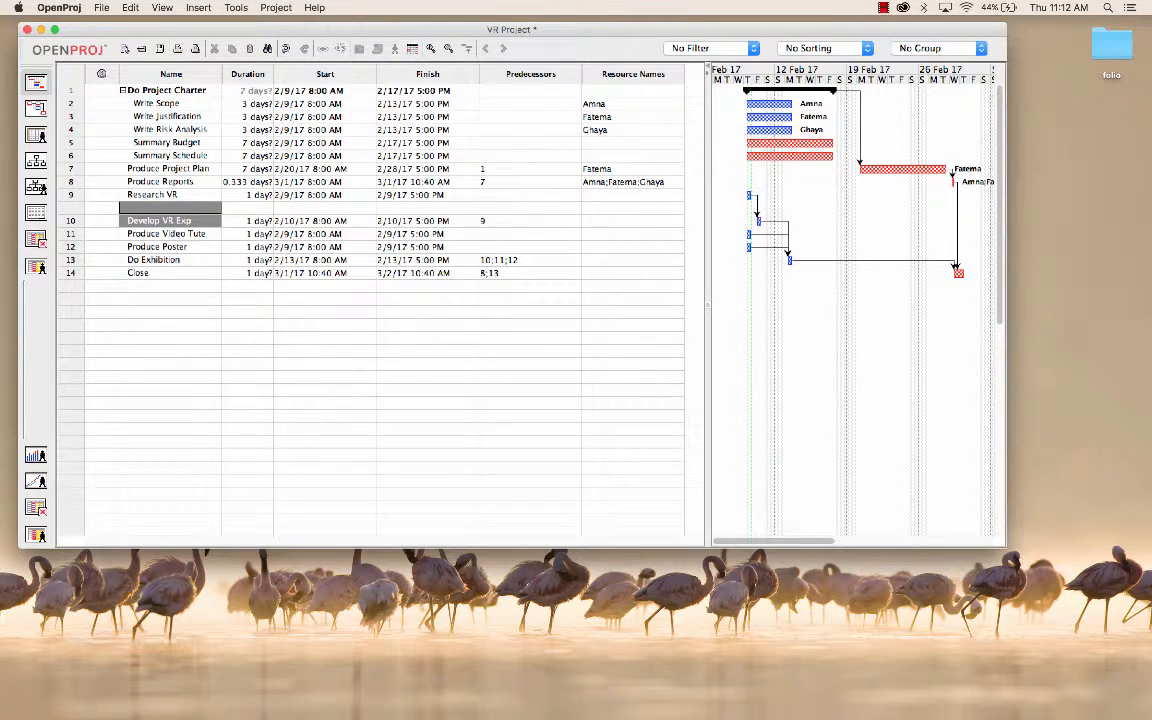
{"action": "key", "text": "Insert"}
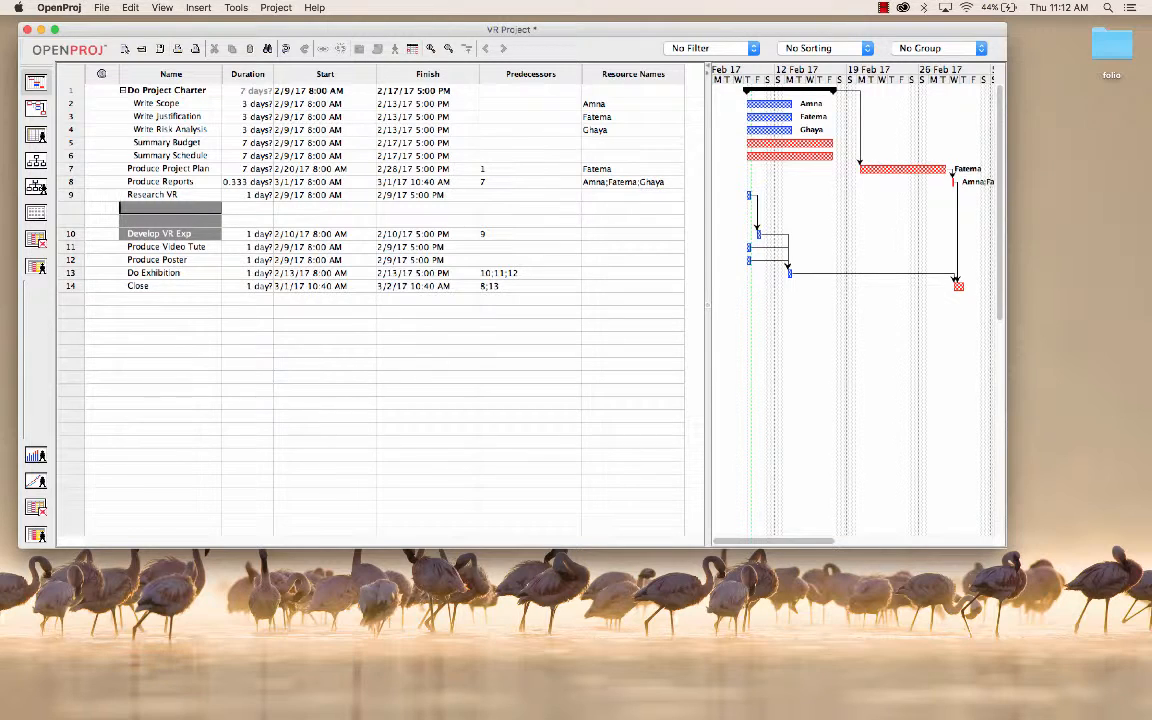
{"action": "left_click", "coordinate": [170, 221]}
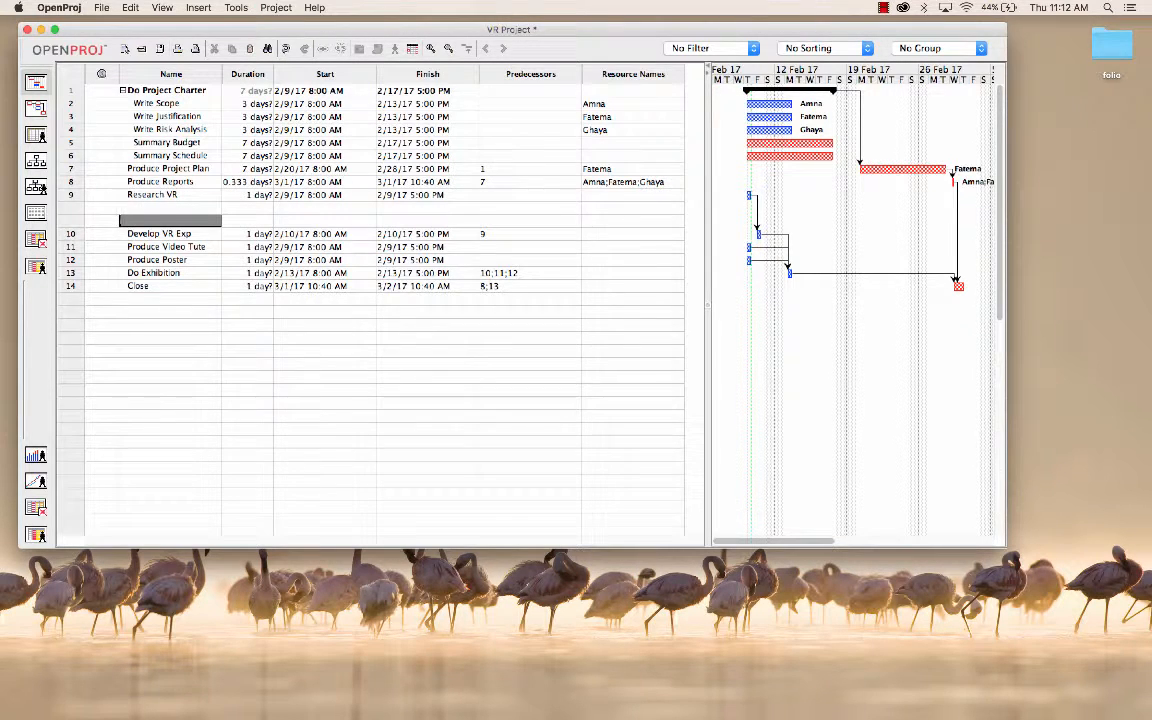
Step: Enter "Research VR Apps" as the task name in the first blank row below Research VR
{"action": "left_click", "coordinate": [170, 208]}
{"action": "type", "text": "D"}
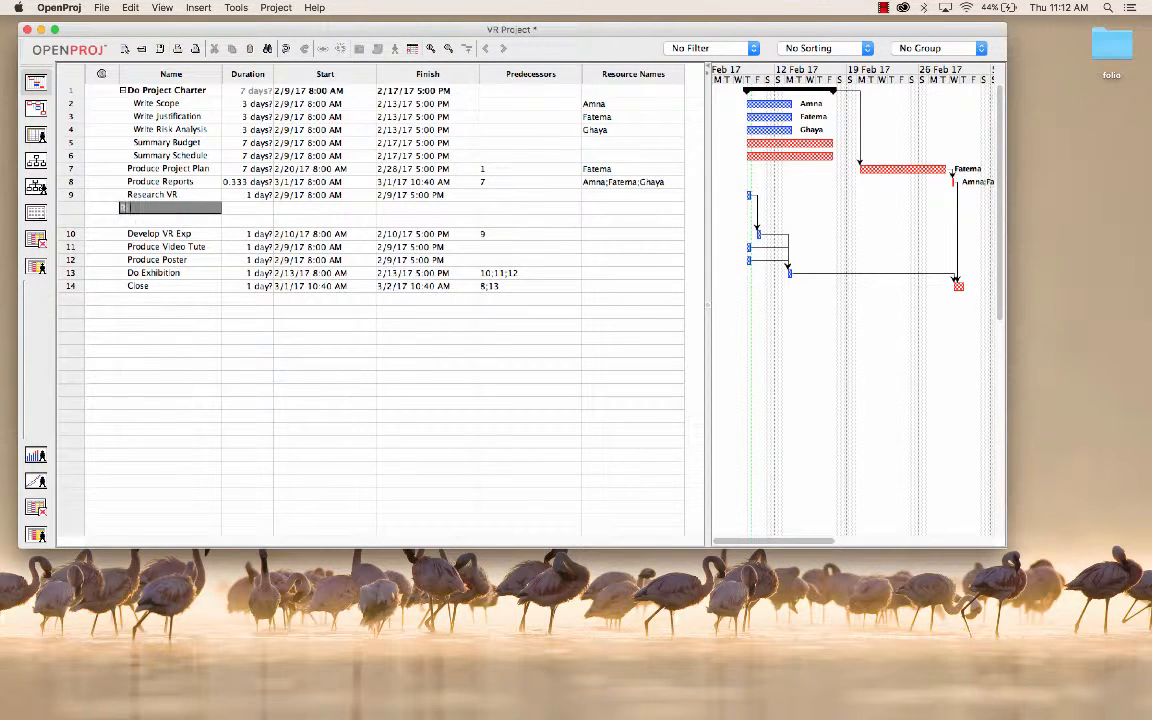
{"action": "type", "text": "esearch VR Appls"}
{"action": "key", "text": "Return"}
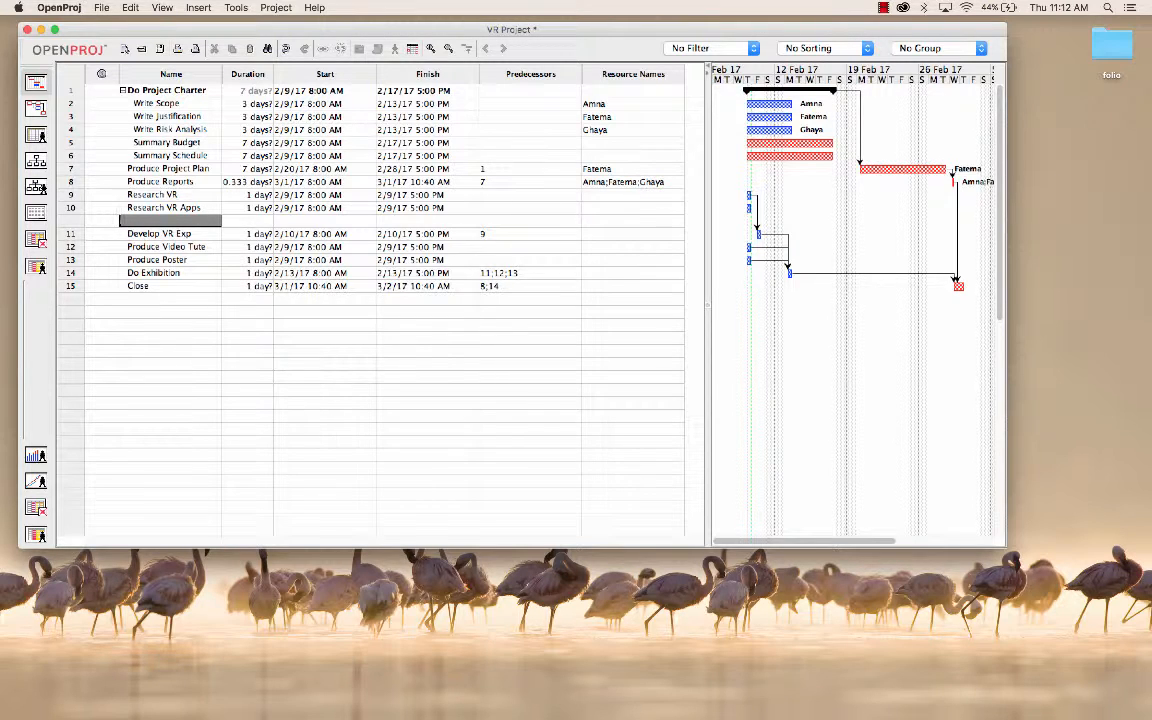
Step: Enter "Research 360 Cameras" as the task name in the remaining blank row above Develop VR Exp
{"action": "type", "text": "Research 360 Cameras"}
{"action": "key", "text": "Return"}
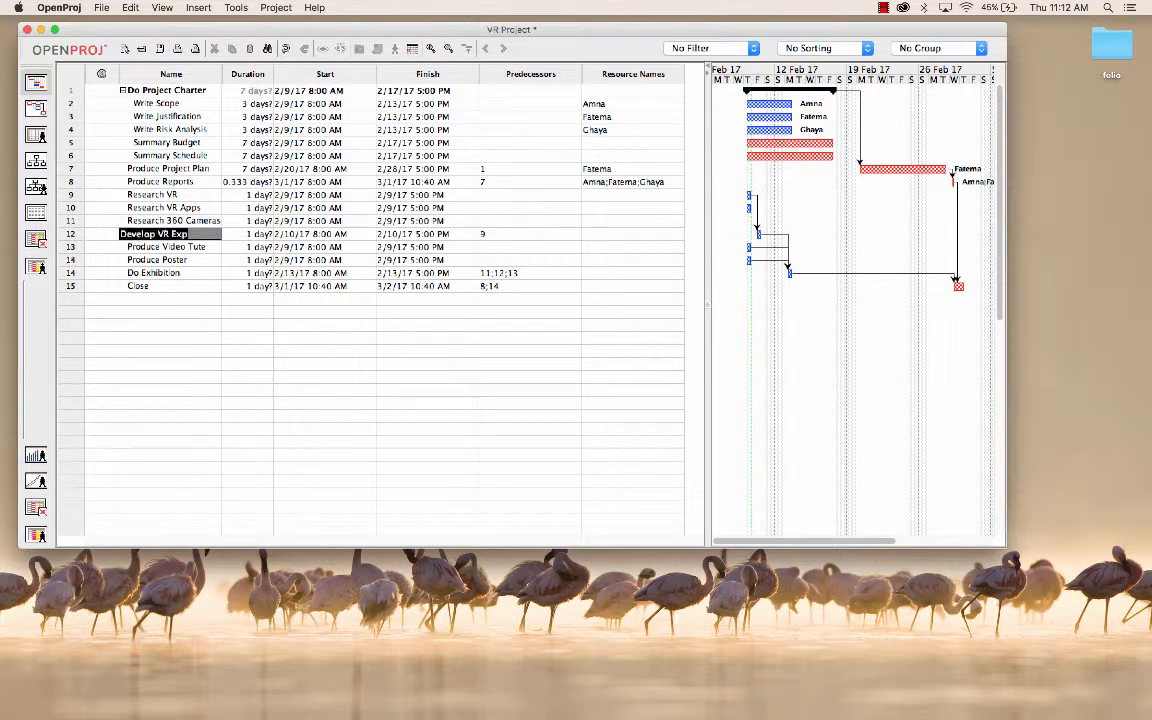
Step: Indent Research VR Apps and Research 360 Cameras together as subtasks of Research VR
{"action": "left_click", "coordinate": [149, 208]}
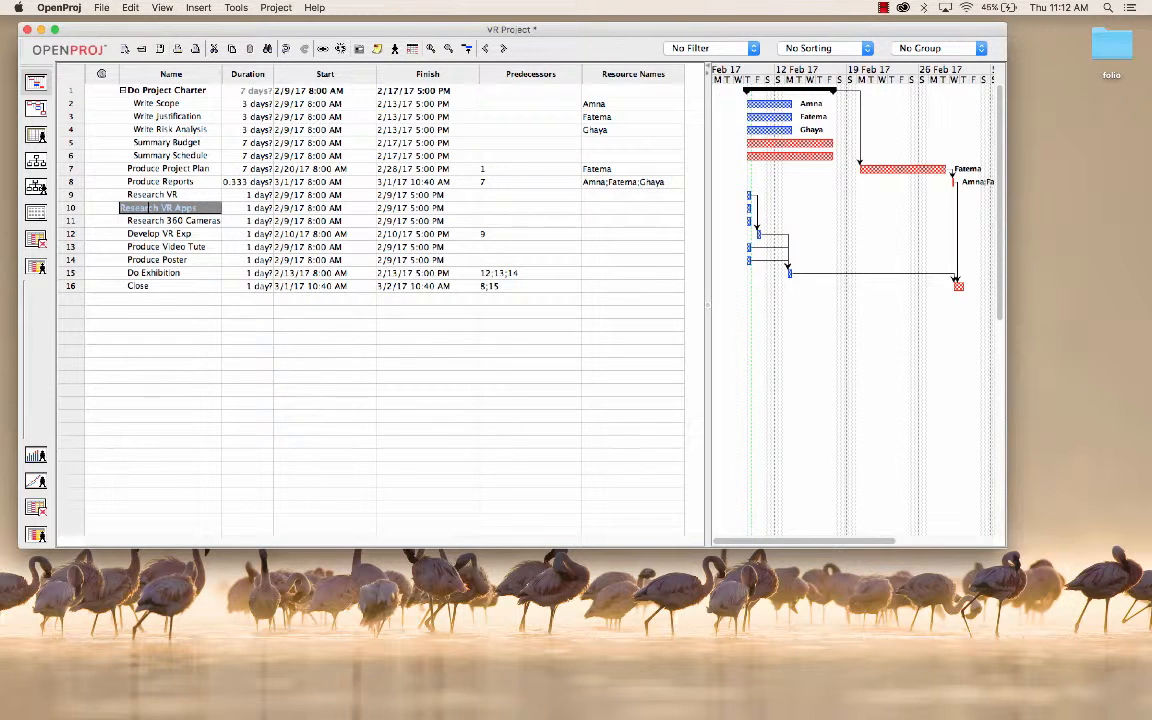
{"action": "left_click", "coordinate": [149, 221], "text": "shift"}
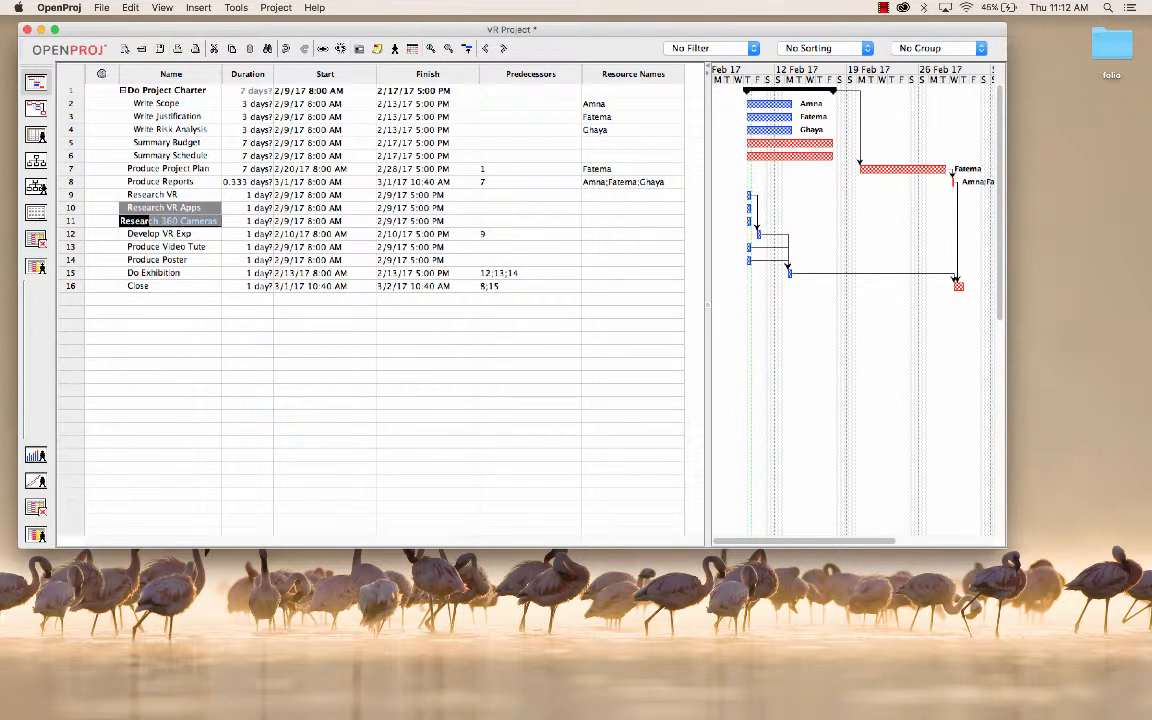
{"action": "left_click", "coordinate": [503, 48]}
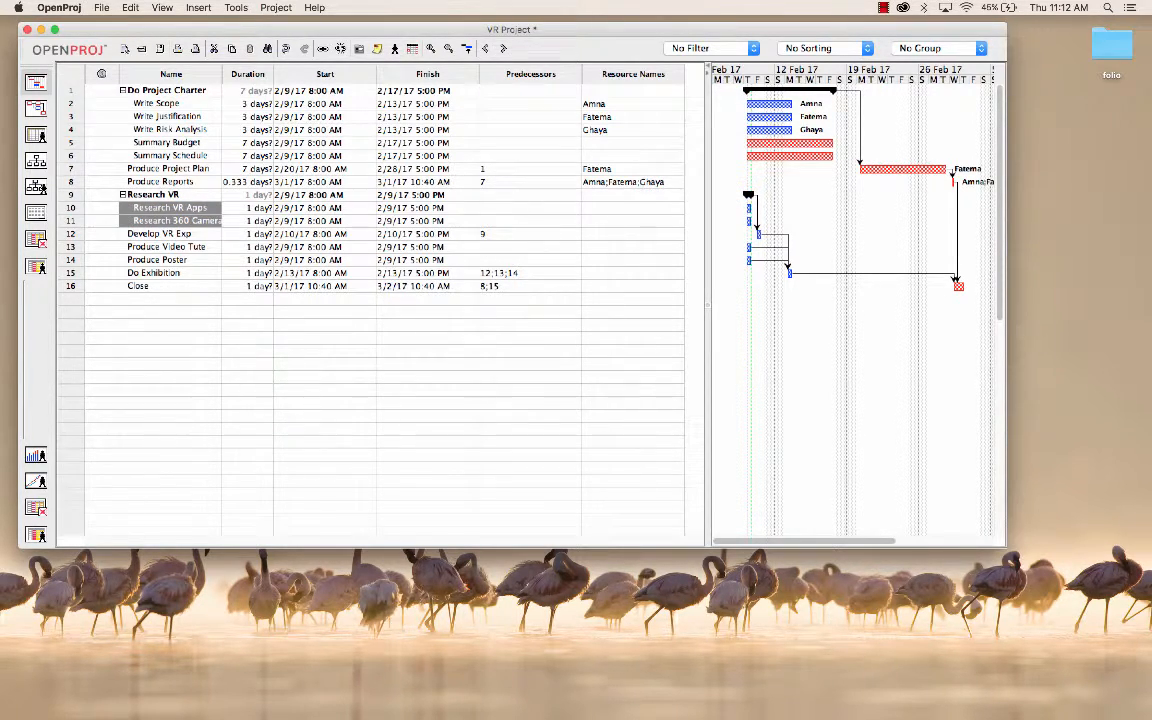
Step: Insert two blank task rows between Research 360 Cameras and Develop VR Exp
{"action": "left_click", "coordinate": [162, 208]}
{"action": "left_click", "coordinate": [158, 221]}
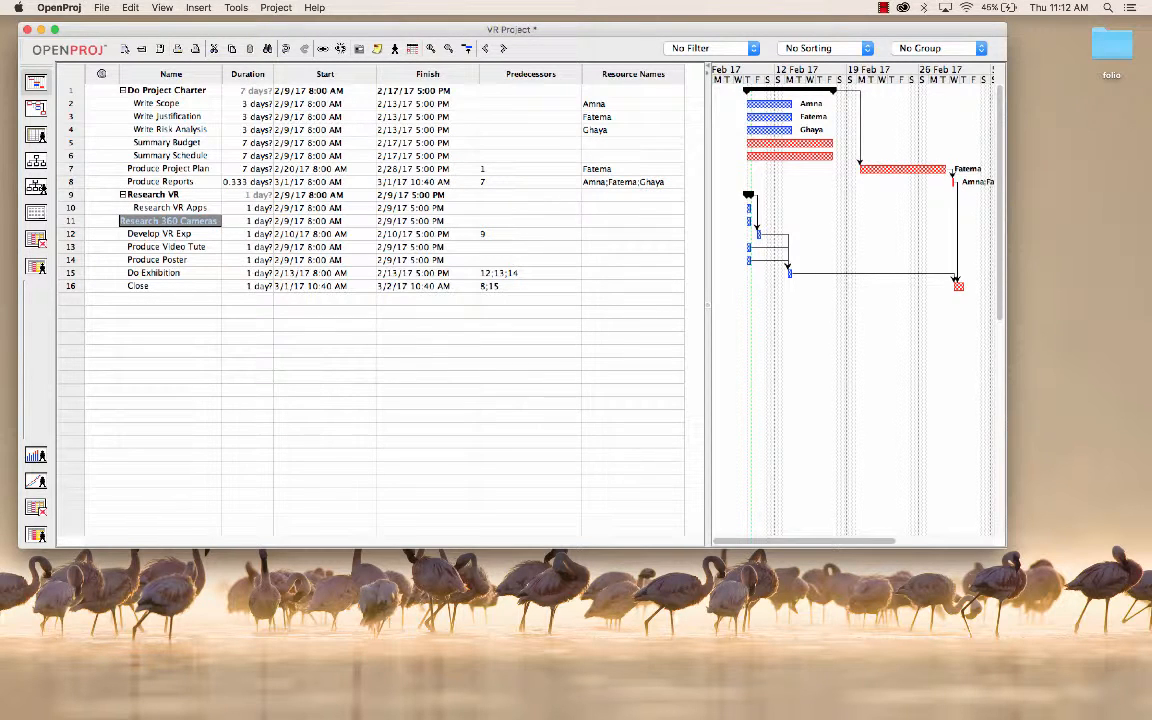
{"action": "key", "text": "Return"}
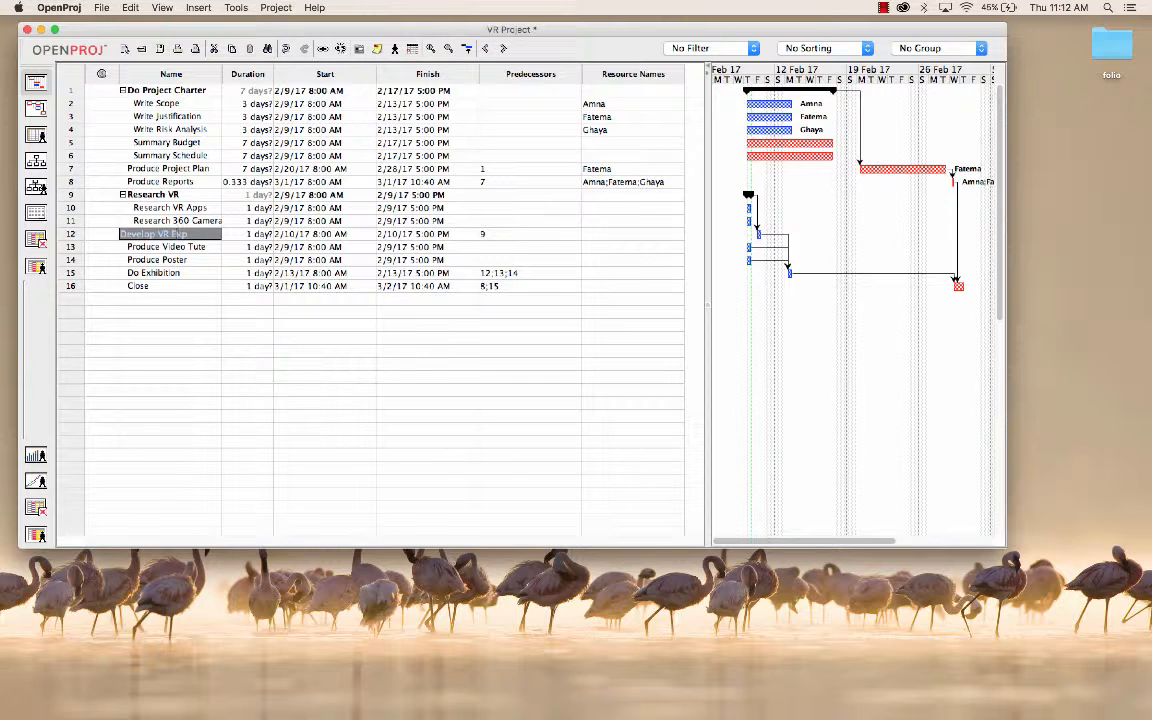
{"action": "key", "text": "Insert"}
{"action": "key", "text": "Insert"}
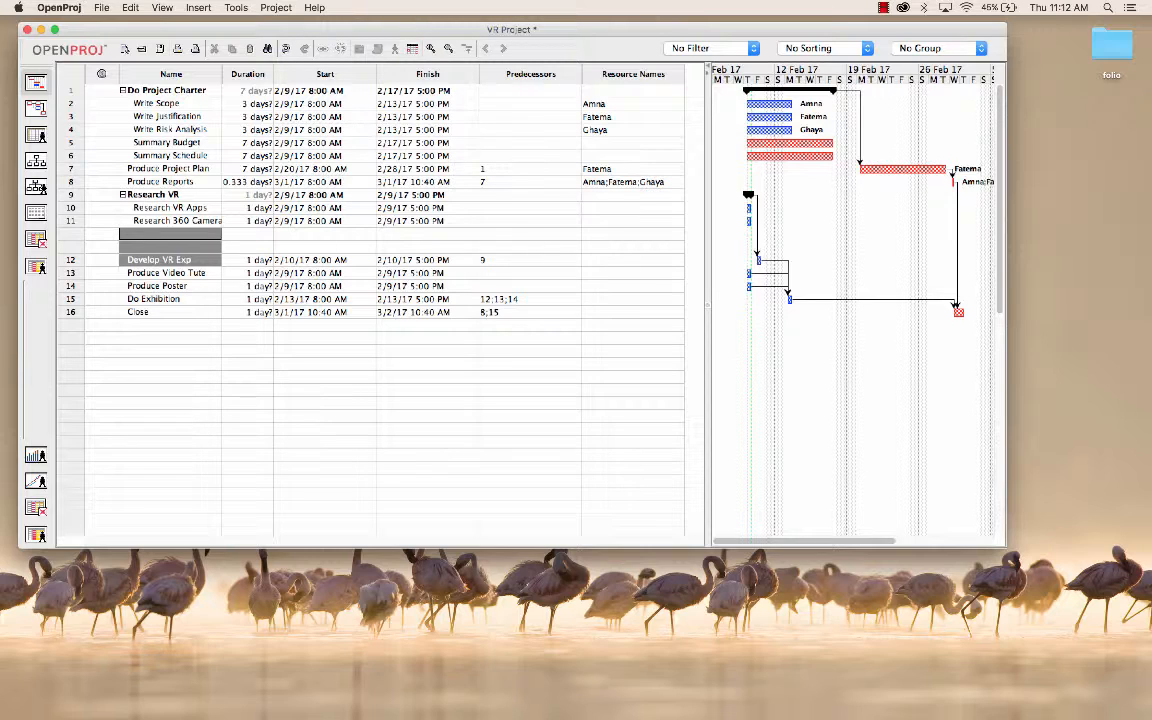
Step: Enter "Research Phone panorama" as the task name in the first blank row below Research 360 Cameras
{"action": "type", "text": "Resea"}
{"action": "type", "text": "rch"}
{"action": "type", "text": " Phone"}
{"action": "type", "text": " pand"}
{"action": "type", "text": "rama"}
{"action": "type", "text": "s"}
{"action": "key", "text": "Return"}
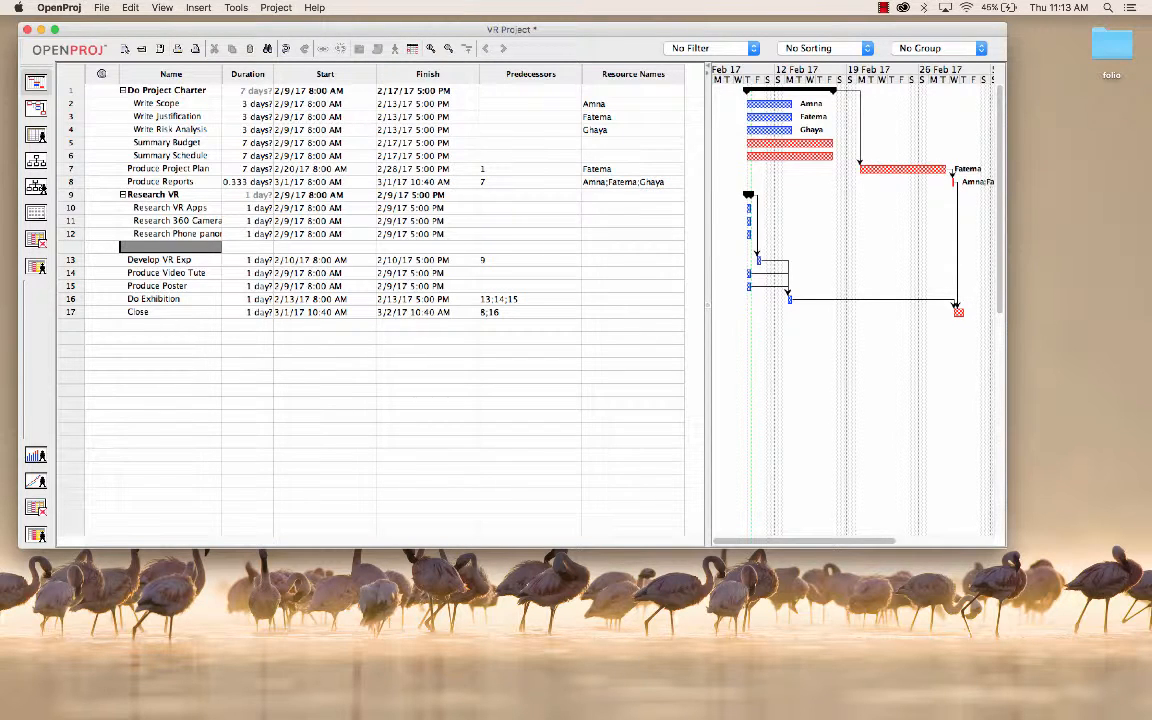
Step: Enter "Research 360 Video" as the task name in the blank row below Research Phone panorama
{"action": "type", "text": "Research"}
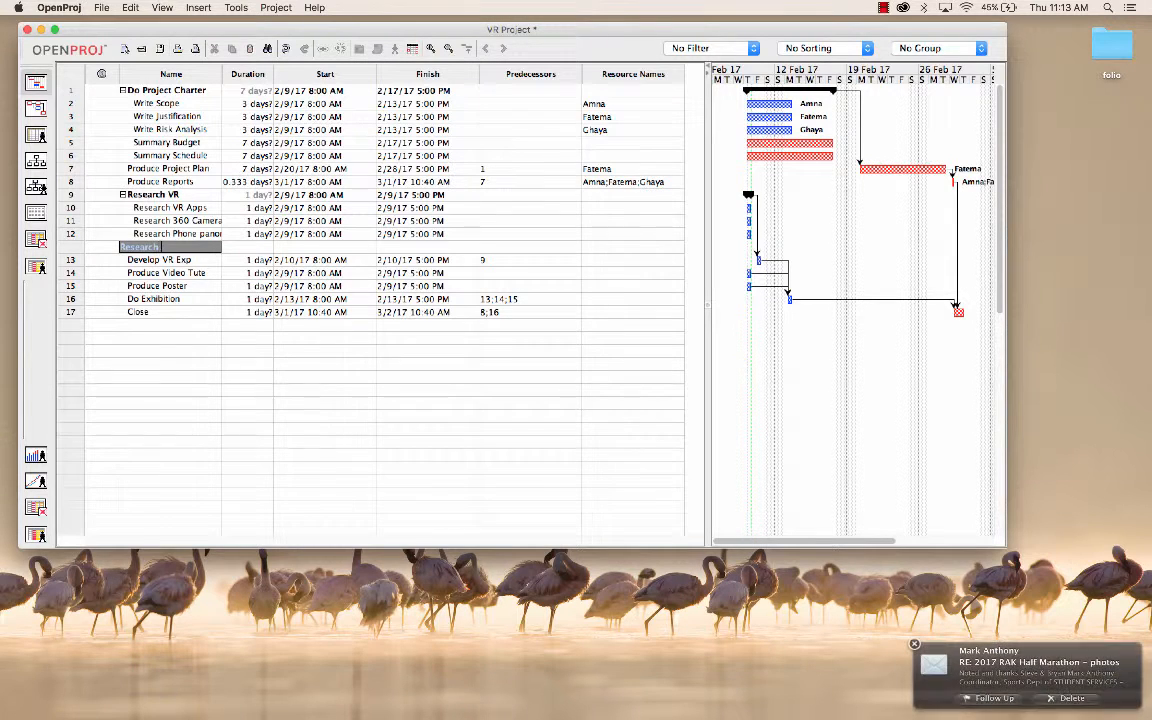
{"action": "type", "text": " 3"}
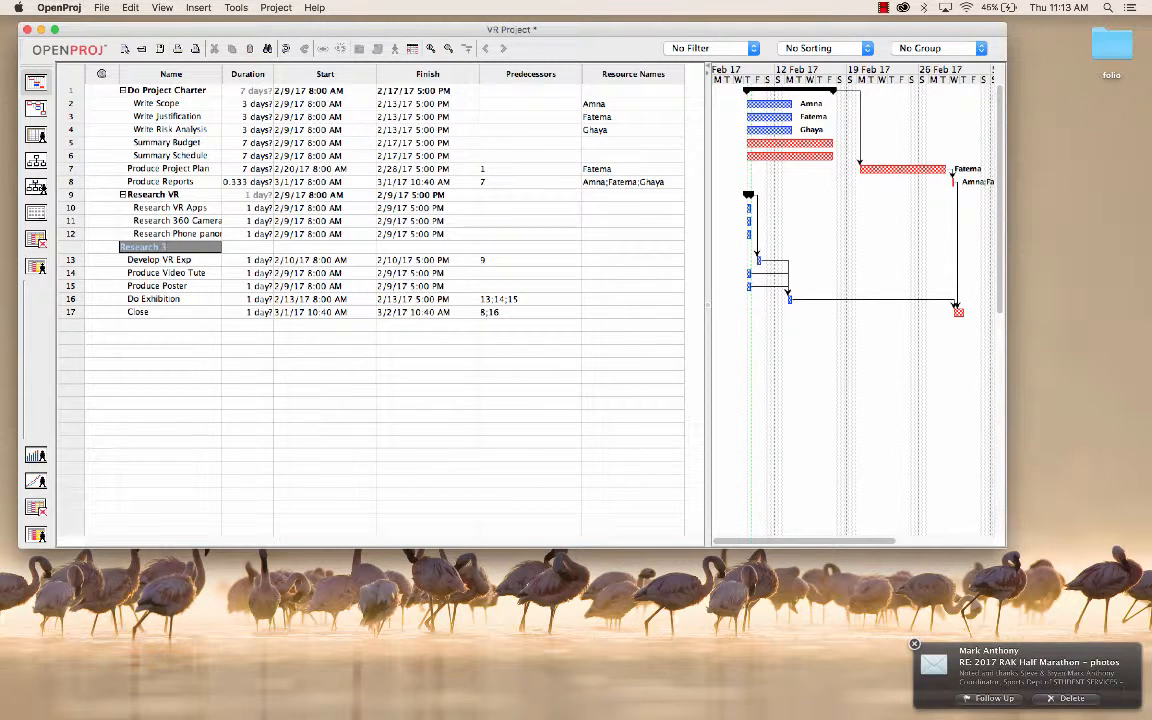
{"action": "type", "text": "60 Video"}
{"action": "key", "text": "Return"}
Step: Indent Research Phone panorama and Research 360 Video together as subtasks of Research 360 Cameras
{"action": "left_click", "coordinate": [171, 234]}
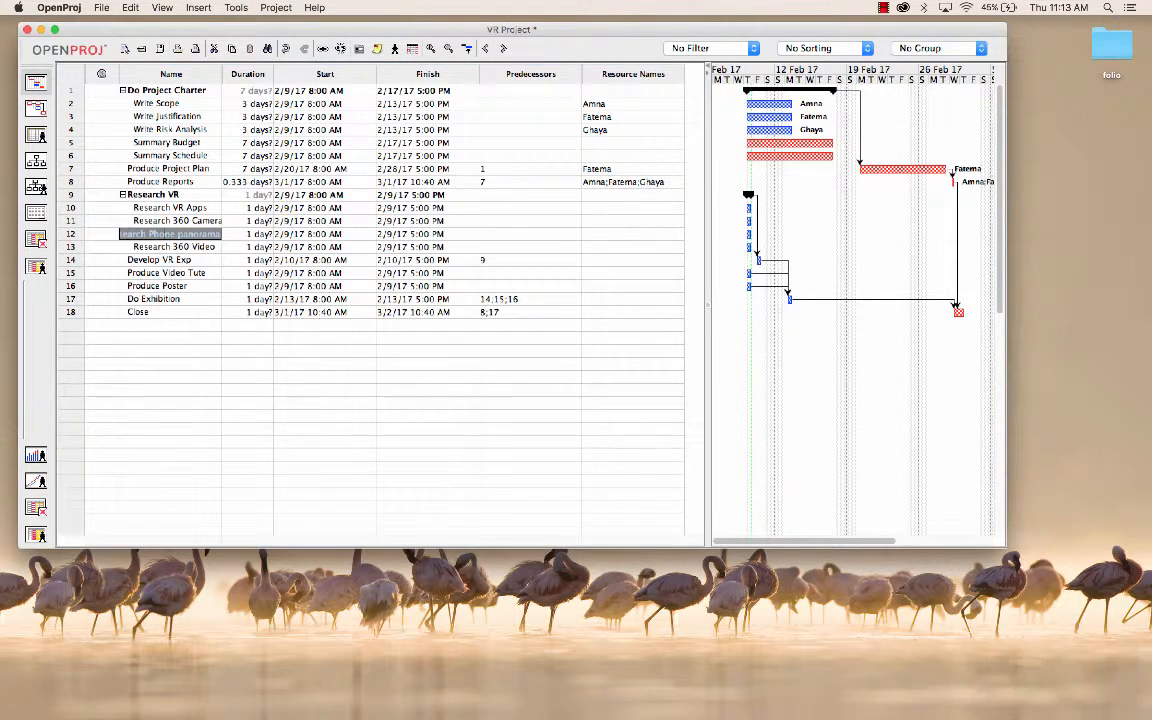
{"action": "left_click", "coordinate": [173, 247], "text": "shift"}
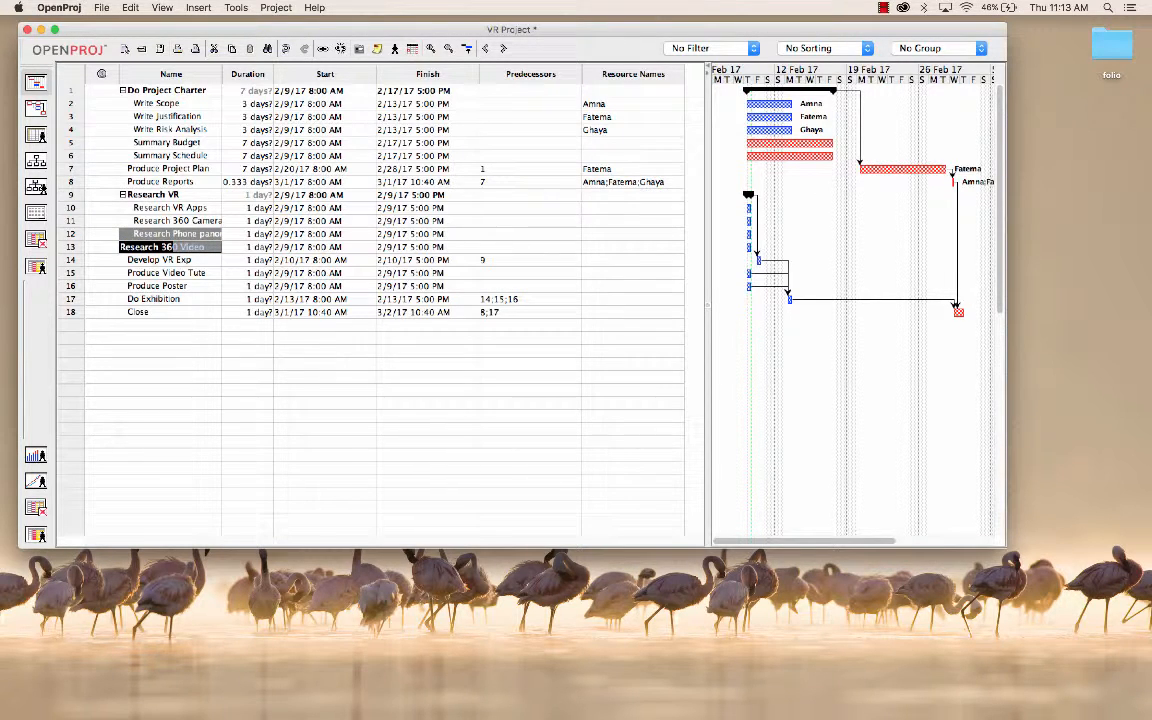
{"action": "left_click", "coordinate": [503, 48]}
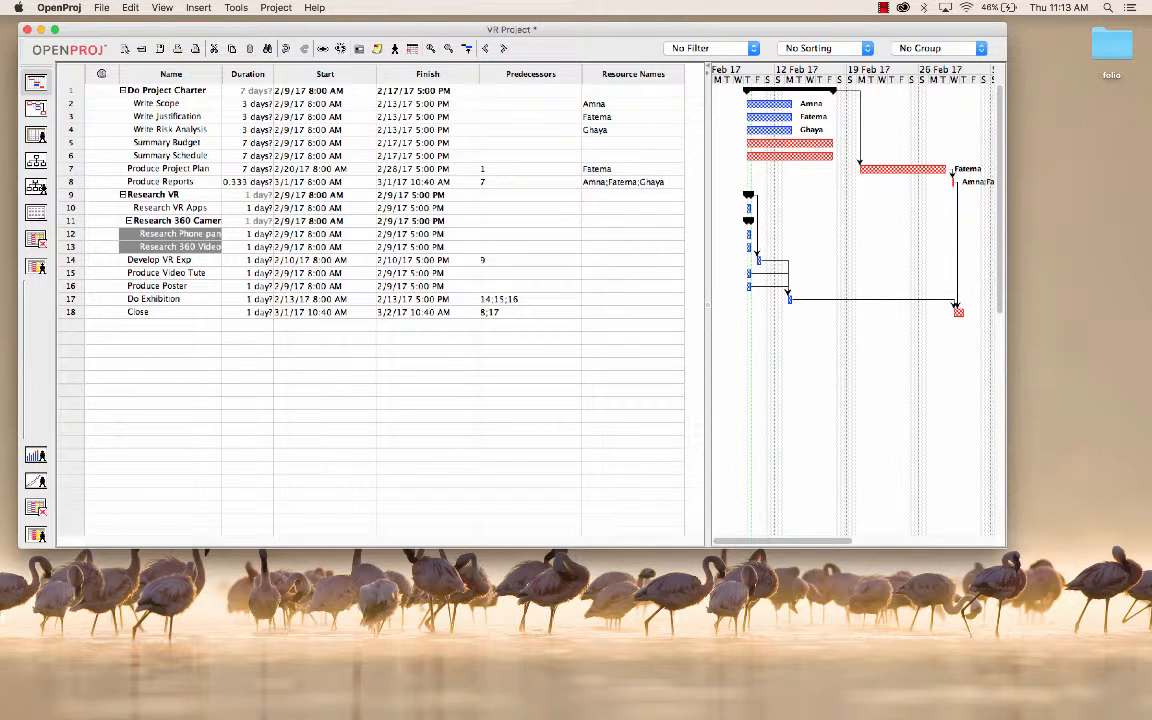
Step: Collapse and re-expand the Research 360 Cameras, Research VR and Do Project Charter summary tasks to examine the subtask hierarchy
{"action": "left_click", "coordinate": [129, 221]}
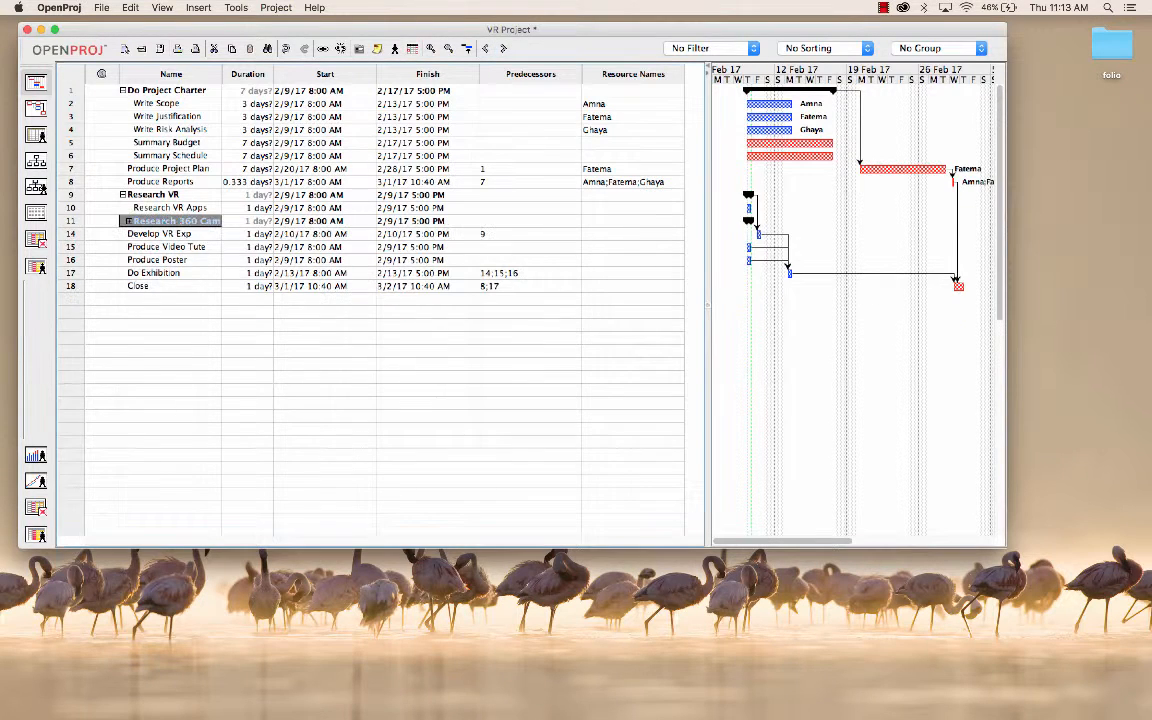
{"action": "left_click", "coordinate": [123, 195]}
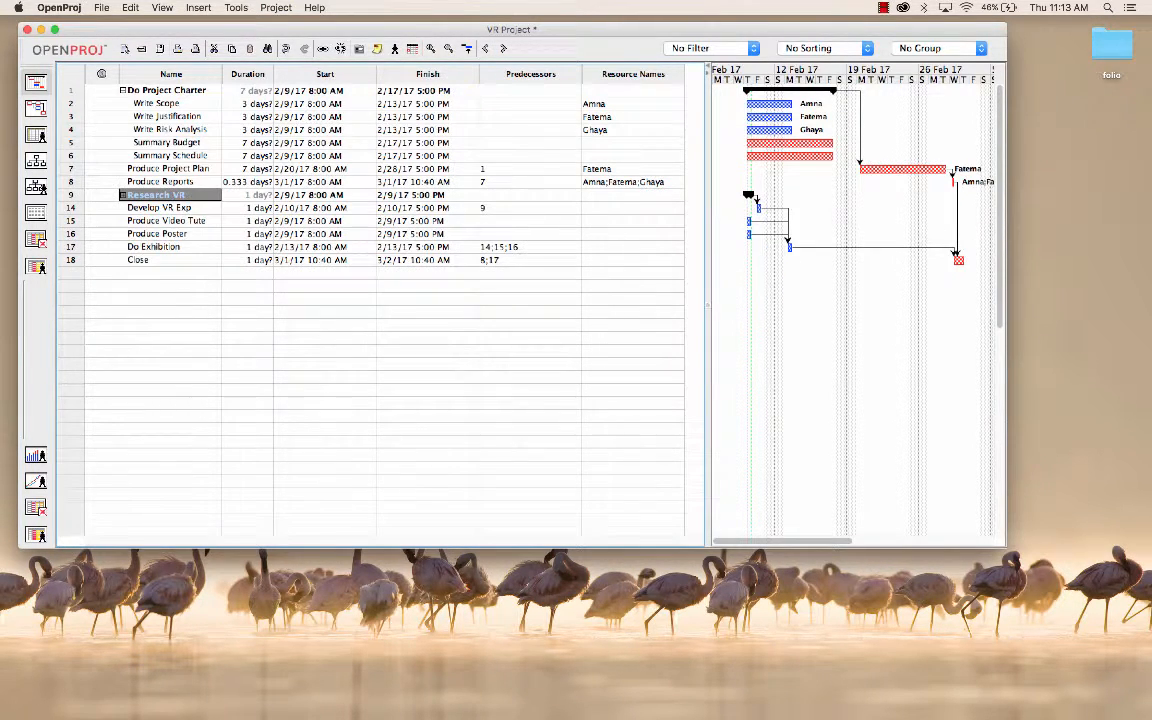
{"action": "left_click", "coordinate": [123, 195]}
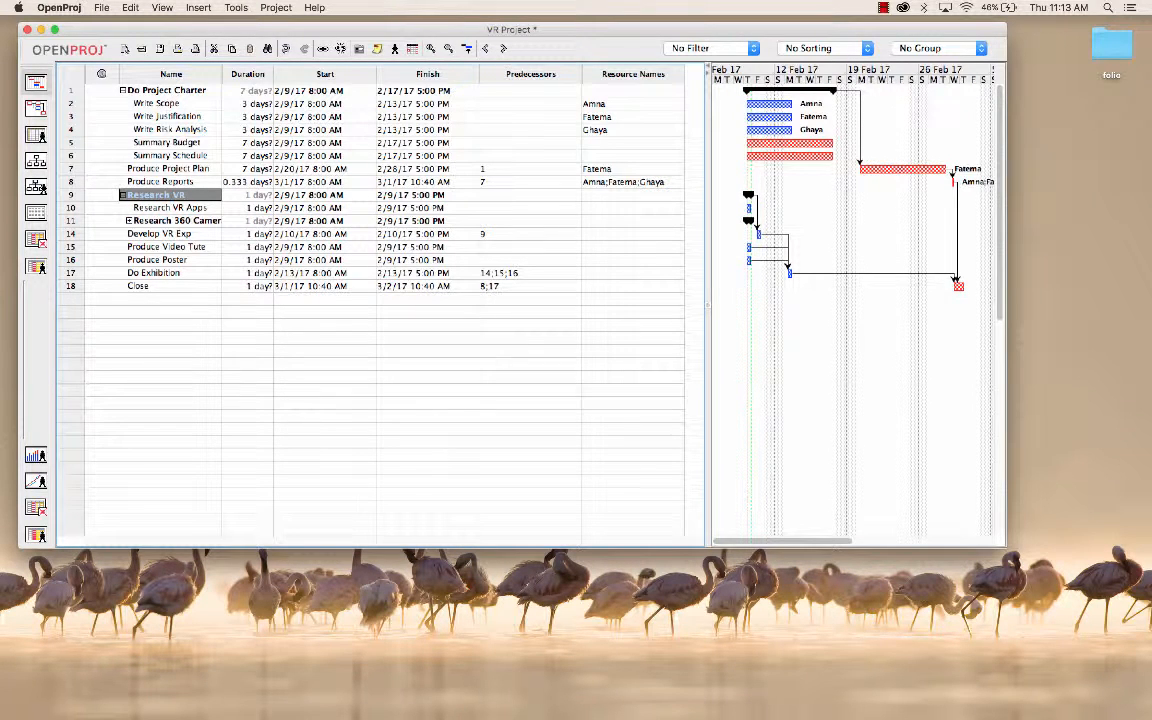
{"action": "left_click", "coordinate": [129, 221]}
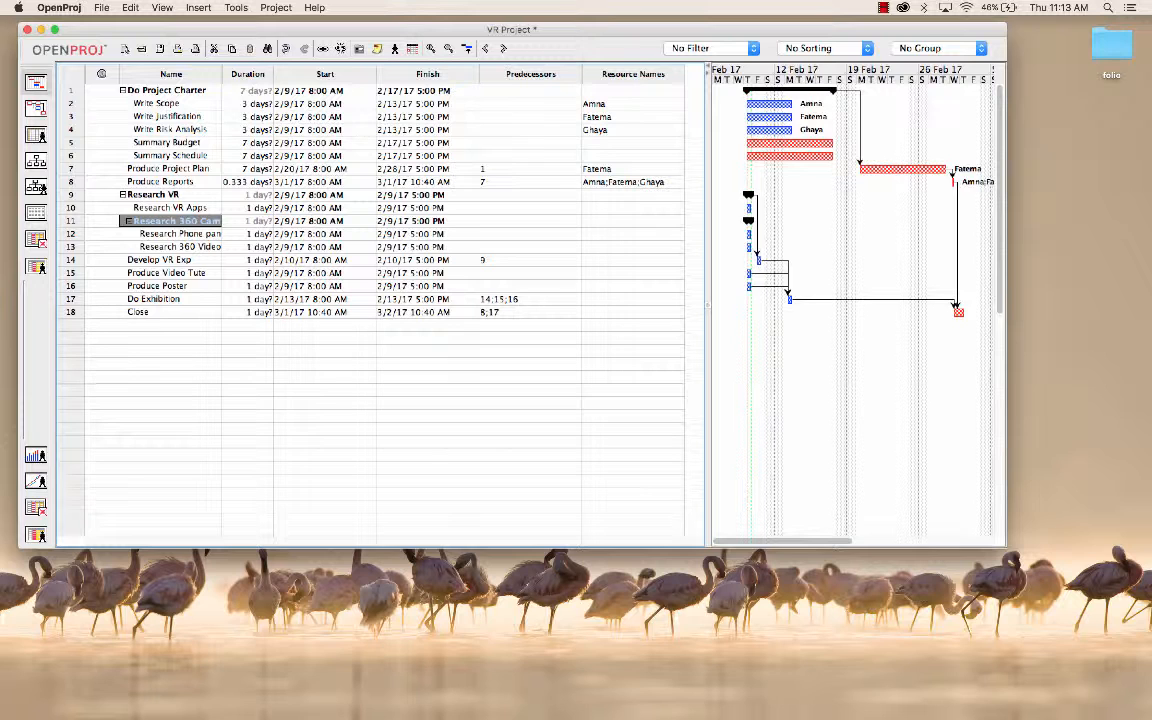
{"action": "left_click", "coordinate": [129, 221]}
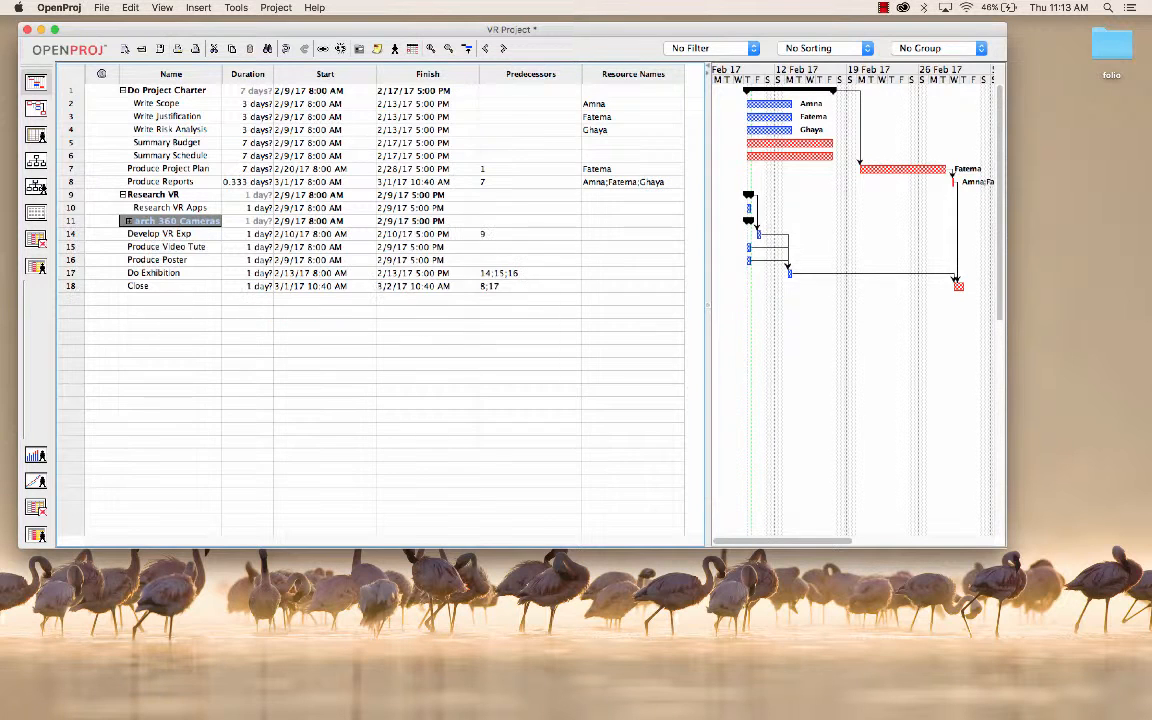
{"action": "left_click", "coordinate": [123, 195]}
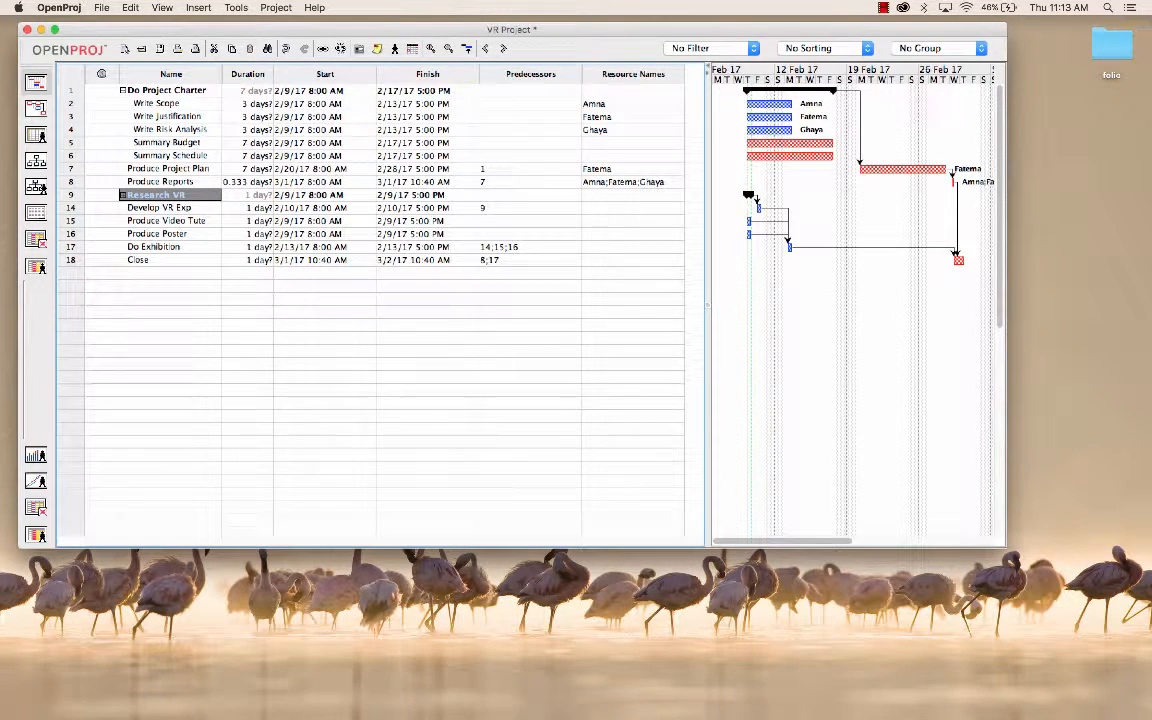
{"action": "left_click", "coordinate": [123, 91]}
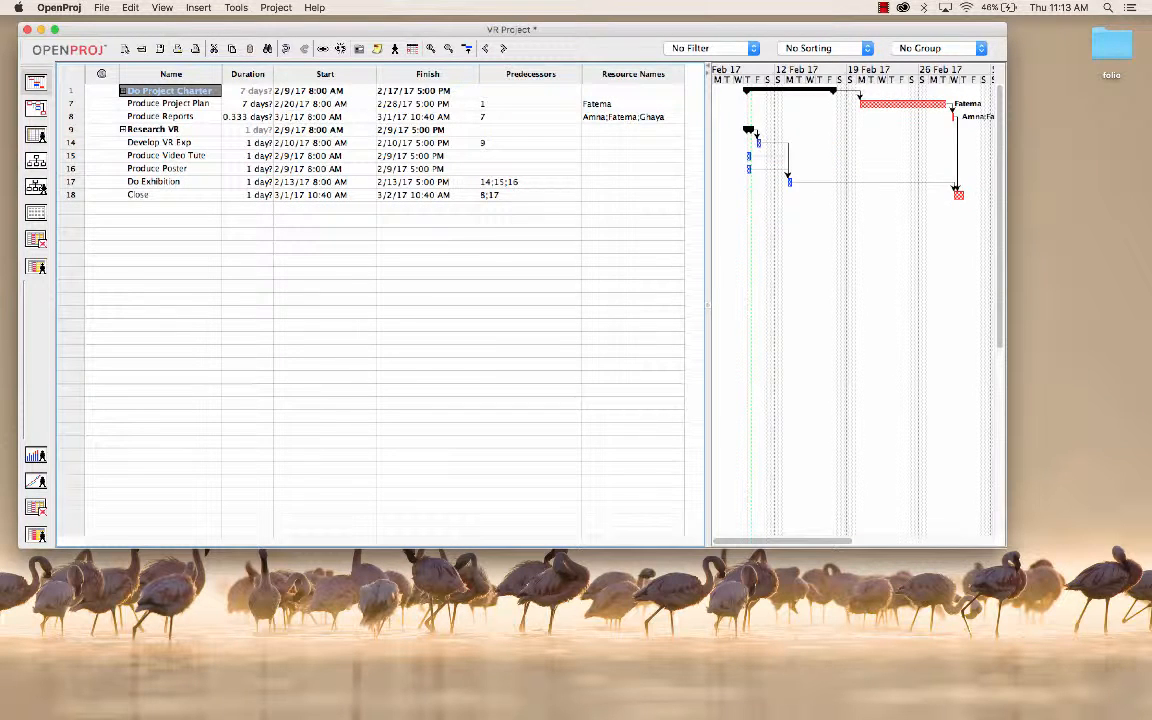
{"action": "left_click", "coordinate": [123, 91]}
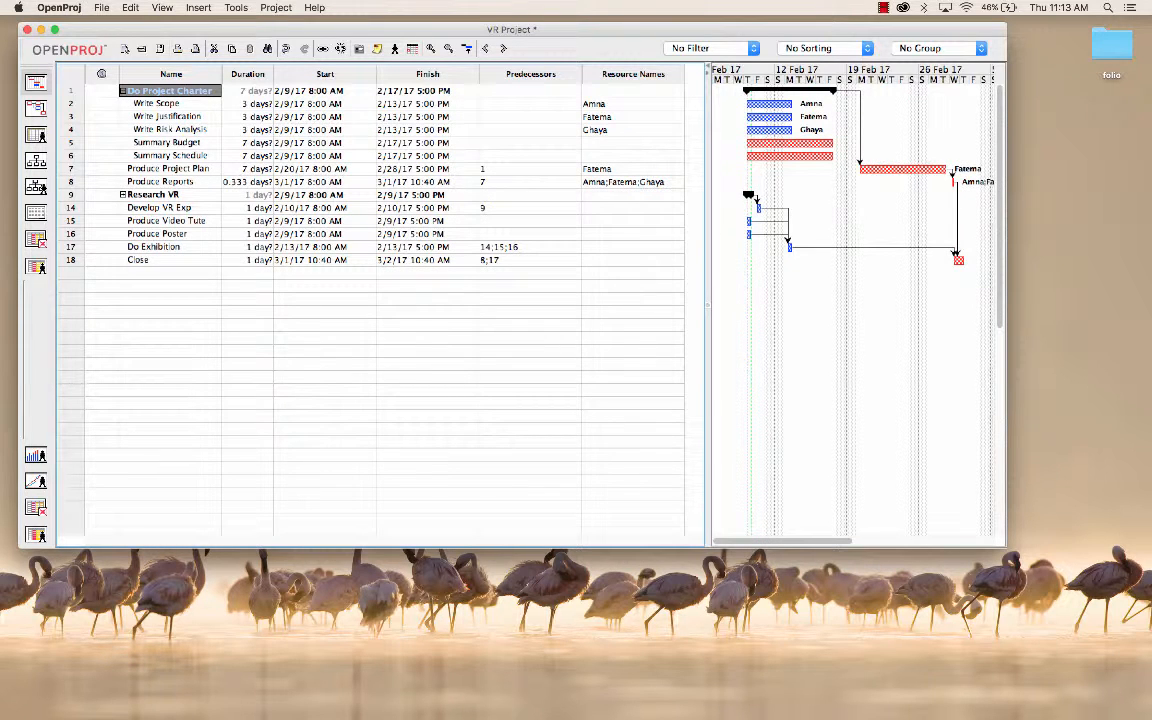
{"action": "left_click", "coordinate": [123, 195]}
{"action": "left_click", "coordinate": [129, 221]}
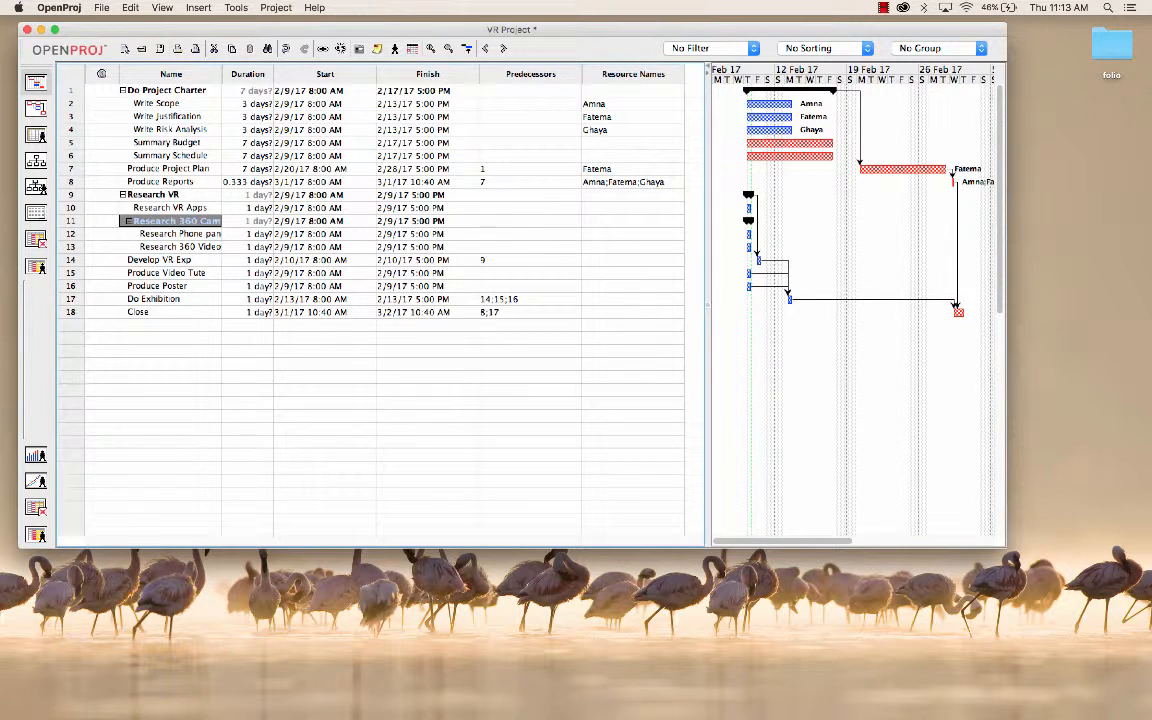
Step: Show the project as a network diagram and look over its task boxes and dependency arrows from start to Close
{"action": "left_click", "coordinate": [36, 135]}
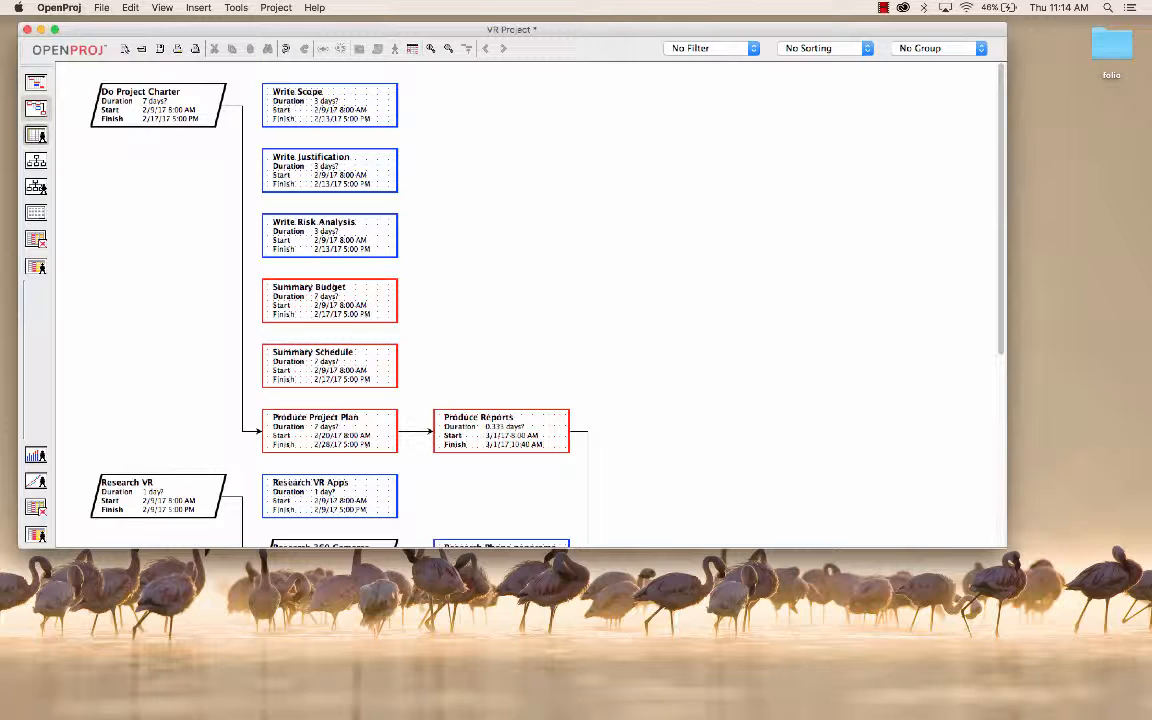
{"action": "scroll", "coordinate": [530, 300], "scroll_direction": "down", "scroll_amount": 10}
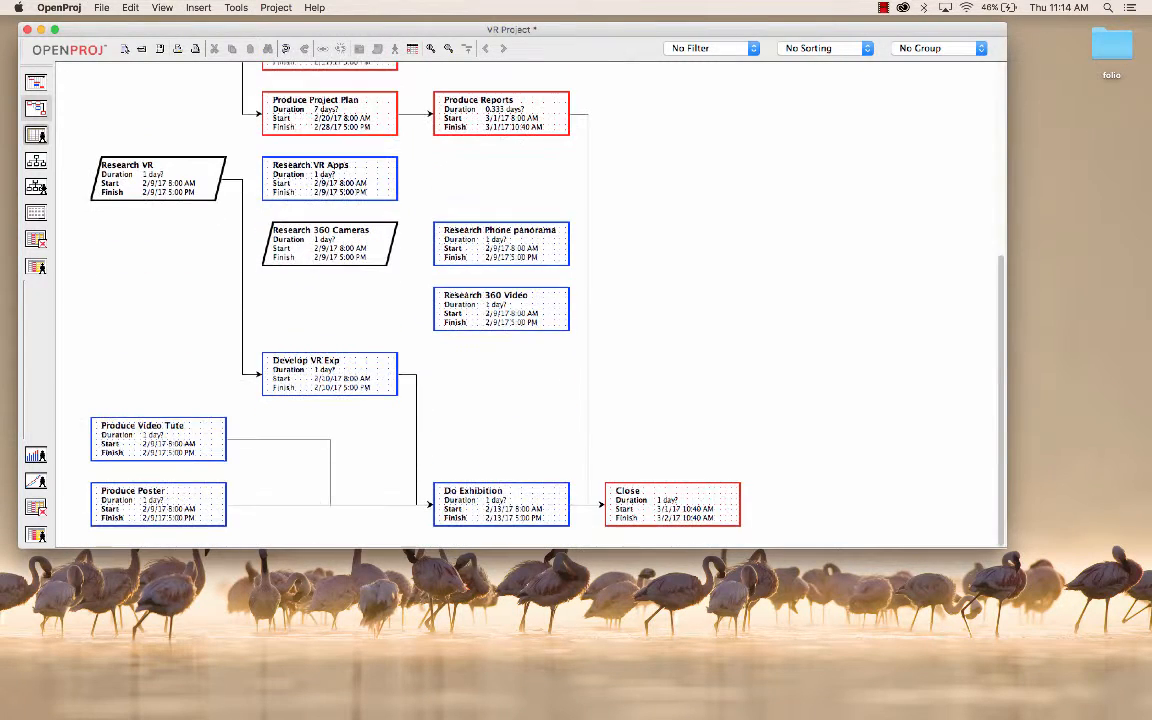
{"action": "scroll", "coordinate": [530, 300], "scroll_direction": "up", "scroll_amount": 10}
{"action": "scroll", "coordinate": [530, 300], "scroll_direction": "up", "scroll_amount": 1}
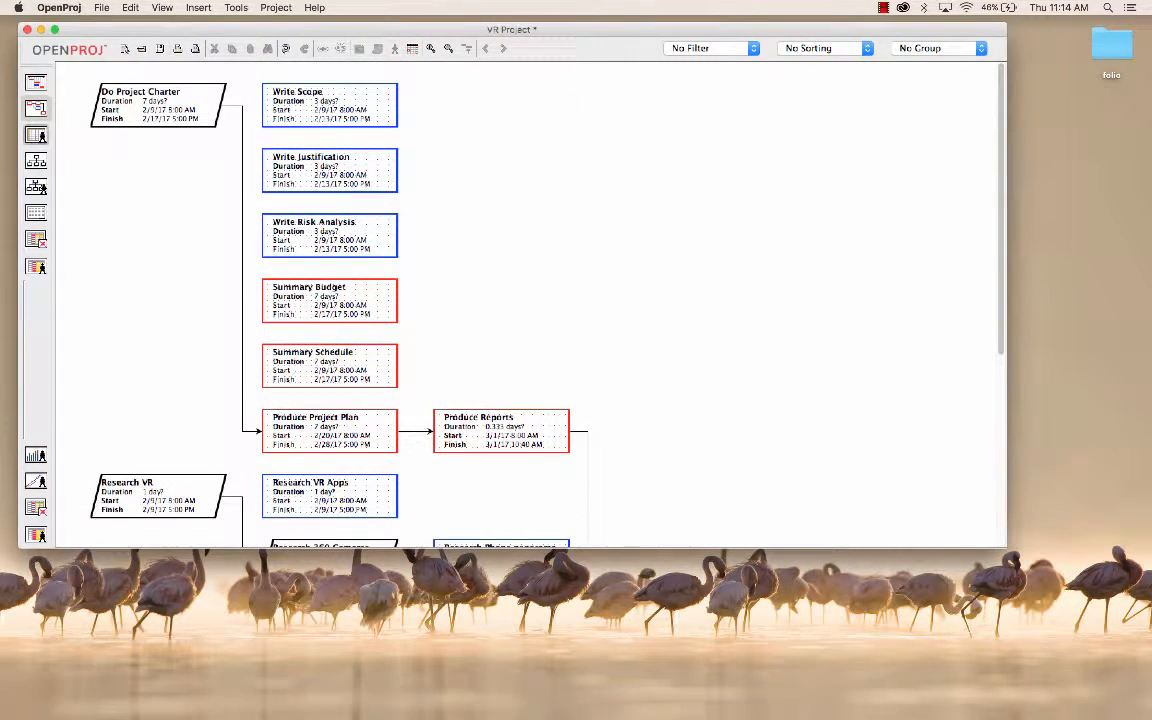
Step: Collapse the Do Project Charter and Research VR summary tasks in the Gantt view and show the condensed network diagram
{"action": "left_click", "coordinate": [37, 187]}
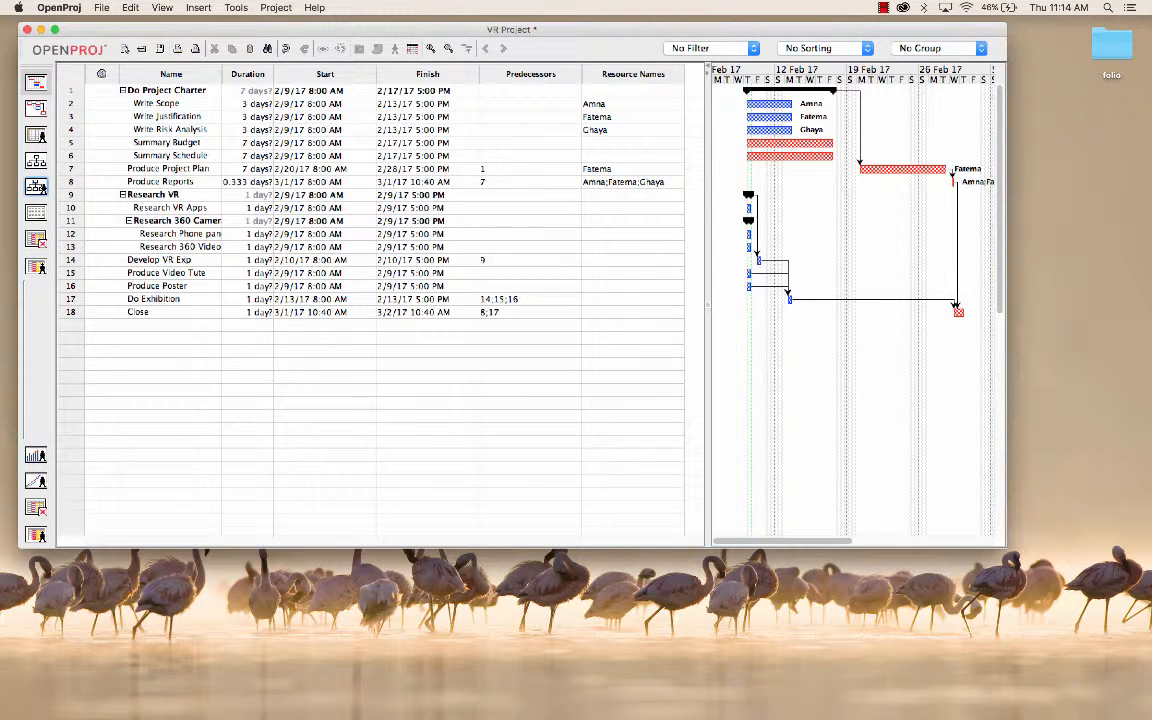
{"action": "left_click", "coordinate": [122, 90]}
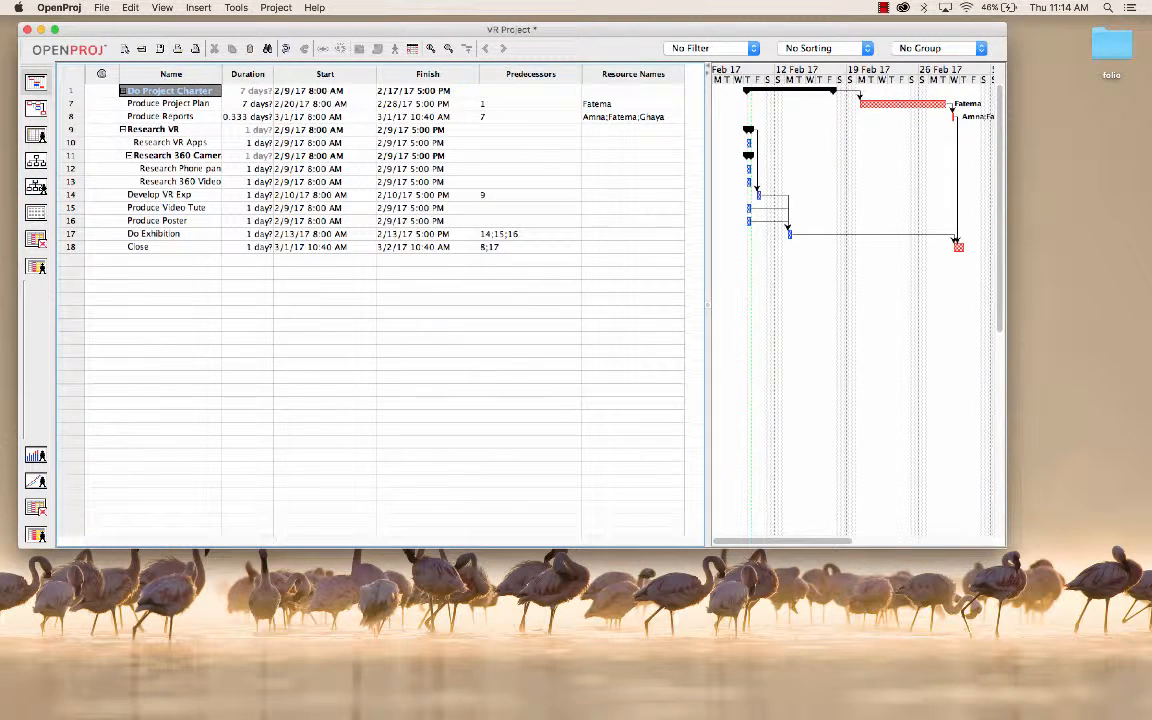
{"action": "left_click", "coordinate": [123, 130]}
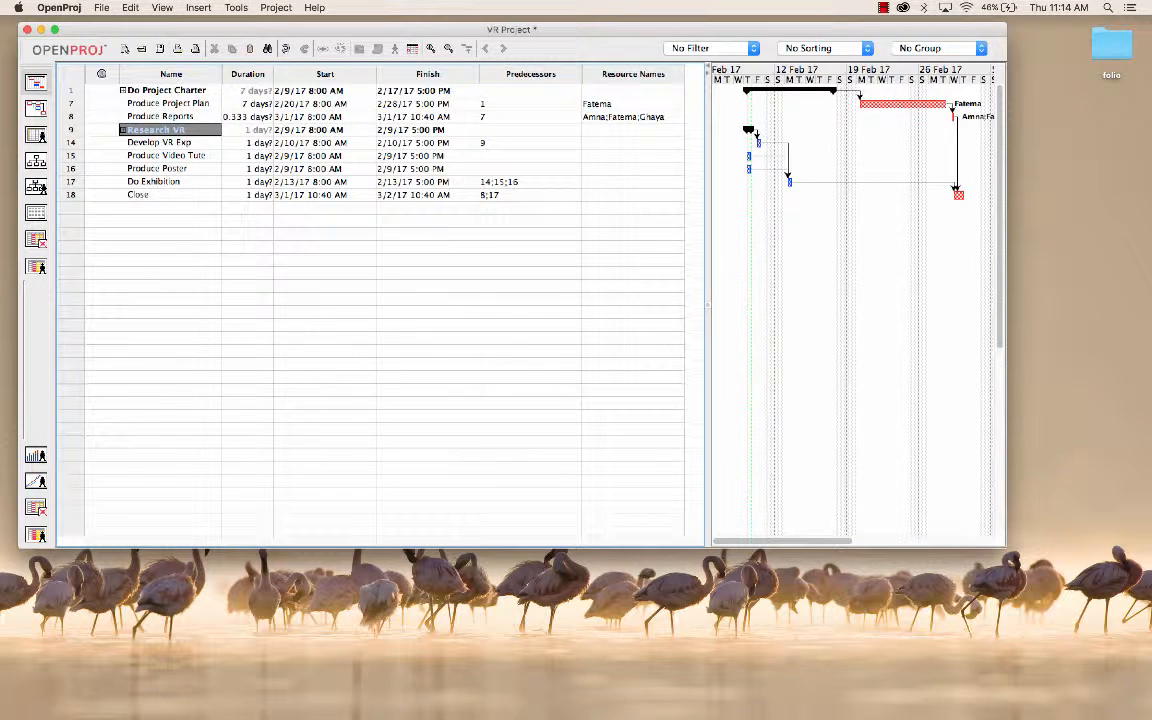
{"action": "left_click", "coordinate": [36, 107]}
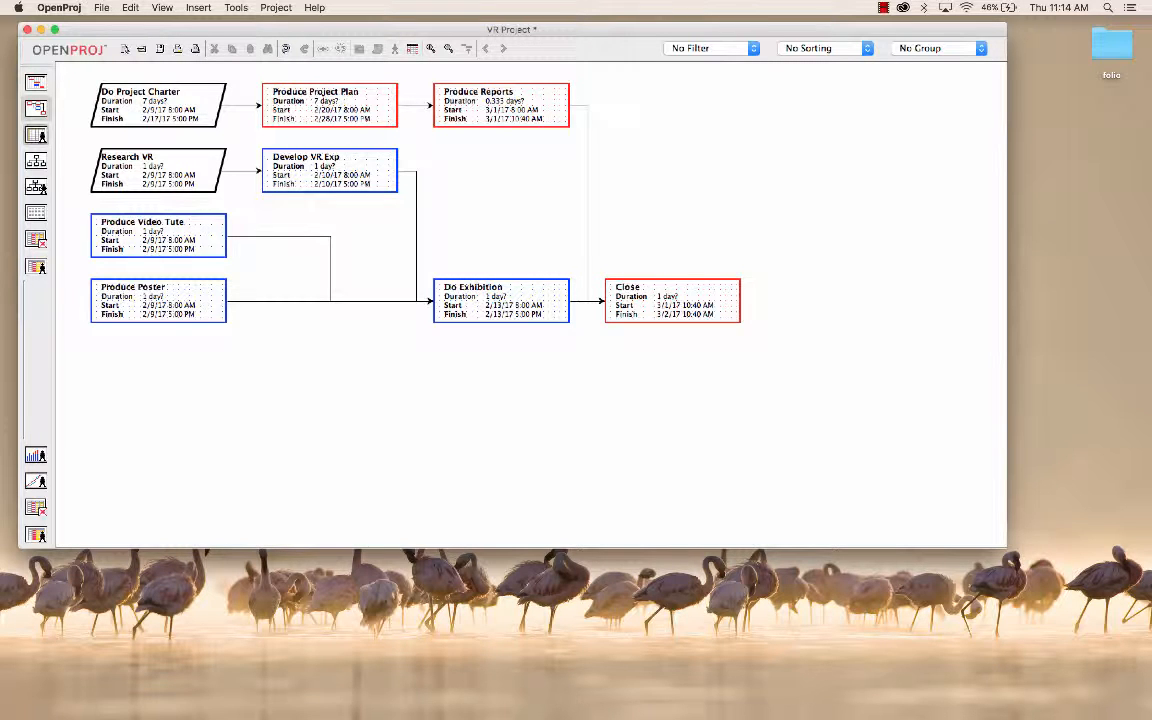
Step: Re-expand Do Project Charter, Research VR and Research 360 Cameras in the Gantt view and show the full network diagram
{"action": "left_click", "coordinate": [40, 188]}
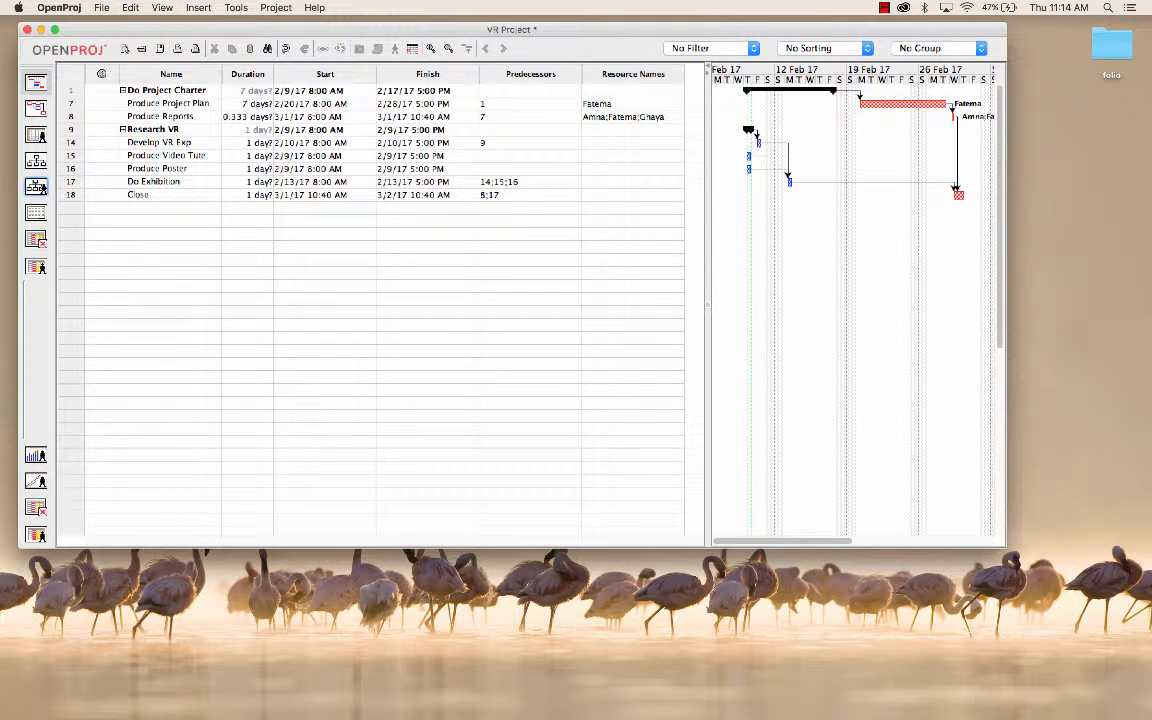
{"action": "left_click", "coordinate": [122, 90]}
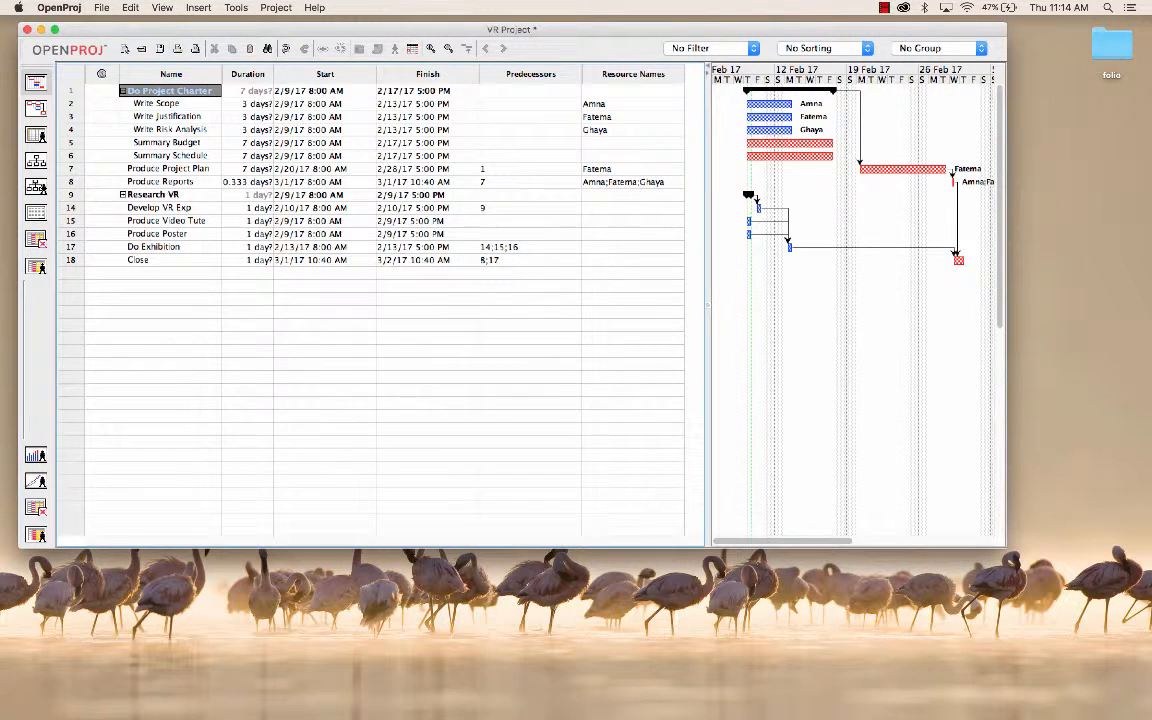
{"action": "left_click", "coordinate": [122, 195]}
{"action": "left_click", "coordinate": [129, 221]}
{"action": "left_click", "coordinate": [129, 221]}
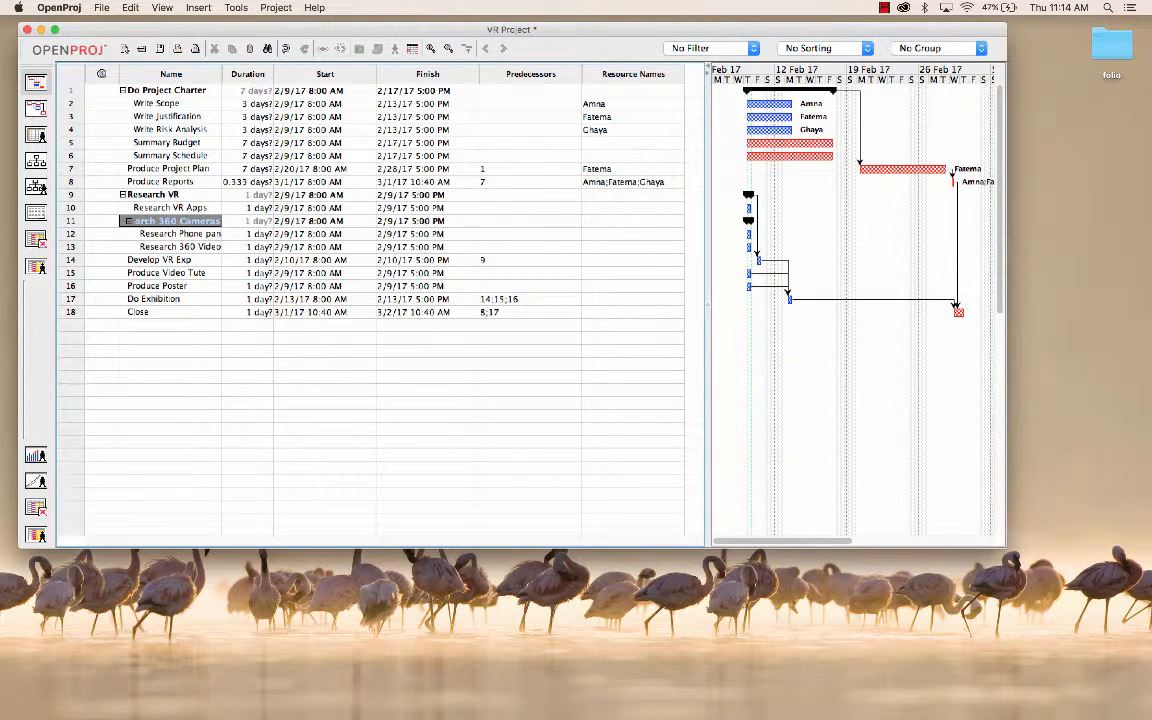
{"action": "left_click", "coordinate": [36, 108]}
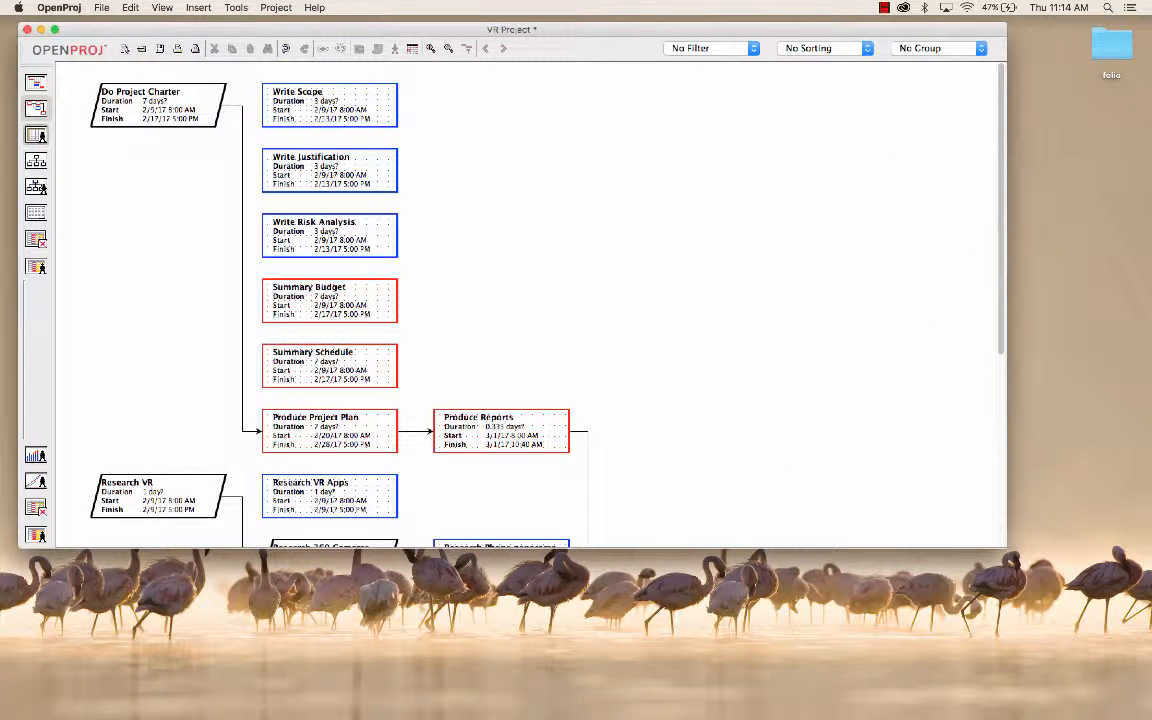
Step: Check the work hours per team member, then return to the Gantt view and widen its chart area over the task table
{"action": "left_click", "coordinate": [36, 267]}
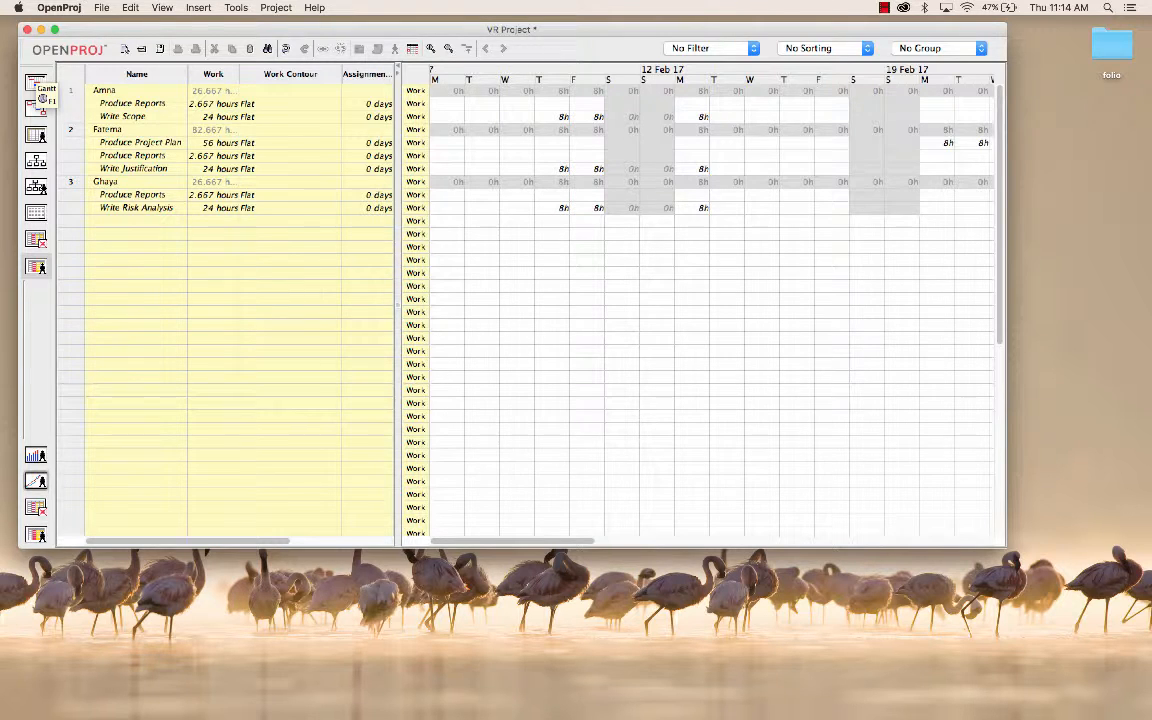
{"action": "left_click", "coordinate": [37, 85]}
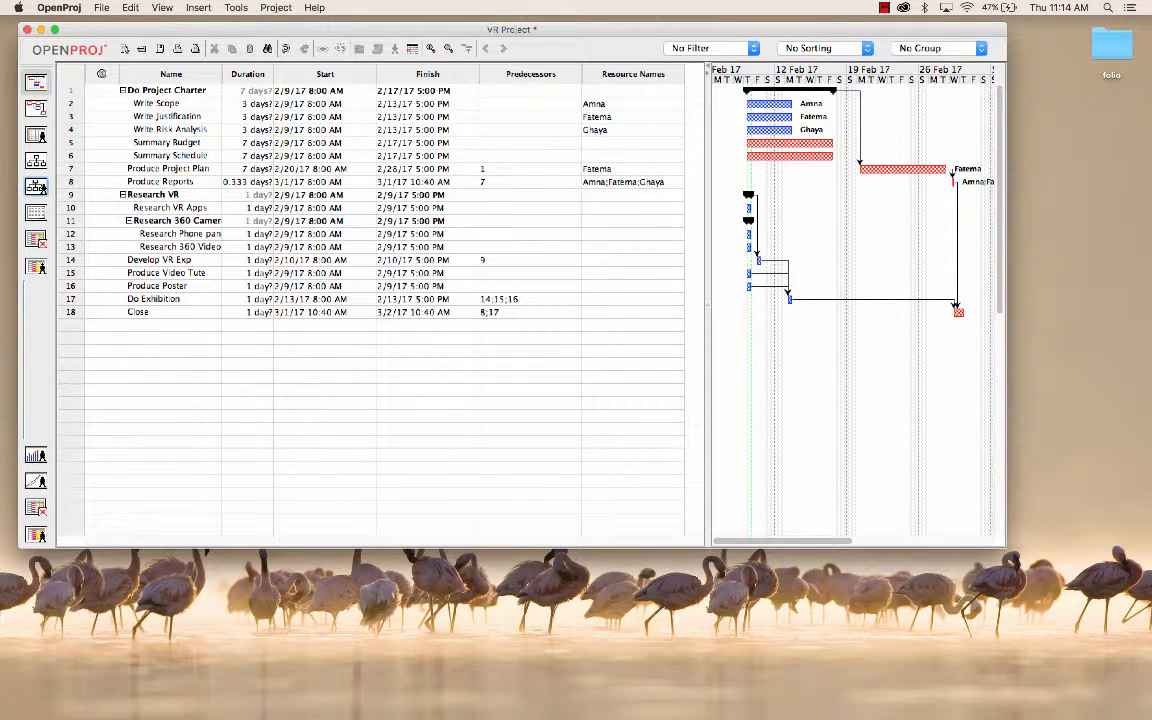
{"action": "left_click_drag", "start_coordinate": [705, 300], "coordinate": [497, 300]}
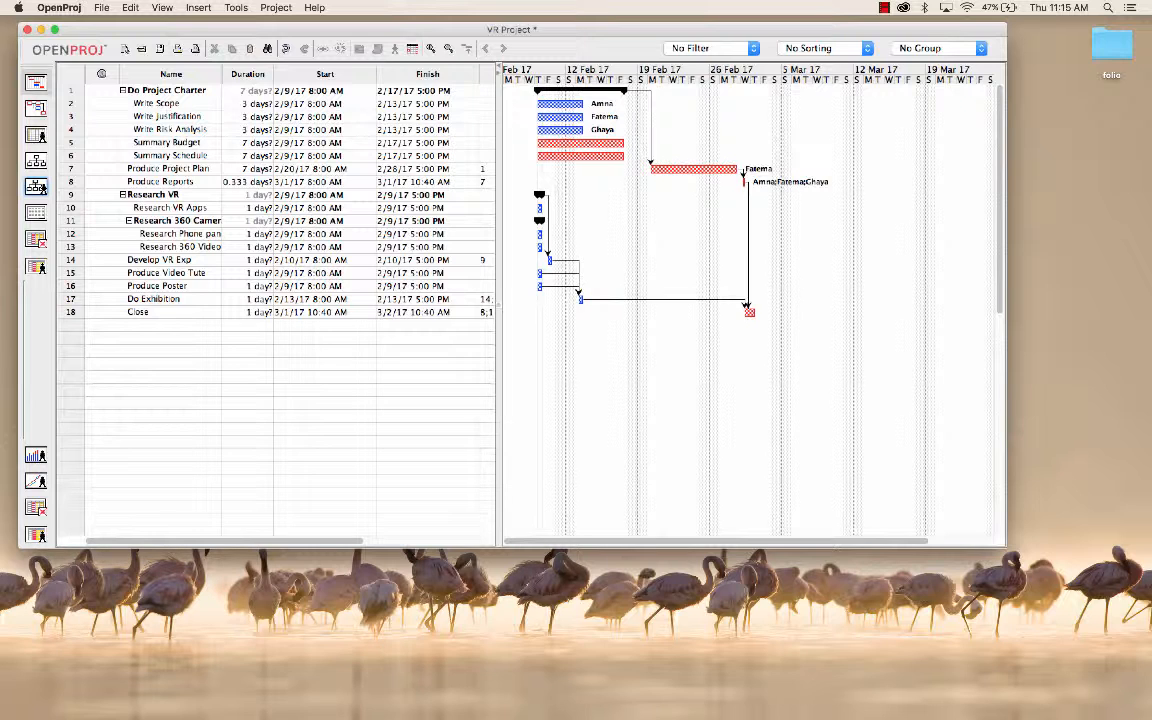
{"action": "left_click", "coordinate": [247, 194]}
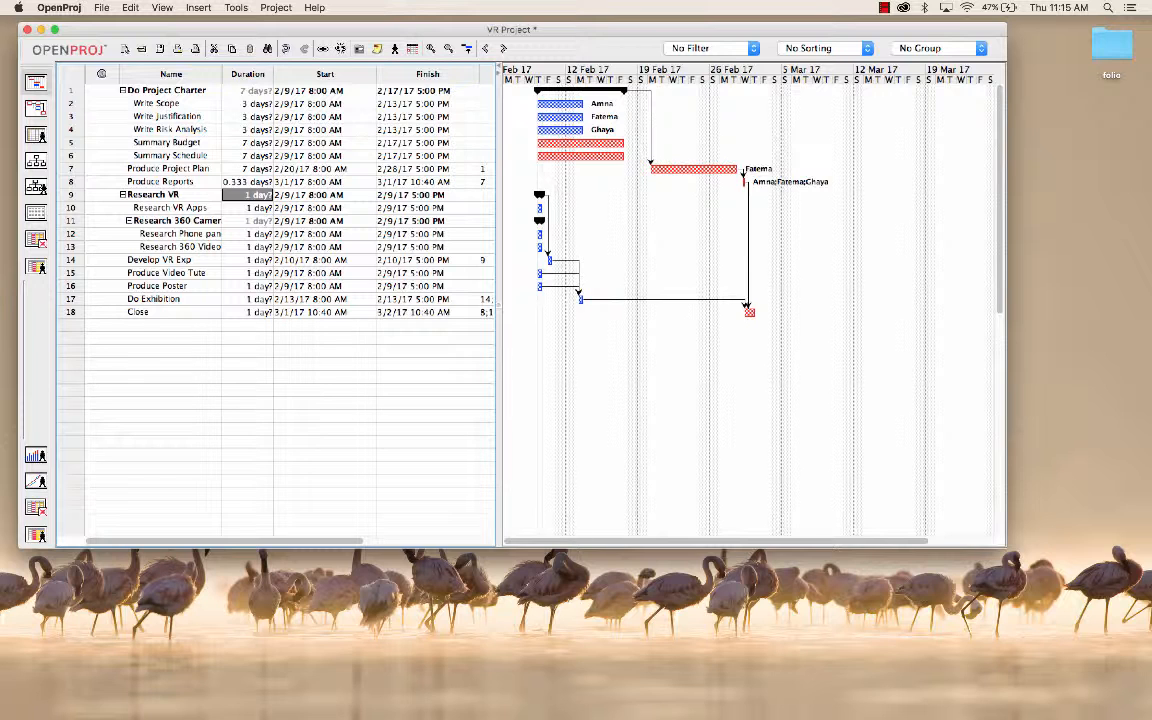
{"action": "double_click", "coordinate": [247, 194]}
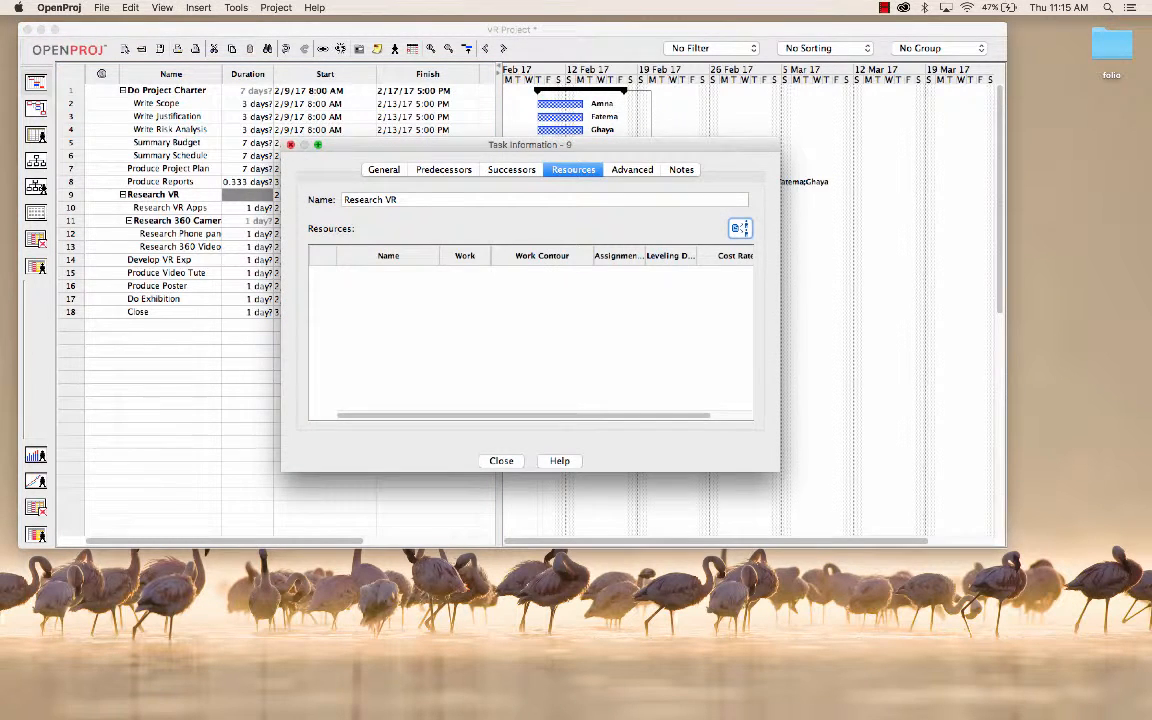
{"action": "left_click", "coordinate": [291, 145]}
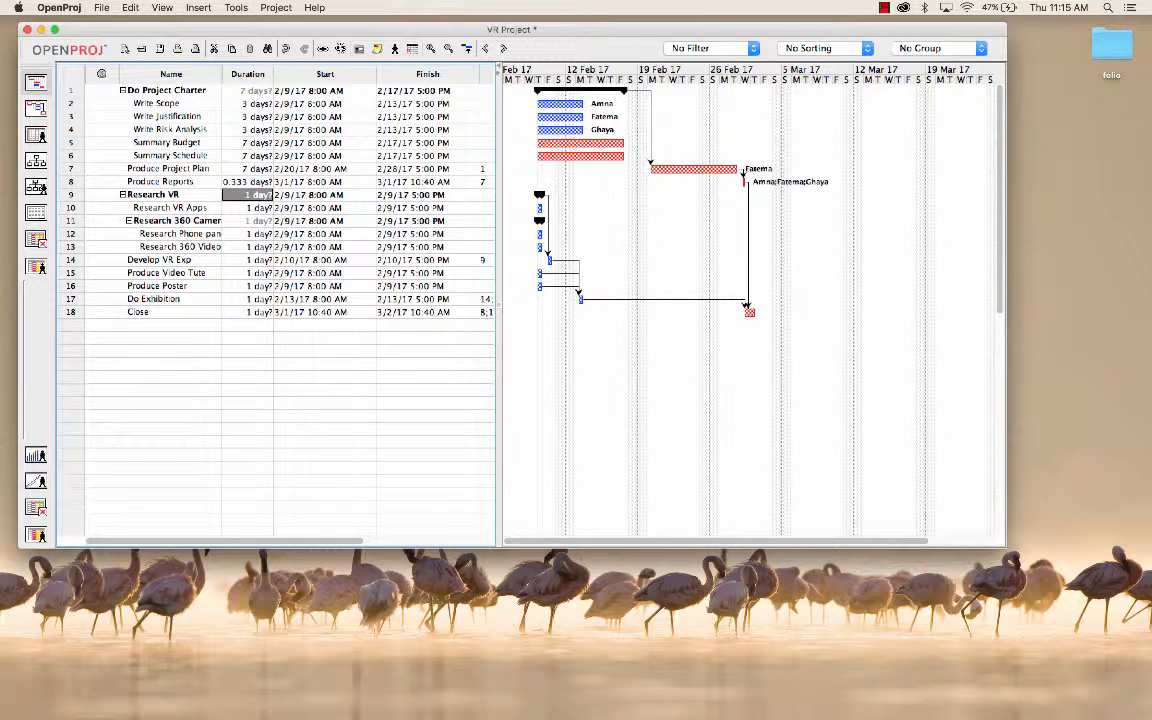
Step: Set the duration of the Research VR Apps subtask to 21 days
{"action": "left_click", "coordinate": [250, 208]}
{"action": "left_click", "coordinate": [250, 208]}
{"action": "type", "text": "2"}
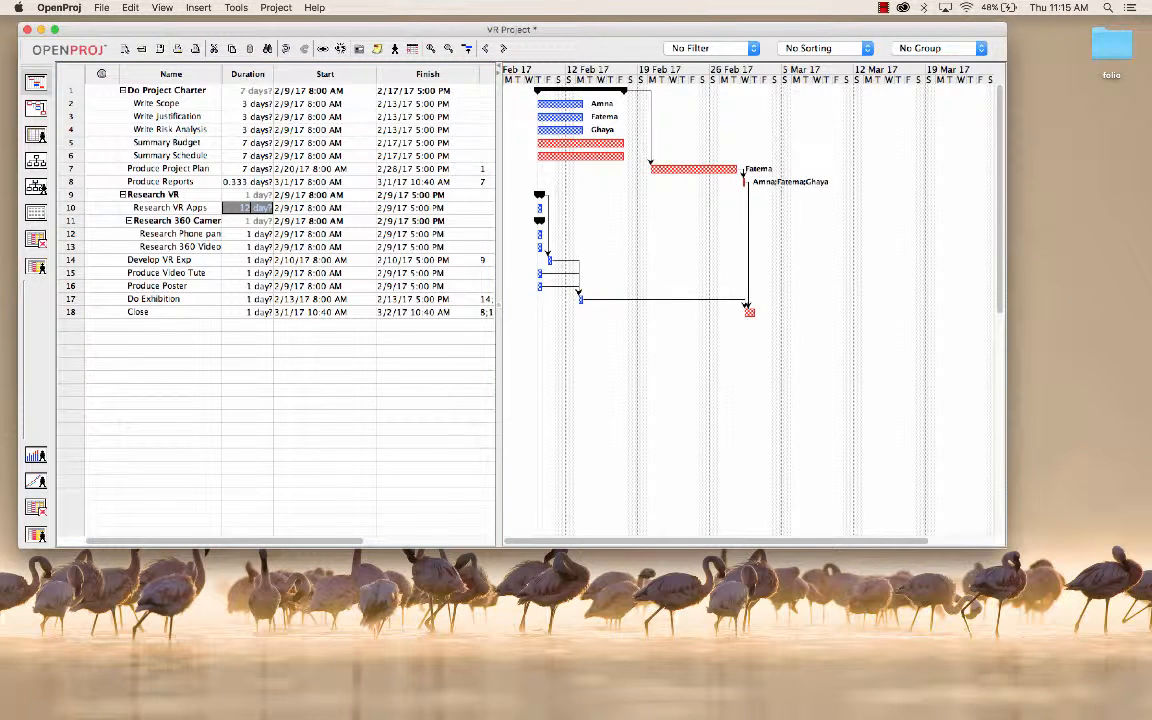
{"action": "type", "text": "1 days"}
{"action": "key", "text": "Return"}
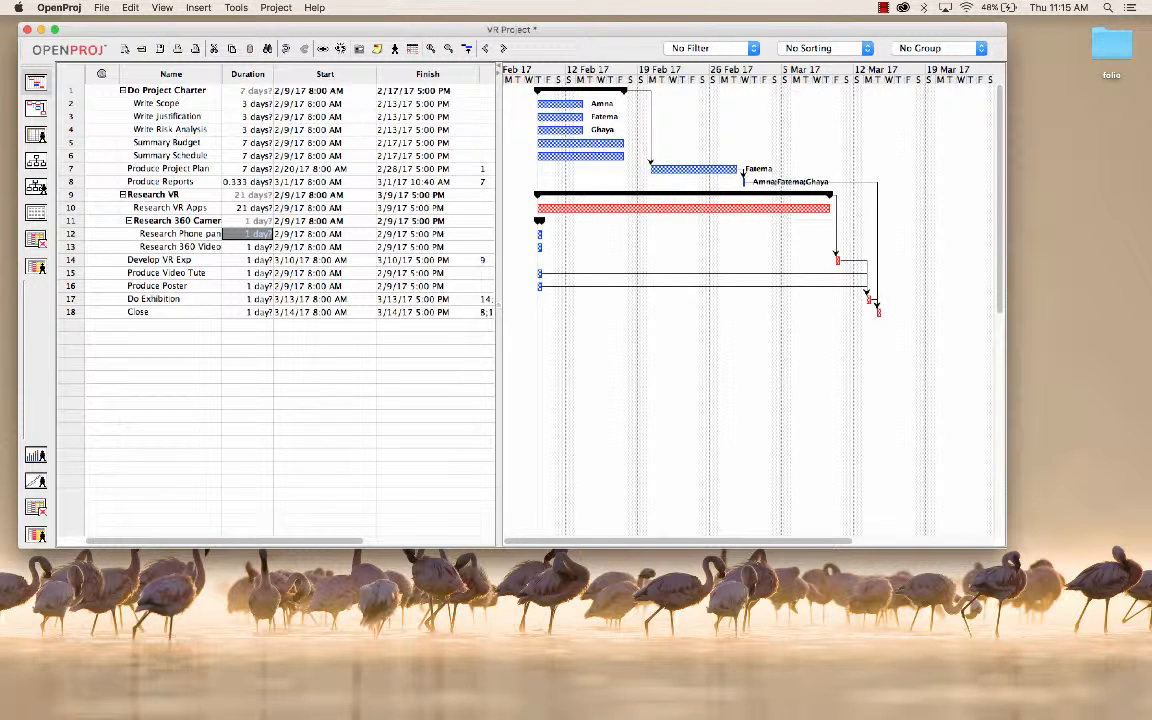
Step: Set the durations of Research Phone panorama and Research 360 Video under Research 360 Cameras to 21 days each
{"action": "left_click", "coordinate": [248, 221]}
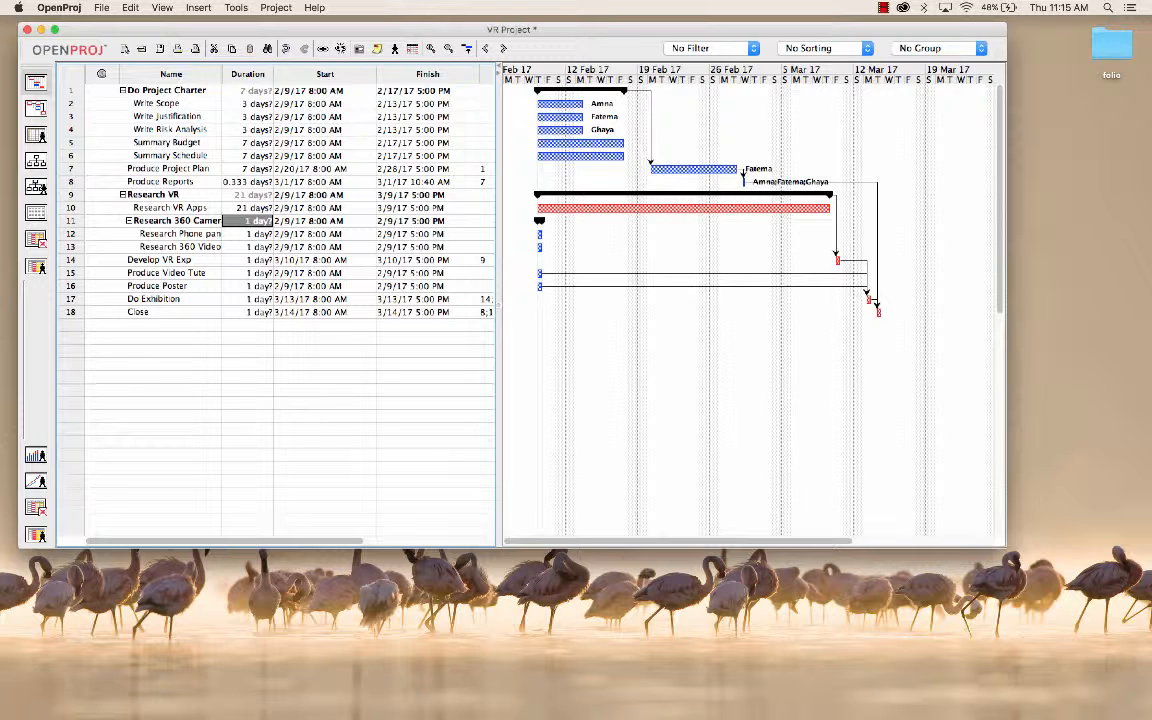
{"action": "left_click", "coordinate": [129, 221]}
{"action": "left_click", "coordinate": [129, 221]}
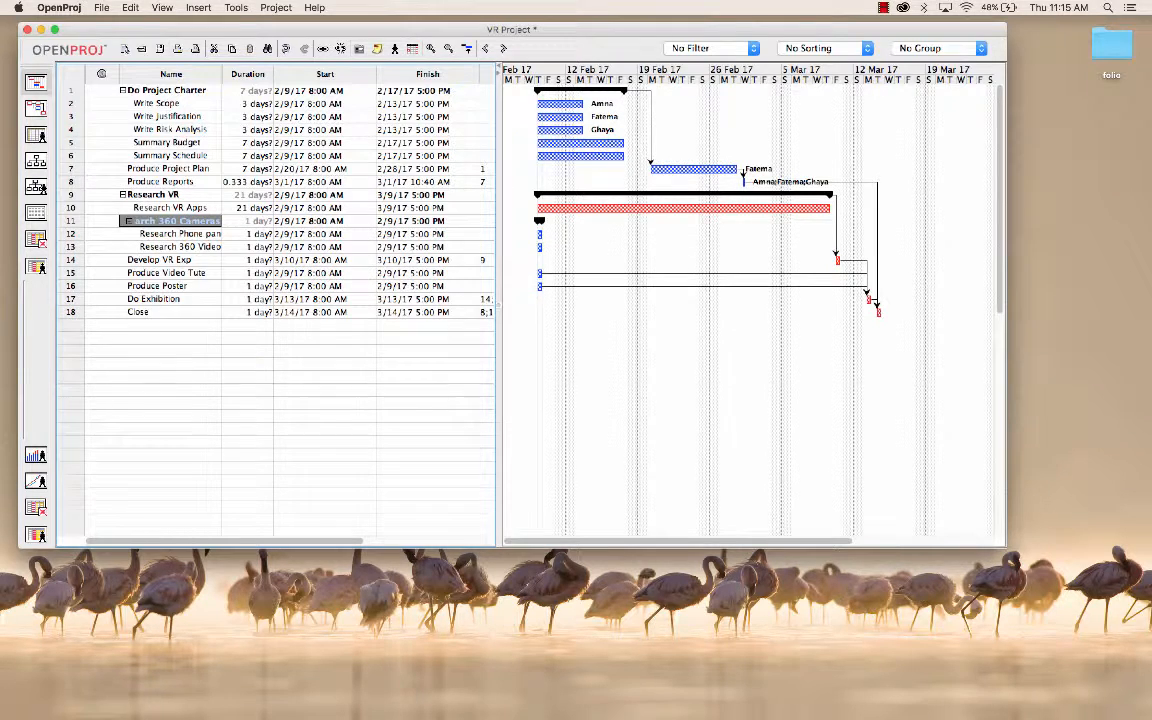
{"action": "left_click", "coordinate": [250, 234]}
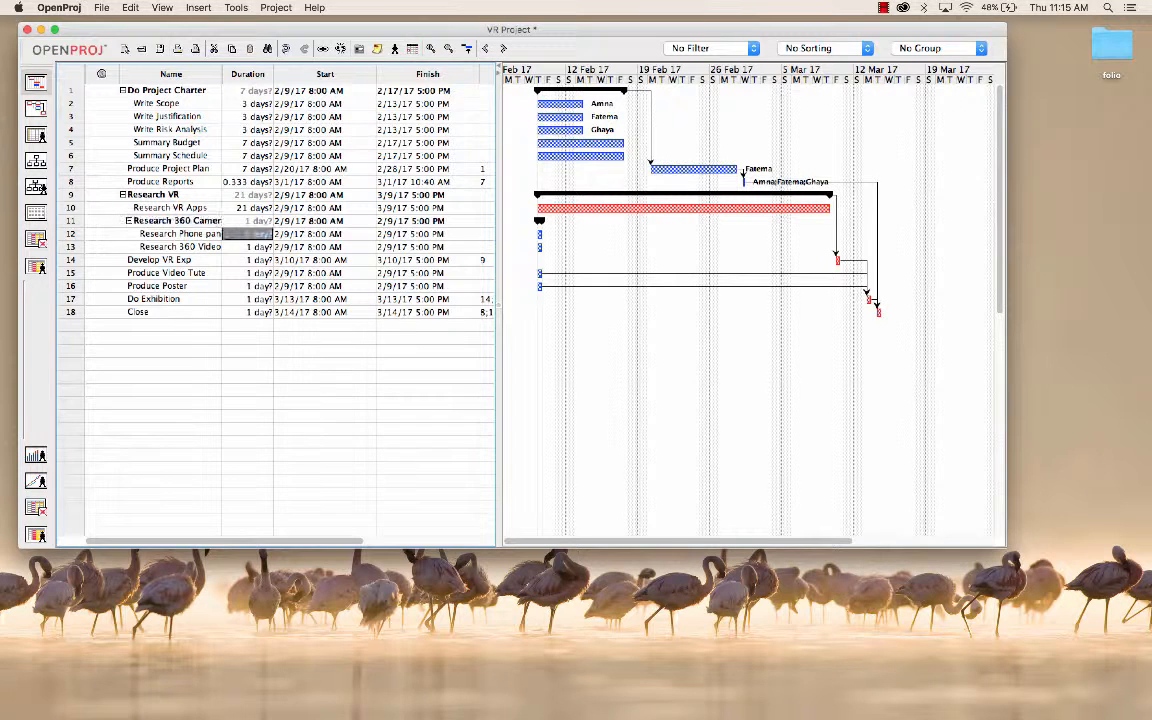
{"action": "type", "text": "2"}
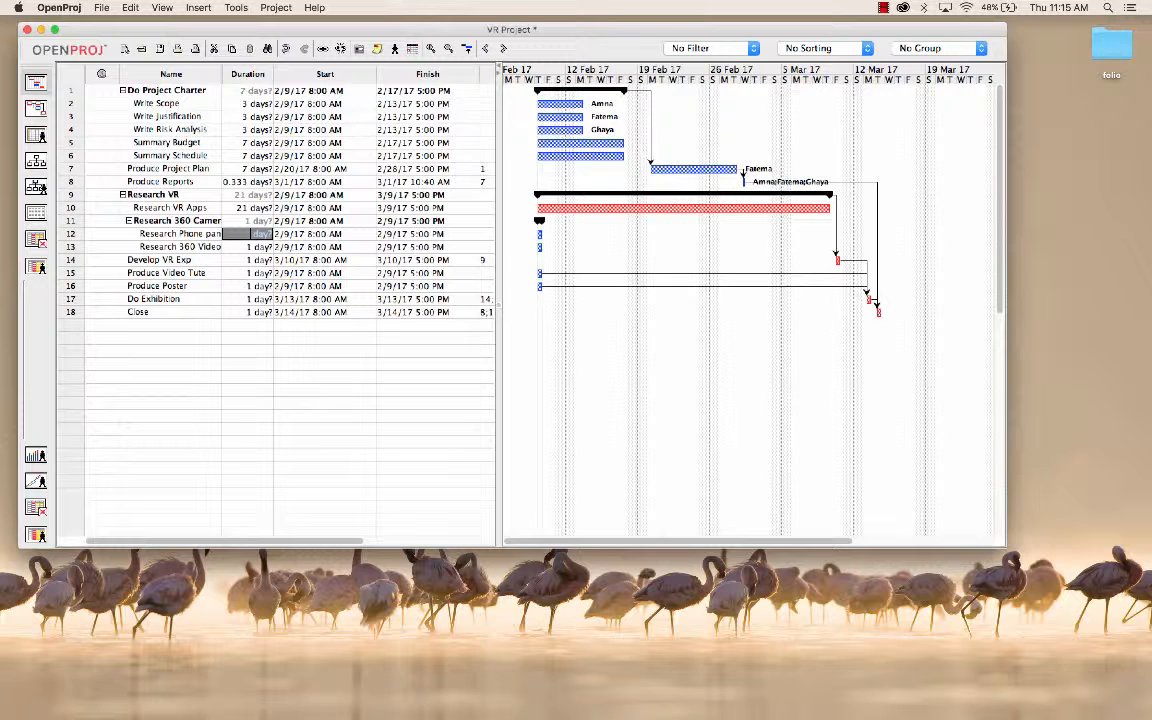
{"action": "type", "text": "21"}
{"action": "key", "text": "Return"}
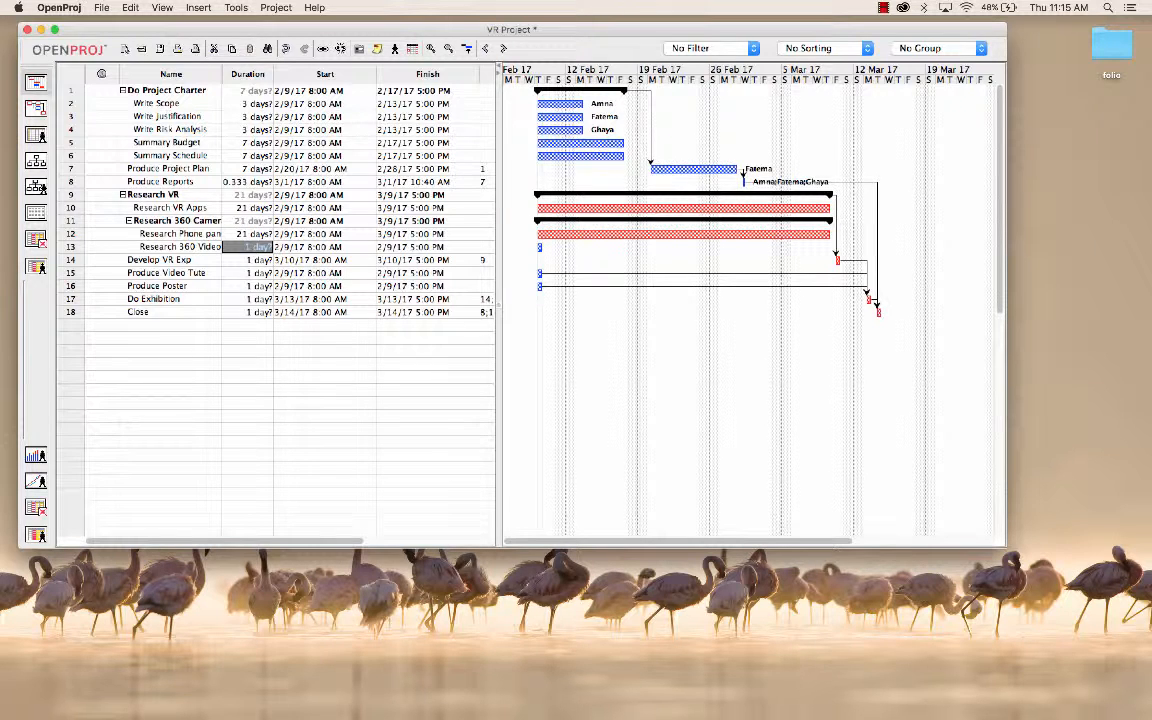
{"action": "type", "text": "21"}
{"action": "key", "text": "Return"}
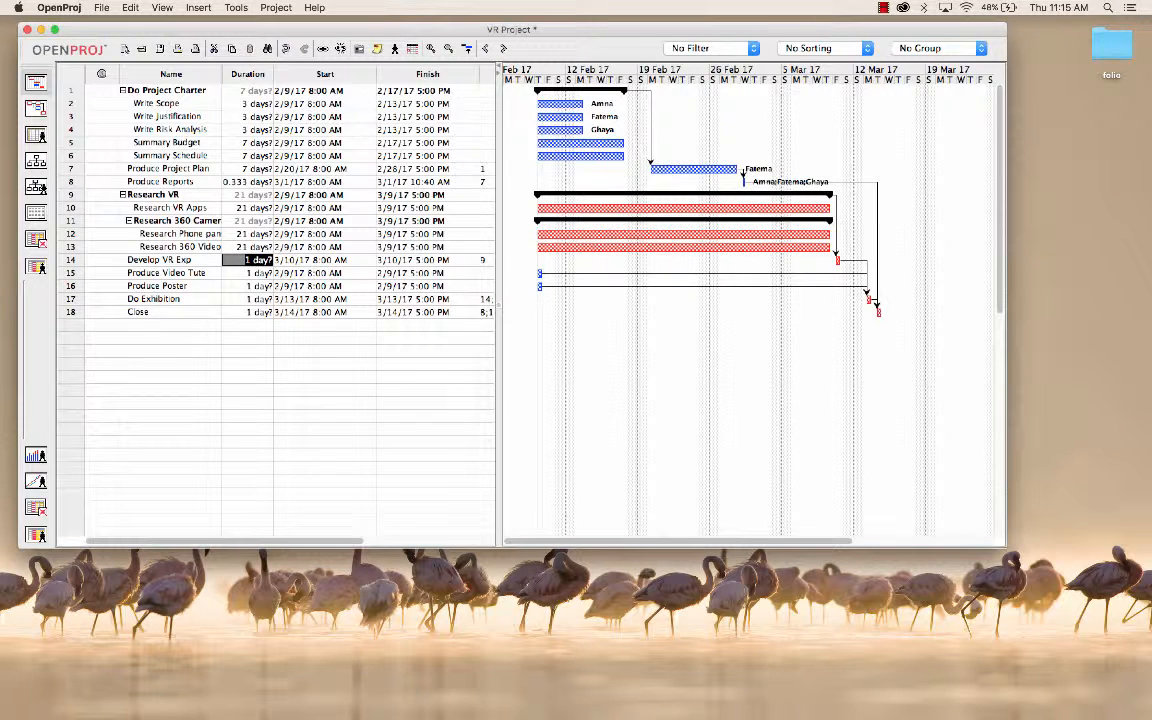
Step: Set the duration of the Develop VR Exp task to 21 days
{"action": "left_click", "coordinate": [250, 260]}
{"action": "key", "text": "BackSpace"}
{"action": "key", "text": "BackSpace"}
{"action": "type", "text": "121"}
{"action": "key", "text": "Return"}
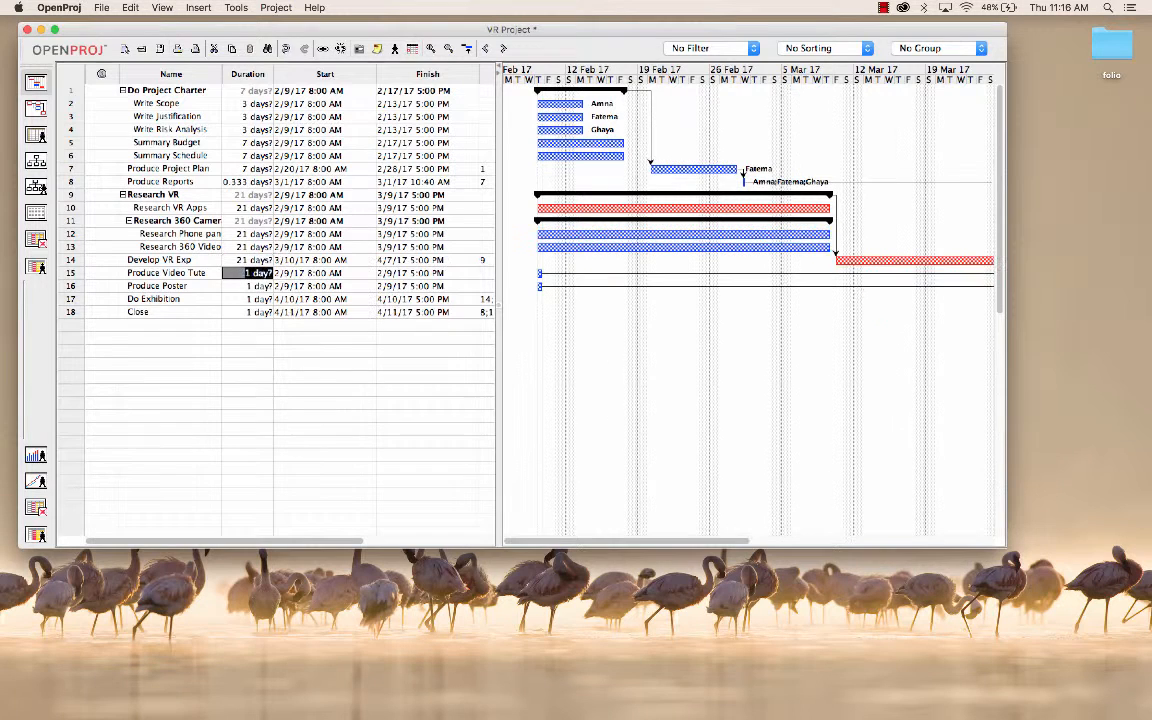
Step: Set the duration of Produce Video Tute to 11 days and of Produce Poster to 7 days
{"action": "left_click", "coordinate": [250, 273]}
{"action": "type", "text": "10"}
{"action": "key", "text": "BackSpace"}
{"action": "key", "text": "Return"}
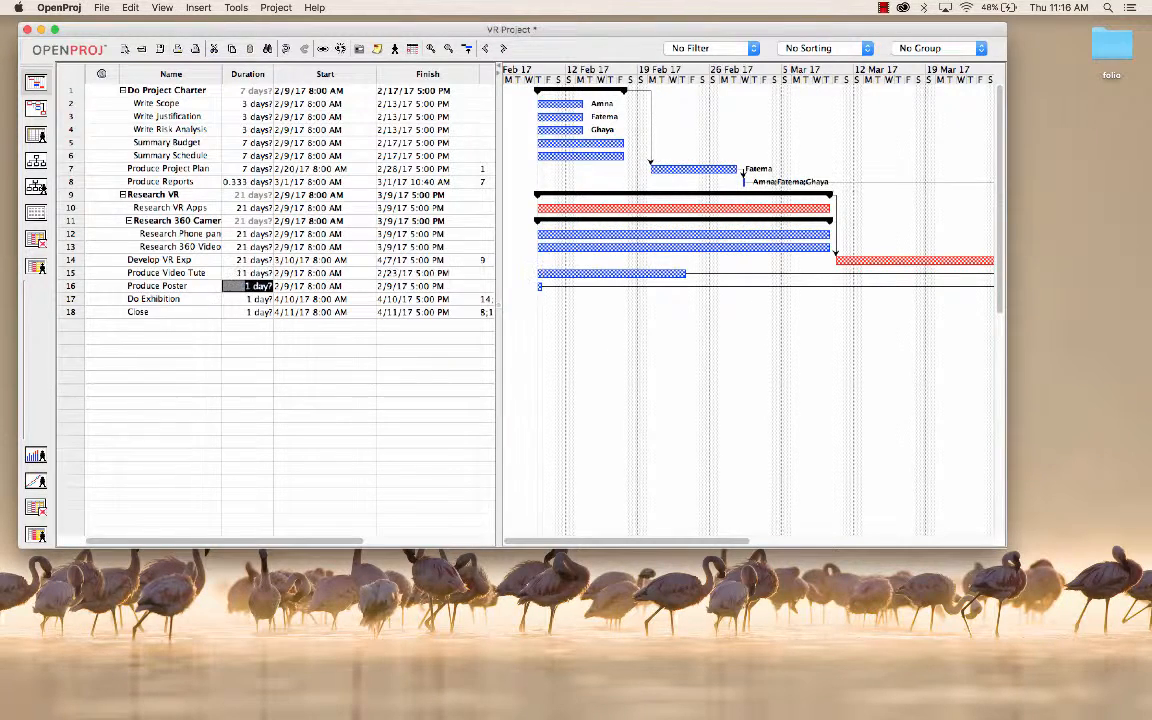
{"action": "key", "text": "BackSpace"}
{"action": "type", "text": "7"}
{"action": "key", "text": "Return"}
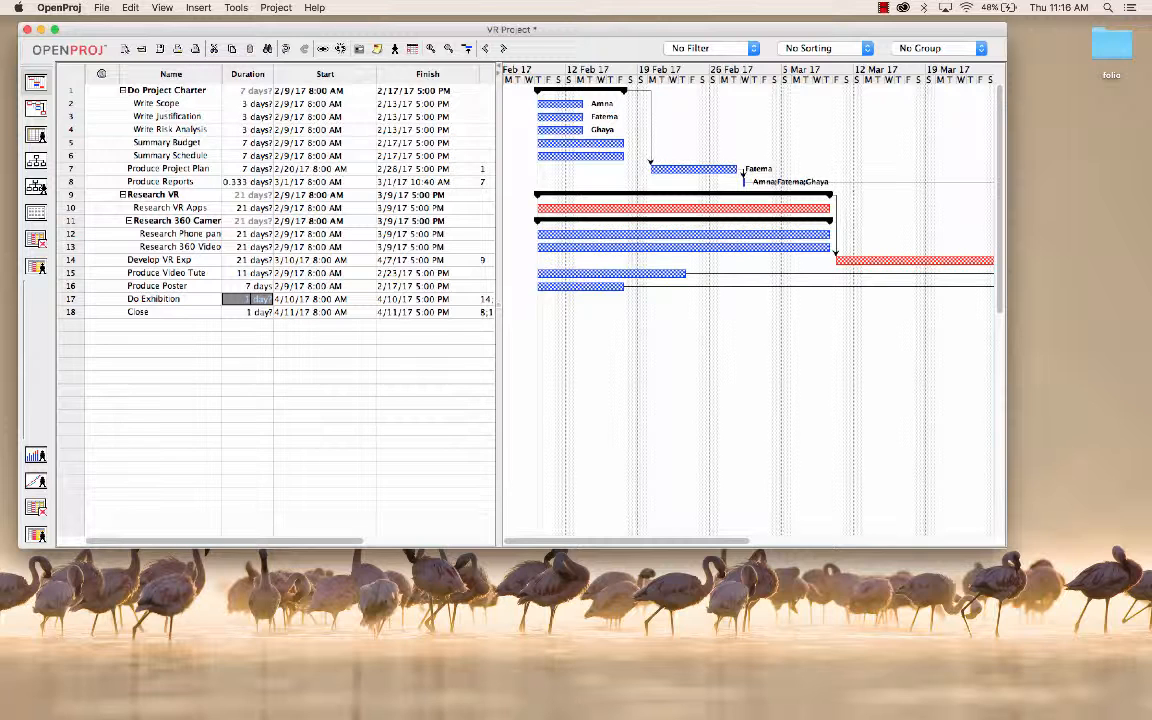
Step: Set the duration of the Do Exhibition task to 2 days
{"action": "type", "text": "12"}
{"action": "key", "text": "Return"}
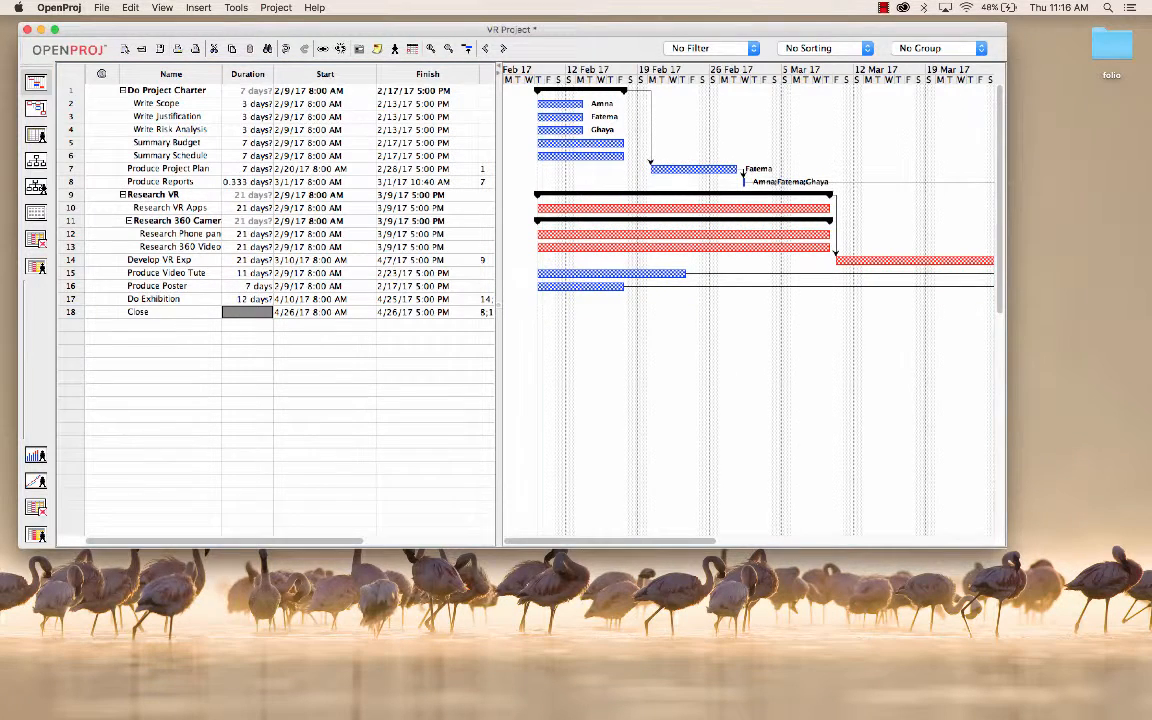
{"action": "key", "text": "Return"}
{"action": "key", "text": "Return"}
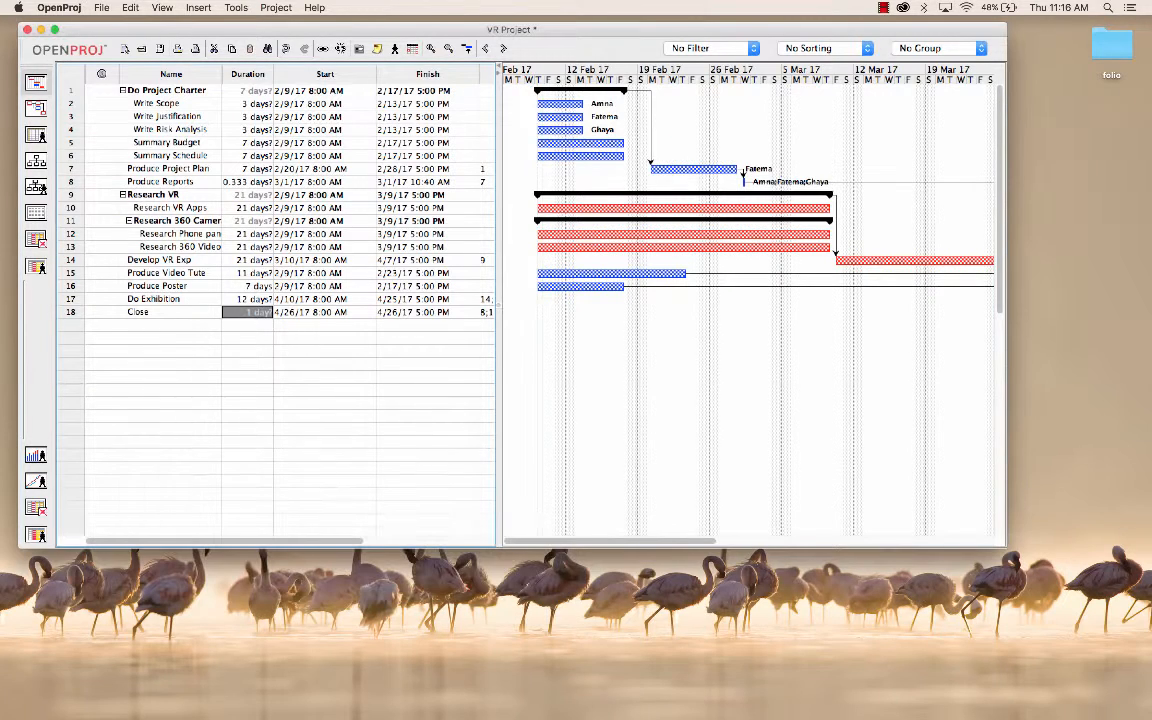
{"action": "left_click", "coordinate": [247, 299]}
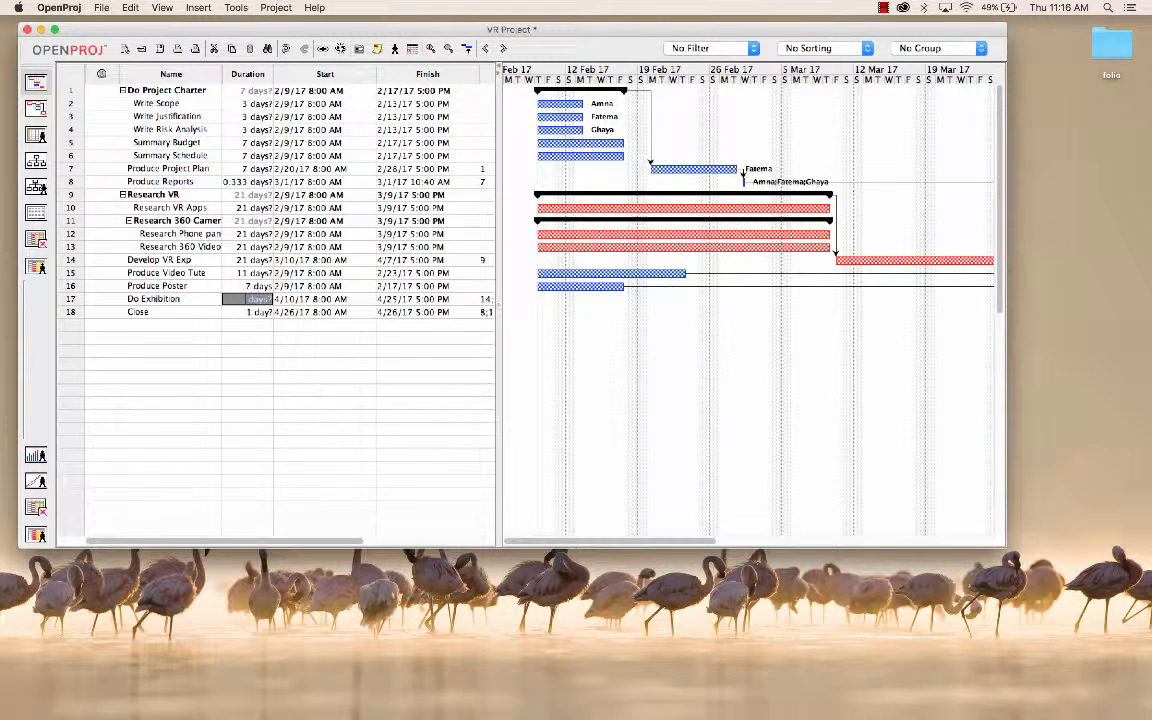
{"action": "key", "text": "Return"}
{"action": "left_click", "coordinate": [253, 312]}
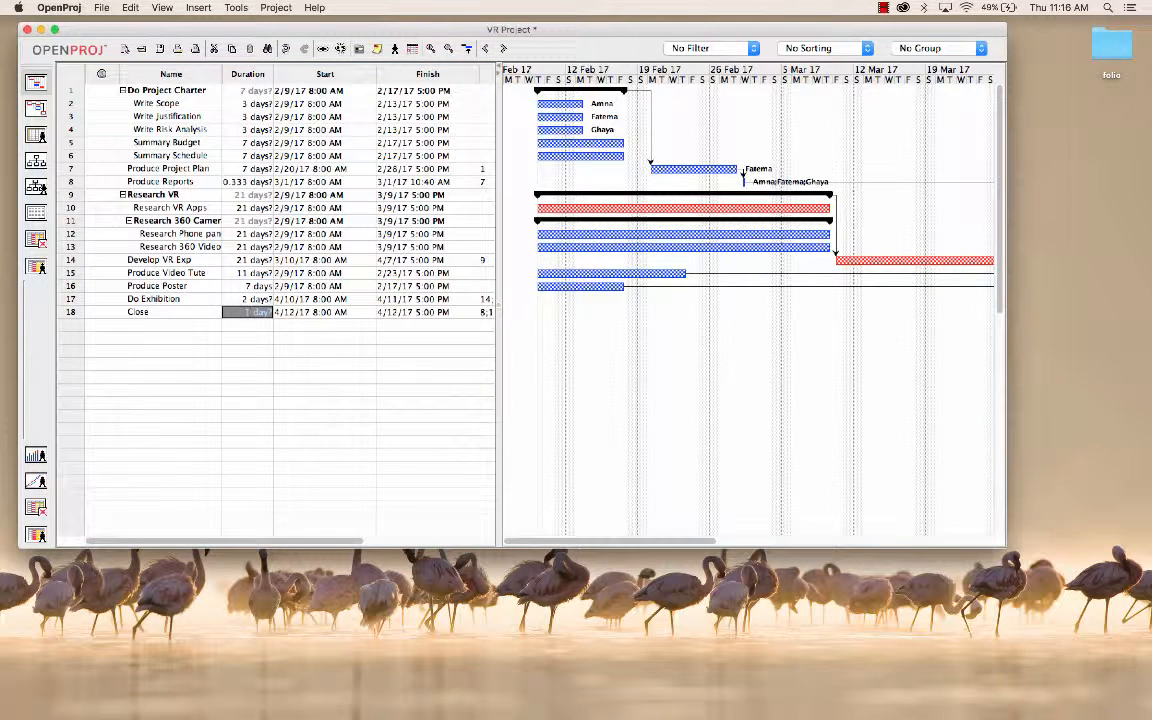
{"action": "key", "text": "Return"}
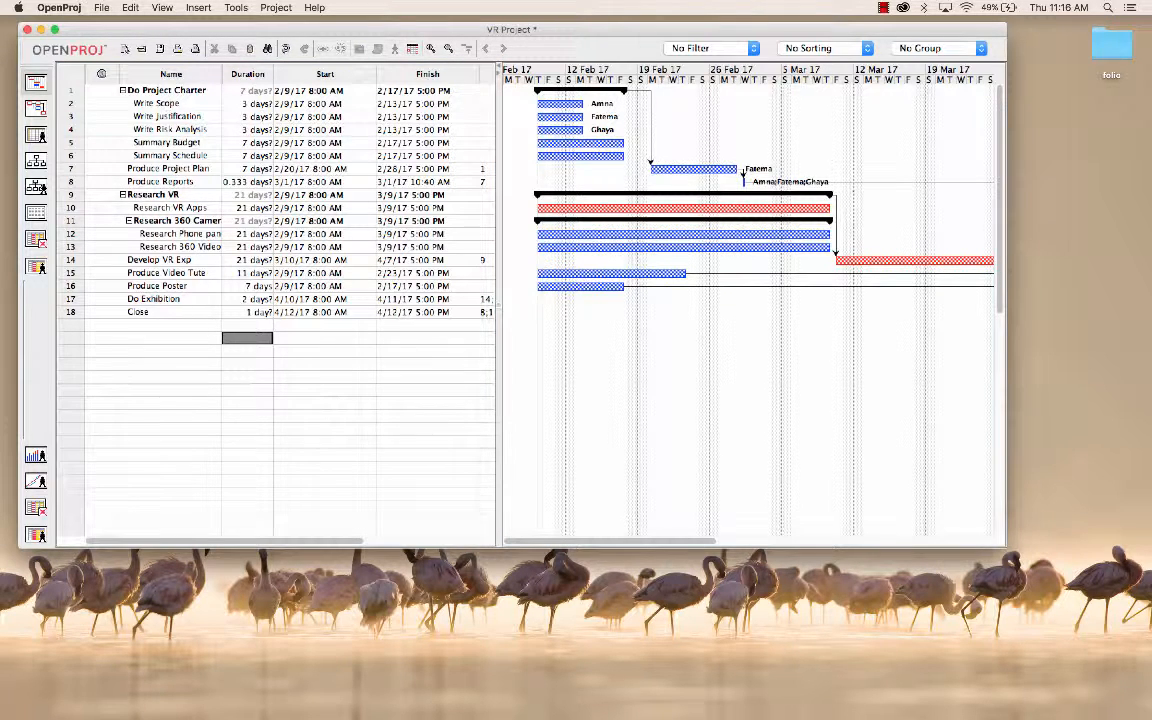
Step: Widen the project window and examine the Gantt bars through to the Close task in April
{"action": "left_click_drag", "start_coordinate": [1006, 510], "coordinate": [1151, 510]}
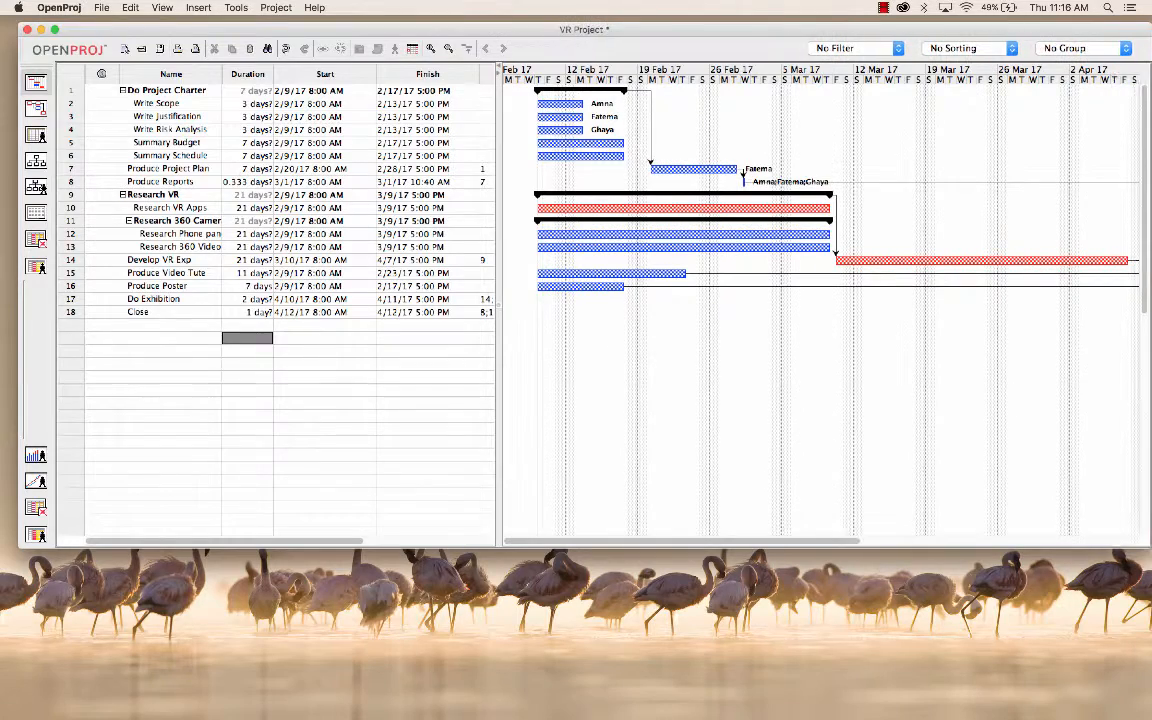
{"action": "scroll", "coordinate": [820, 300], "scroll_direction": "right", "scroll_amount": 5}
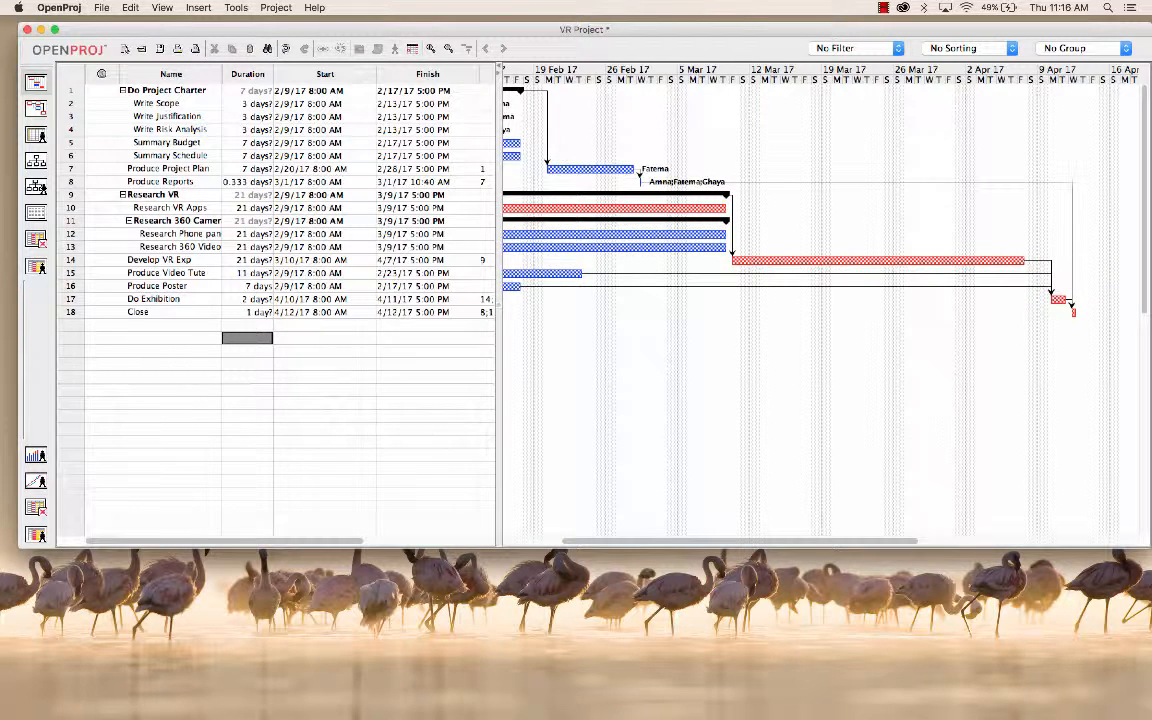
Step: Shorten the Gantt bars to 16 days for Develop VR Exp, 16.5 for Research VR Apps, 17 for Research Phone panorama and 16 for Research 360 Video
{"action": "left_click", "coordinate": [71, 260]}
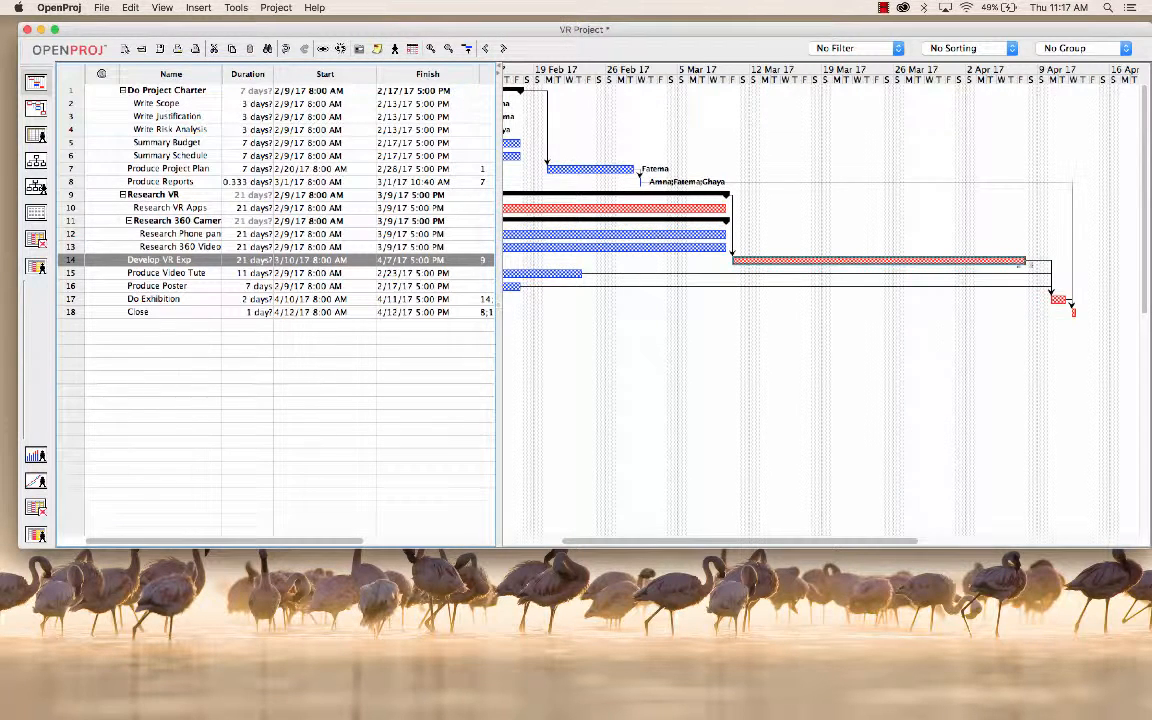
{"action": "left_click_drag", "start_coordinate": [974, 262], "coordinate": [955, 265]}
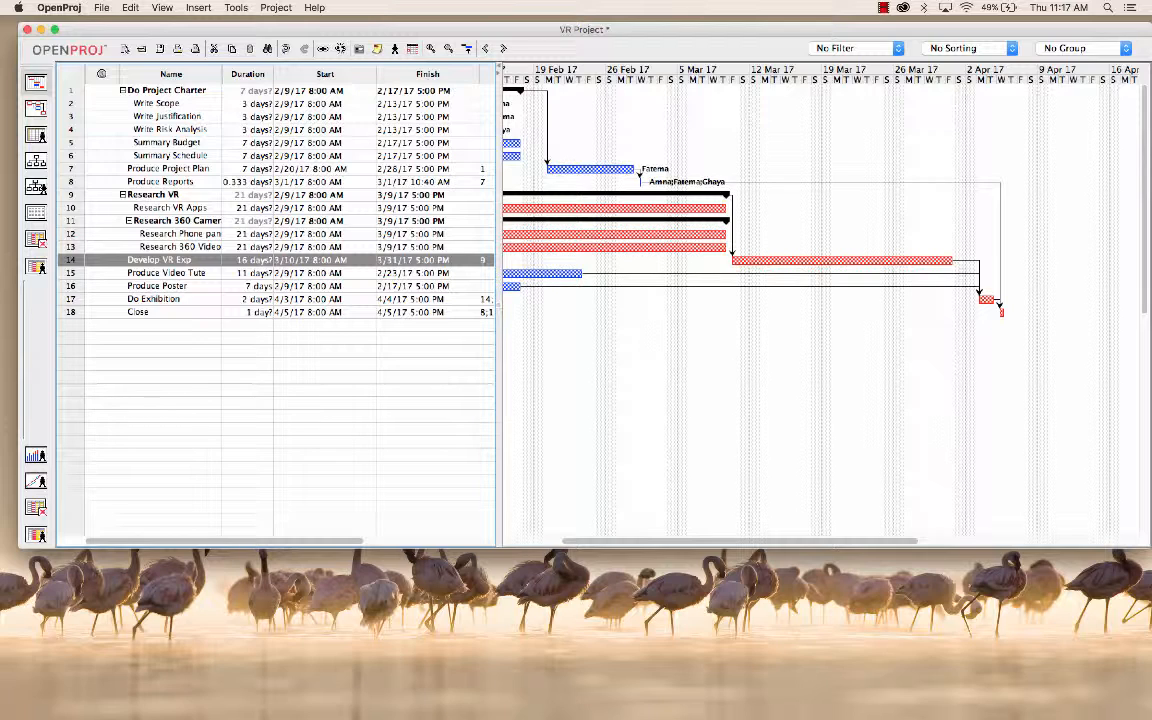
{"action": "left_click_drag", "start_coordinate": [727, 212], "coordinate": [662, 213]}
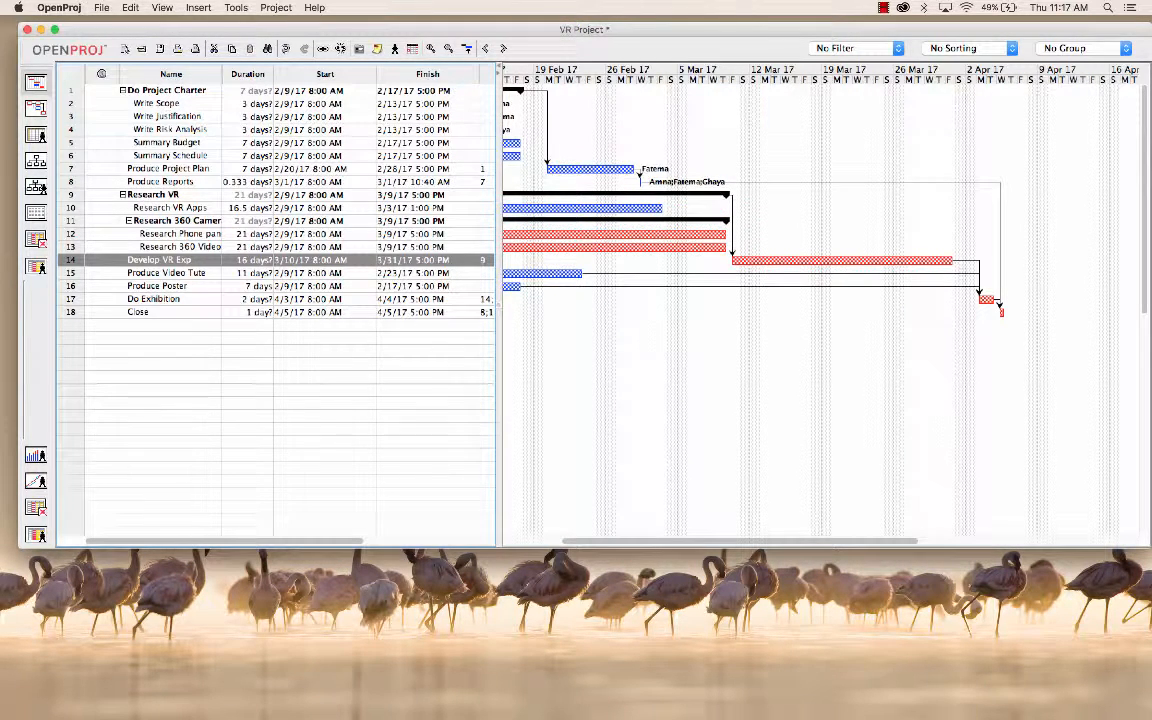
{"action": "left_click_drag", "start_coordinate": [726, 237], "coordinate": [655, 250]}
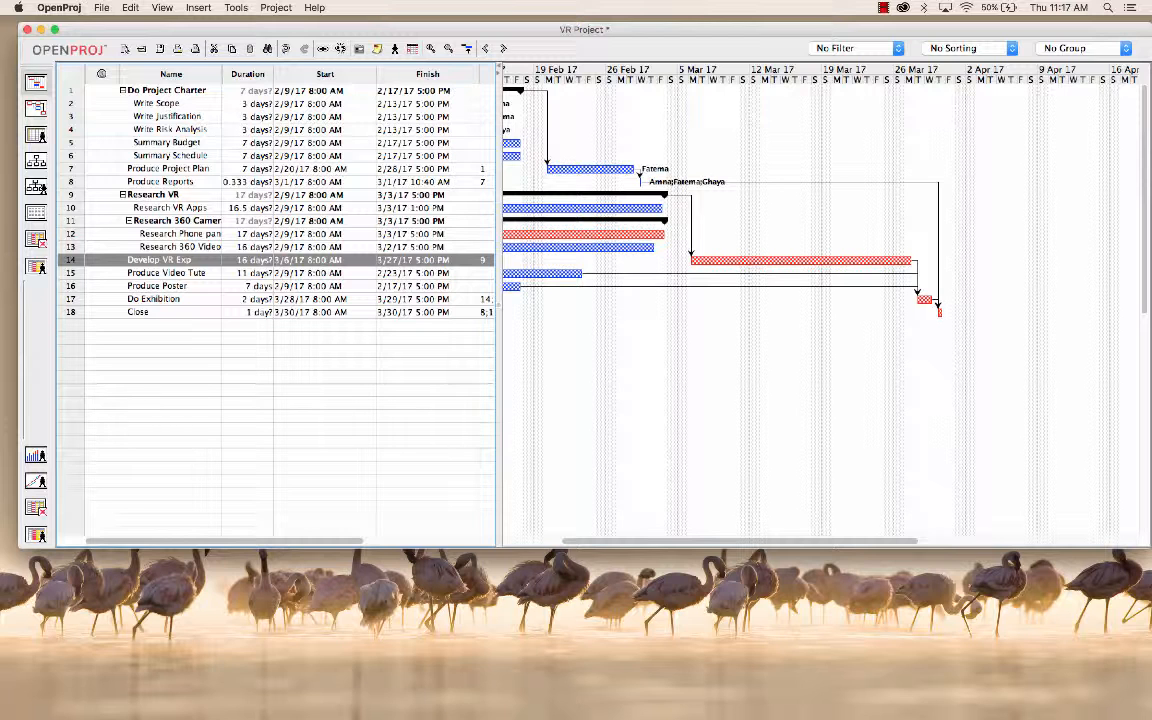
{"action": "scroll", "coordinate": [738, 300], "scroll_direction": "left", "scroll_amount": 5}
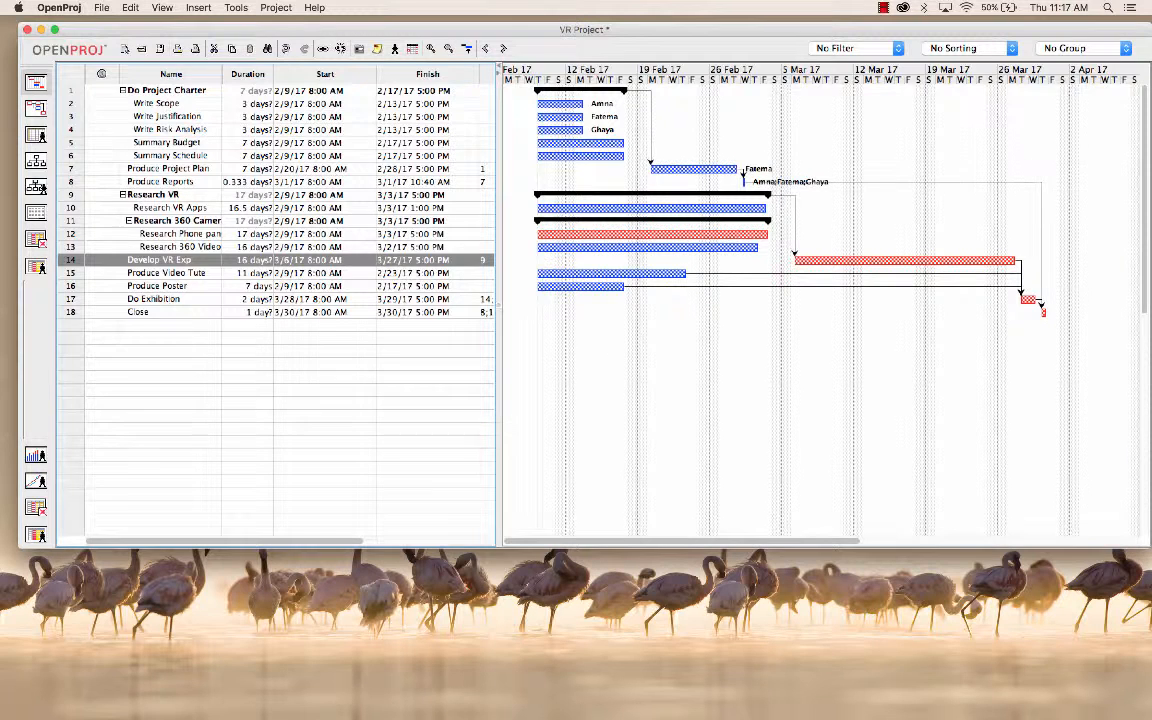
Step: Open the work breakdown structure diagram and examine its branches from Do Project Charter through Research VR to Produce Video Tute
{"action": "left_click", "coordinate": [36, 187]}
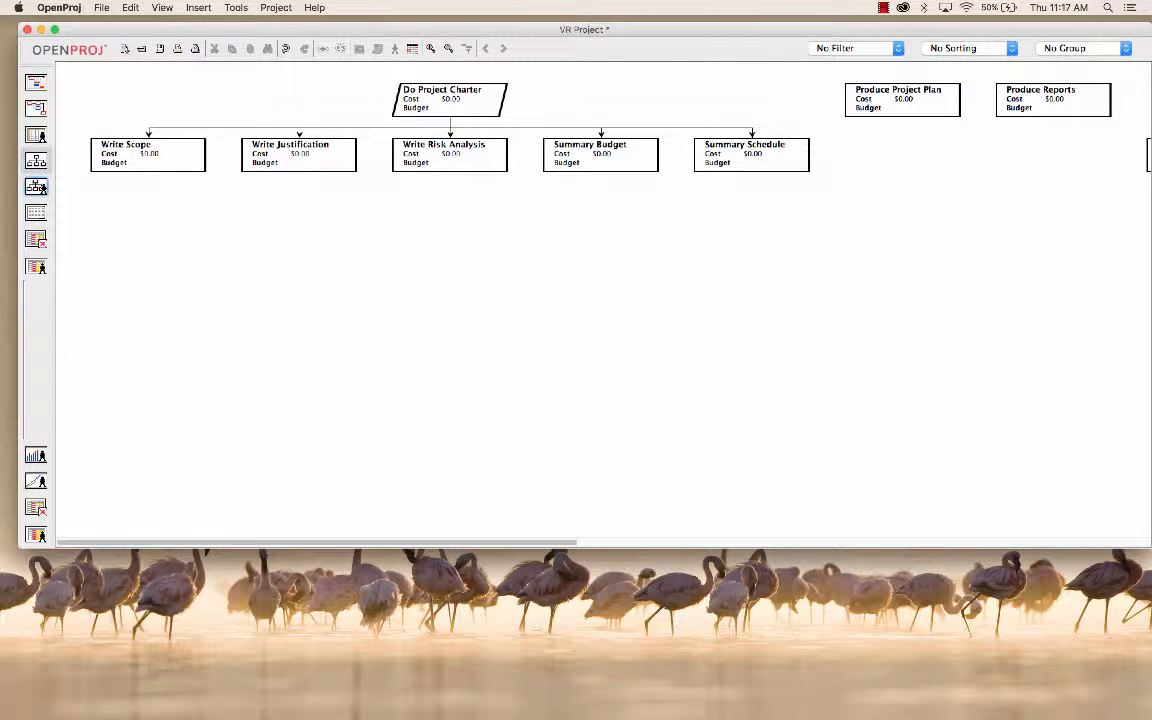
{"action": "scroll", "coordinate": [600, 300], "scroll_direction": "right", "scroll_amount": 15}
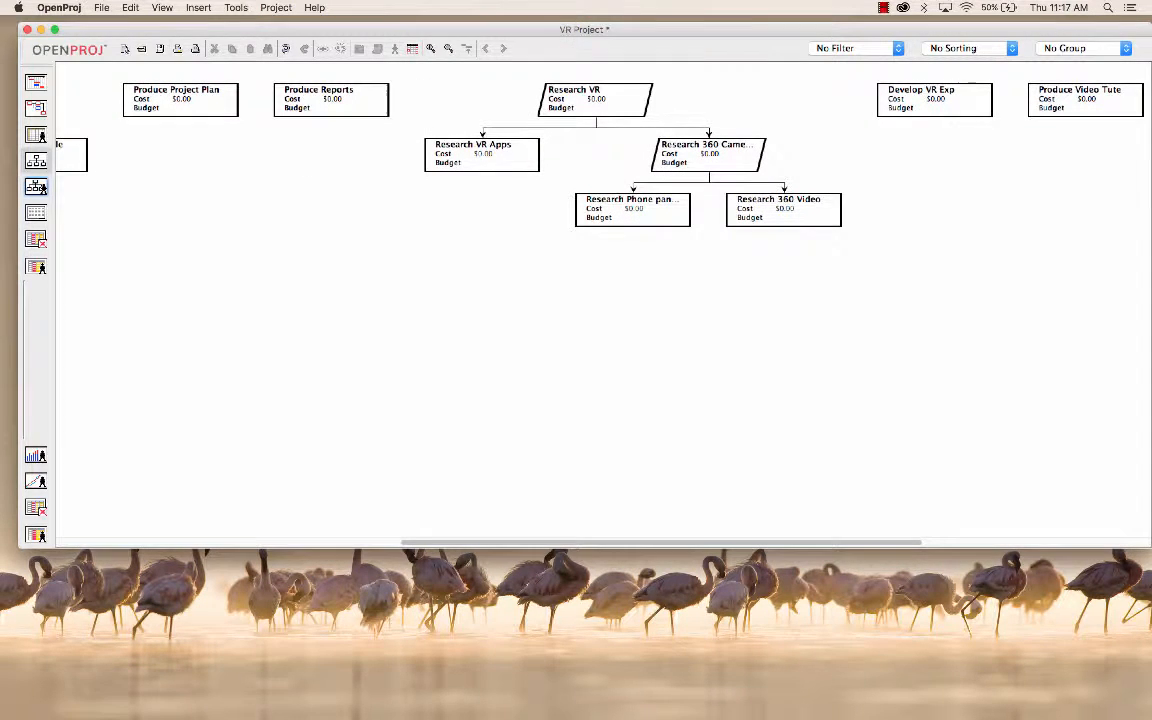
{"action": "scroll", "coordinate": [600, 300], "scroll_direction": "right", "scroll_amount": 5}
{"action": "scroll", "coordinate": [600, 300], "scroll_direction": "left", "scroll_amount": 8}
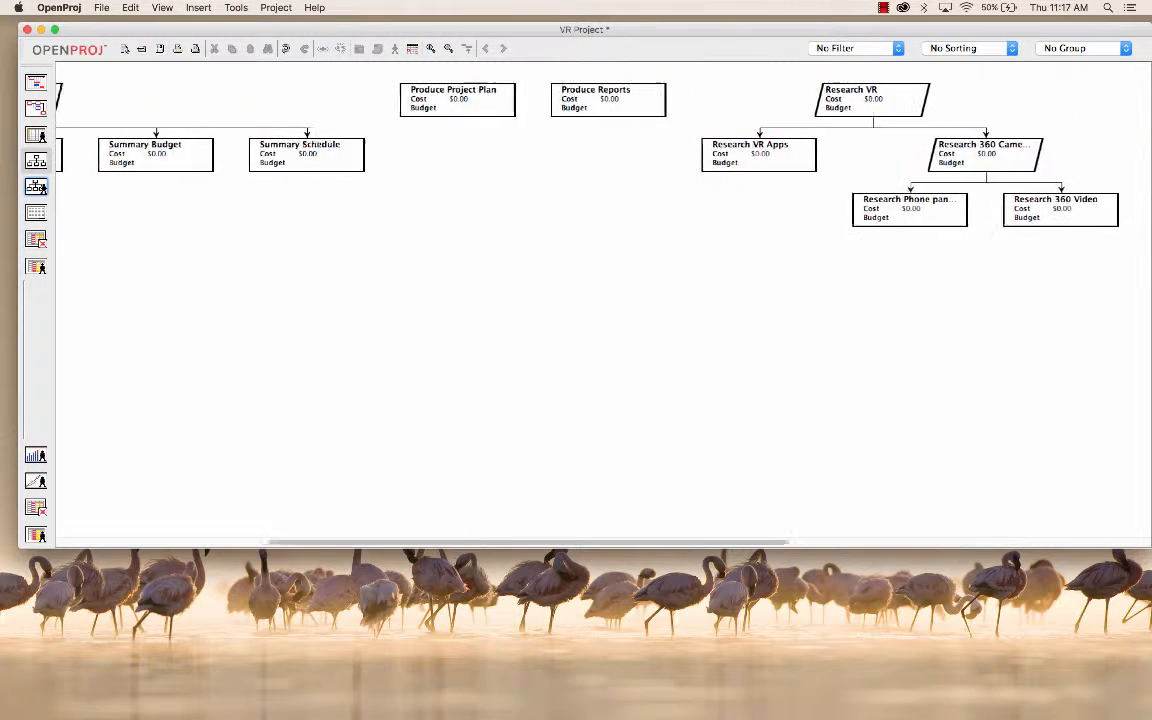
{"action": "scroll", "coordinate": [600, 300], "scroll_direction": "right", "scroll_amount": 5}
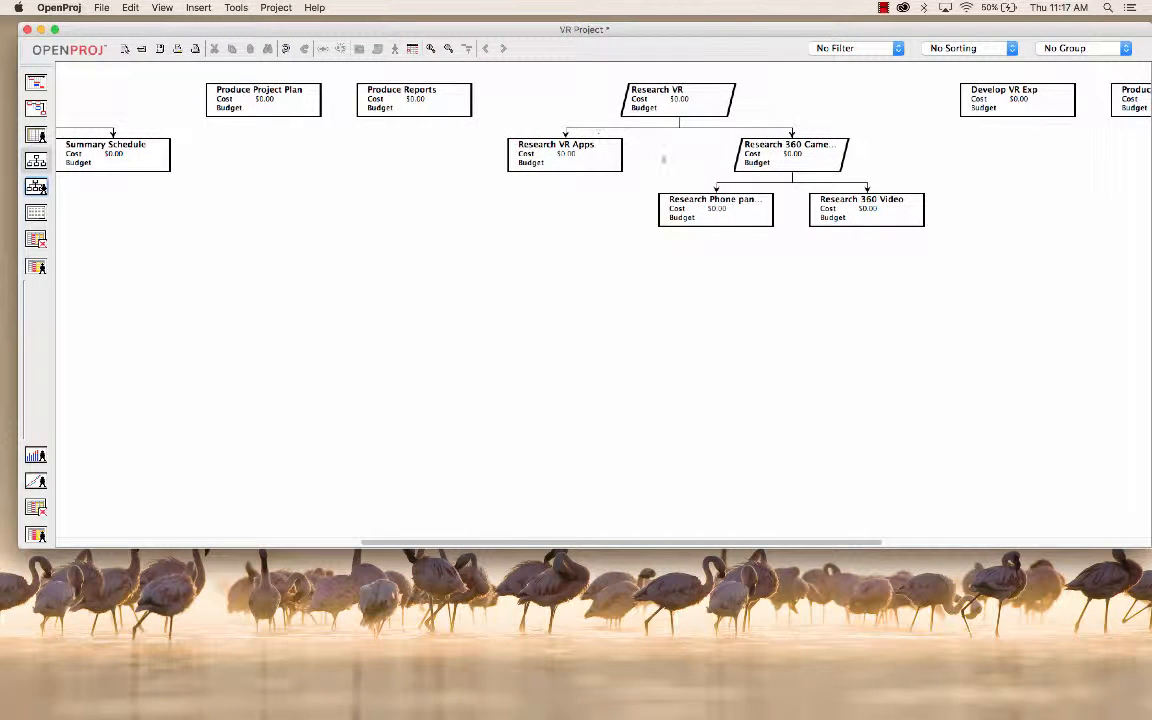
{"action": "scroll", "coordinate": [600, 300], "scroll_direction": "left", "scroll_amount": 15}
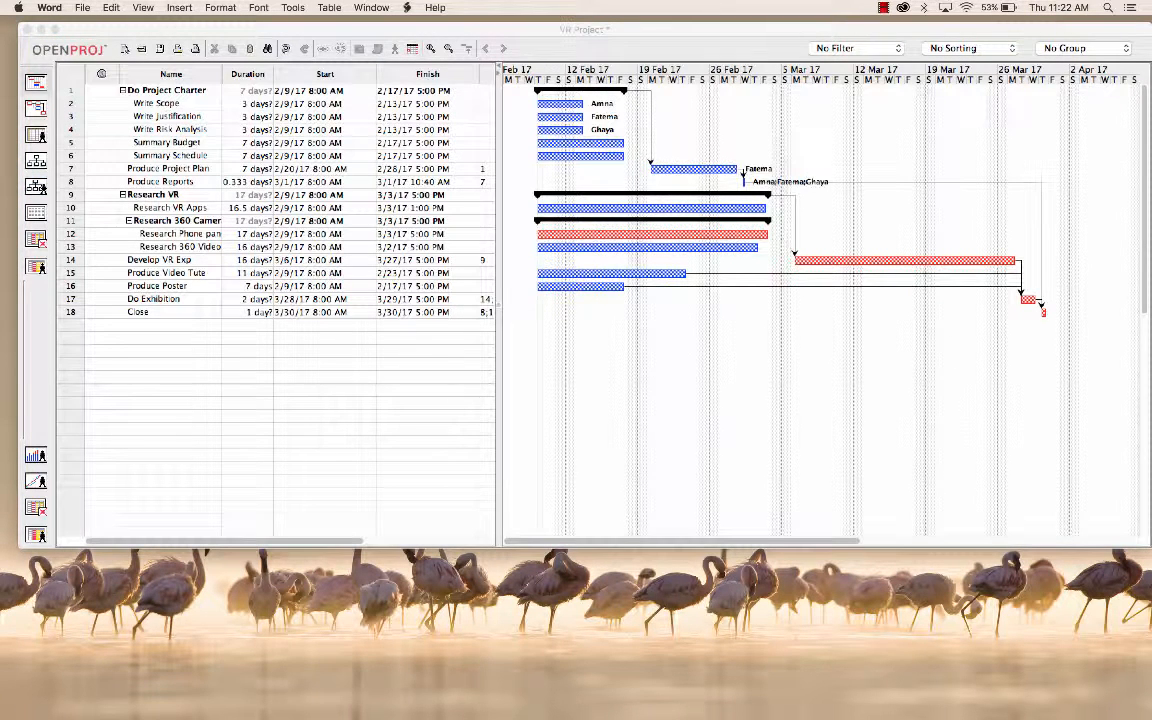
Step: Switch to Blue.docx in Word and examine the task table and Gantt chart on the Project Plan page
{"action": "mouse_move", "coordinate": [10, 390]}
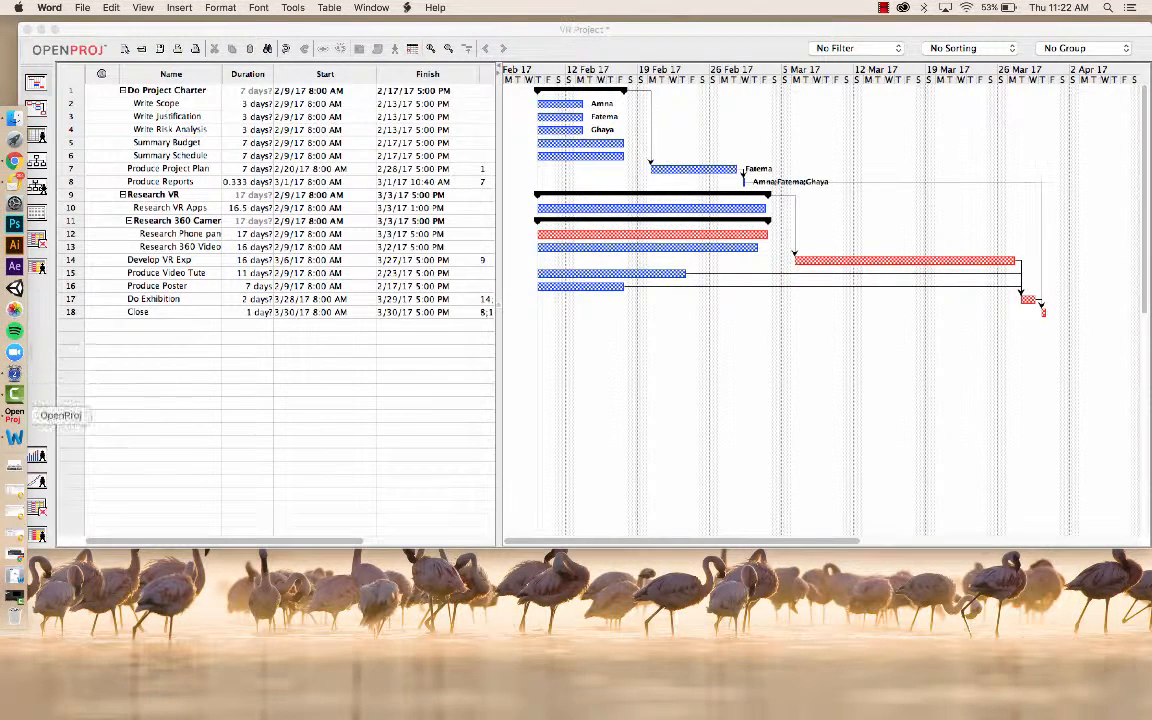
{"action": "left_click", "coordinate": [14, 437]}
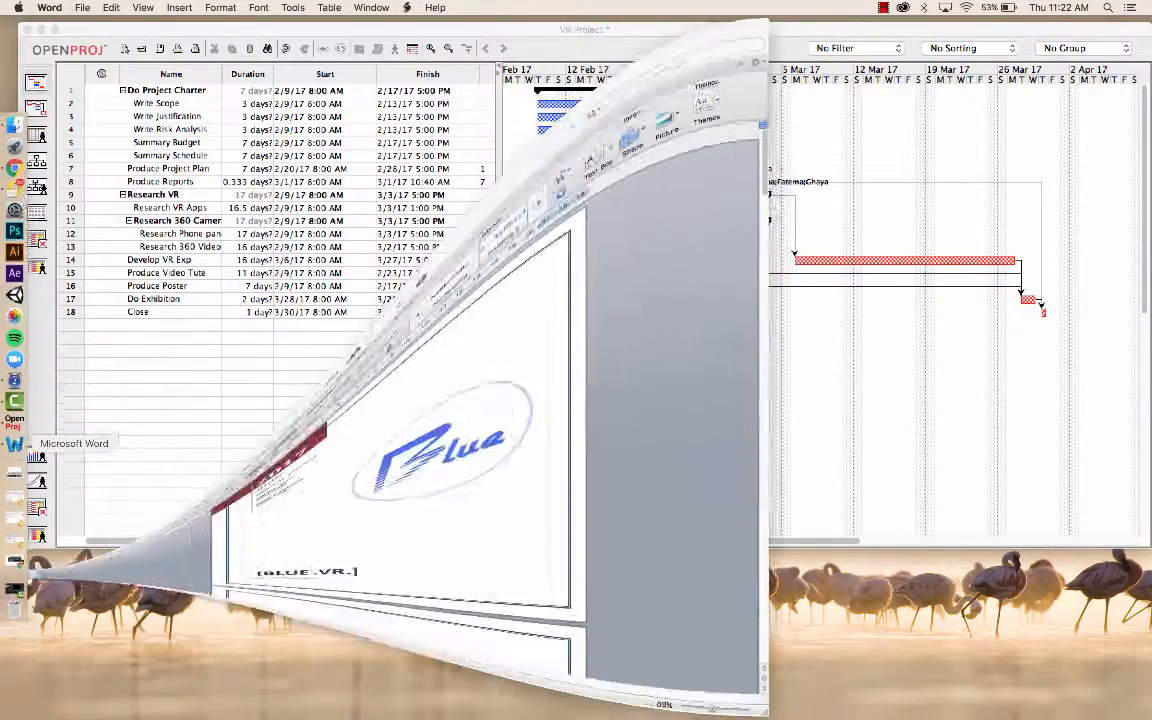
{"action": "scroll", "coordinate": [380, 420], "scroll_direction": "down", "scroll_amount": 5}
{"action": "scroll", "coordinate": [380, 420], "scroll_direction": "down", "scroll_amount": 10}
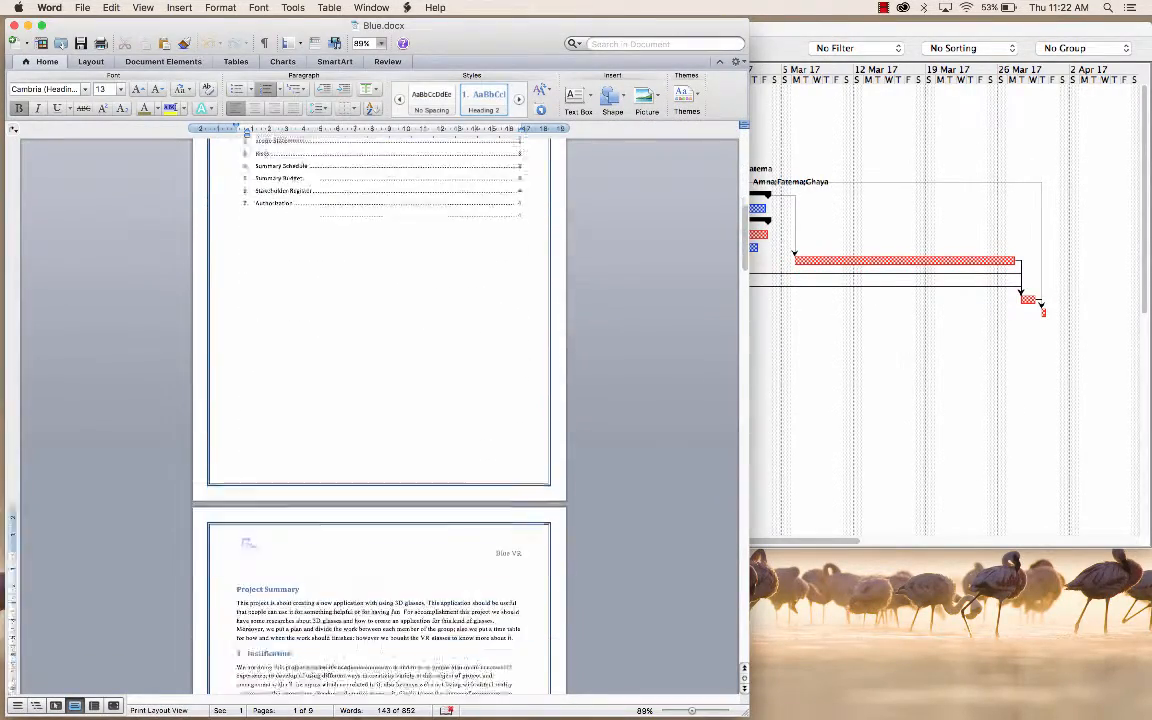
{"action": "scroll", "coordinate": [380, 420], "scroll_direction": "down", "scroll_amount": 10}
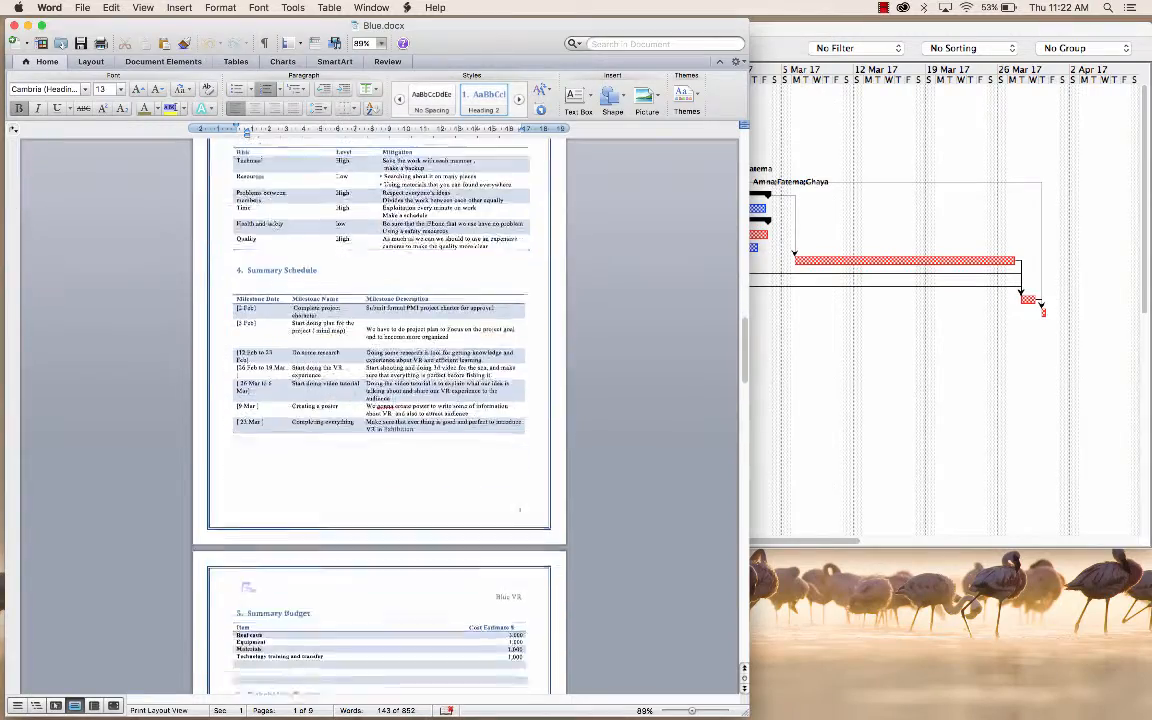
{"action": "scroll", "coordinate": [380, 420], "scroll_direction": "down", "scroll_amount": 8}
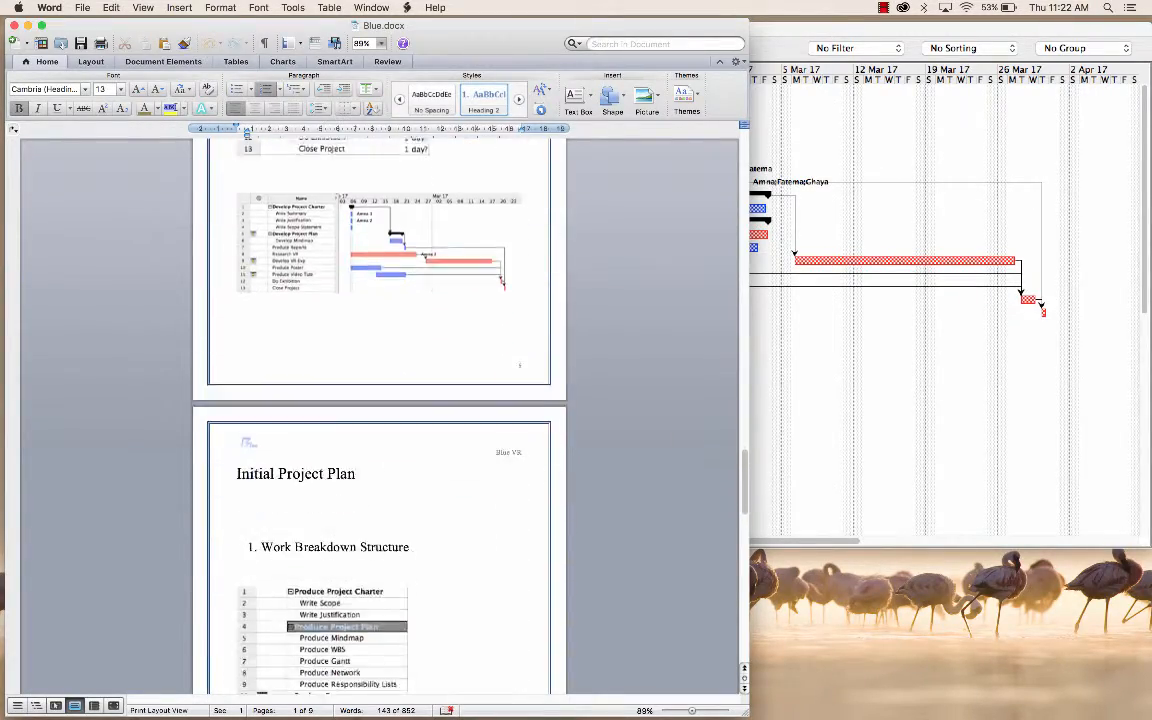
{"action": "scroll", "coordinate": [380, 420], "scroll_direction": "up", "scroll_amount": 4}
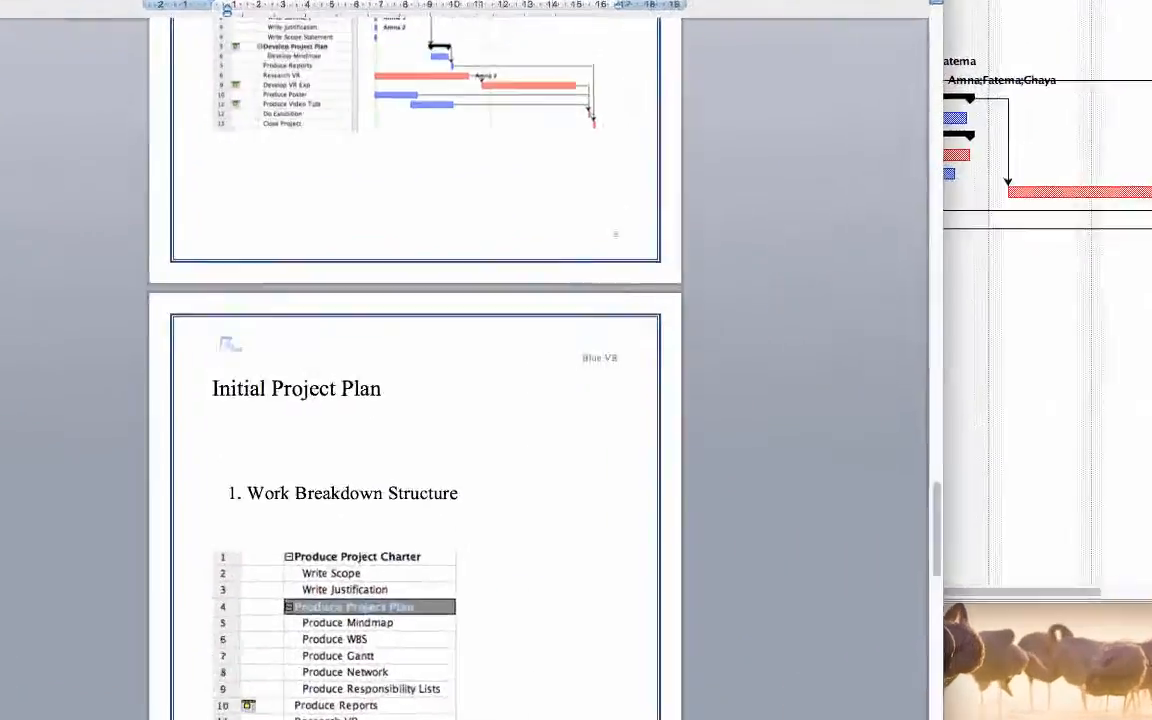
{"action": "scroll", "coordinate": [400, 400], "scroll_direction": "up", "scroll_amount": 10}
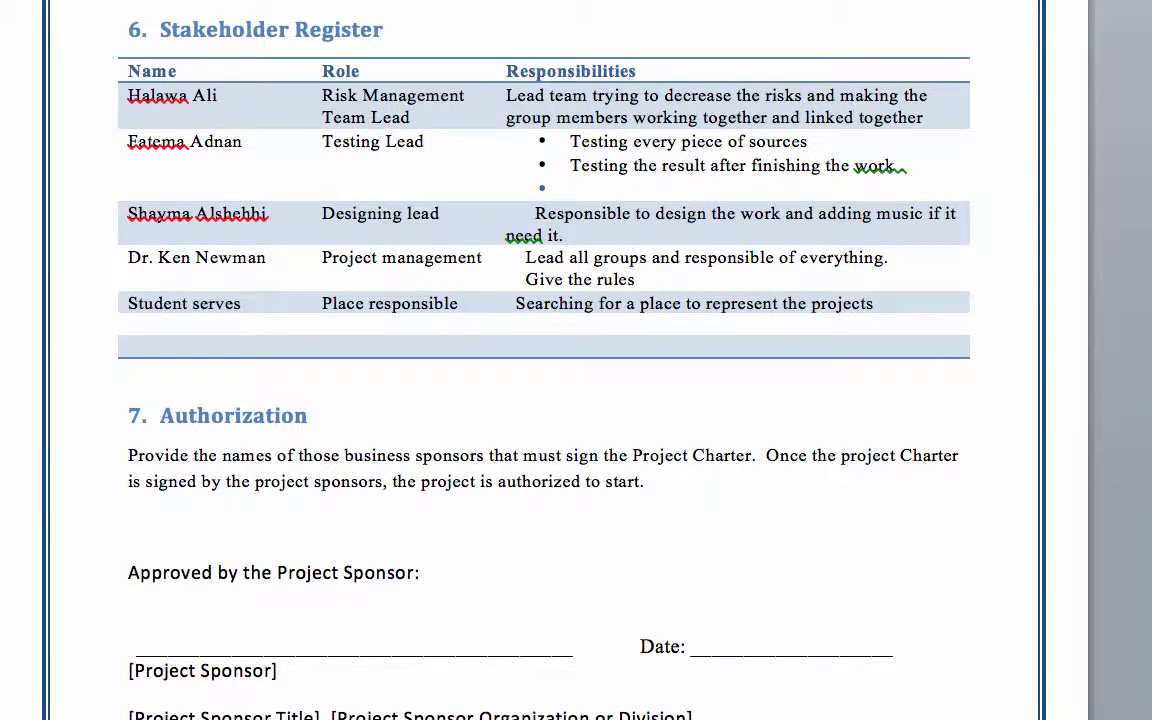
{"action": "scroll", "coordinate": [400, 400], "scroll_direction": "down", "scroll_amount": 10}
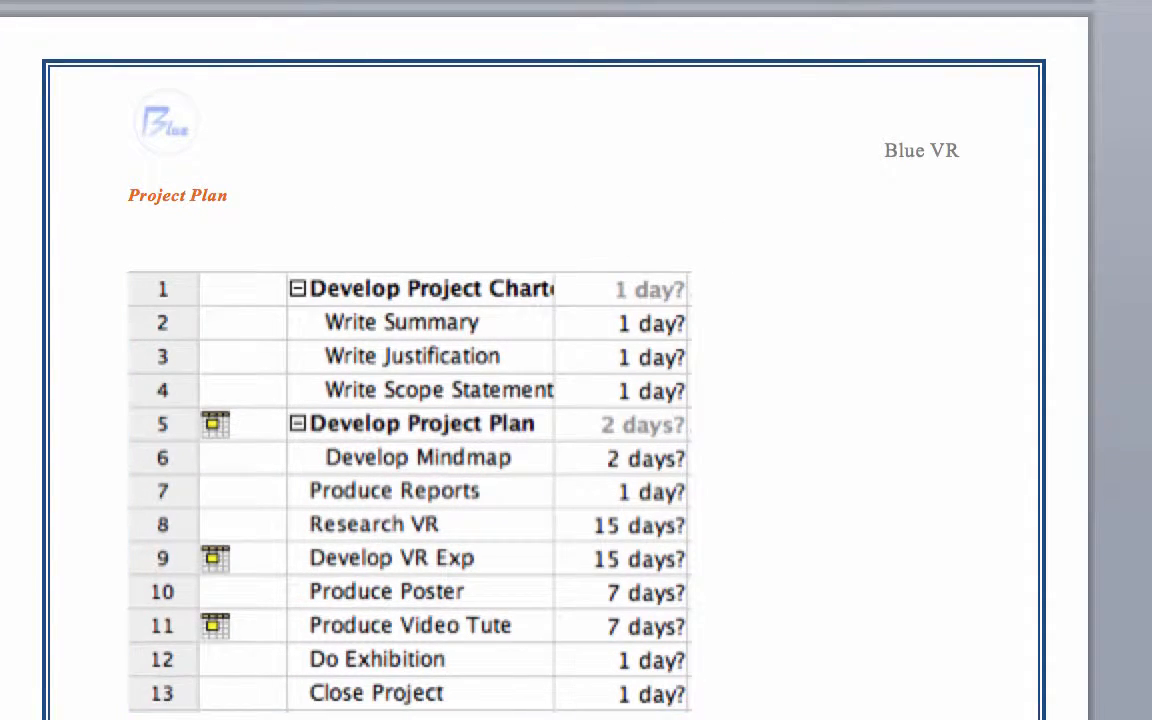
{"action": "scroll", "coordinate": [500, 400], "scroll_direction": "down", "scroll_amount": 5}
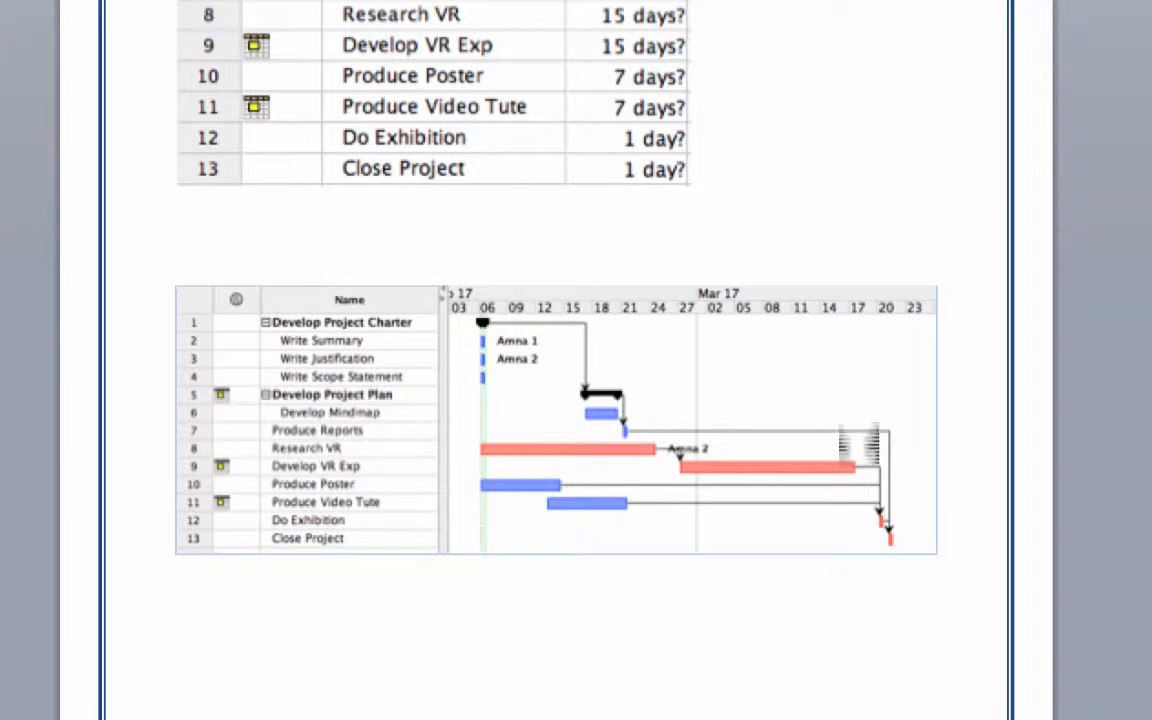
Step: Review the Initial Project Plan sections on Work Breakdown Structure, Gantt Chart, Network Diagram and Linear Responsibility Chart
{"action": "scroll", "coordinate": [788, 430], "scroll_direction": "down", "scroll_amount": 5}
{"action": "scroll", "coordinate": [576, 360], "scroll_direction": "down", "scroll_amount": 20}
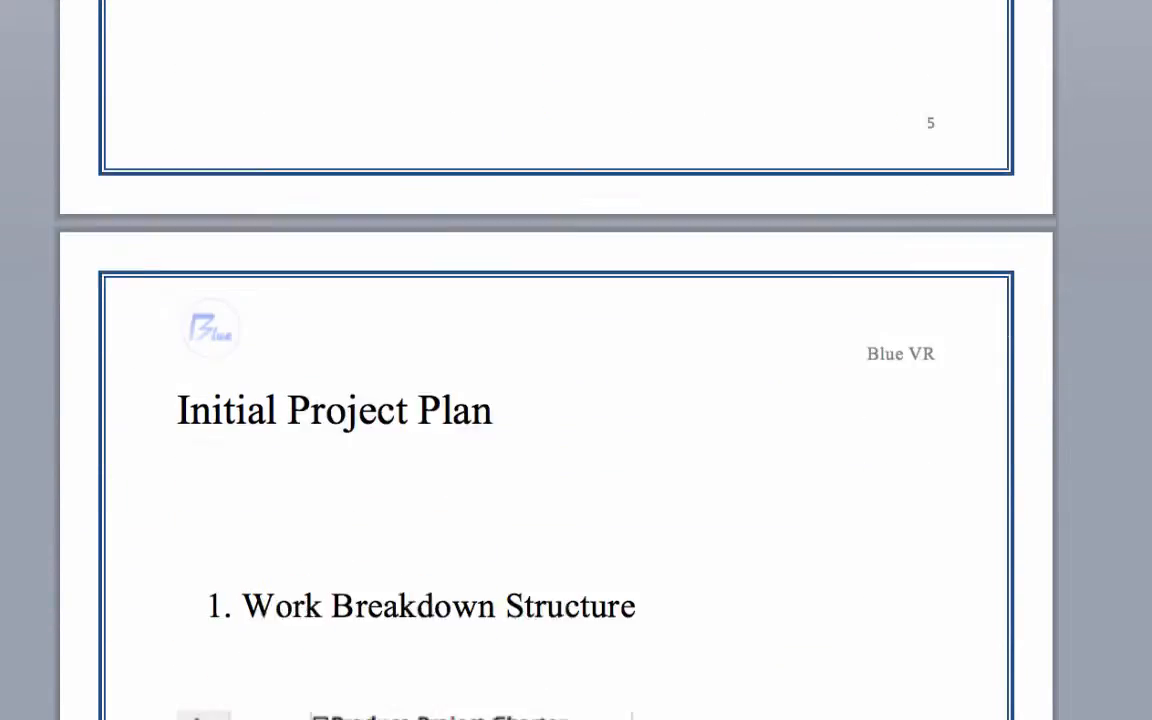
{"action": "scroll", "coordinate": [576, 360], "scroll_direction": "down", "scroll_amount": 20}
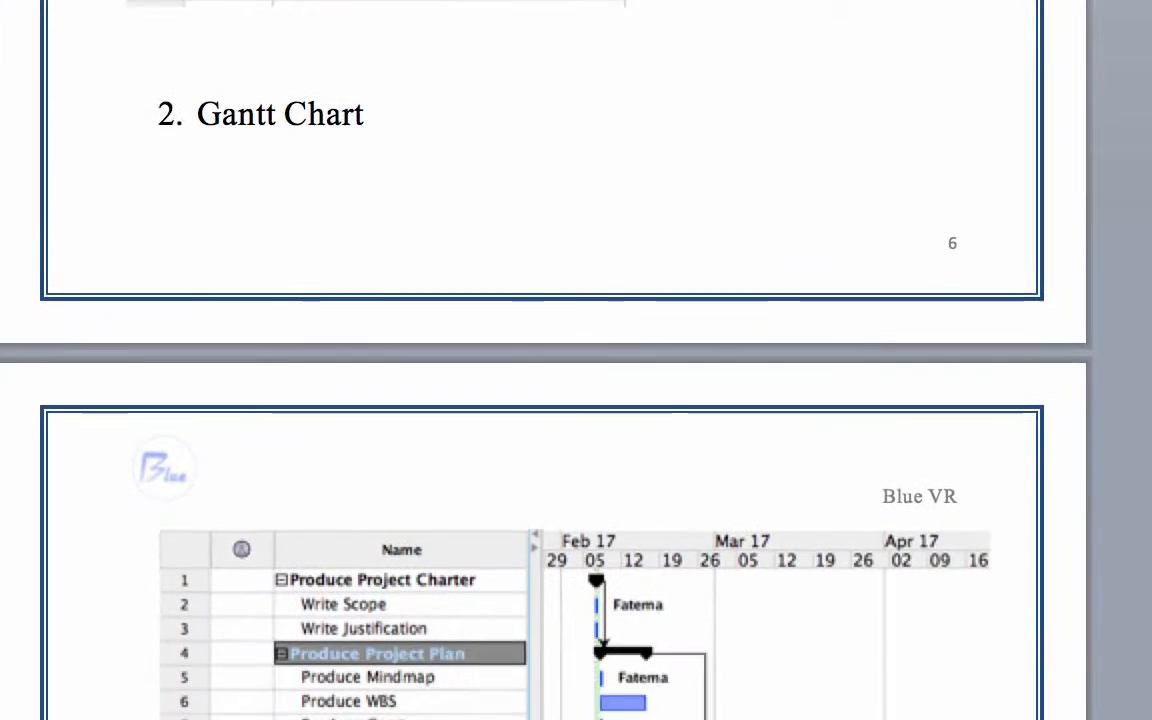
{"action": "scroll", "coordinate": [800, 643], "scroll_direction": "down", "scroll_amount": 10}
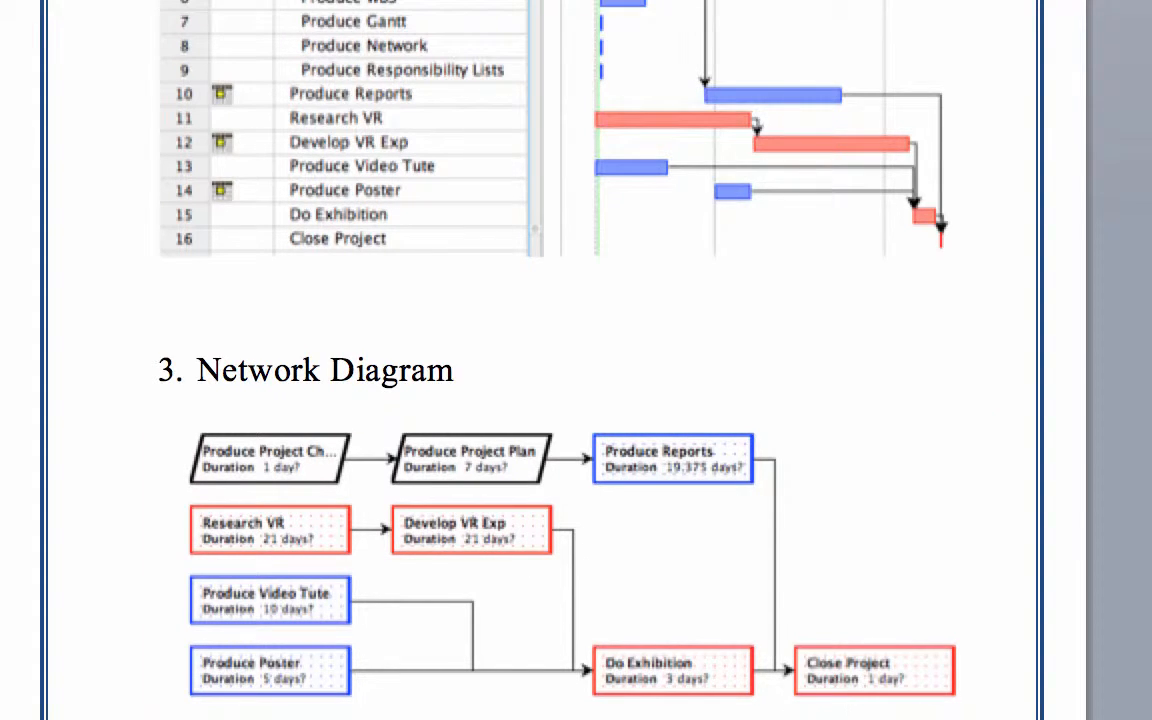
{"action": "scroll", "coordinate": [540, 360], "scroll_direction": "down", "scroll_amount": 10}
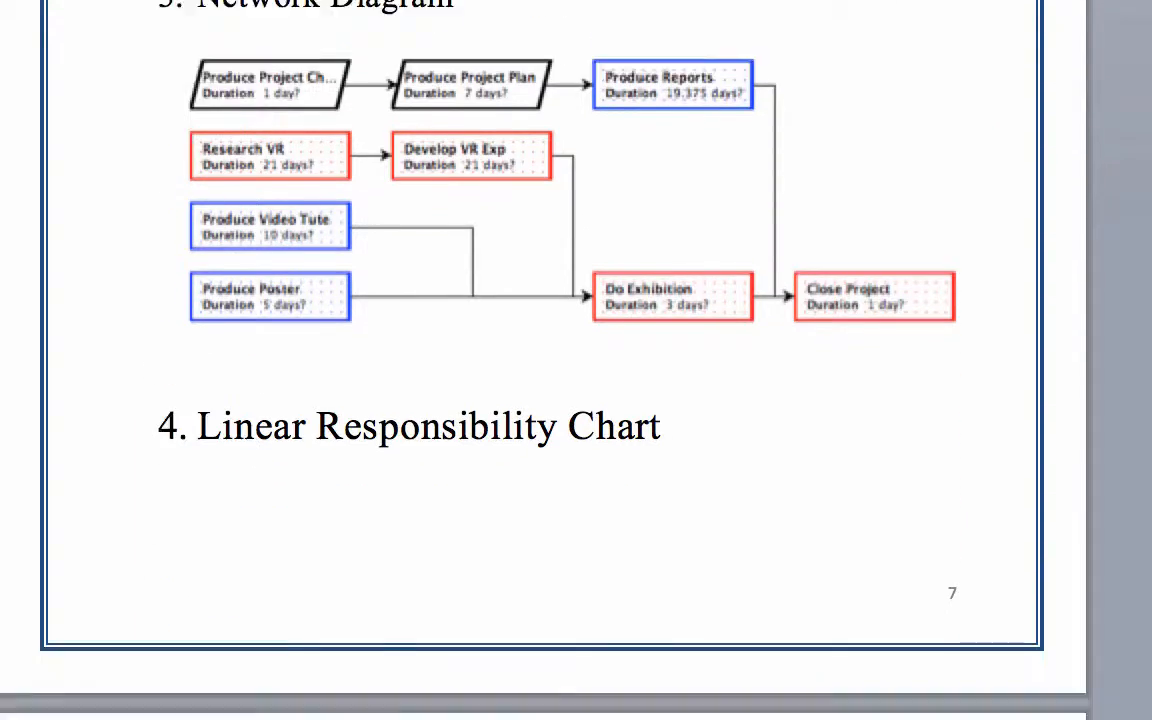
{"action": "scroll", "coordinate": [540, 360], "scroll_direction": "down", "scroll_amount": 8}
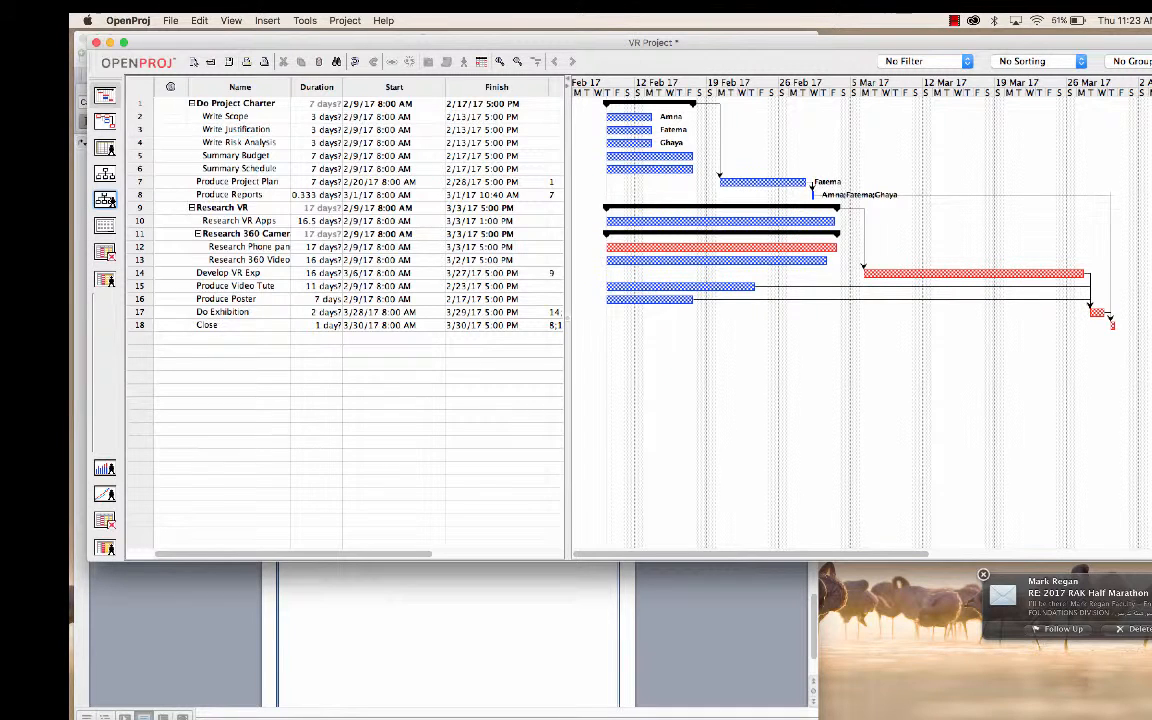
Step: In OpenProj, review the work hours assigned to each team member and the network diagram, and return to the Gantt chart
{"action": "left_click", "coordinate": [105, 280]}
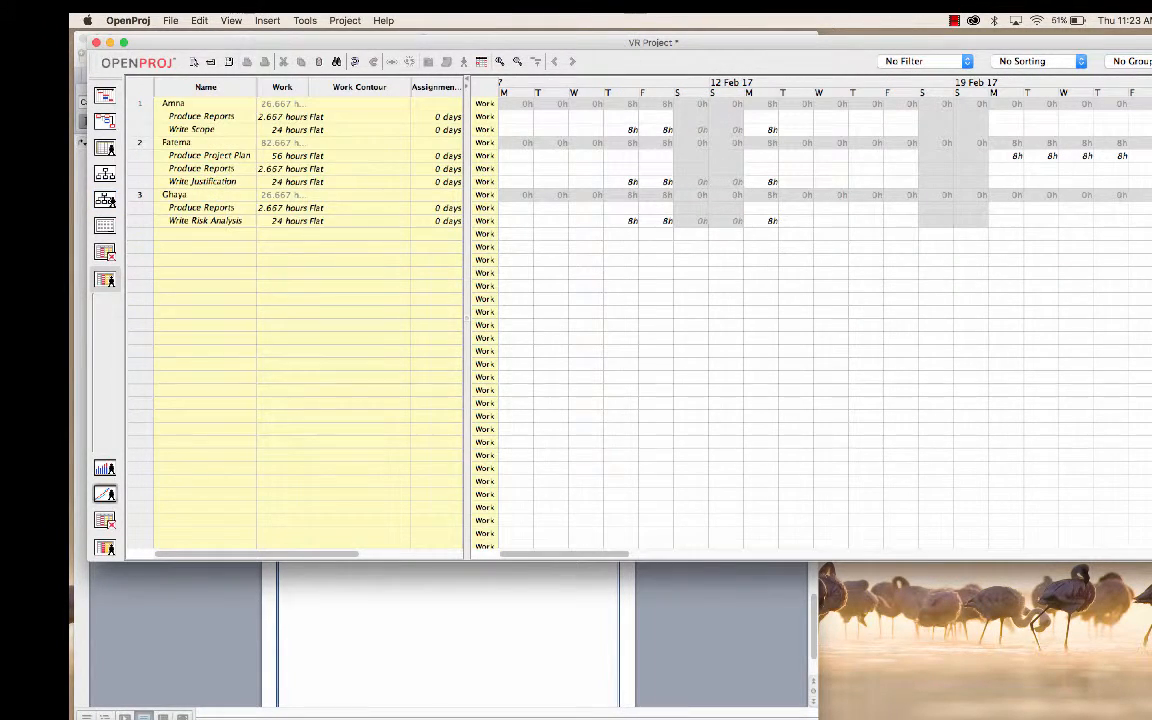
{"action": "left_click", "coordinate": [105, 121]}
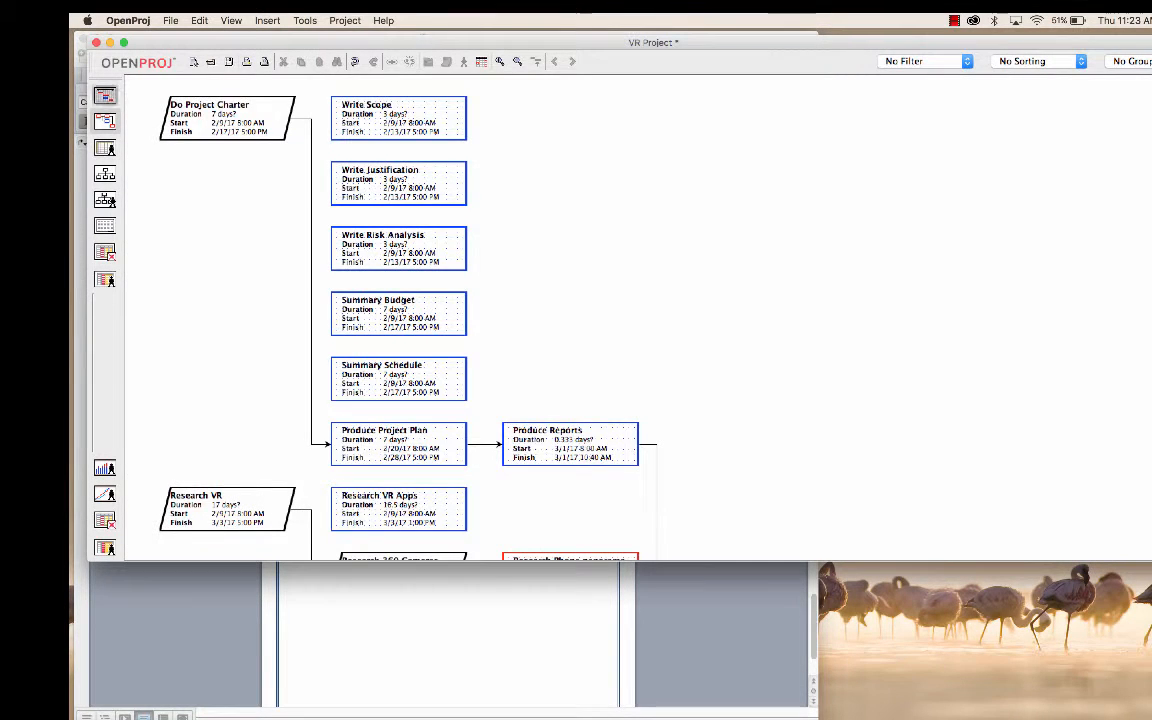
{"action": "left_click", "coordinate": [105, 96]}
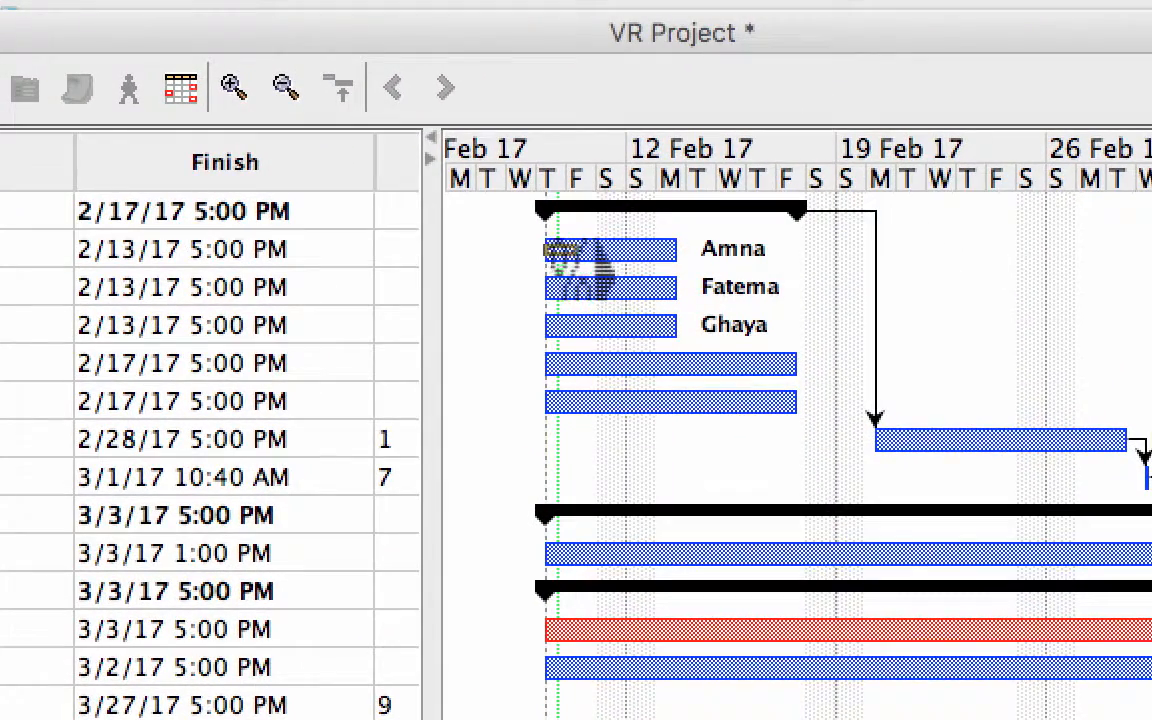
Step: Mark progress on the Gantt bars: Write Scope, Write Risk Analysis and Summary Budget fully complete, and Write Justification about one third complete
{"action": "left_click_drag", "start_coordinate": [600, 265], "coordinate": [700, 262]}
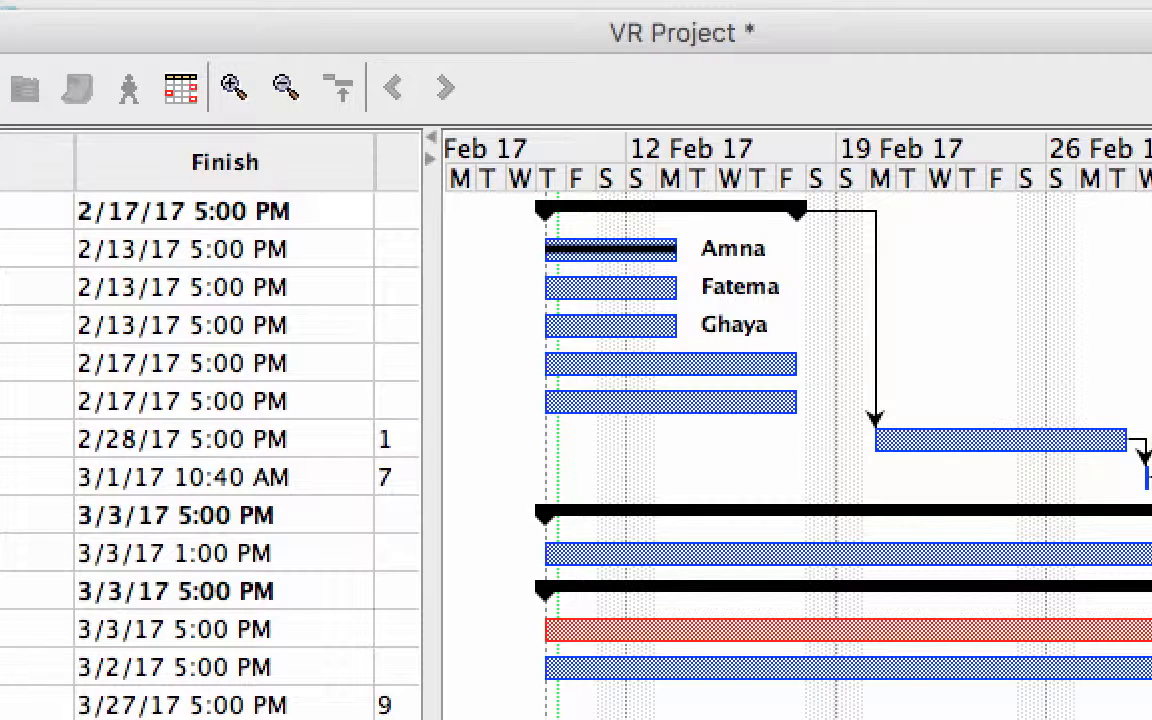
{"action": "left_click", "coordinate": [2, 287]}
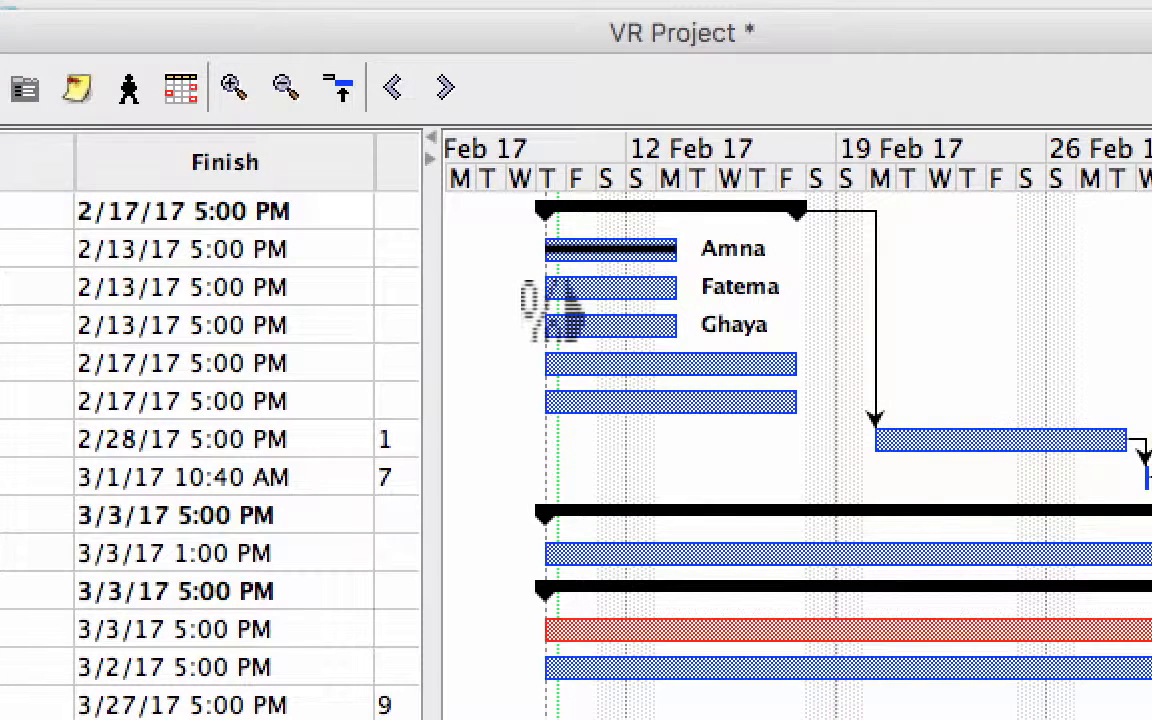
{"action": "left_click_drag", "start_coordinate": [548, 305], "coordinate": [588, 305]}
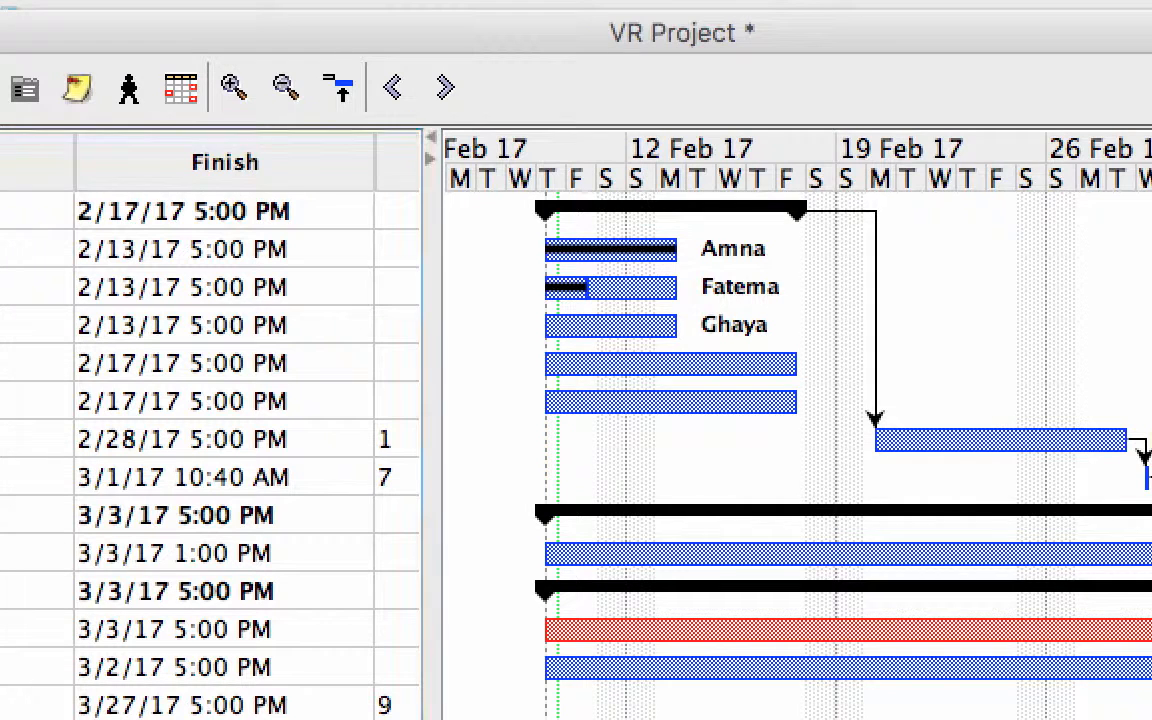
{"action": "left_click_drag", "start_coordinate": [550, 340], "coordinate": [720, 340]}
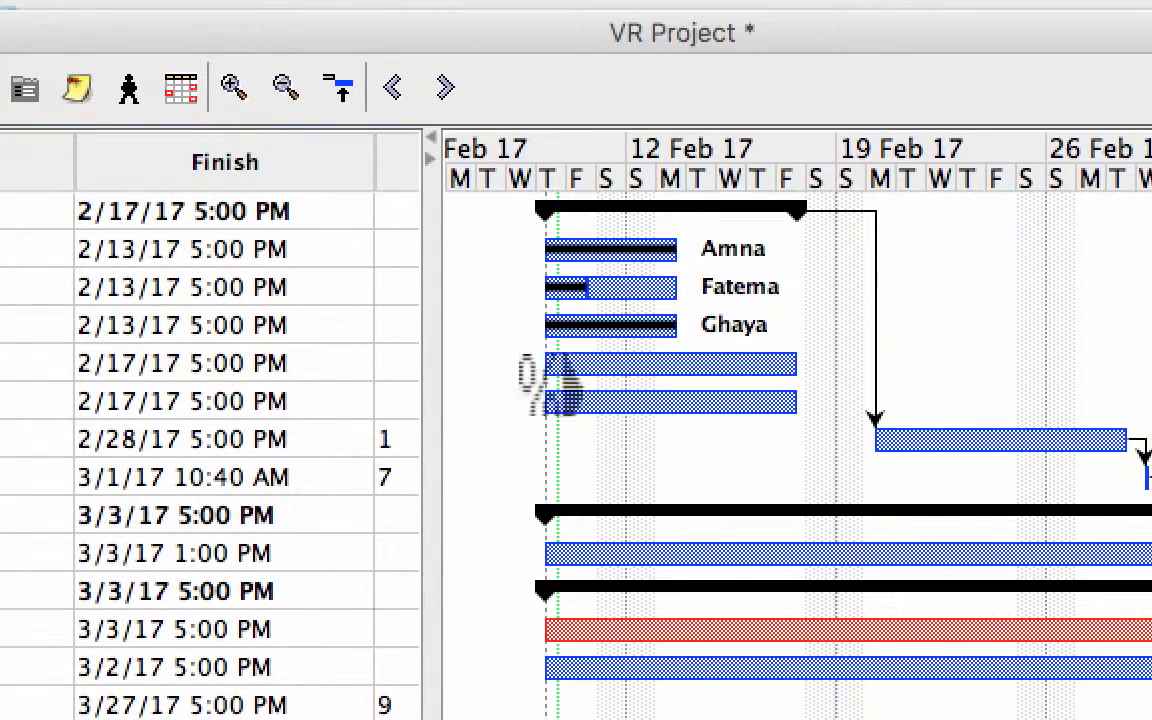
{"action": "left_click_drag", "start_coordinate": [545, 365], "coordinate": [807, 365]}
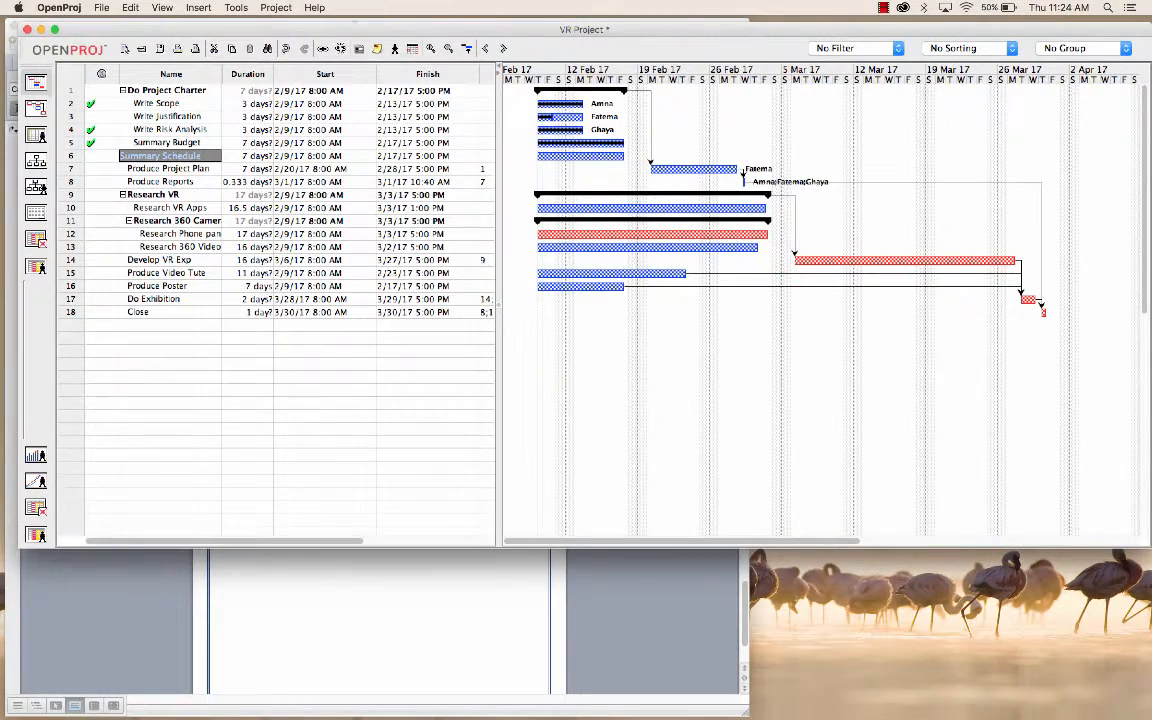
Step: Reposition the Summary Schedule bar to start on 2/9/17 at 9:00 AM and shorten it to 6.375 days
{"action": "left_click_drag", "start_coordinate": [538, 156], "coordinate": [579, 156]}
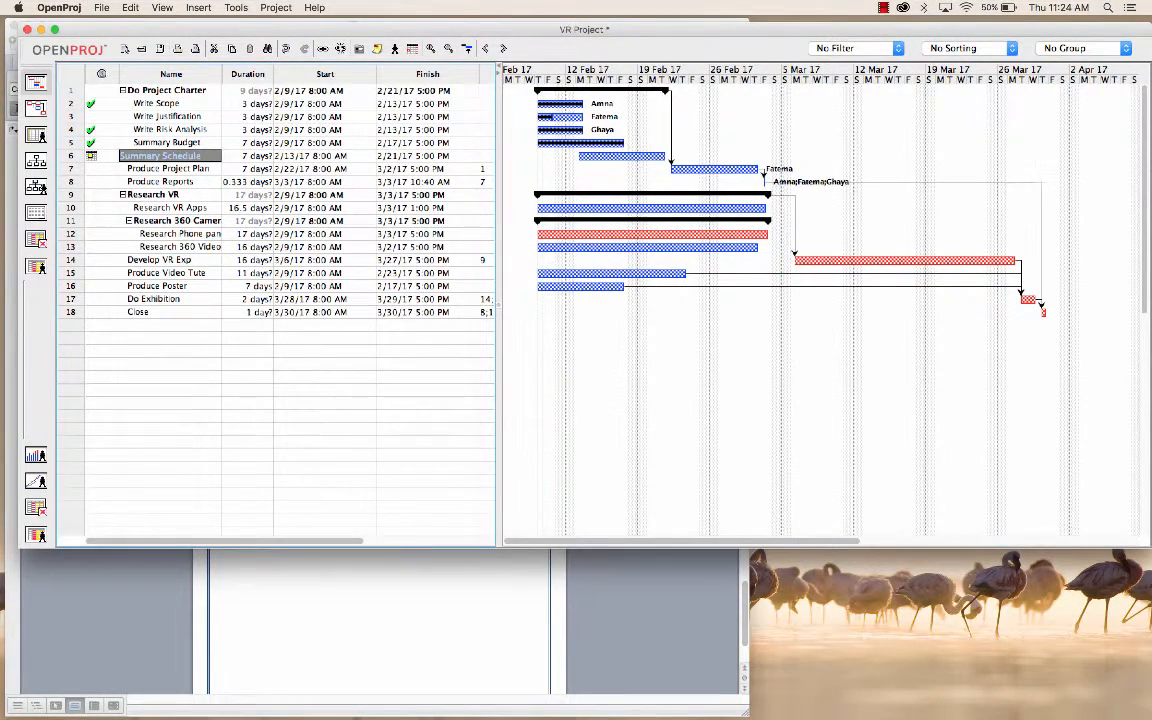
{"action": "double_click", "coordinate": [161, 156]}
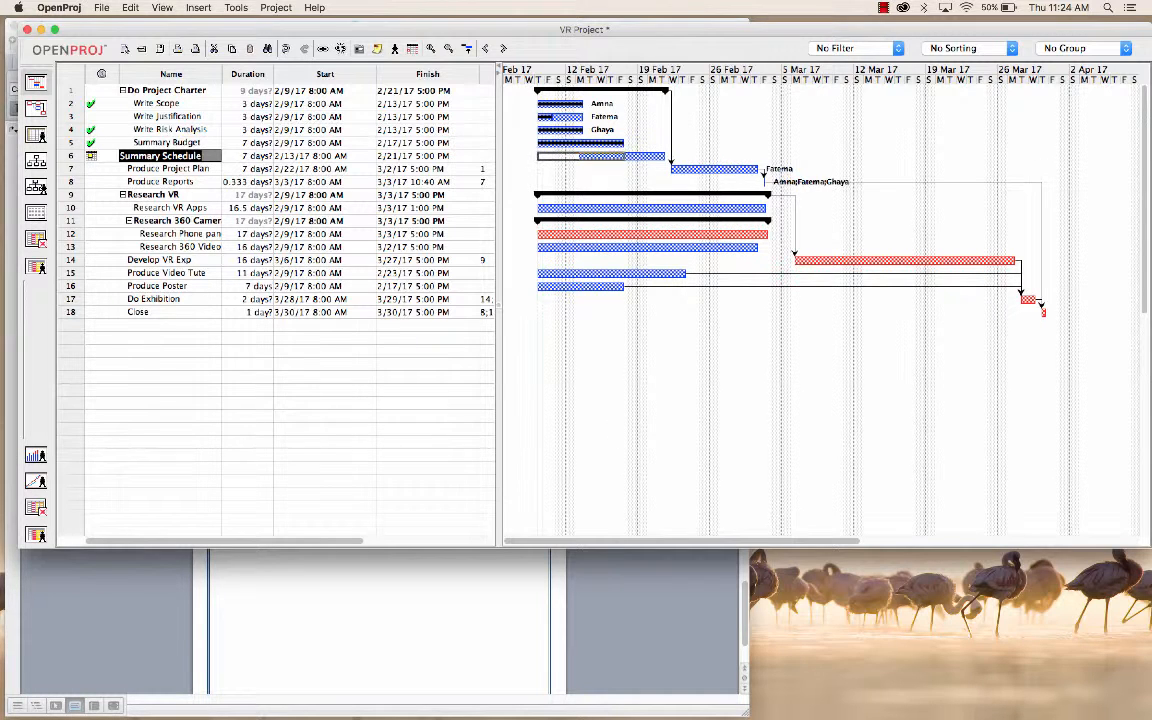
{"action": "left_click_drag", "start_coordinate": [621, 156], "coordinate": [580, 156]}
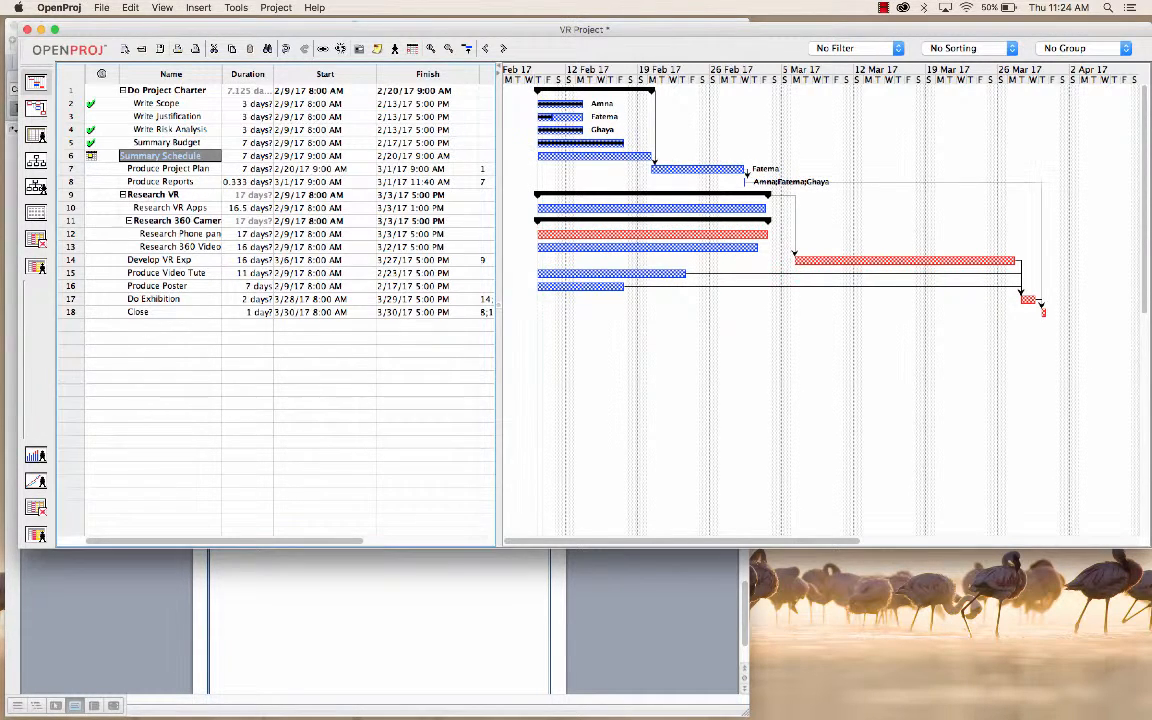
{"action": "left_click_drag", "start_coordinate": [650, 156], "coordinate": [621, 156]}
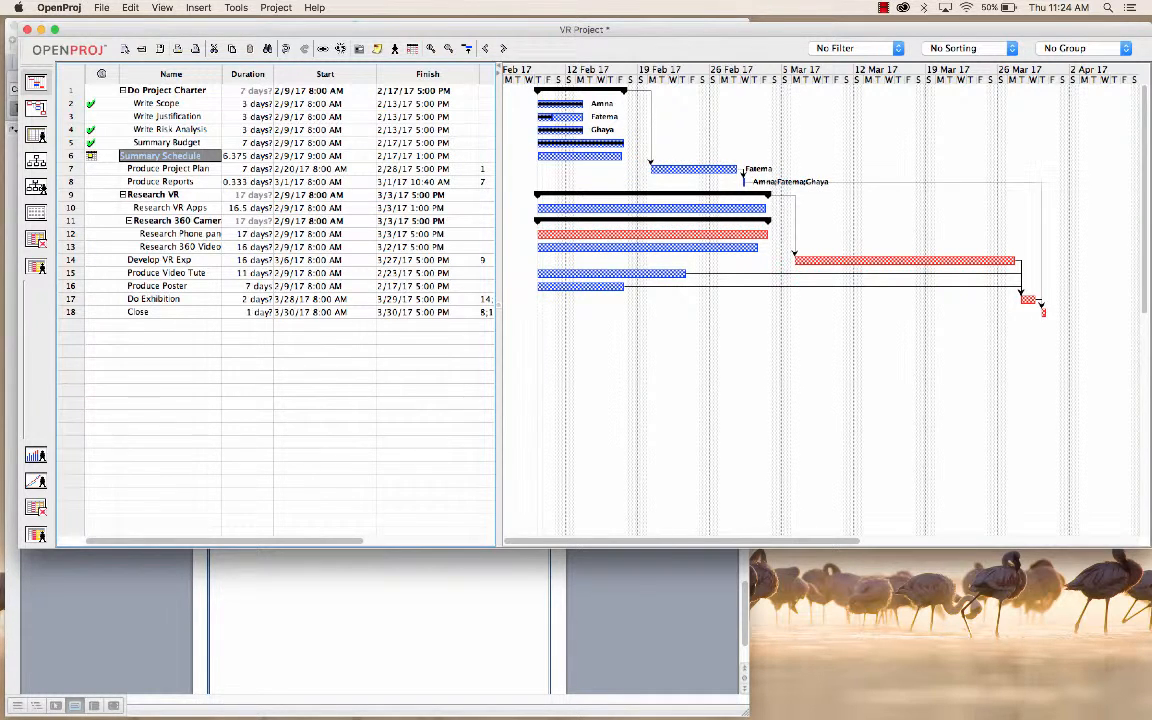
Step: Set the Summary Schedule task's percent complete to 100% in its task information
{"action": "double_click", "coordinate": [161, 156]}
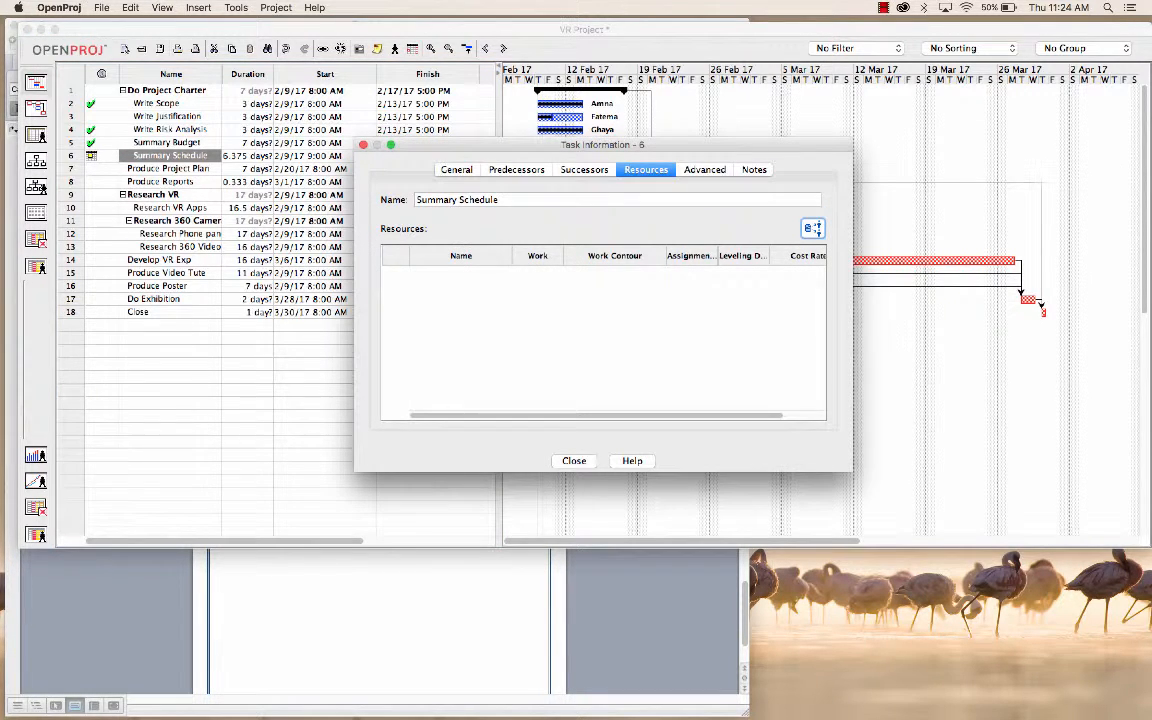
{"action": "left_click", "coordinate": [457, 170]}
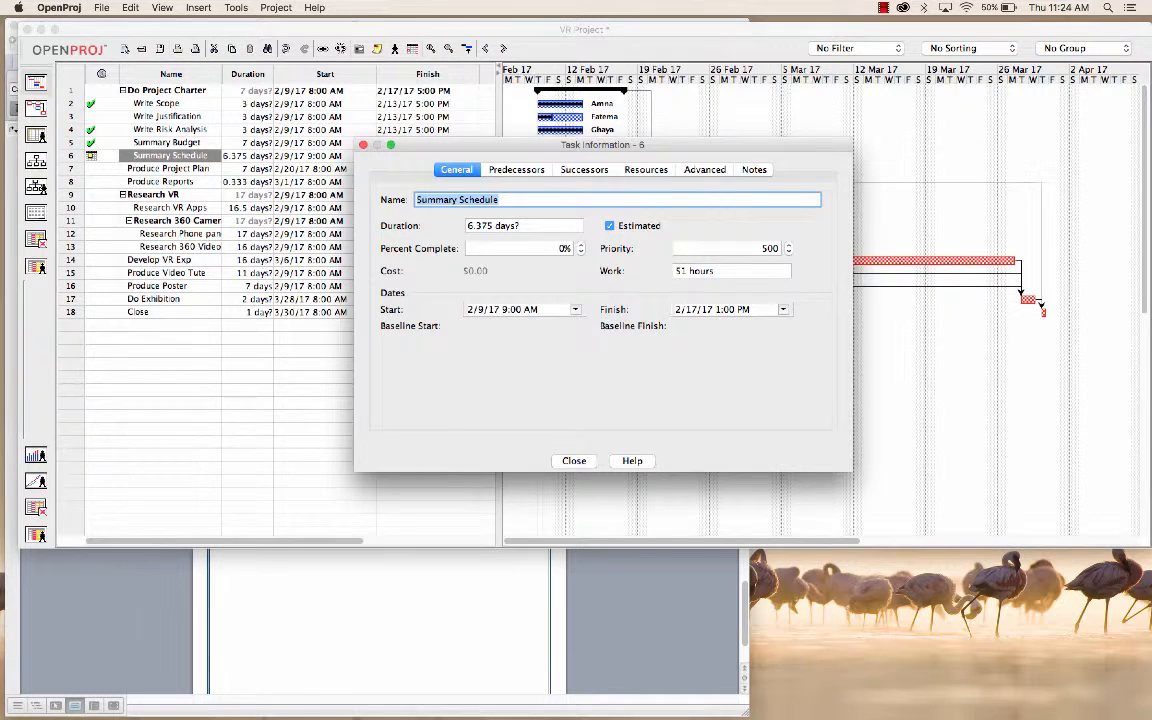
{"action": "key", "text": "Tab"}
{"action": "key", "text": "Tab"}
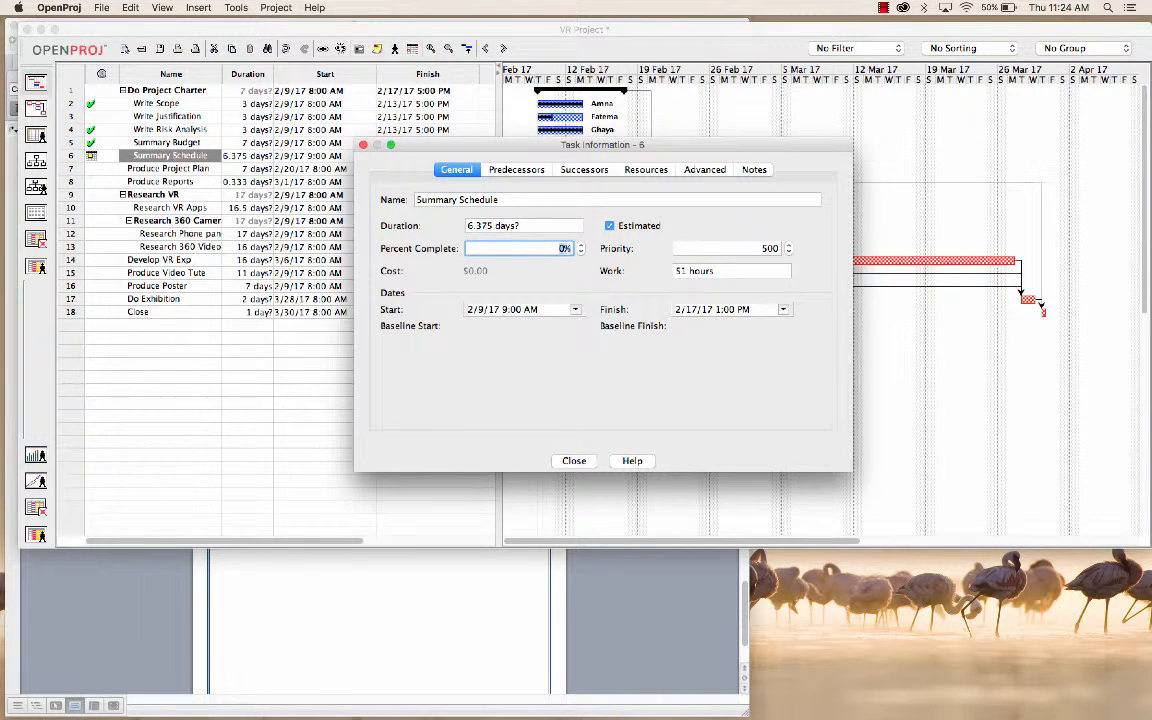
{"action": "type", "text": "100%"}
{"action": "key", "text": "Return"}
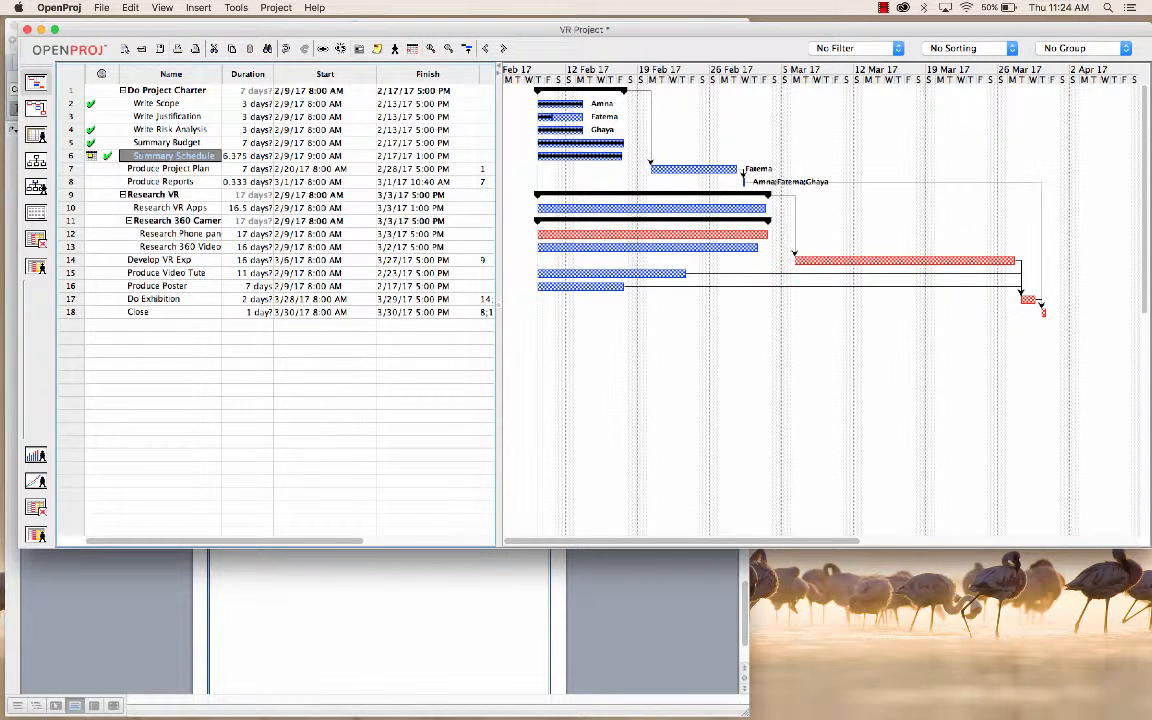
Step: Extend the progress on the Write Justification bar to its end so the task is fully complete
{"action": "double_click", "coordinate": [170, 104]}
{"action": "left_click", "coordinate": [170, 117]}
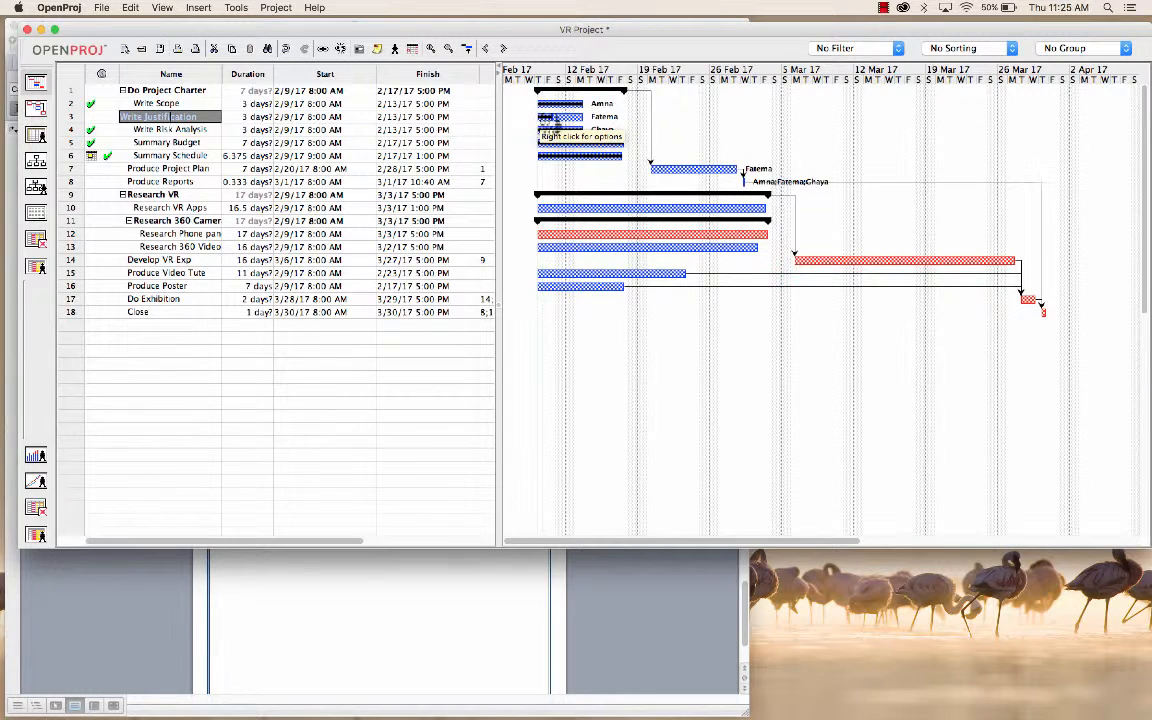
{"action": "left_click_drag", "start_coordinate": [597, 122], "coordinate": [595, 120]}
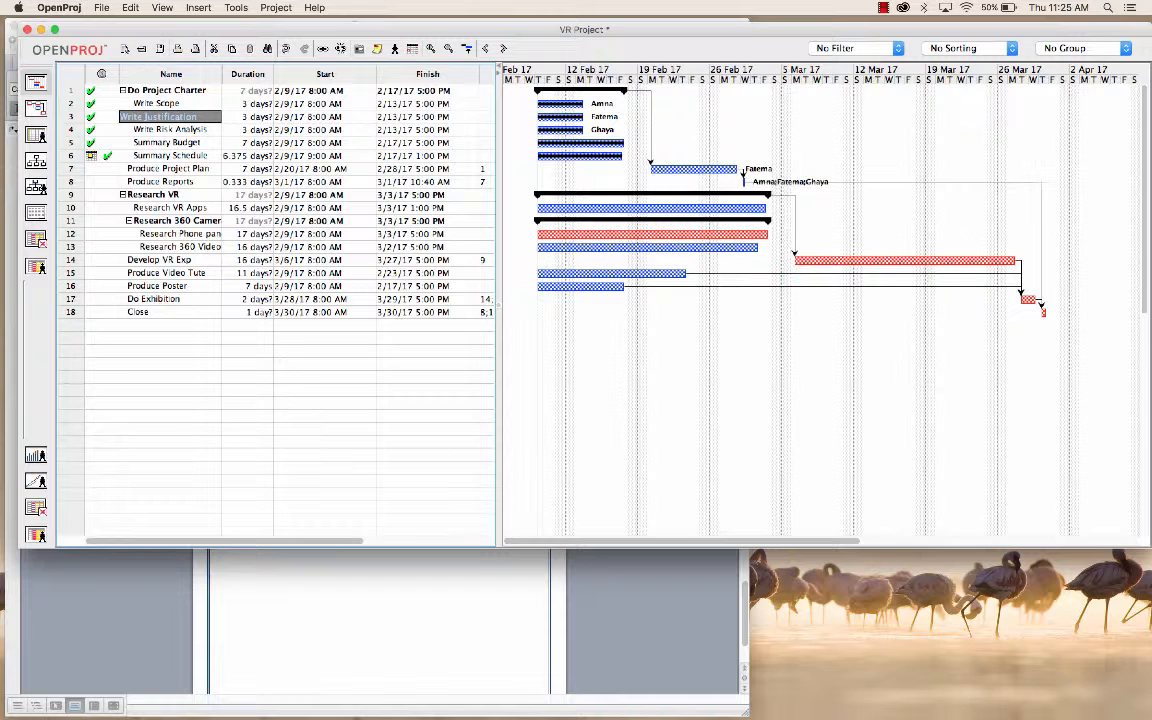
Step: Collapse the Do Project Charter summary task to review the remaining tasks, and expand its subtasks again
{"action": "left_click", "coordinate": [123, 91]}
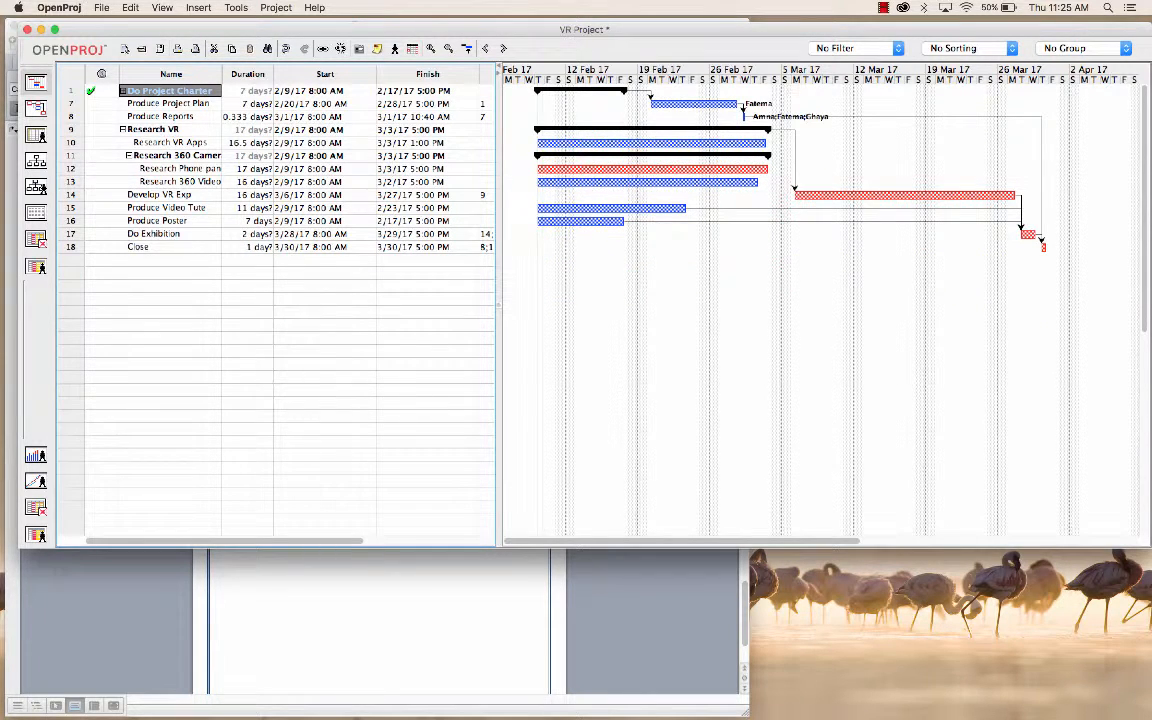
{"action": "left_click", "coordinate": [168, 104]}
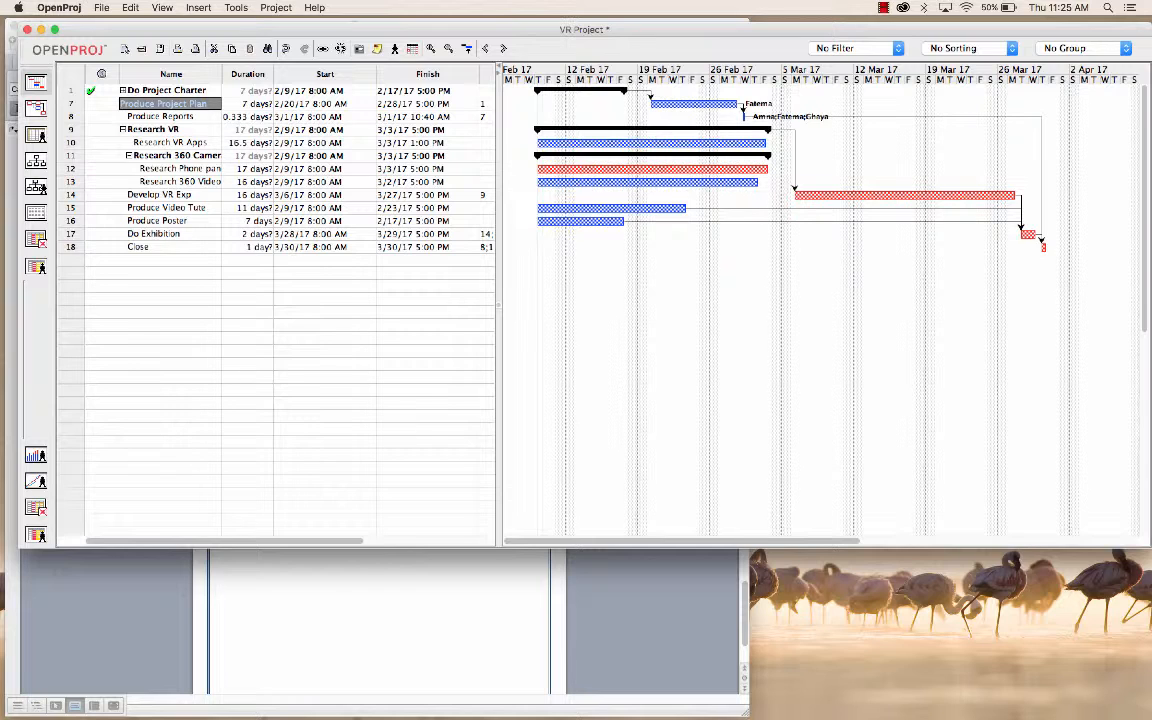
{"action": "left_click", "coordinate": [123, 91]}
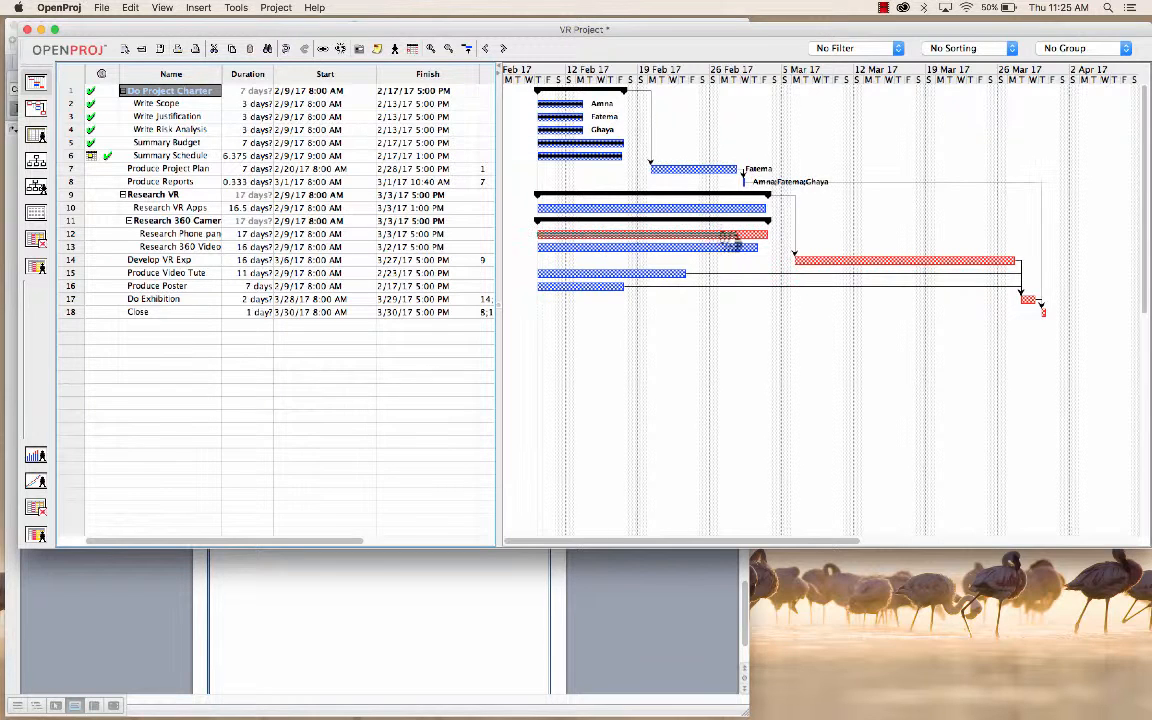
Step: Try marking the Research Phone bar about 70% complete, shortening it to 11.125 days and extending it to 16 days
{"action": "left_click_drag", "start_coordinate": [707, 241], "coordinate": [697, 238]}
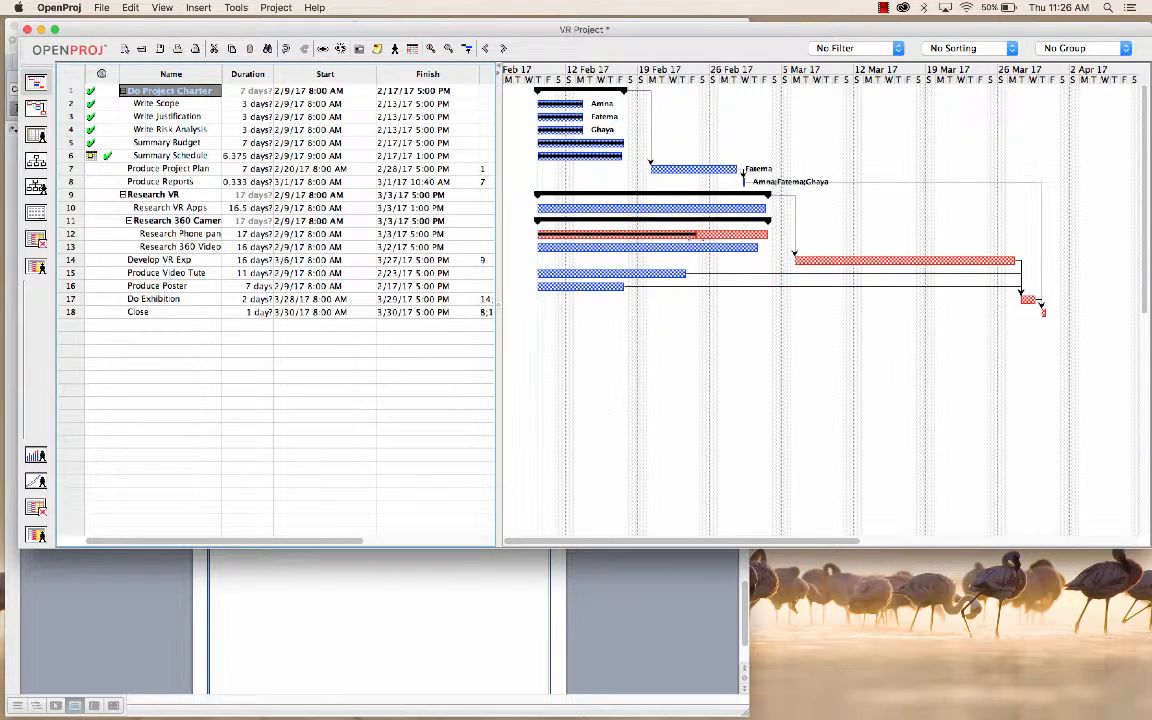
{"action": "left_click_drag", "start_coordinate": [696, 235], "coordinate": [660, 235]}
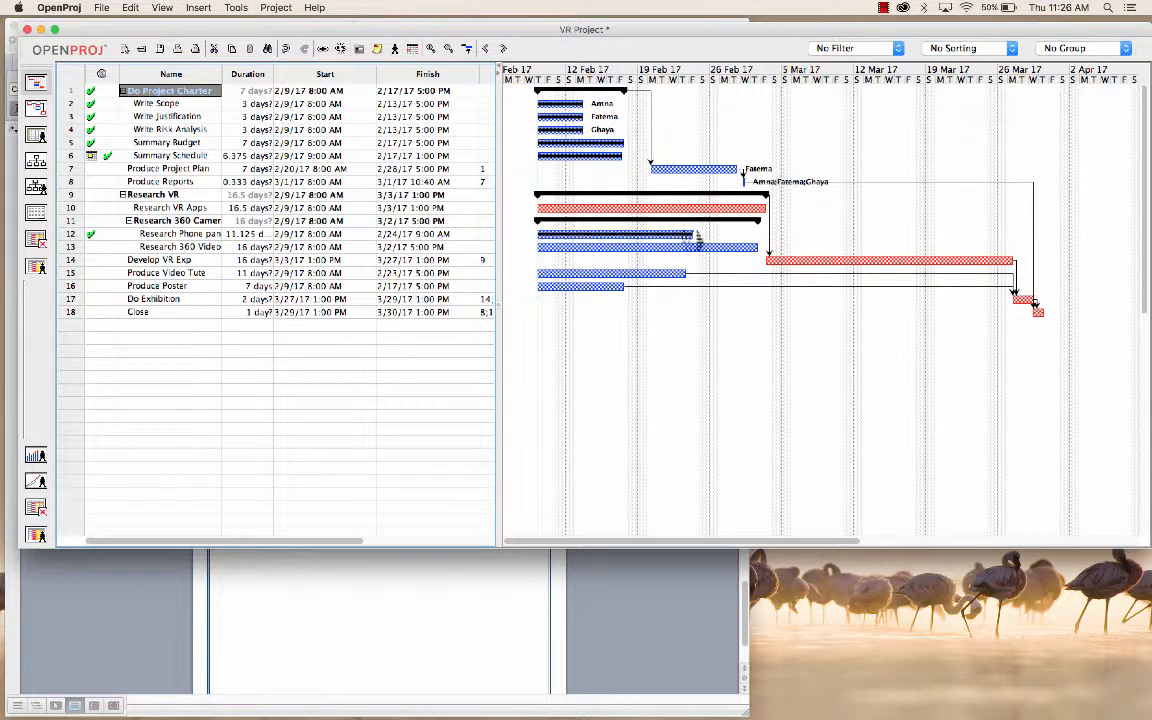
{"action": "left_click_drag", "start_coordinate": [692, 235], "coordinate": [757, 240]}
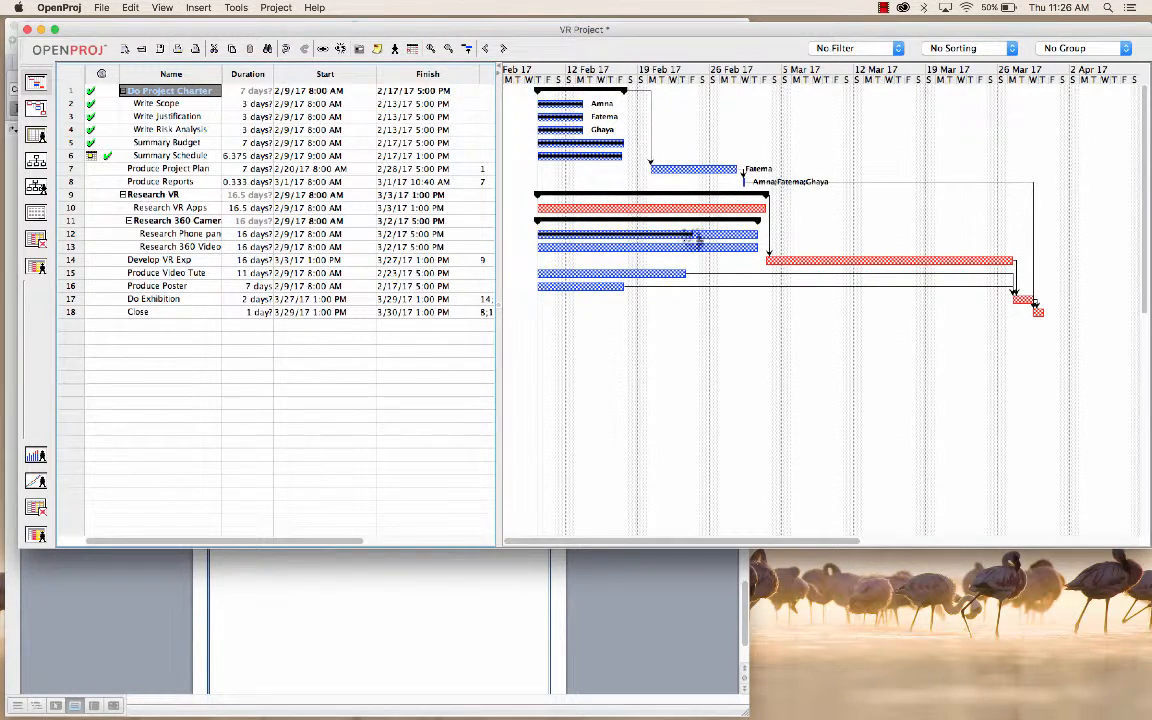
Step: Reduce the progress on the Research Phone bar to about its first one and a half days and extend its duration to 17 days
{"action": "left_click_drag", "start_coordinate": [600, 247], "coordinate": [552, 240]}
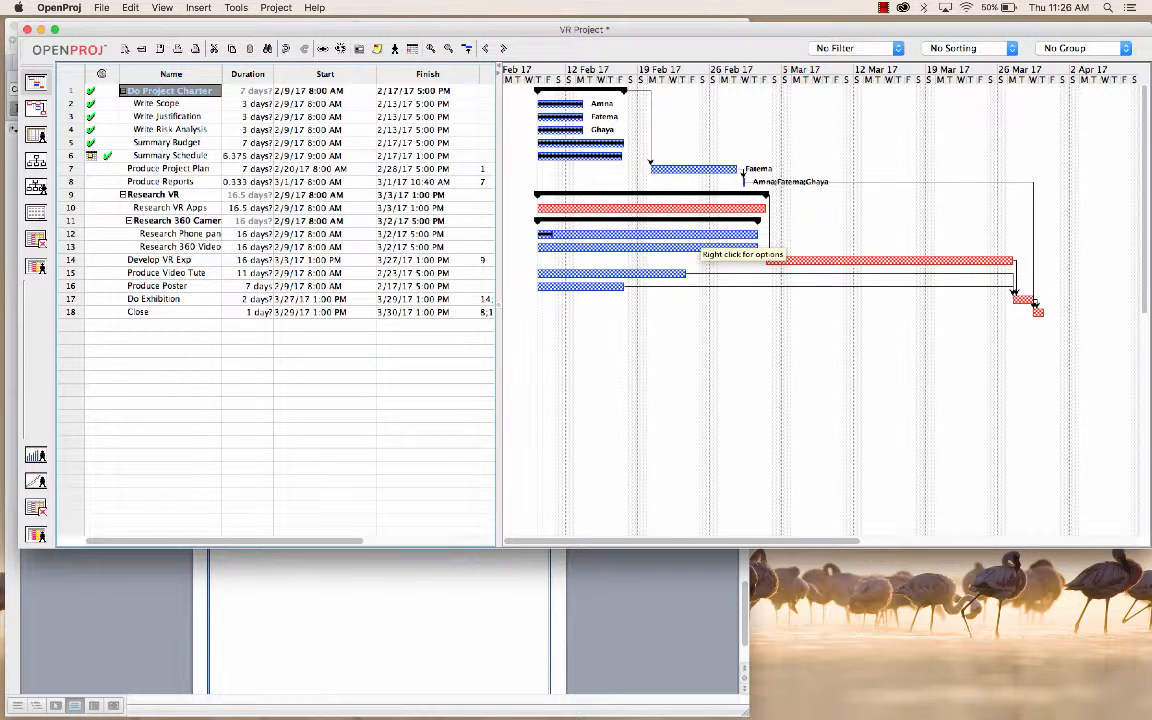
{"action": "left_click_drag", "start_coordinate": [757, 236], "coordinate": [771, 237]}
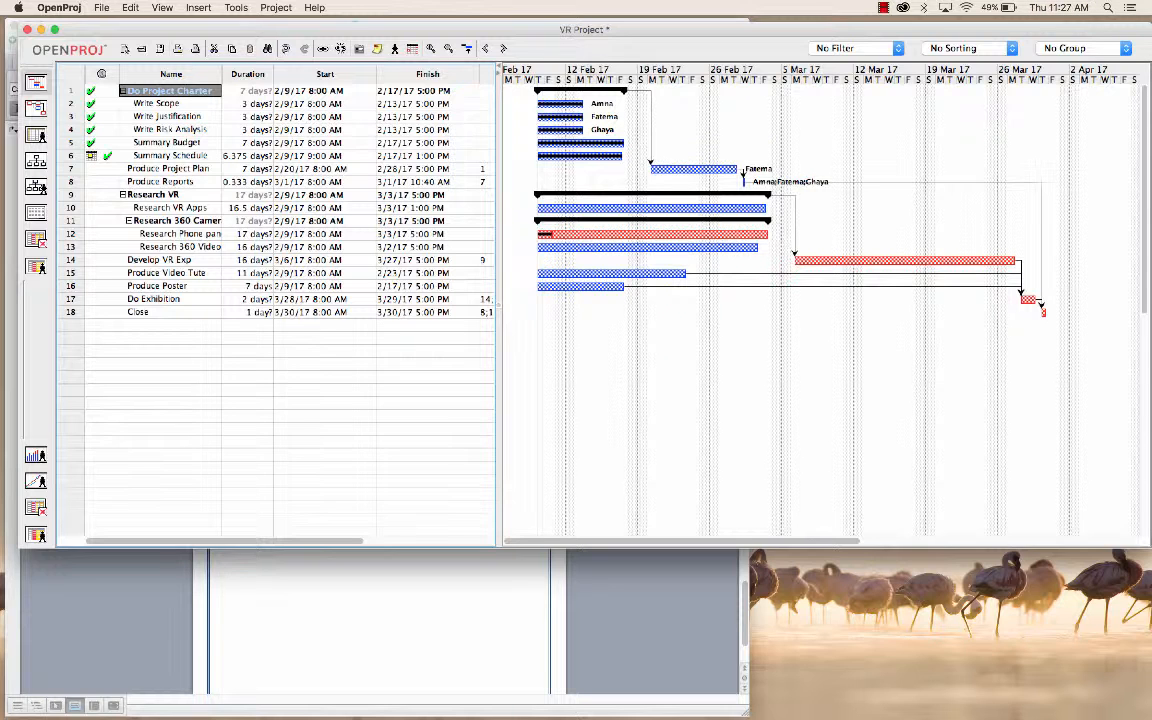
{"action": "scroll", "coordinate": [275, 300], "scroll_direction": "right", "scroll_amount": 5}
{"action": "scroll", "coordinate": [275, 300], "scroll_direction": "left", "scroll_amount": 5}
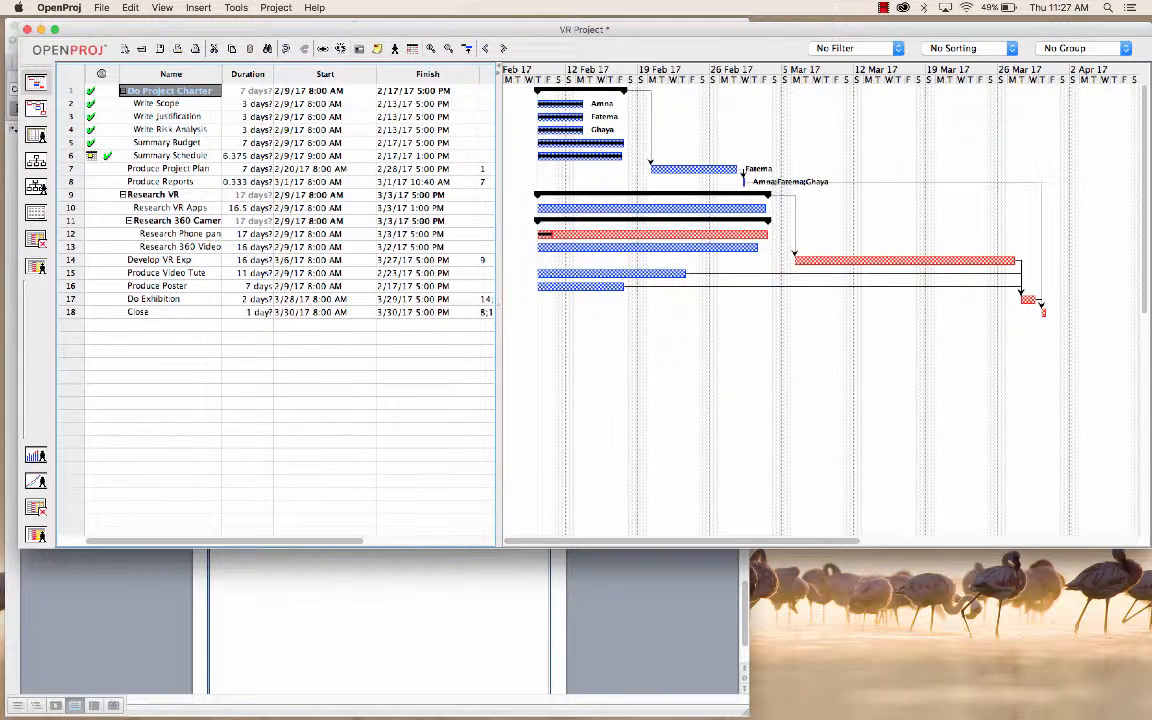